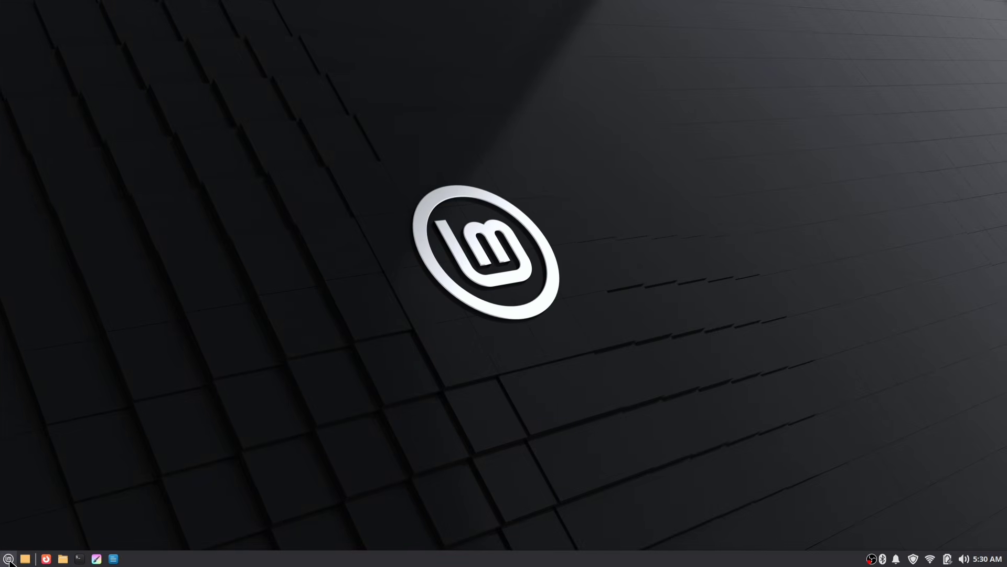
pyautogui.click(8, 559)
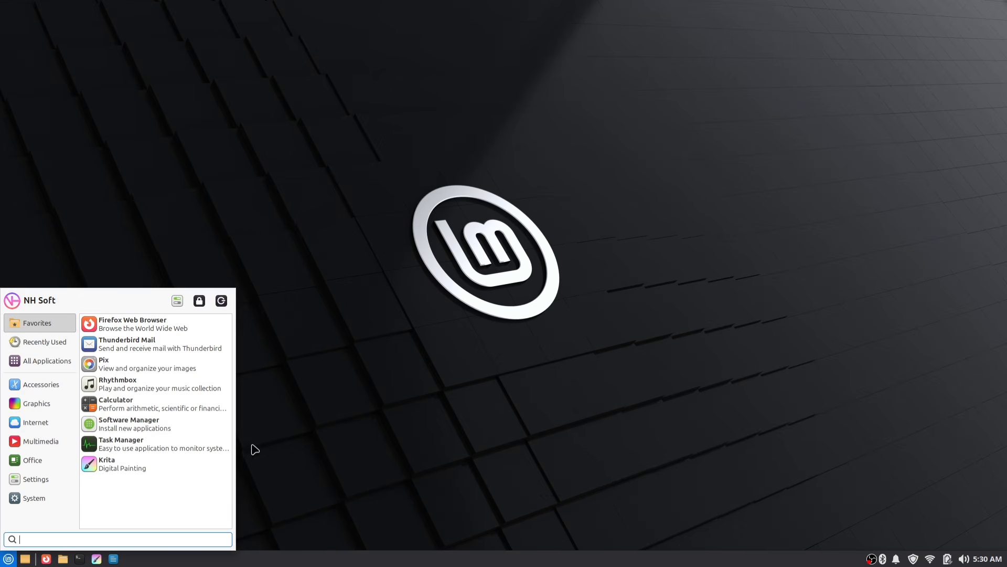
pyautogui.click(385, 386)
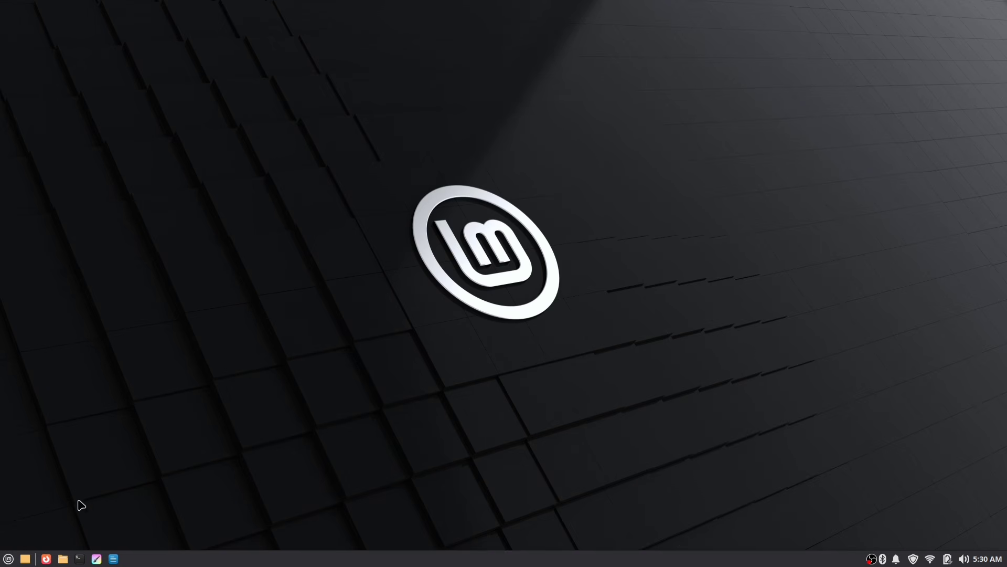
# Step: Open Firefox, search the web for Google Fonts and open its Browse Fonts site
pyautogui.click(42, 559)
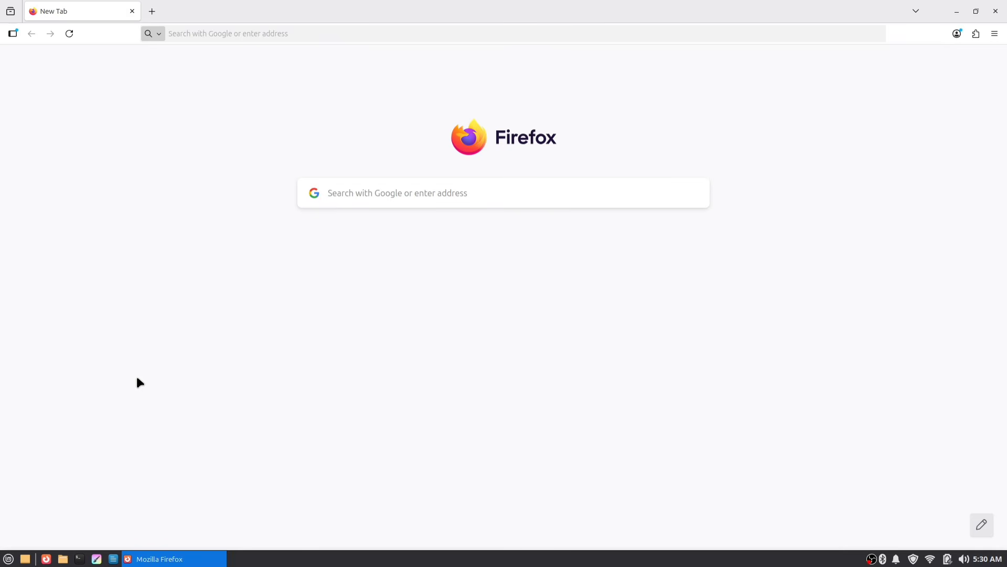
pyautogui.click(301, 34)
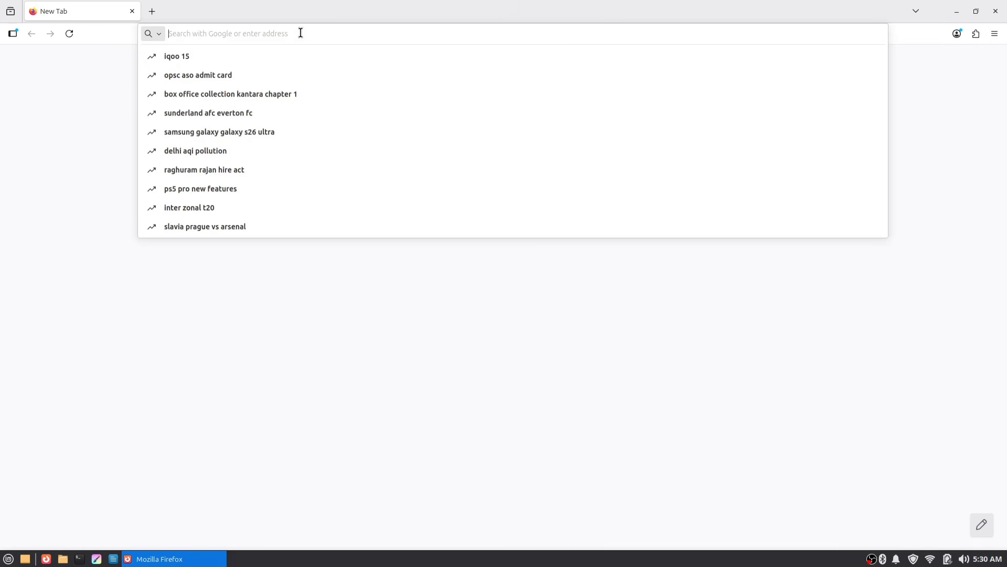
pyautogui.write('fonts golle')
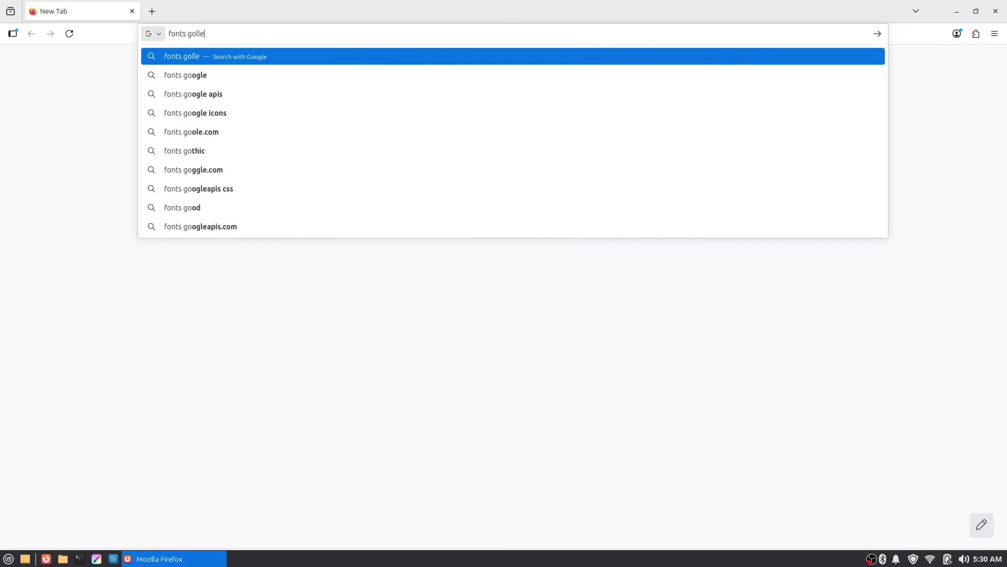
pyautogui.press('Return')
pyautogui.click(235, 226)
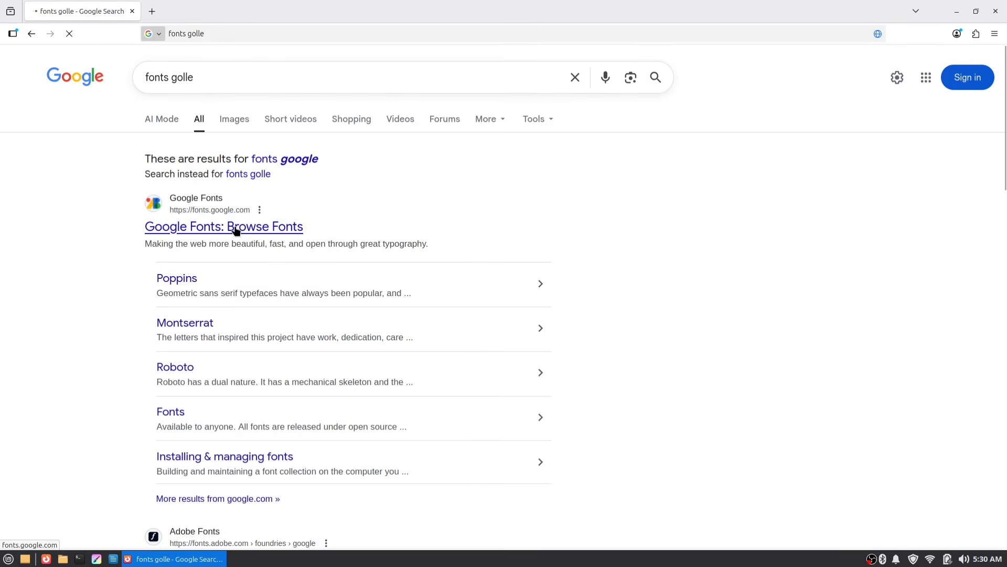
# Step: Find the Inter font family in the catalogue and download it as a zip archive
pyautogui.scroll(-8, 260, 340)
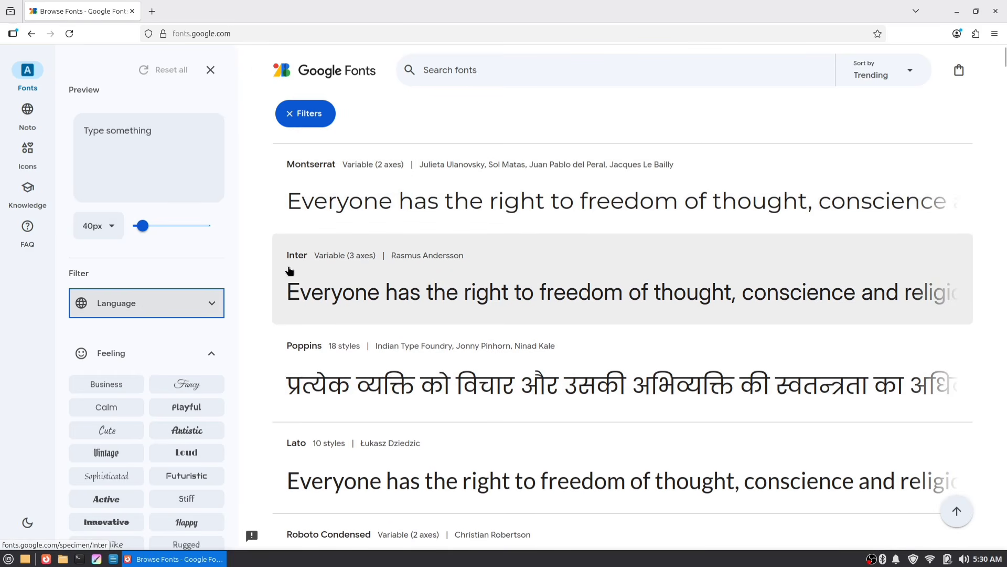
pyautogui.click(306, 263)
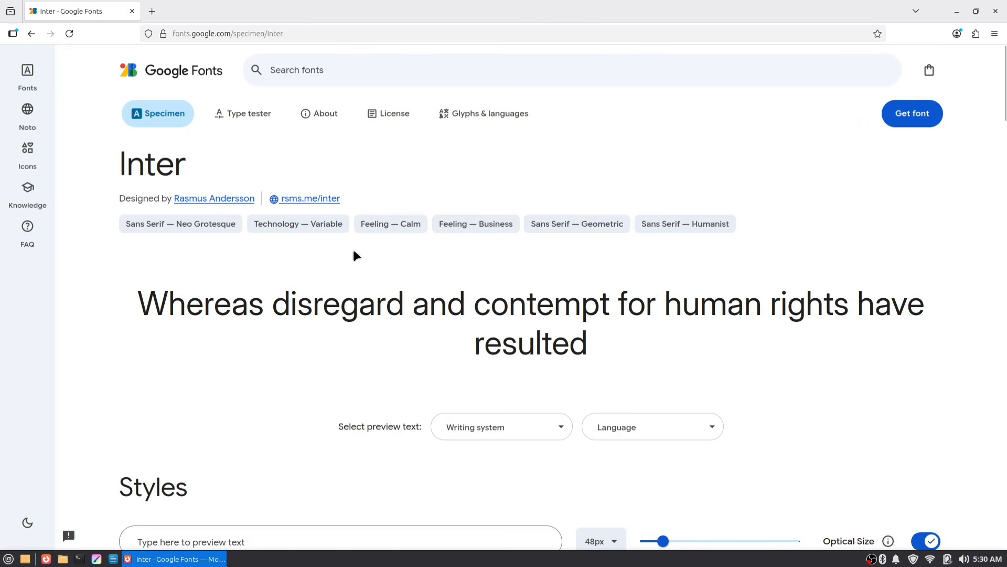
pyautogui.click(912, 112)
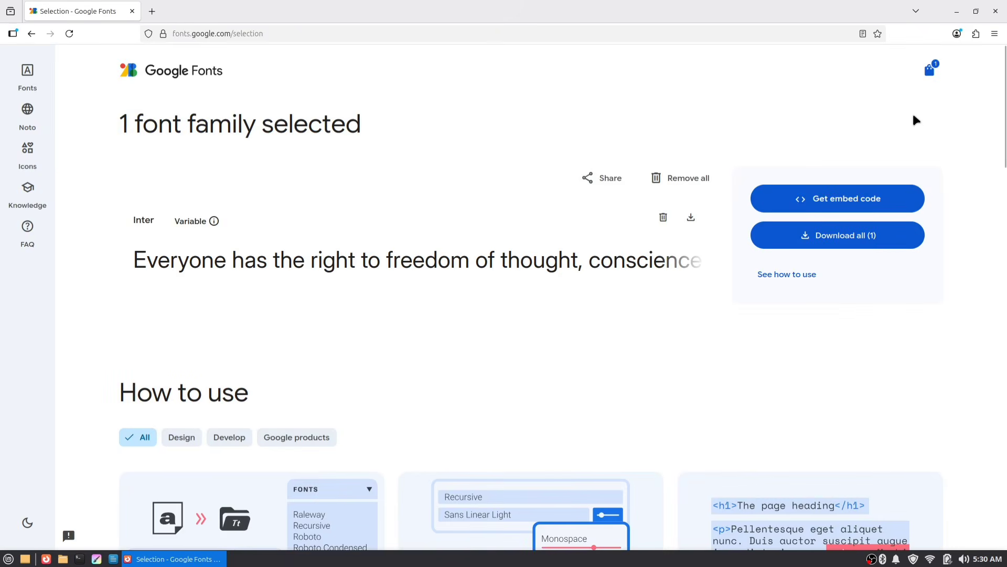
pyautogui.click(849, 236)
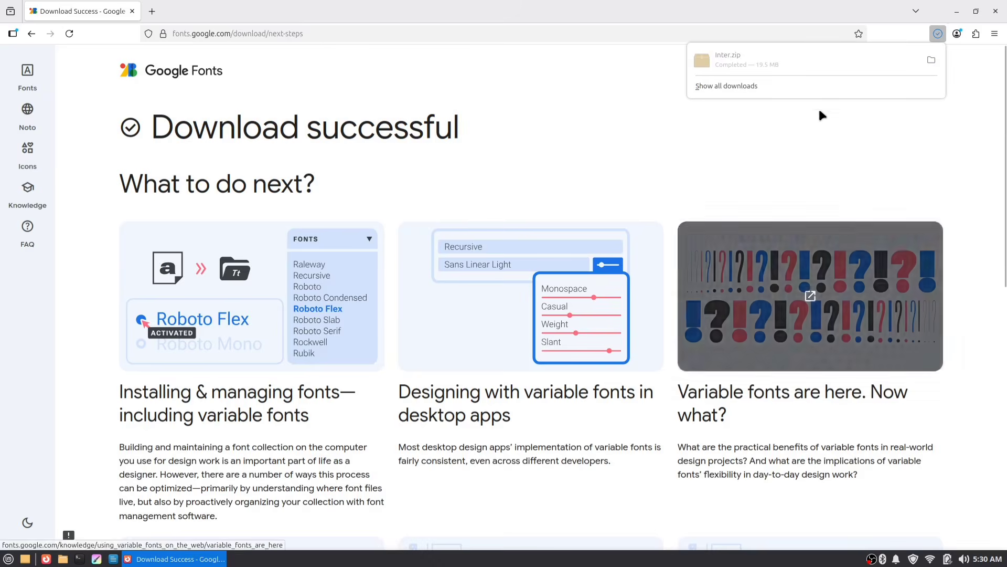
# Step: Show the downloaded Inter.zip in the file manager, extract it in Downloads and open the resulting Inter folder
pyautogui.click(931, 60)
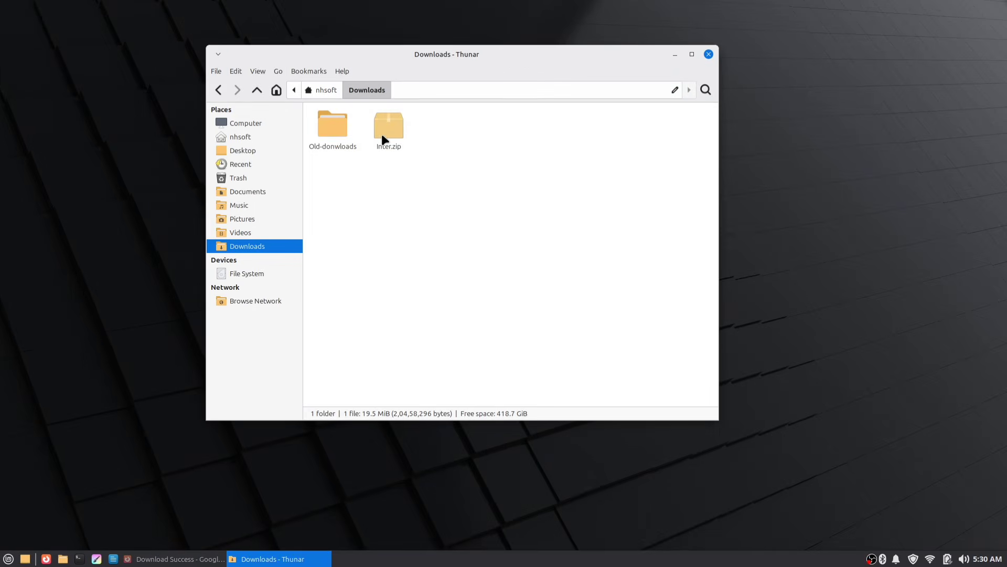
pyautogui.rightClick(383, 137)
pyautogui.click(446, 296)
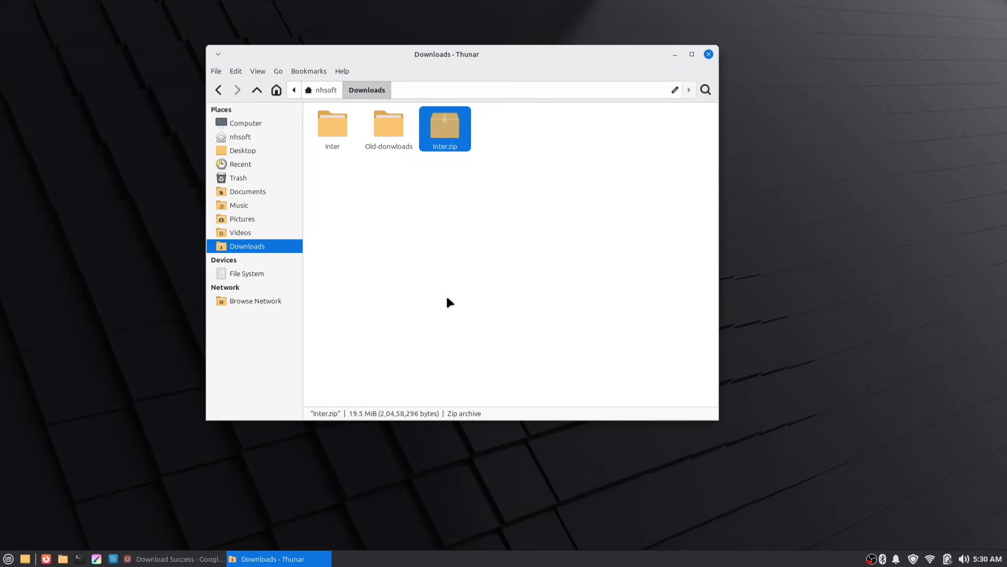
pyautogui.doubleClick(342, 136)
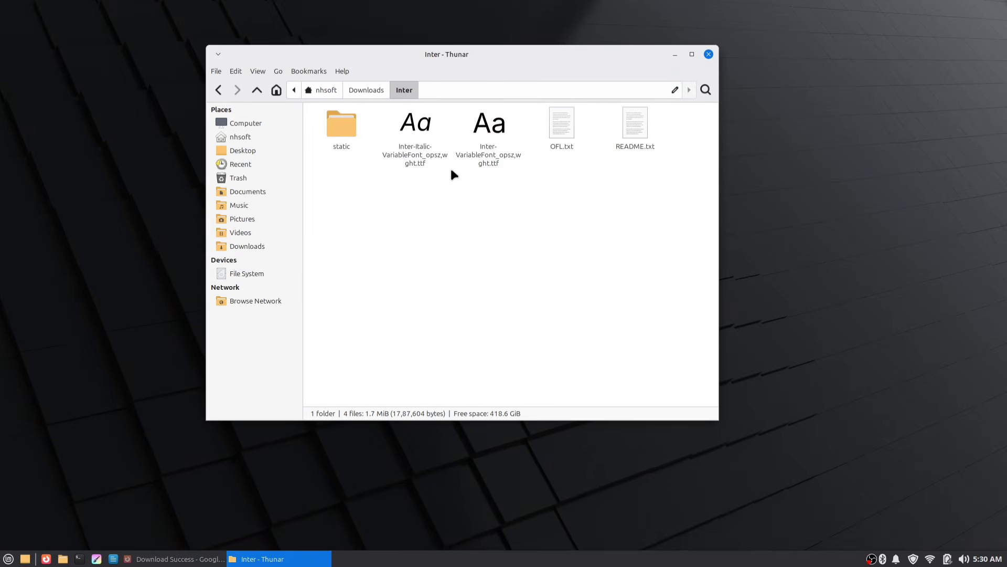
# Step: Install the upright Inter variable font file through the font viewer and close the viewer
pyautogui.moveTo(444, 55); pyautogui.dragTo(675, 62)
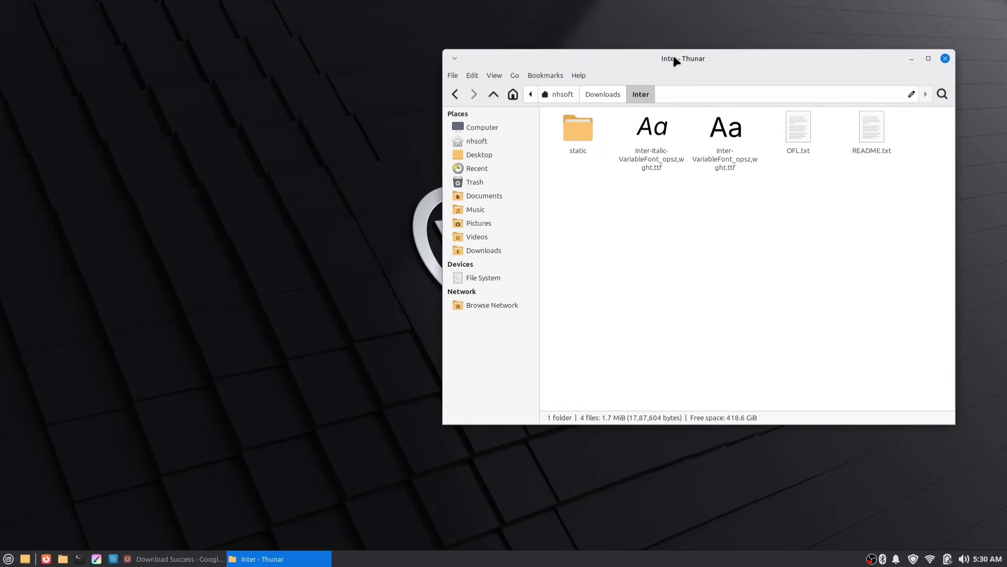
pyautogui.doubleClick(720, 142)
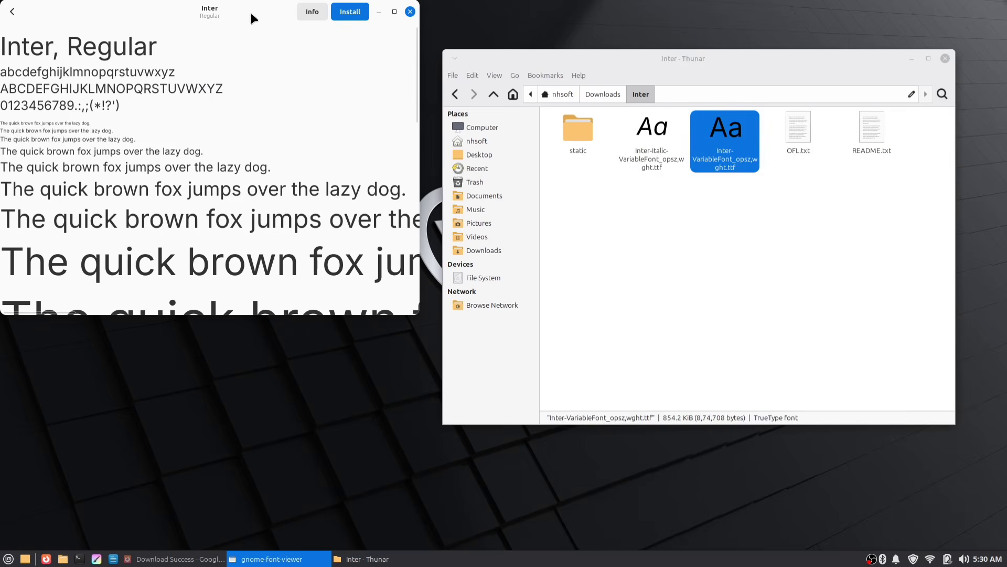
pyautogui.moveTo(251, 16); pyautogui.dragTo(314, 105)
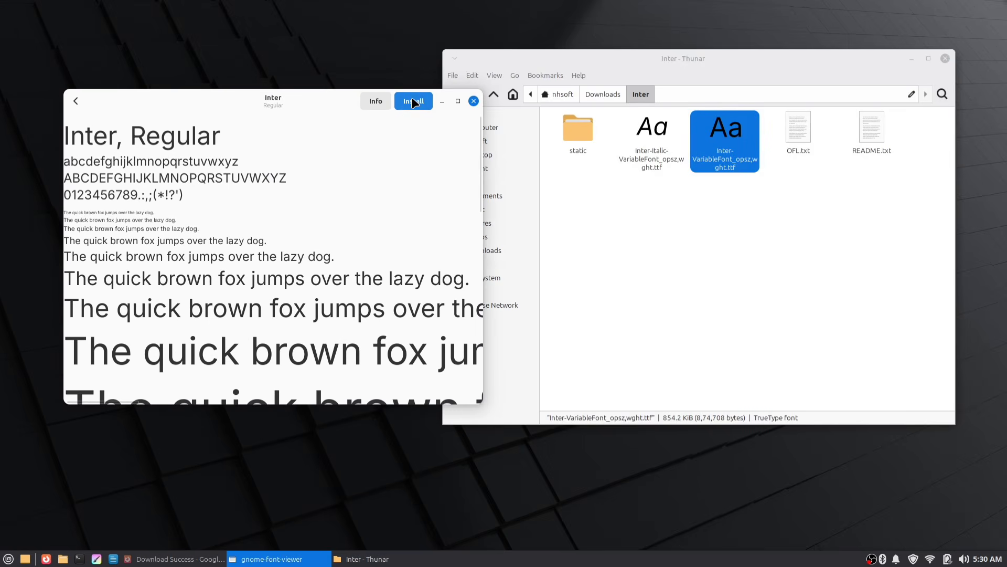
pyautogui.click(414, 102)
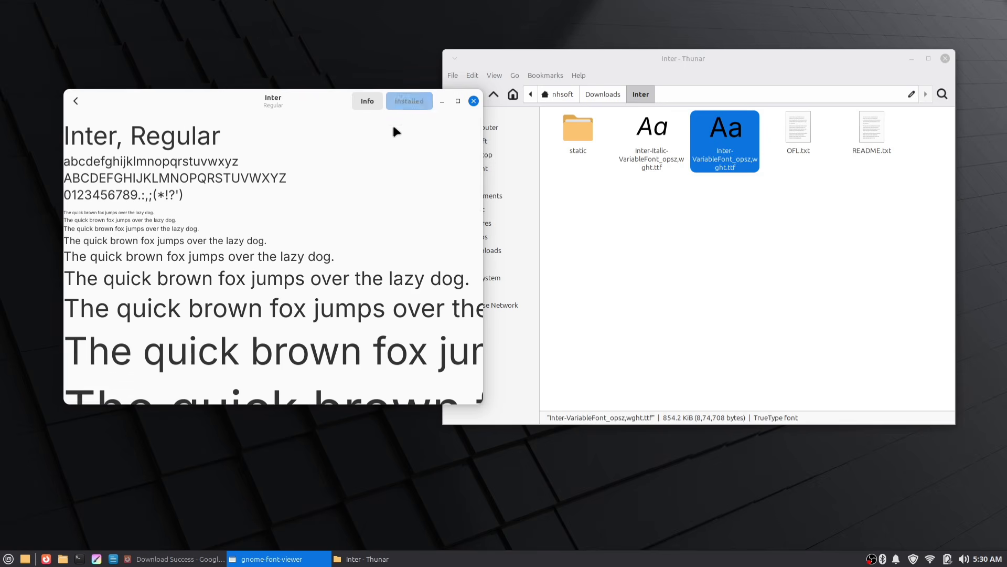
pyautogui.click(473, 100)
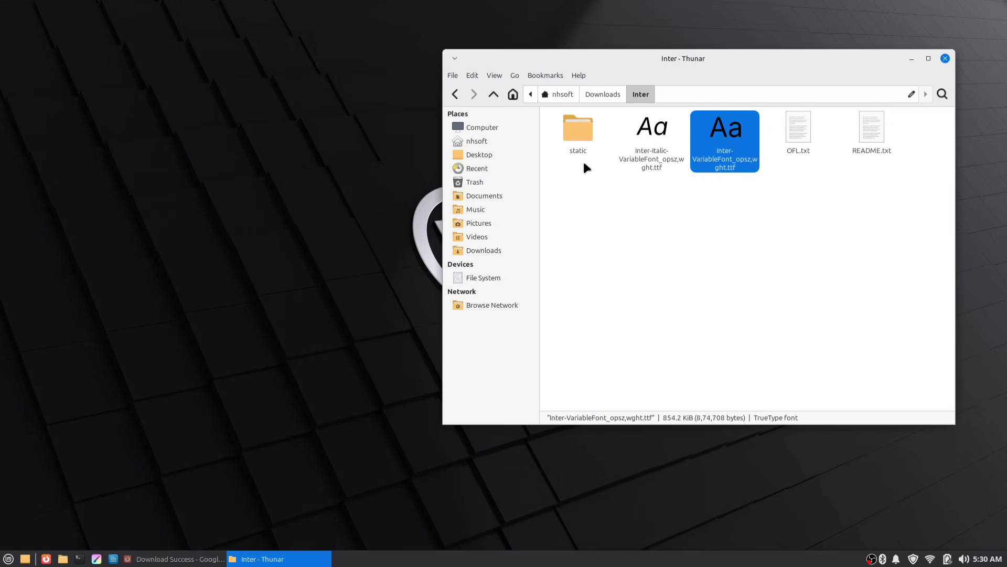
# Step: Open the static subfolder of Inter and arrange a narrower, taller home folder window beside it
pyautogui.doubleClick(579, 131)
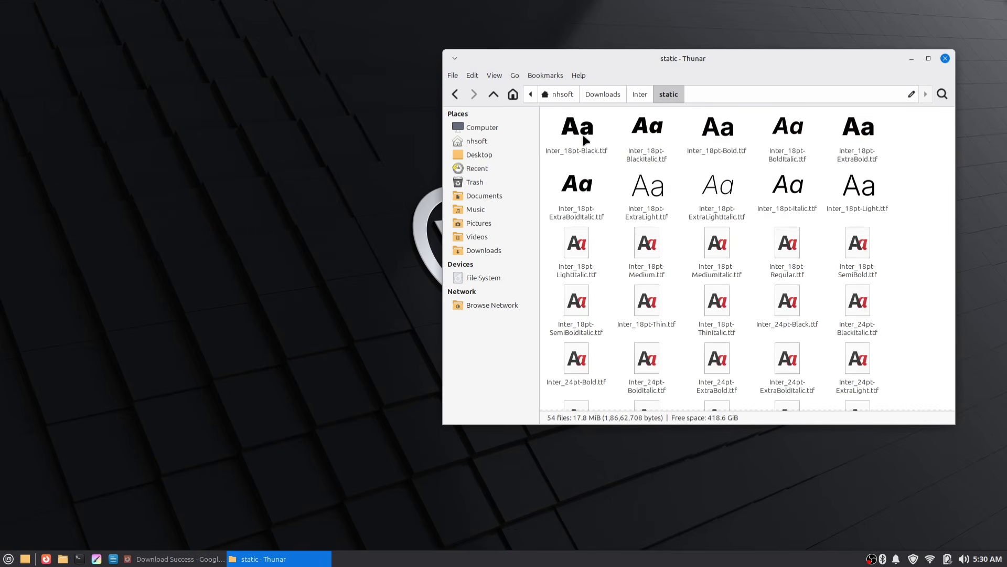
pyautogui.scroll(-10, 684, 176)
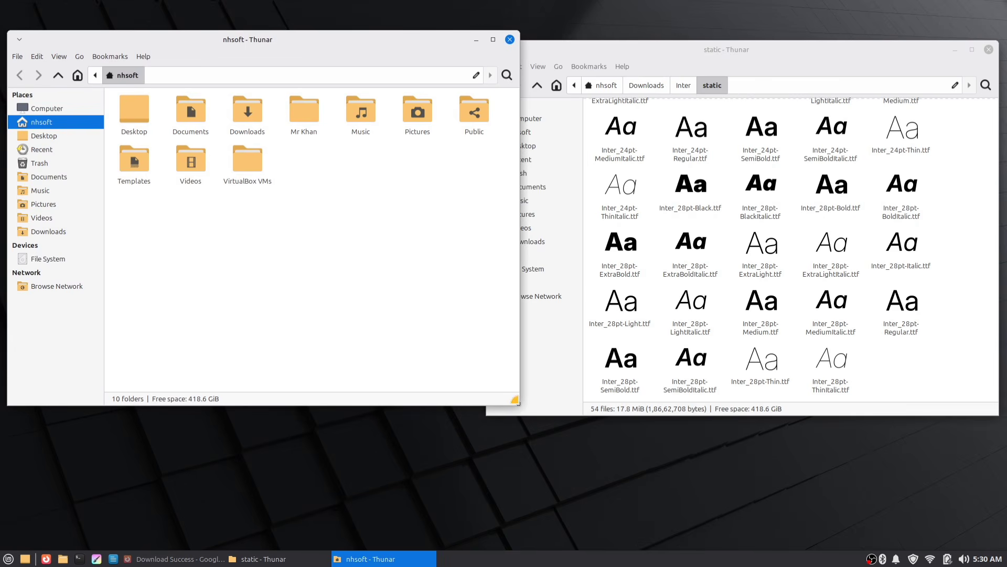
pyautogui.moveTo(516, 411); pyautogui.dragTo(438, 452)
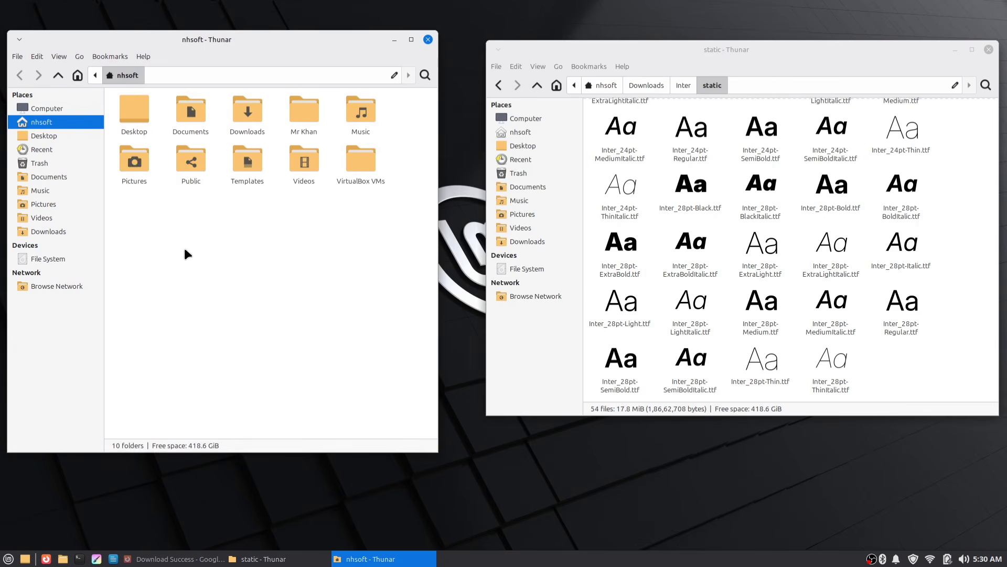
# Step: Show hidden files in the home folder window
pyautogui.click(59, 56)
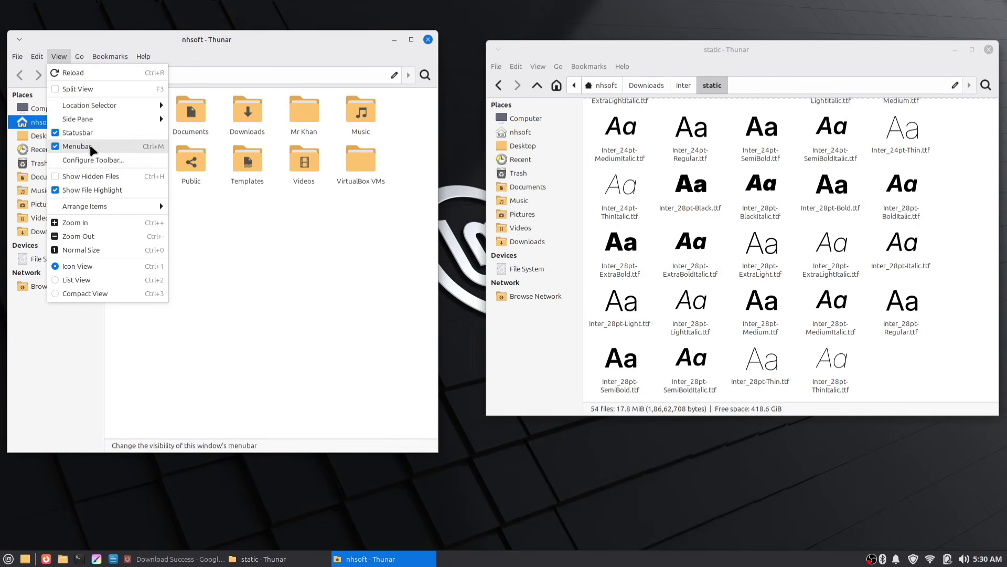
pyautogui.moveTo(53, 206)
pyautogui.click(64, 176)
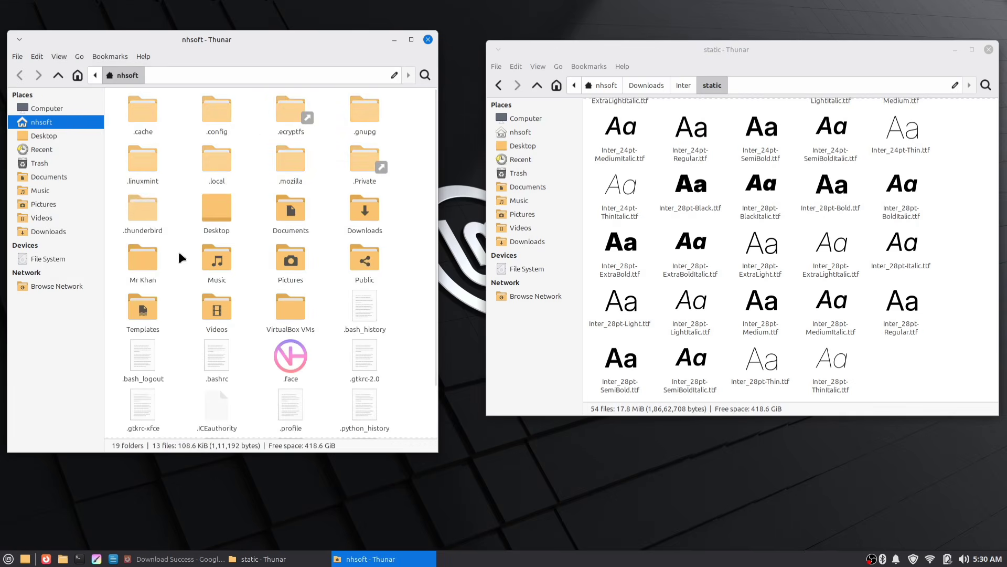
# Step: Create a new folder named .fonts in the home folder
pyautogui.scroll(-2, 178, 250)
pyautogui.rightClick(389, 301)
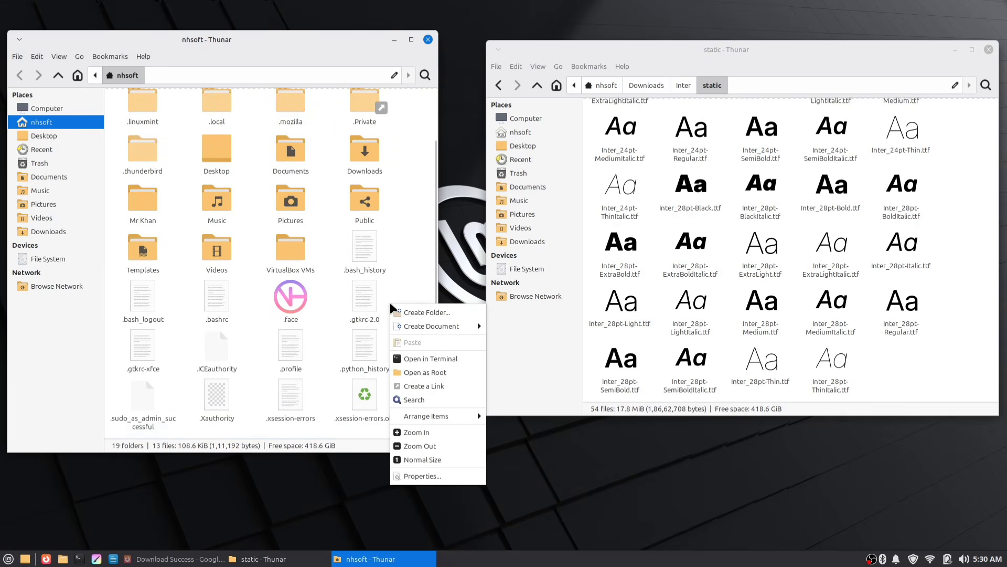
pyautogui.click(426, 317)
pyautogui.write('.')
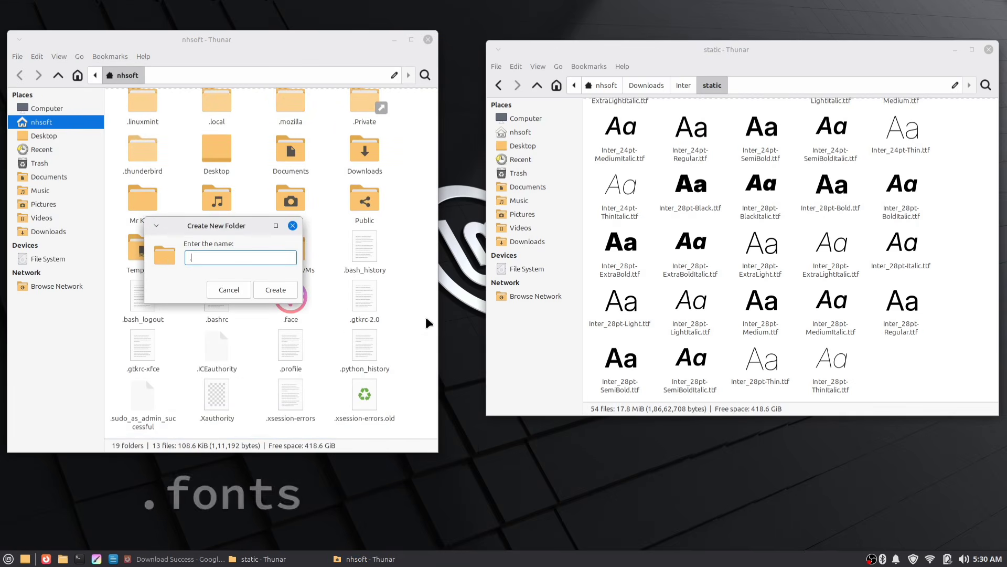
pyautogui.write('fonts')
pyautogui.press('Return')
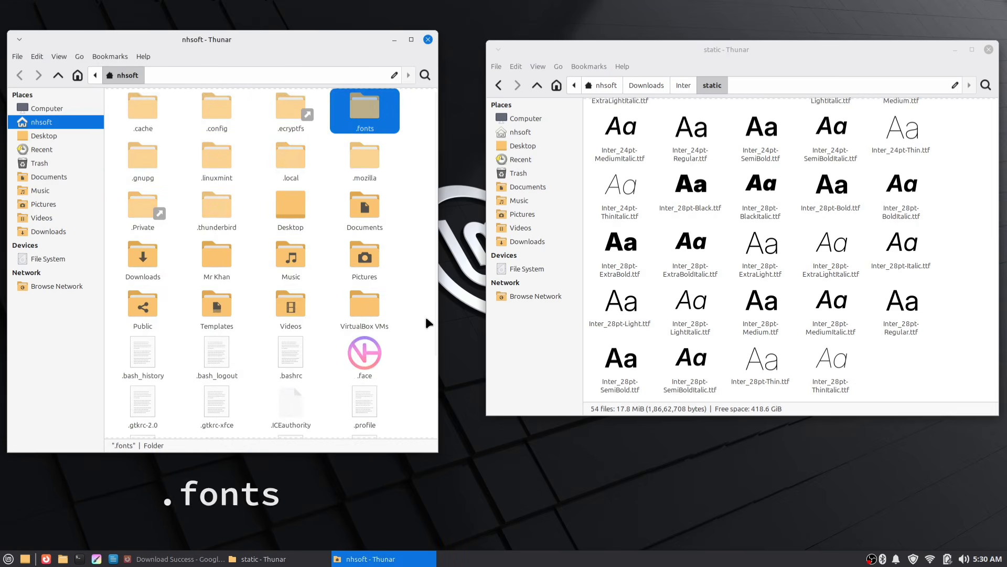
# Step: Open the .fonts folder, select all font files in the static folder, and close both file manager windows
pyautogui.doubleClick(376, 112)
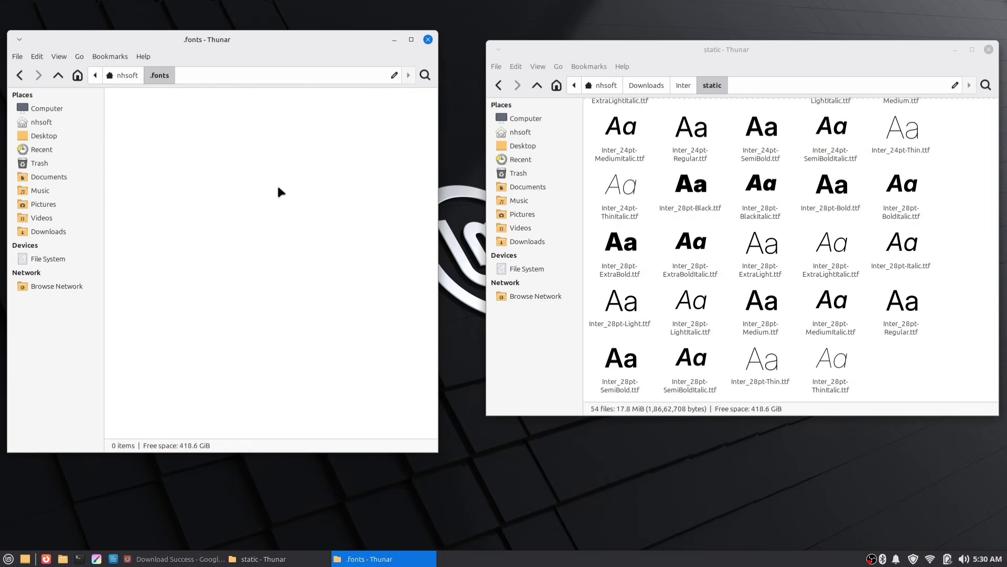
pyautogui.click(874, 367)
pyautogui.hotkey('ctrl', 'a')
pyautogui.scroll(6, 750, 158)
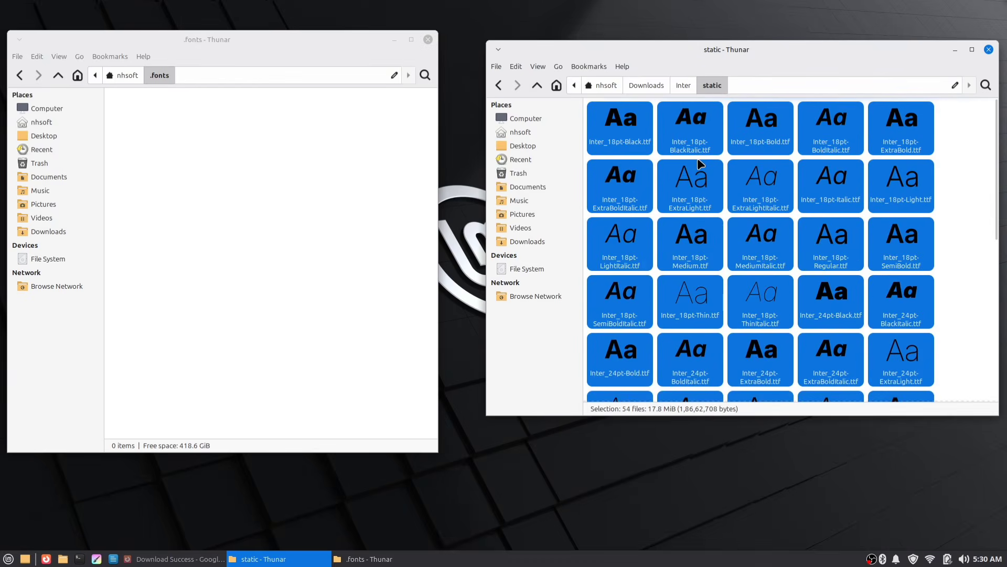
pyautogui.moveTo(752, 138); pyautogui.dragTo(808, 218)
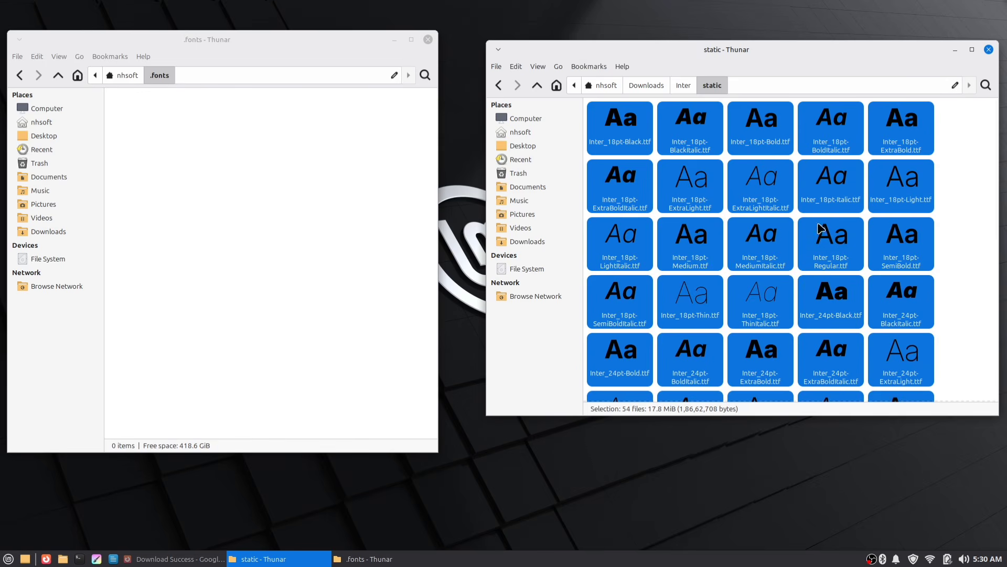
pyautogui.click(982, 193)
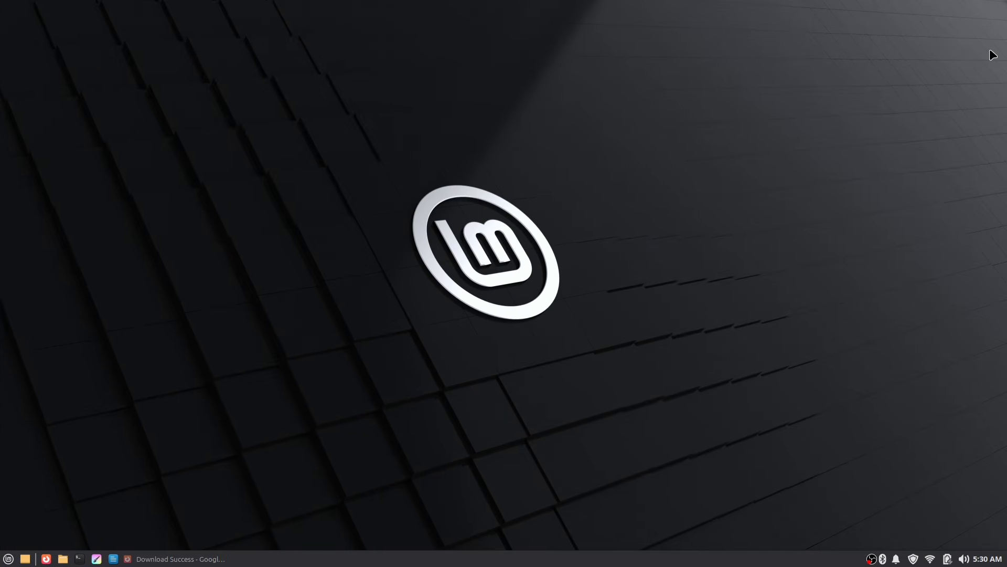
# Step: Set the default font in the Appearance settings to Inter Regular at size 11
pyautogui.press('super')
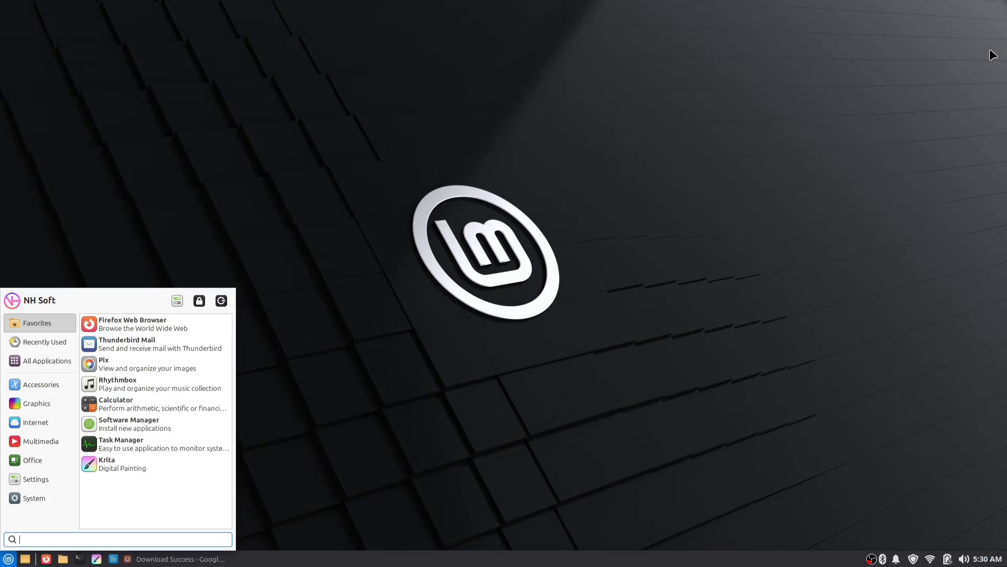
pyautogui.write('app')
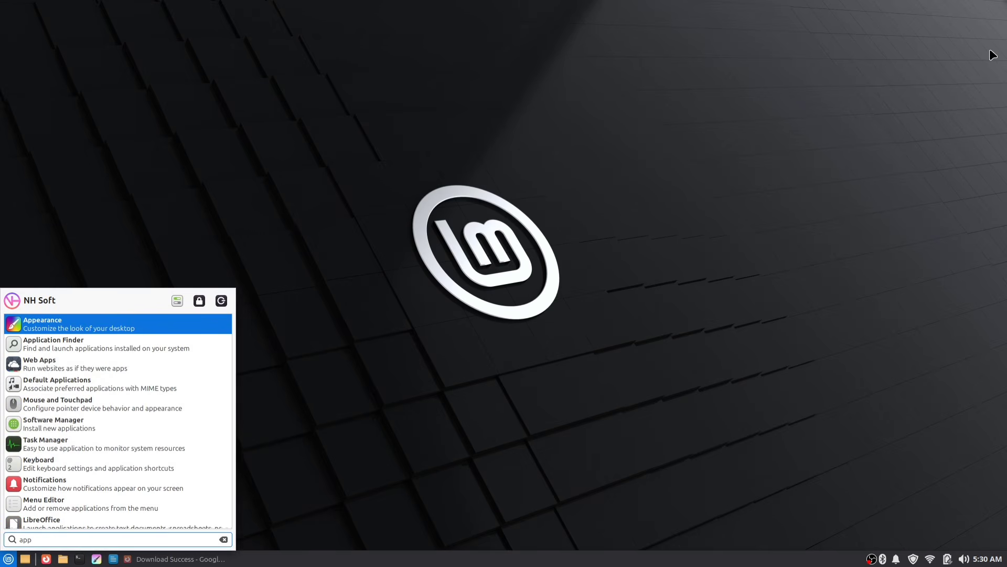
pyautogui.press('Return')
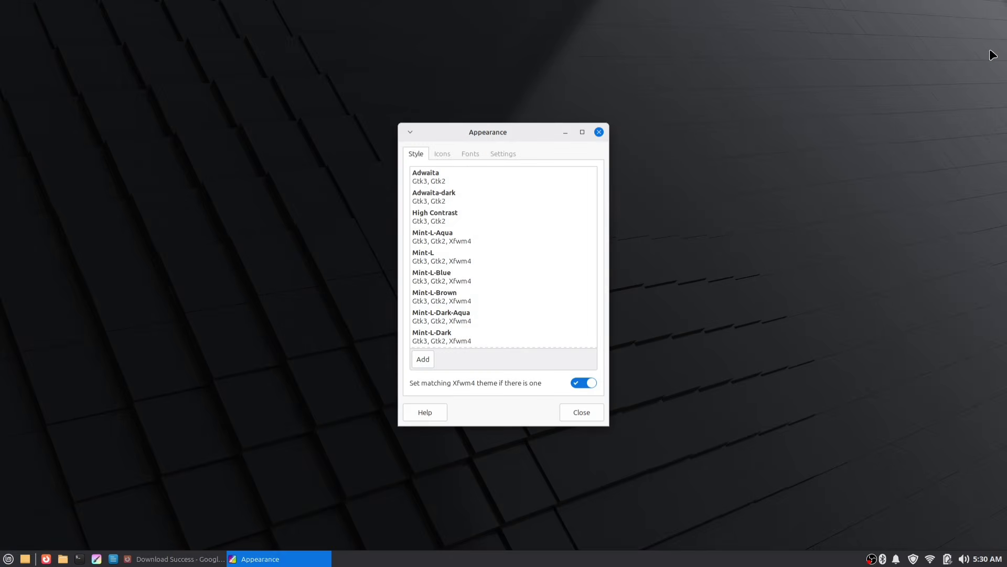
pyautogui.click(475, 153)
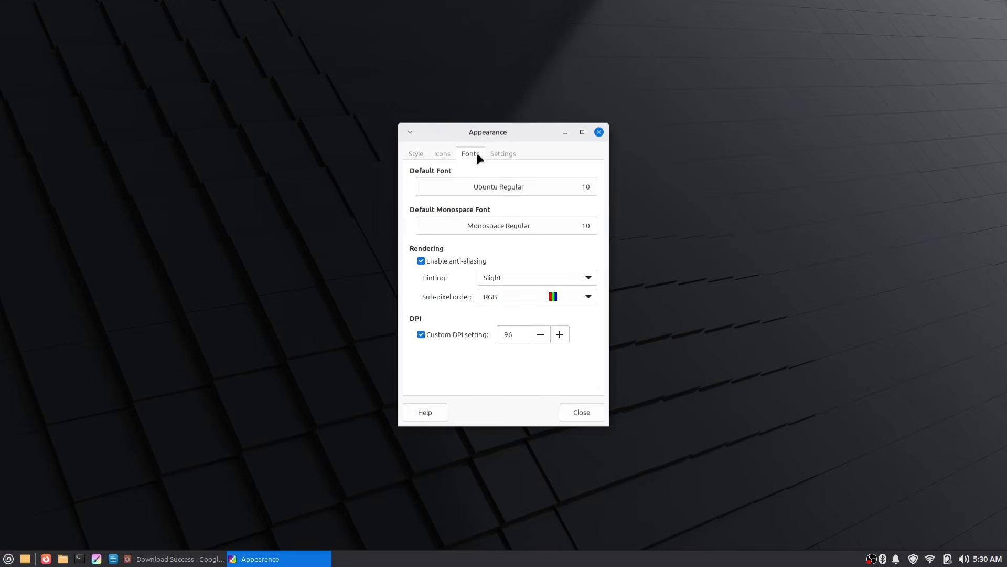
pyautogui.click(488, 187)
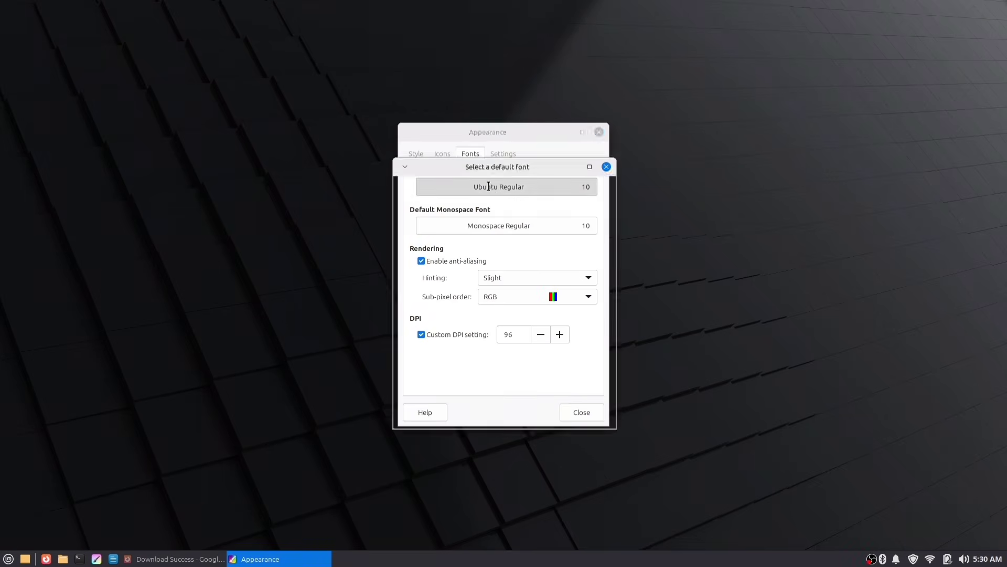
pyautogui.write('int')
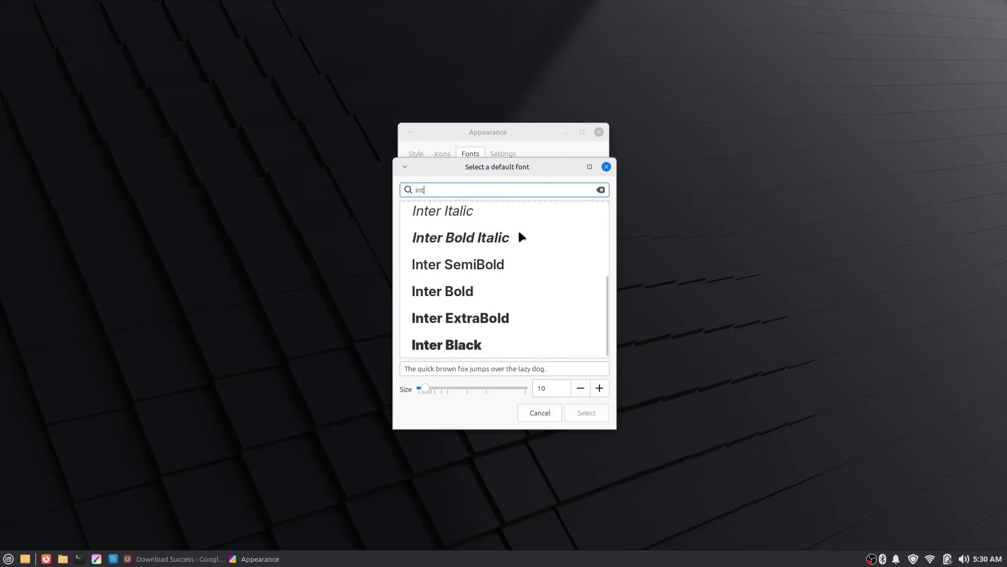
pyautogui.scroll(-1, 517, 252)
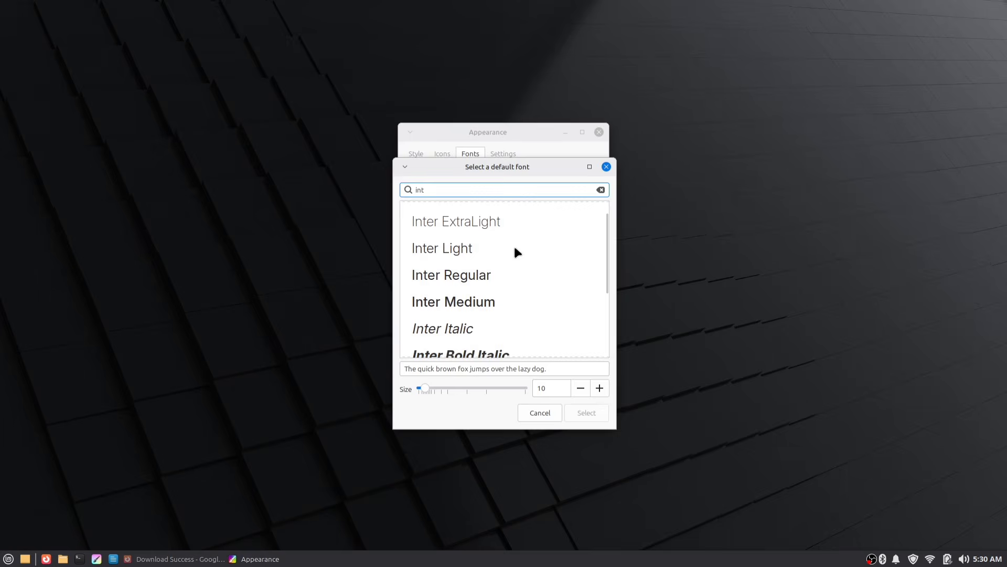
pyautogui.click(478, 282)
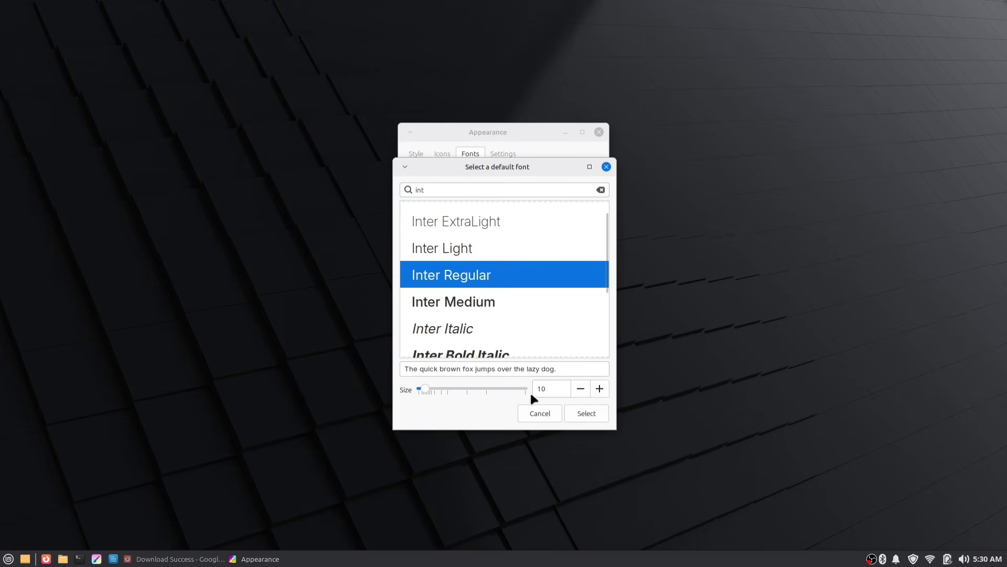
pyautogui.click(600, 389)
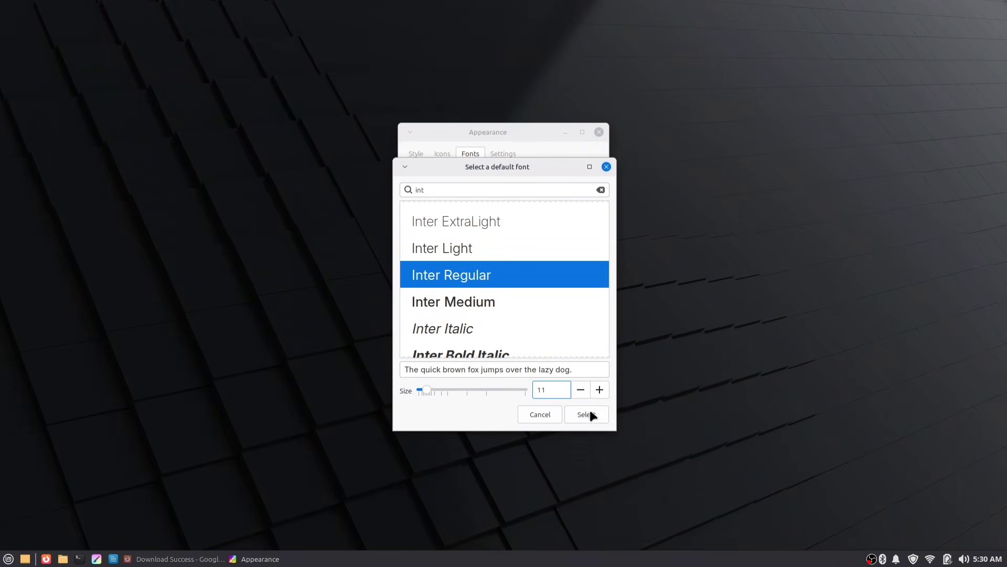
pyautogui.click(588, 413)
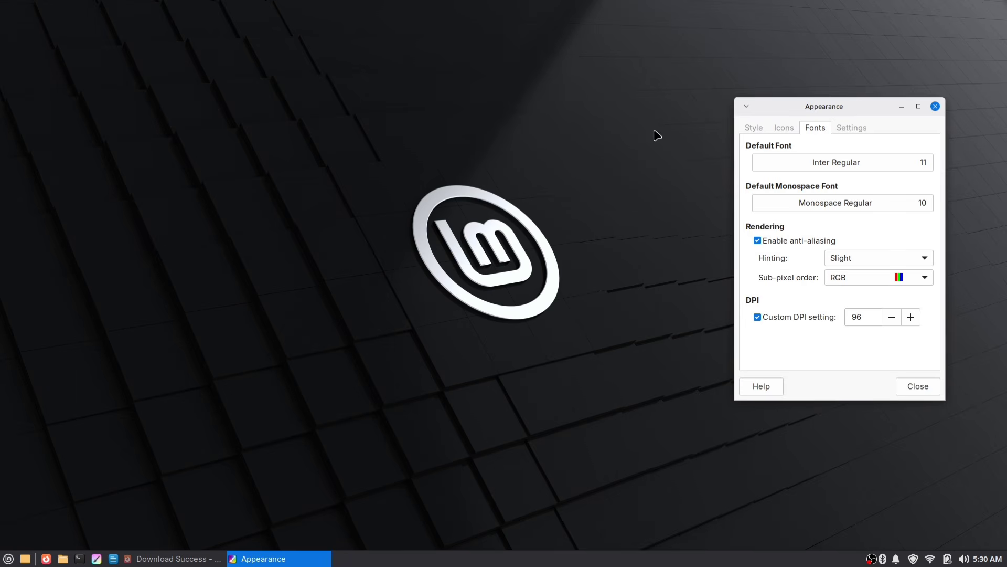
# Step: Set the window title font in the Window Manager settings to Inter Medium at size 11
pyautogui.press('super')
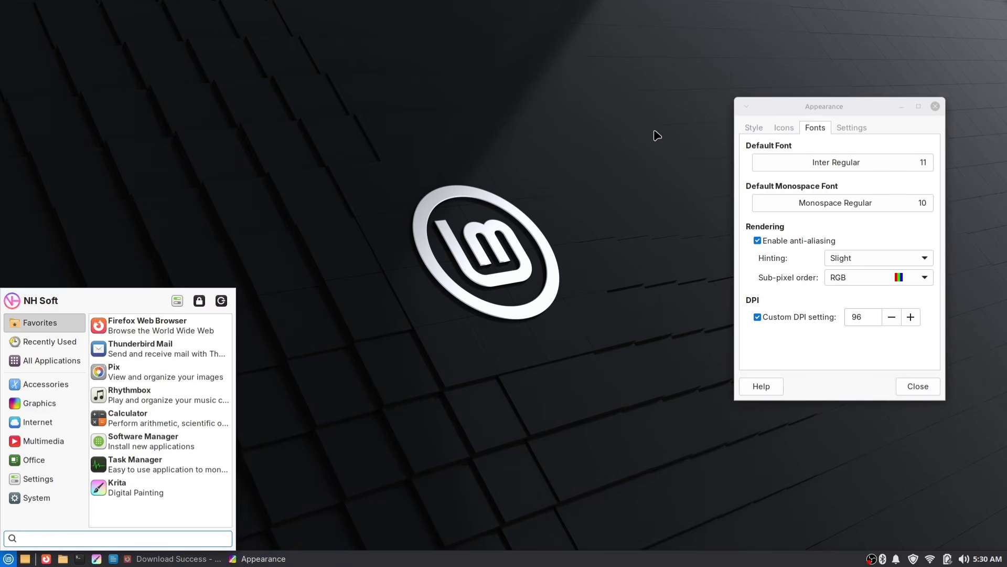
pyautogui.write('win')
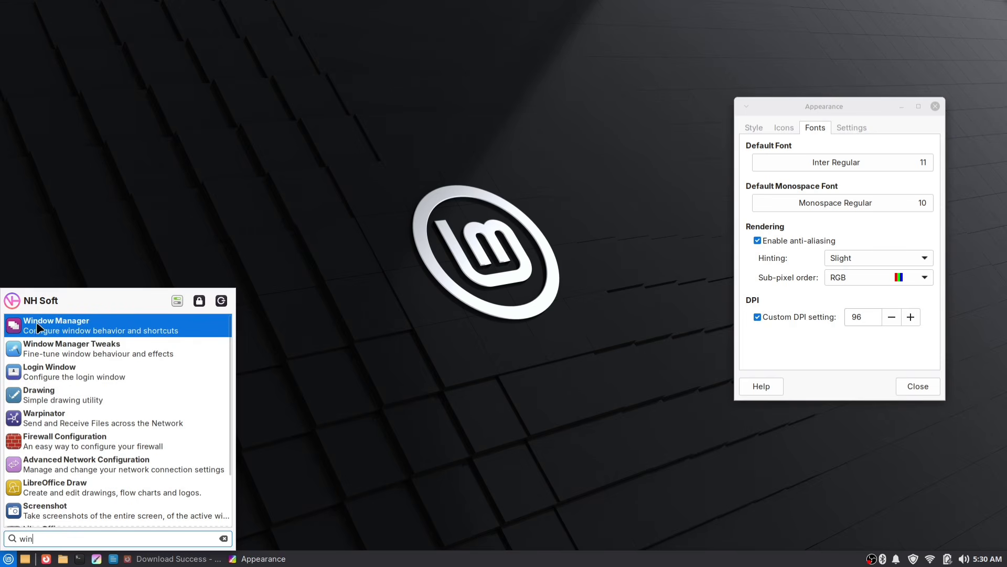
pyautogui.click(122, 324)
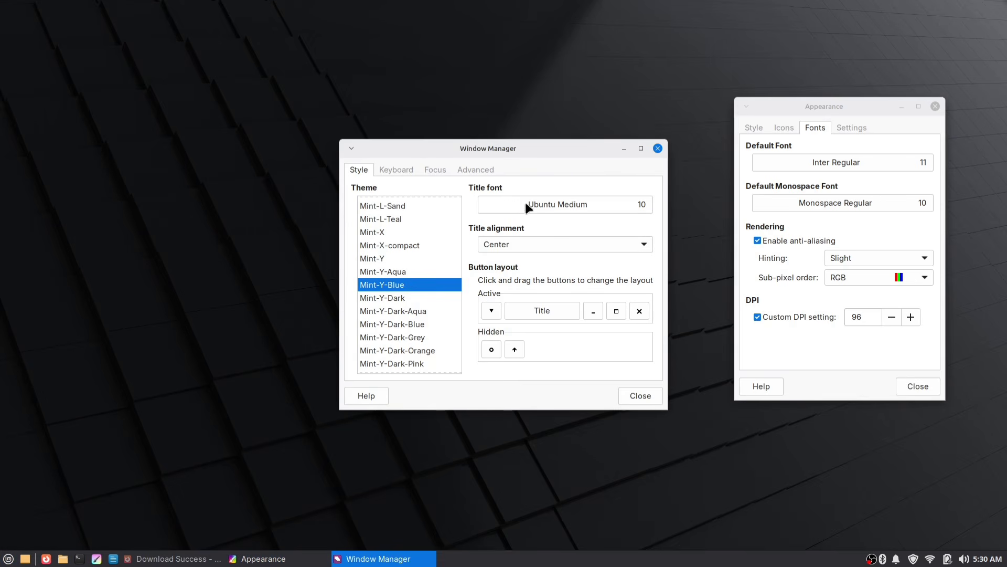
pyautogui.click(566, 208)
pyautogui.write('inter')
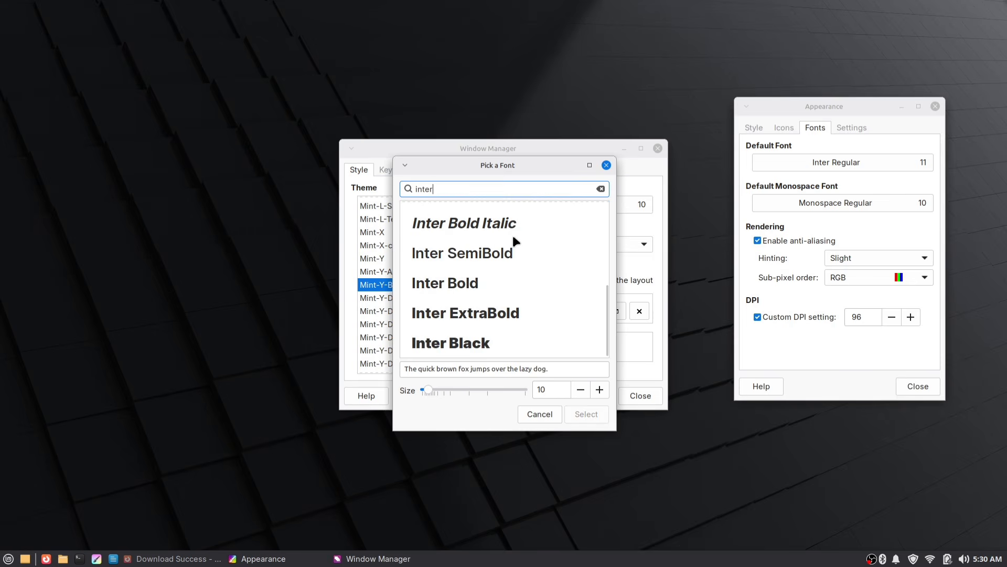
pyautogui.scroll(3, 512, 235)
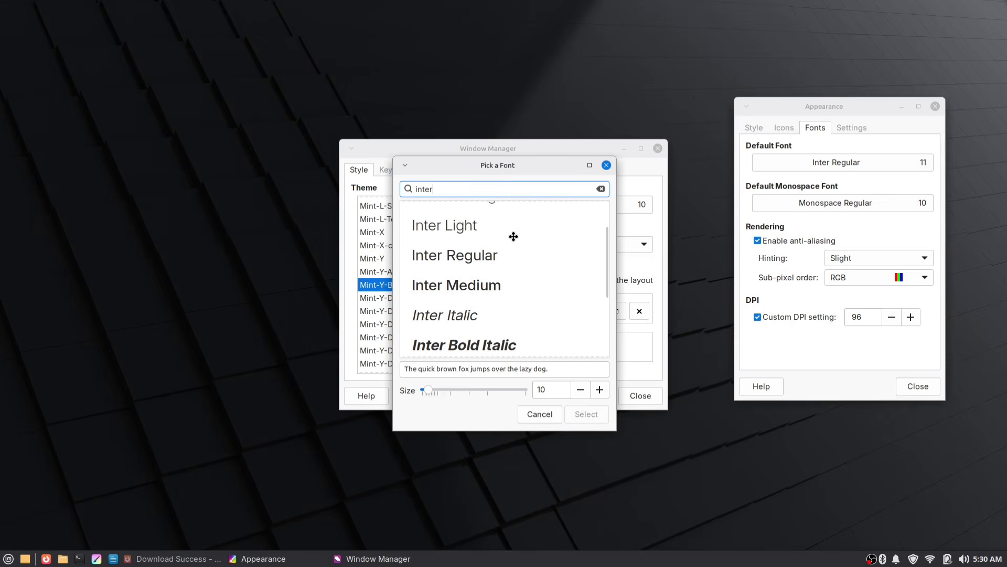
pyautogui.click(471, 259)
pyautogui.click(464, 297)
pyautogui.click(600, 389)
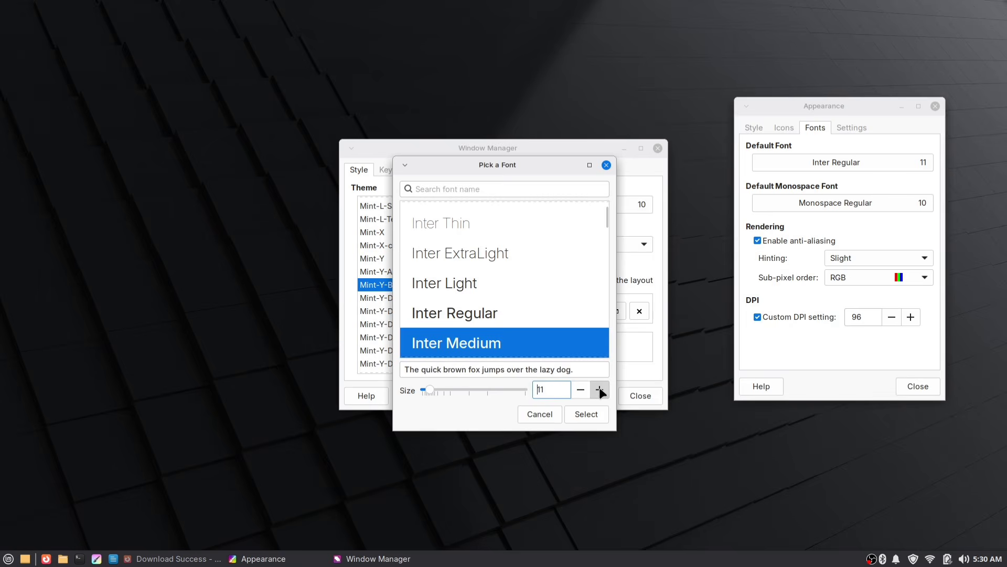
pyautogui.click(591, 415)
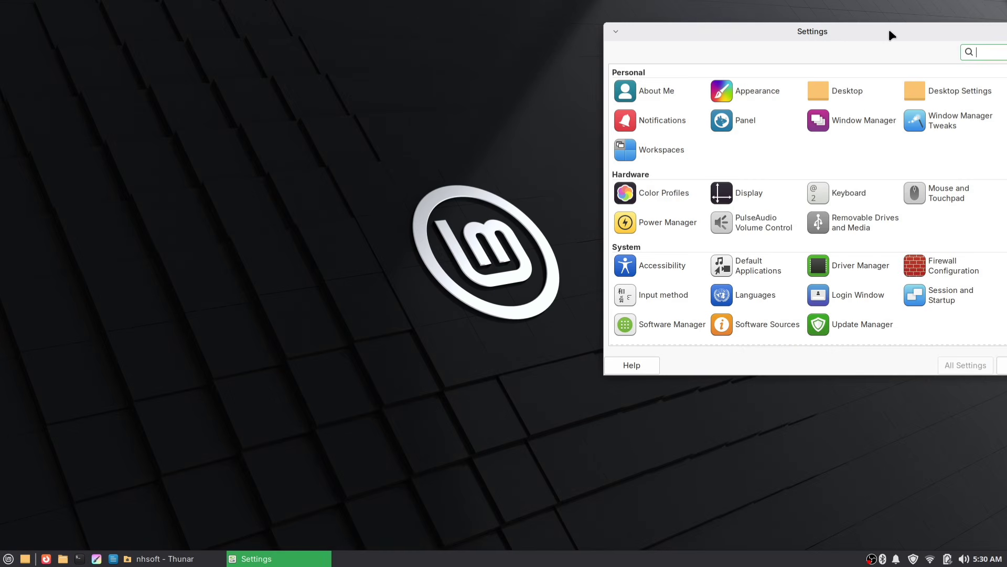
# Step: Move the Settings window beside the home folder window so both are fully visible
pyautogui.moveTo(888, 30); pyautogui.dragTo(388, 46)
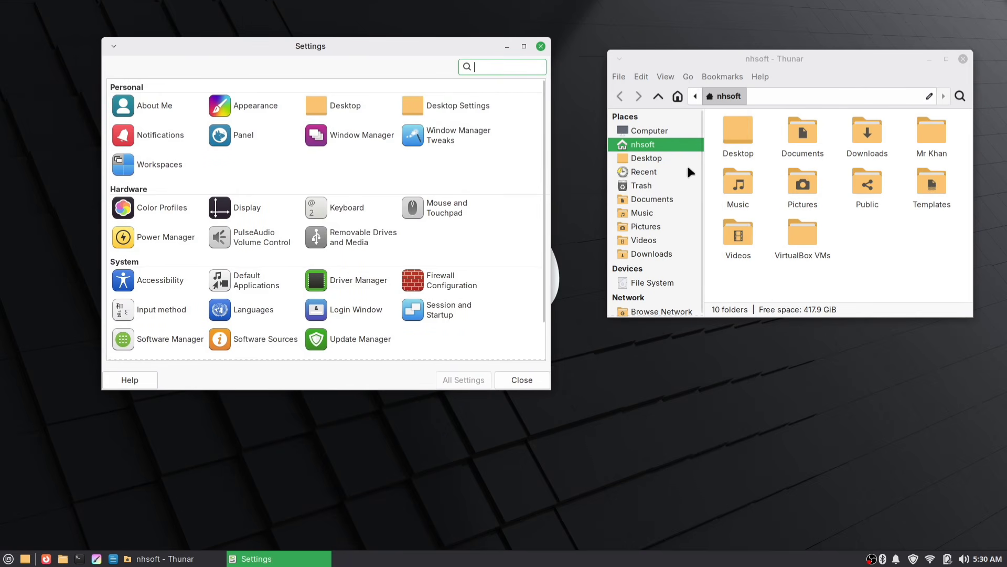
pyautogui.click(871, 274)
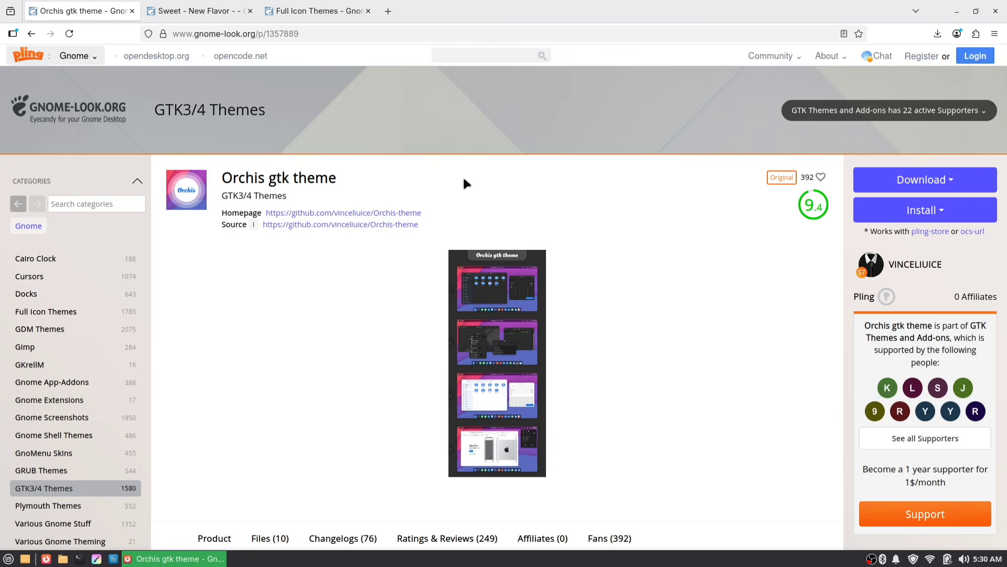
# Step: Download Orchis.tar.xz from the files of the Orchis gtk theme page
pyautogui.moveTo(222, 176); pyautogui.dragTo(352, 176)
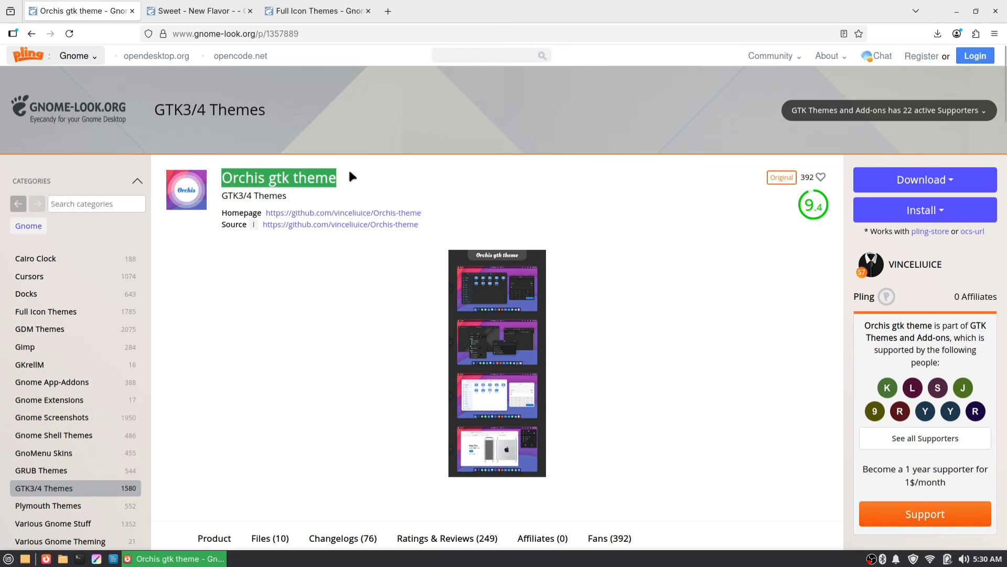
pyautogui.click(351, 177)
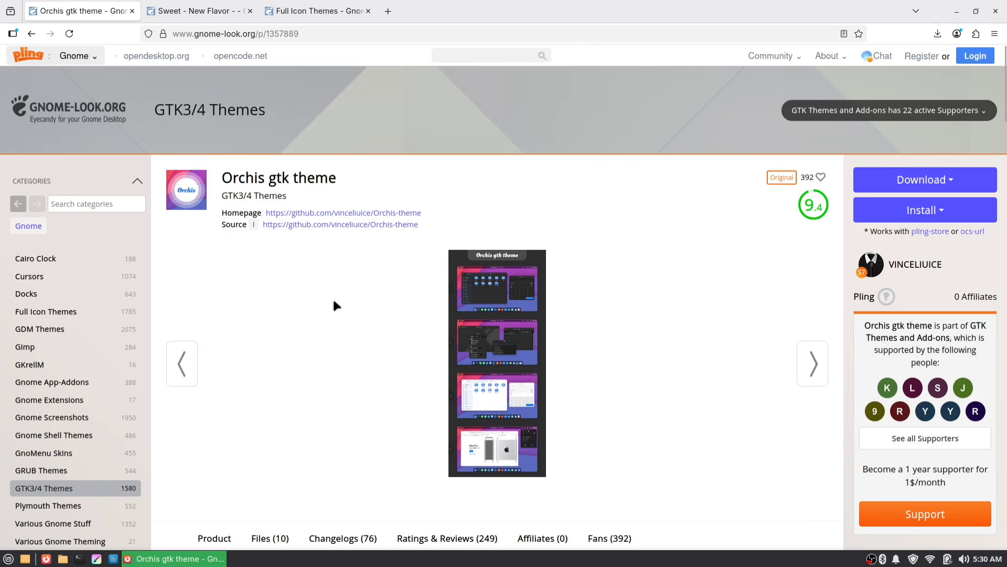
pyautogui.scroll(-8, 333, 297)
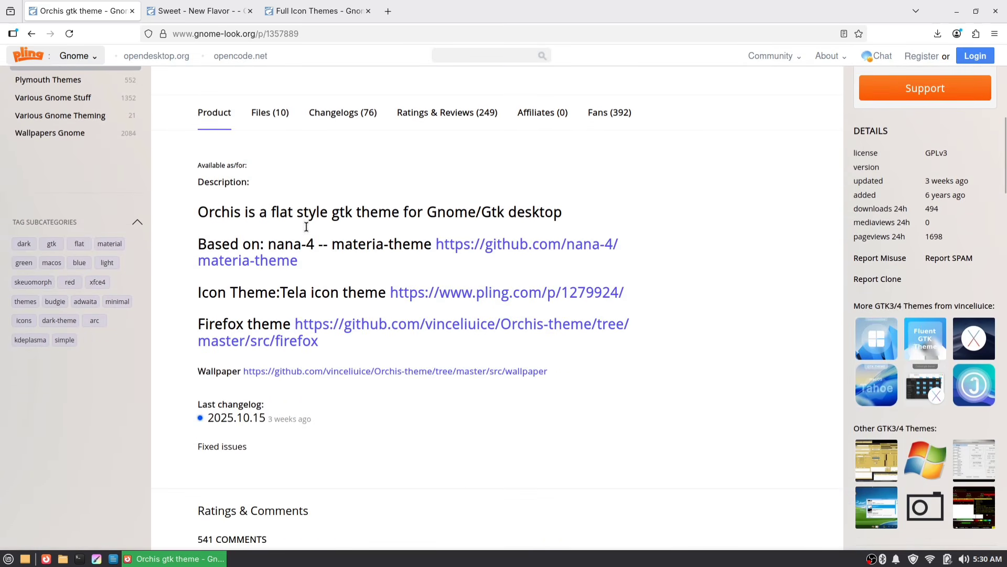
pyautogui.click(258, 116)
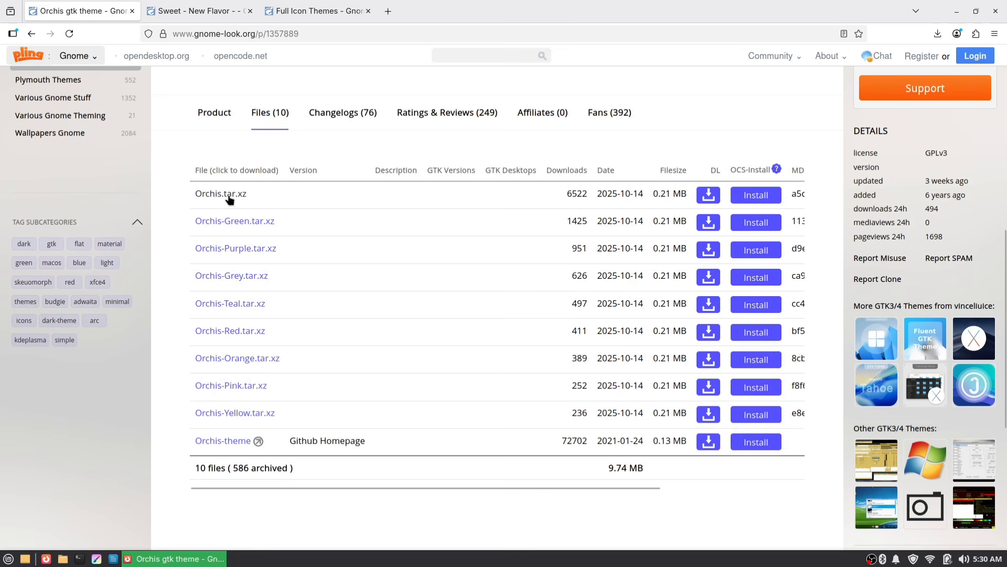
pyautogui.click(708, 195)
pyautogui.click(546, 257)
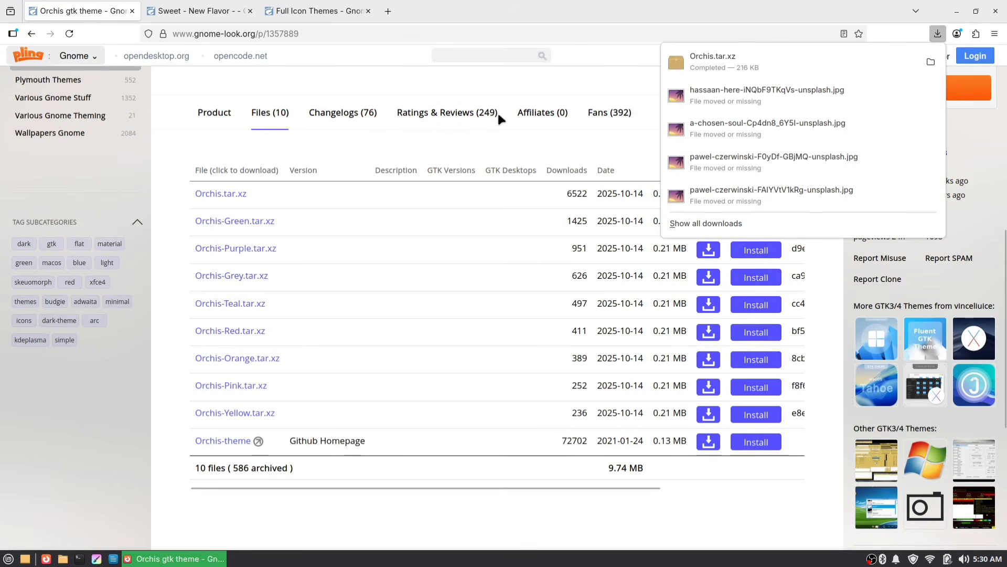
# Step: Download Sweet-Ambar-Blue-Dark-v40.tar.xz from the files of the Sweet - New Flavor theme page
pyautogui.click(204, 6)
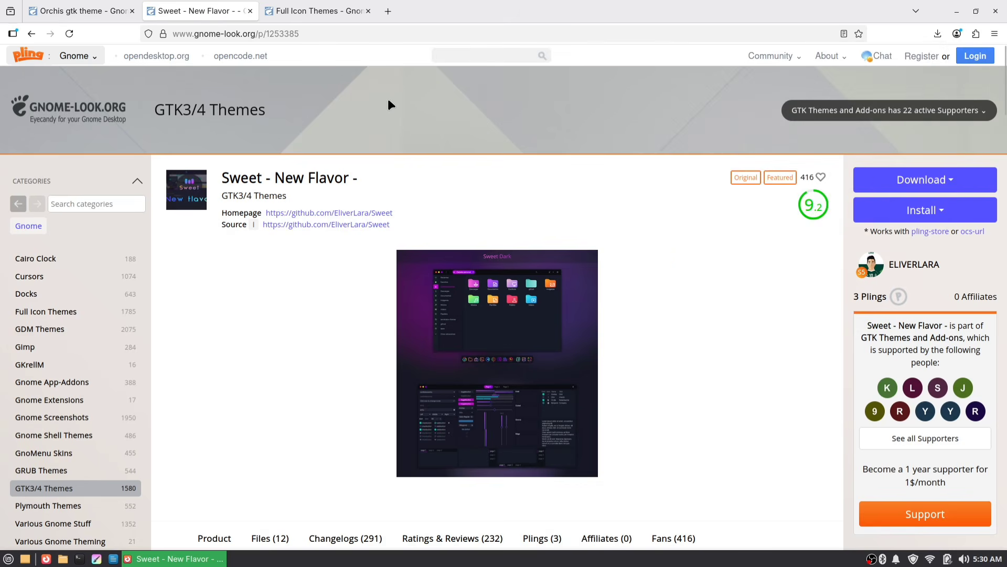
pyautogui.moveTo(352, 179); pyautogui.dragTo(223, 170)
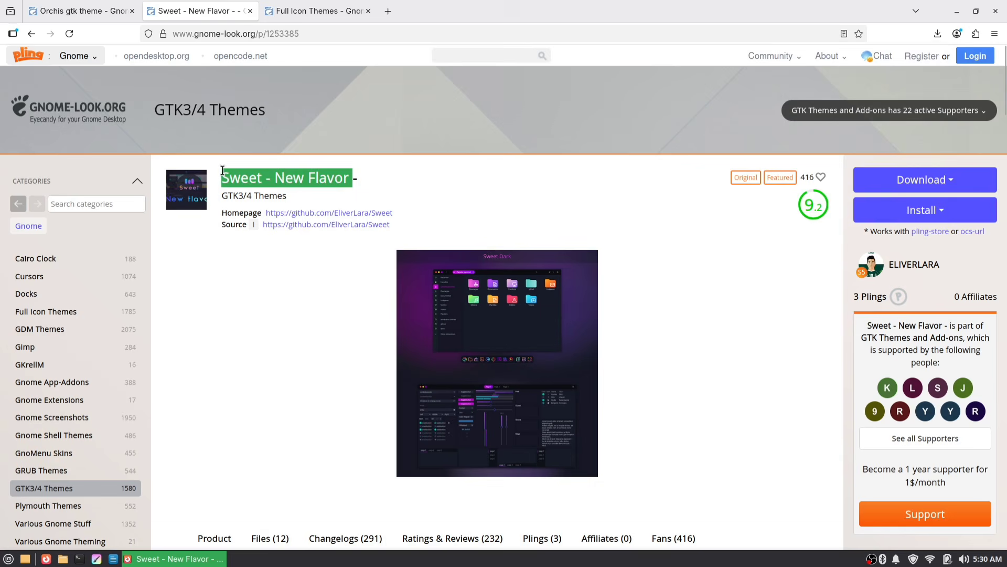
pyautogui.click(461, 174)
pyautogui.scroll(-8, 461, 175)
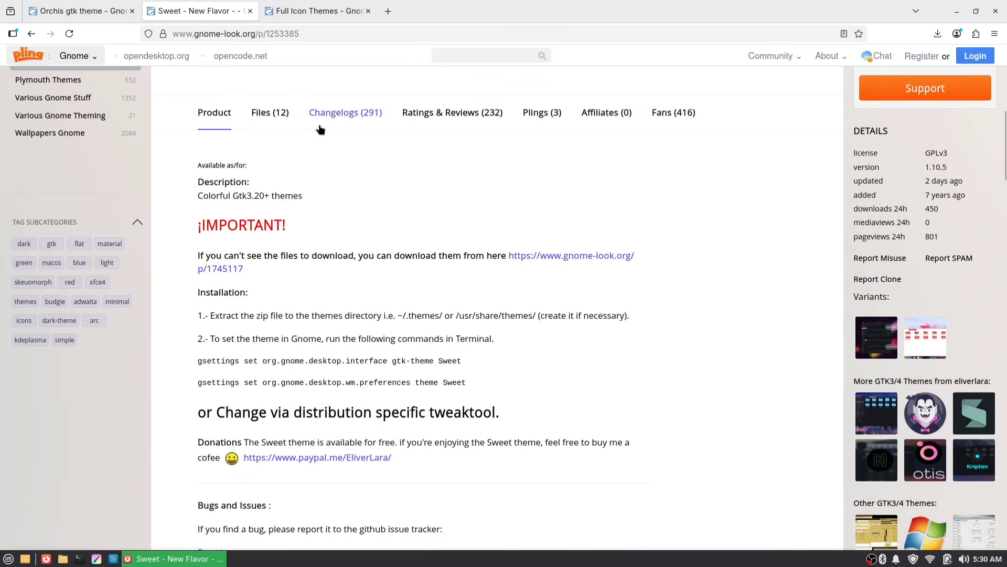
pyautogui.click(279, 114)
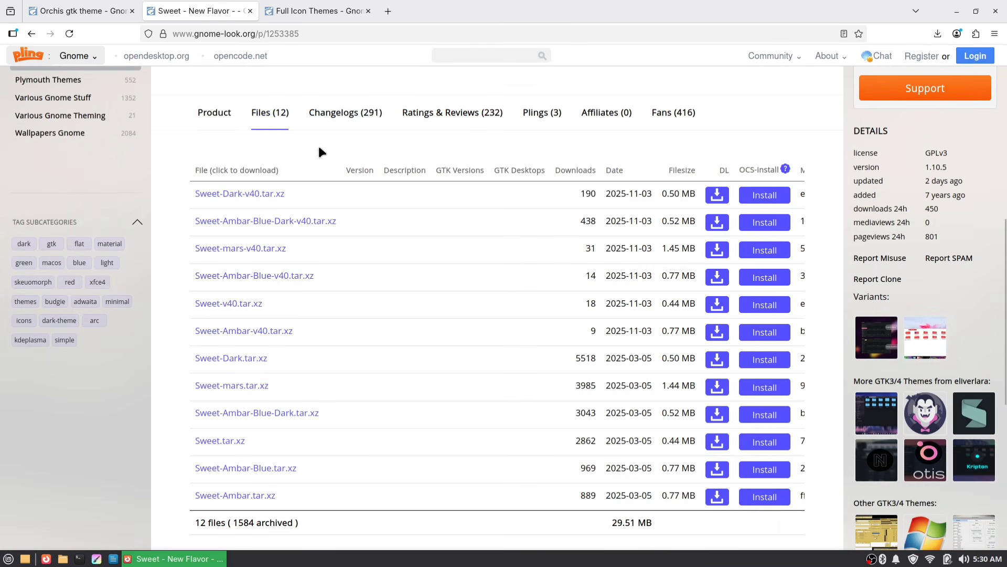
pyautogui.click(309, 225)
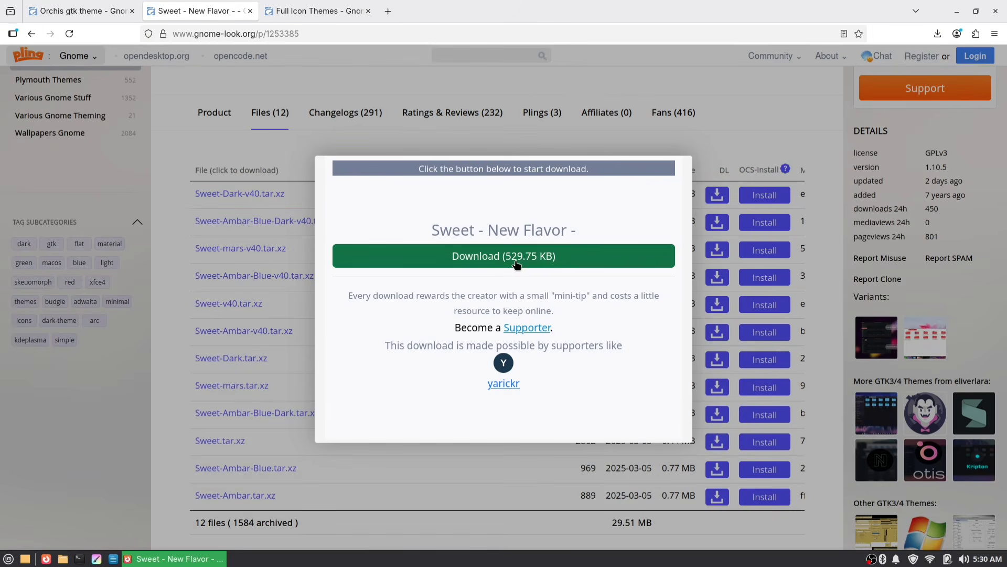
pyautogui.click(516, 263)
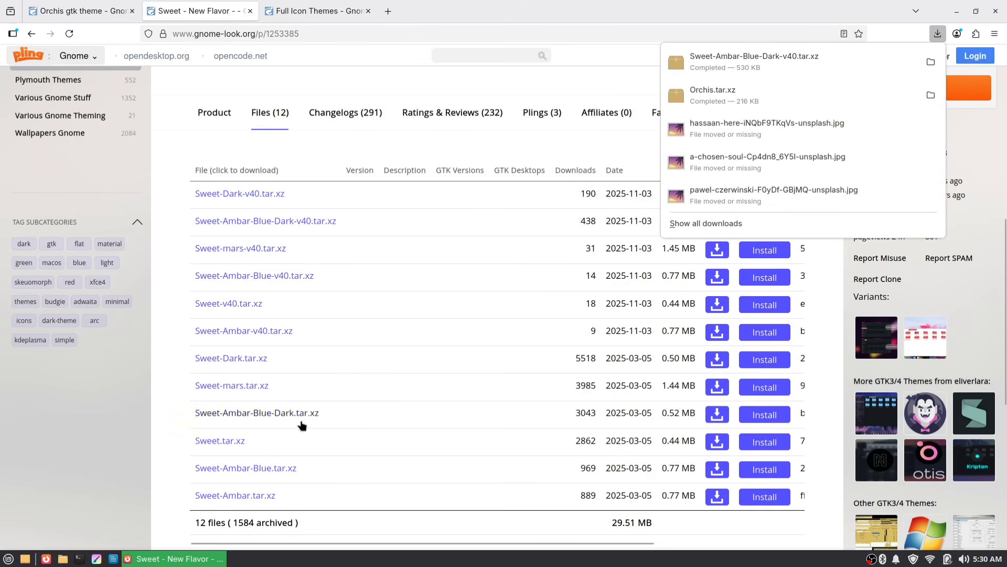
# Step: Download Sweet.tar.xz from the same Sweet theme file list
pyautogui.click(182, 444)
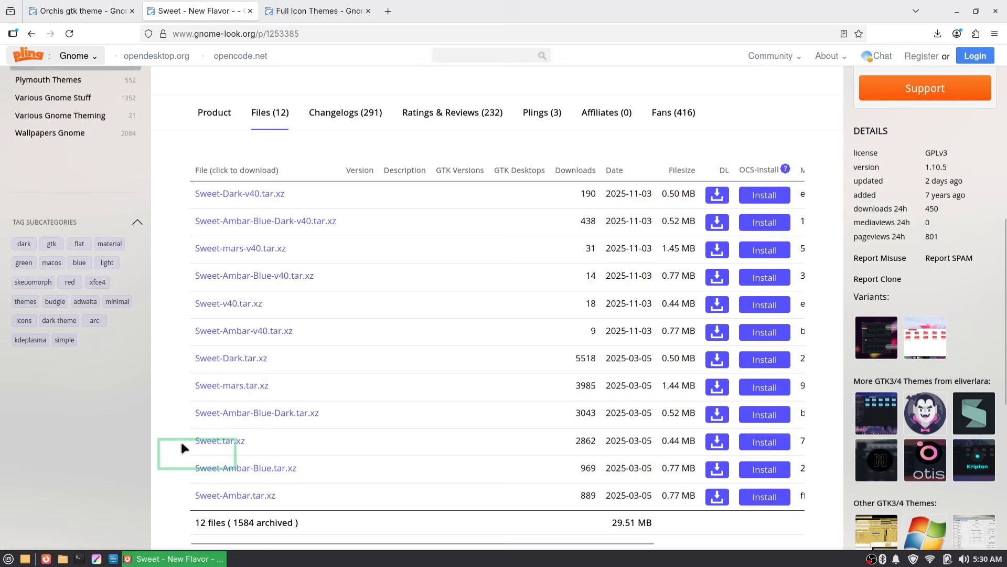
pyautogui.click(222, 441)
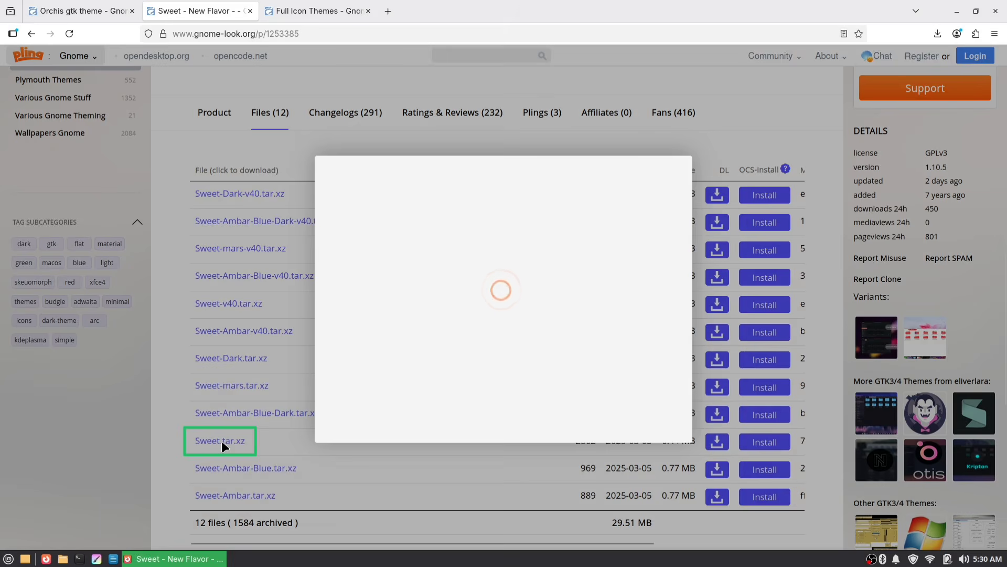
pyautogui.click(503, 262)
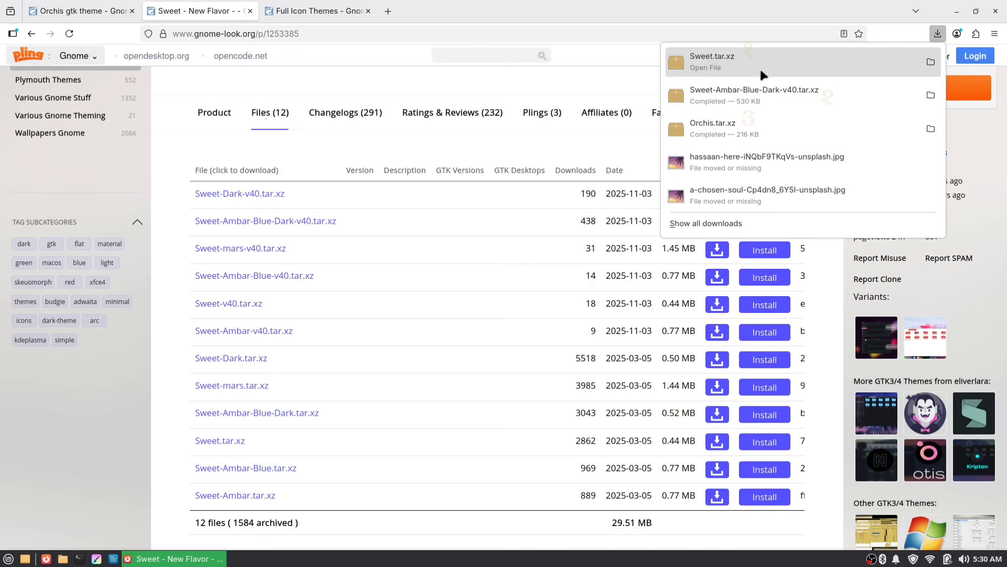
# Step: Browse the top-rated Full Icon Themes listing and open the We10X icon theme page
pyautogui.click(584, 81)
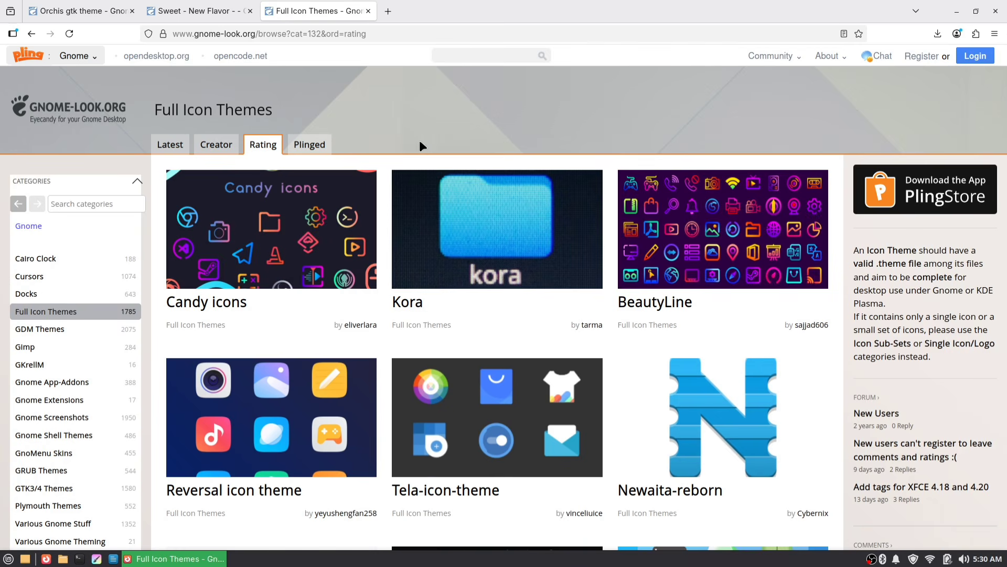
pyautogui.scroll(-3, 420, 143)
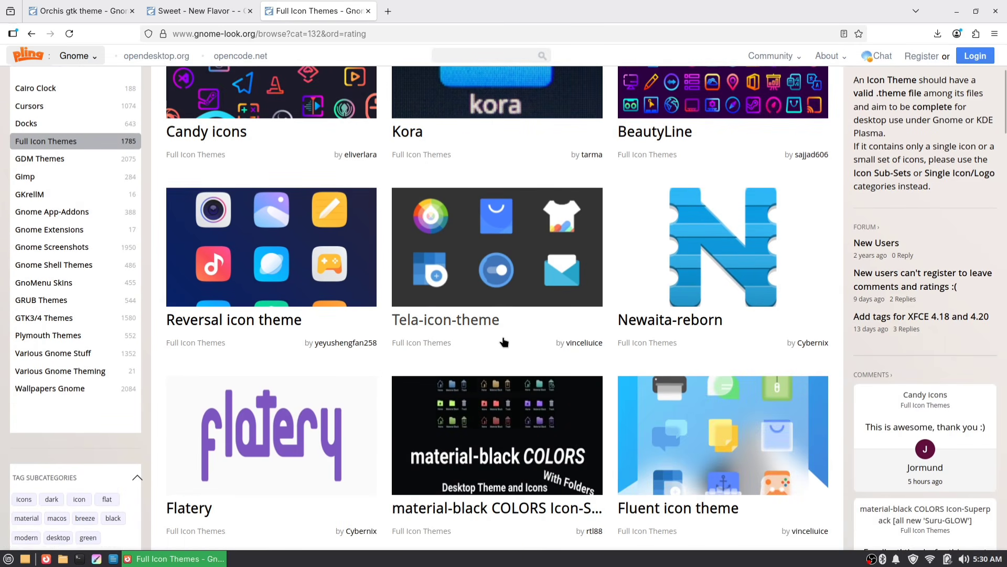
pyautogui.scroll(-7, 507, 342)
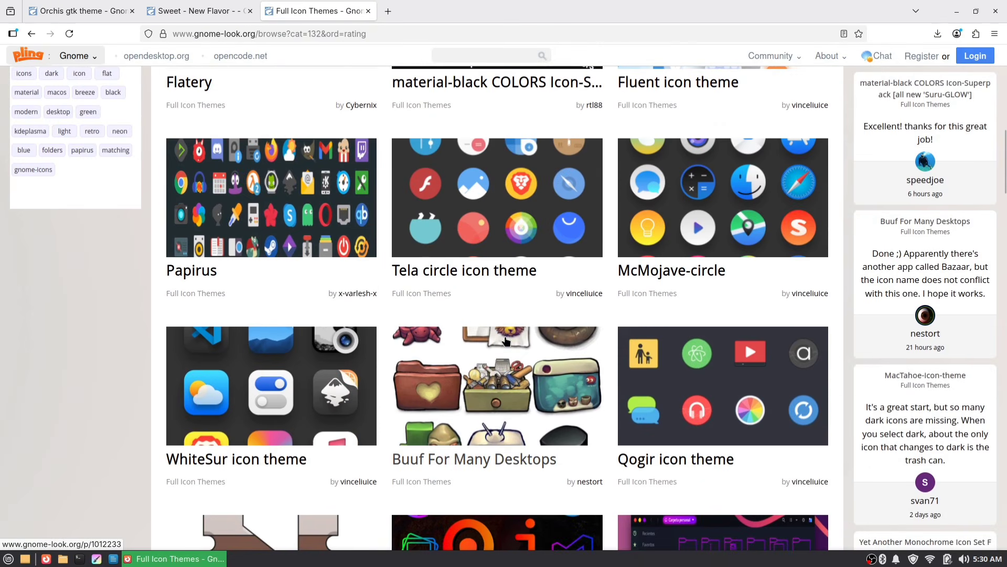
pyautogui.scroll(-4, 506, 342)
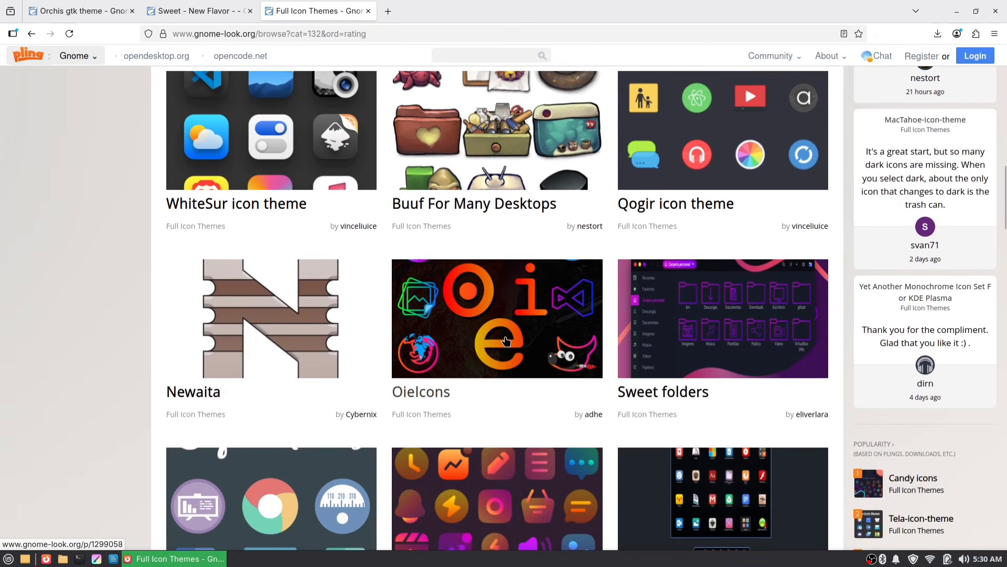
pyautogui.scroll(-5, 507, 342)
pyautogui.scroll(-16, 507, 341)
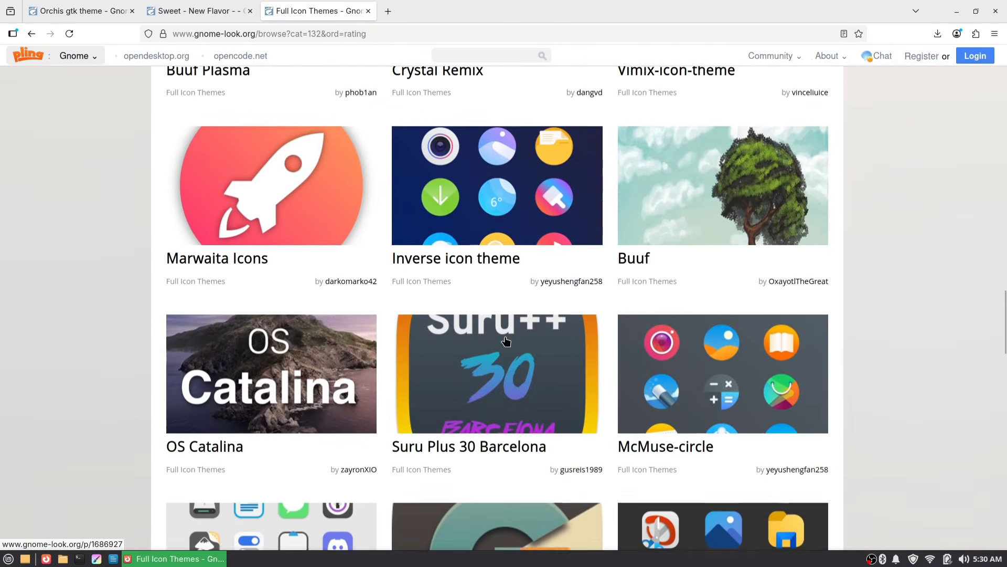
pyautogui.scroll(-5, 506, 342)
pyautogui.scroll(3, 506, 341)
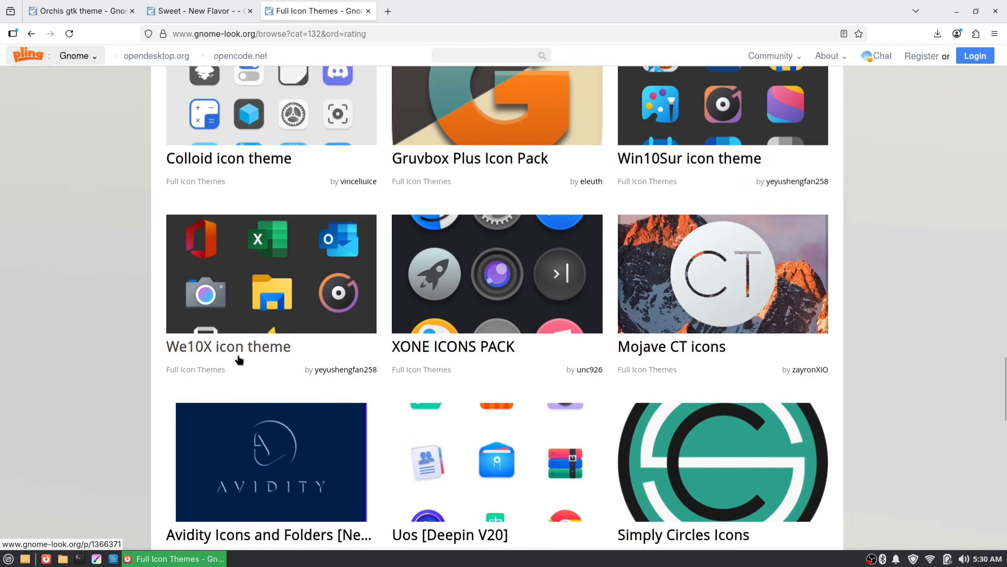
pyautogui.click(258, 348)
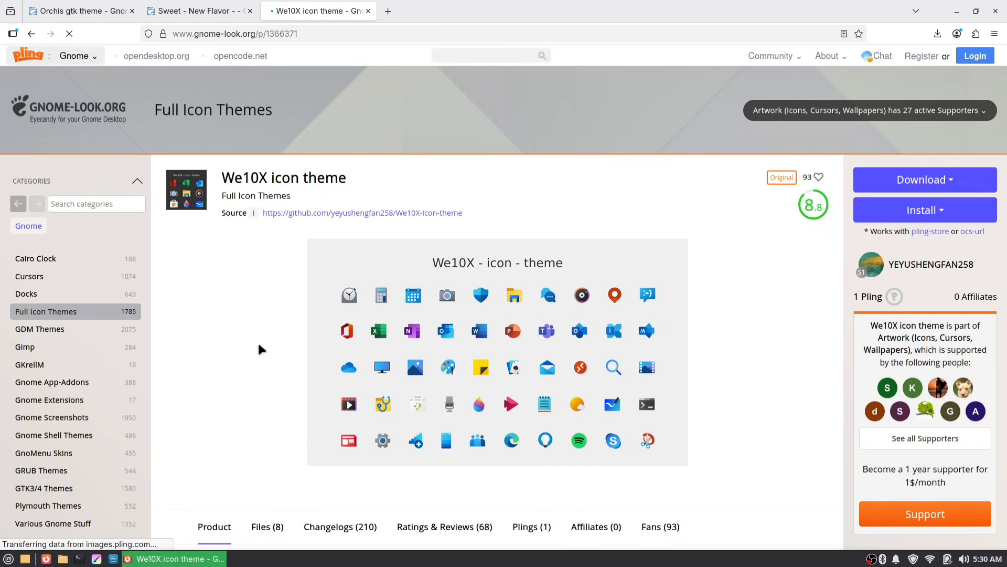
# Step: Download We10X-special.tar.xz from the files of the We10X icon theme page
pyautogui.scroll(-6, 467, 381)
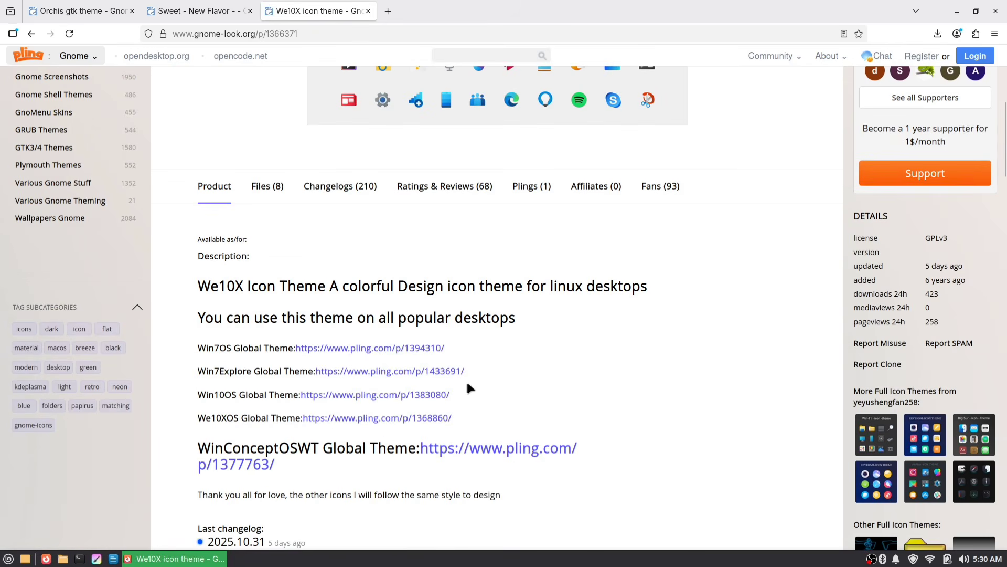
pyautogui.click(278, 187)
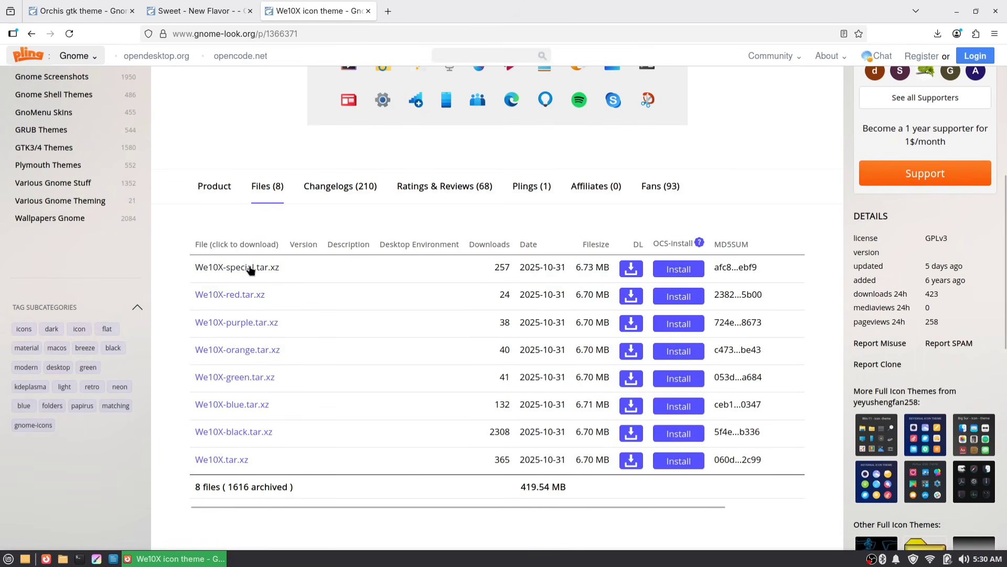
pyautogui.click(250, 268)
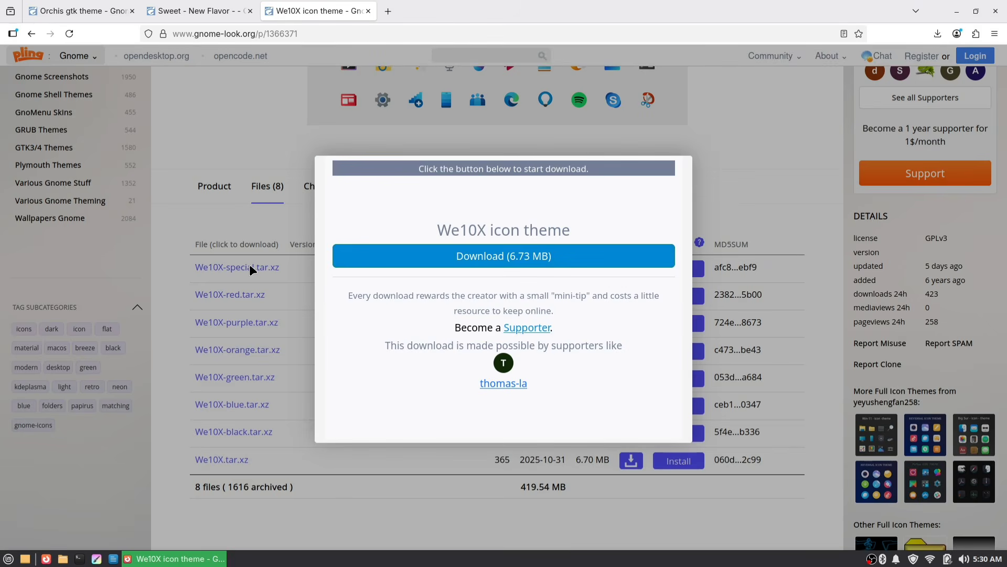
pyautogui.click(533, 256)
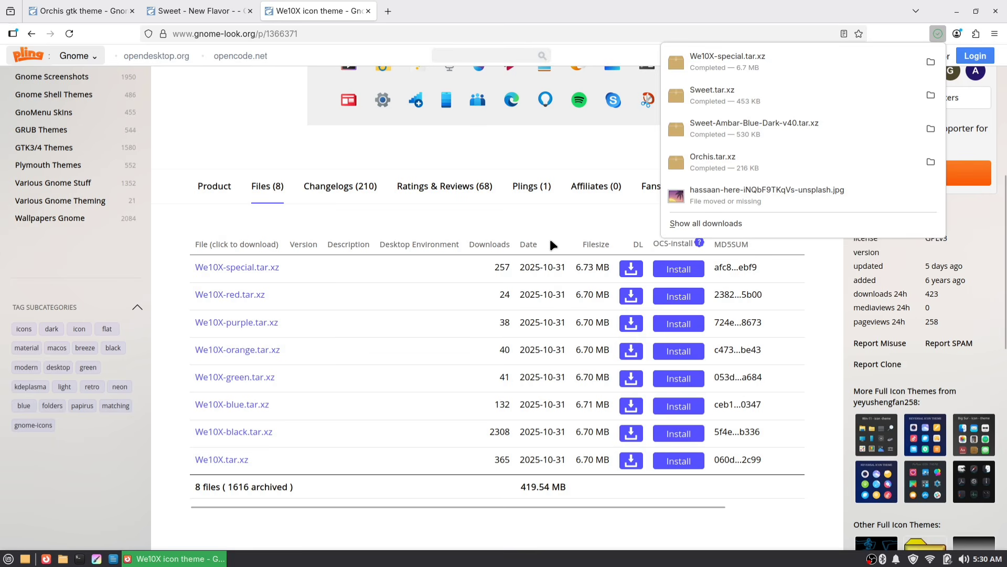
pyautogui.click(564, 148)
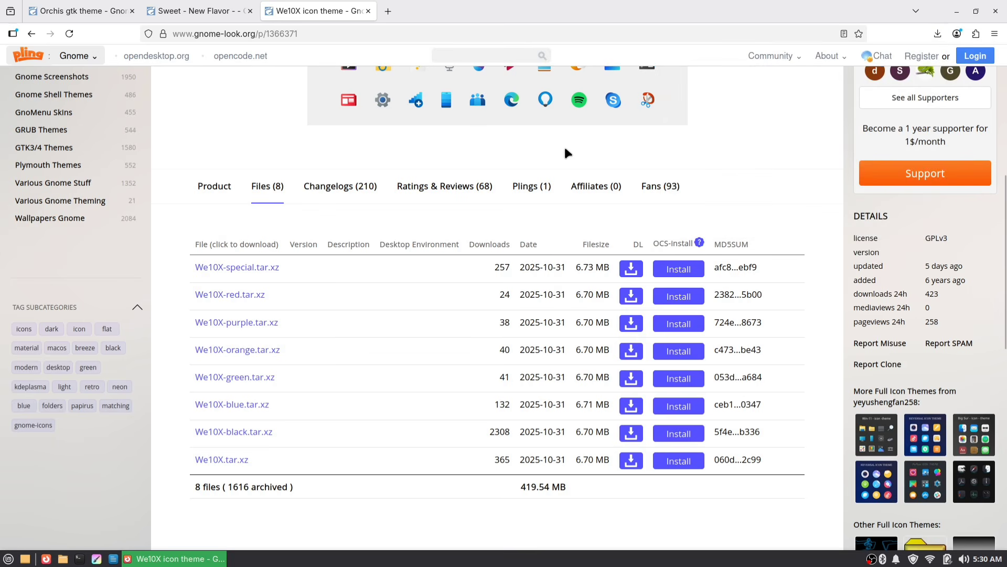
# Step: Close the browser and extract Orchis.tar.xz in place in the Downloads folder with the Thunar file manager
pyautogui.click(995, 11)
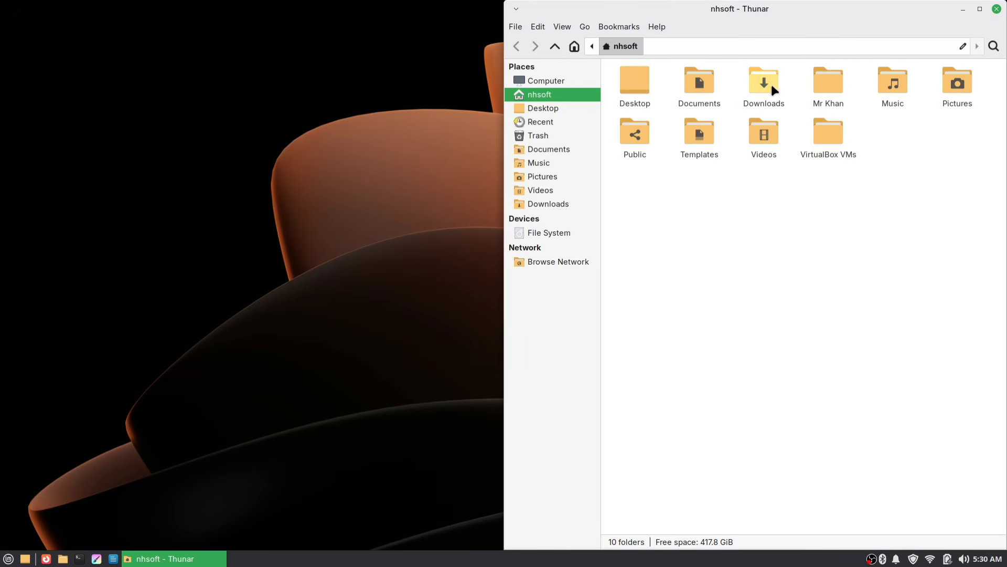
pyautogui.doubleClick(766, 84)
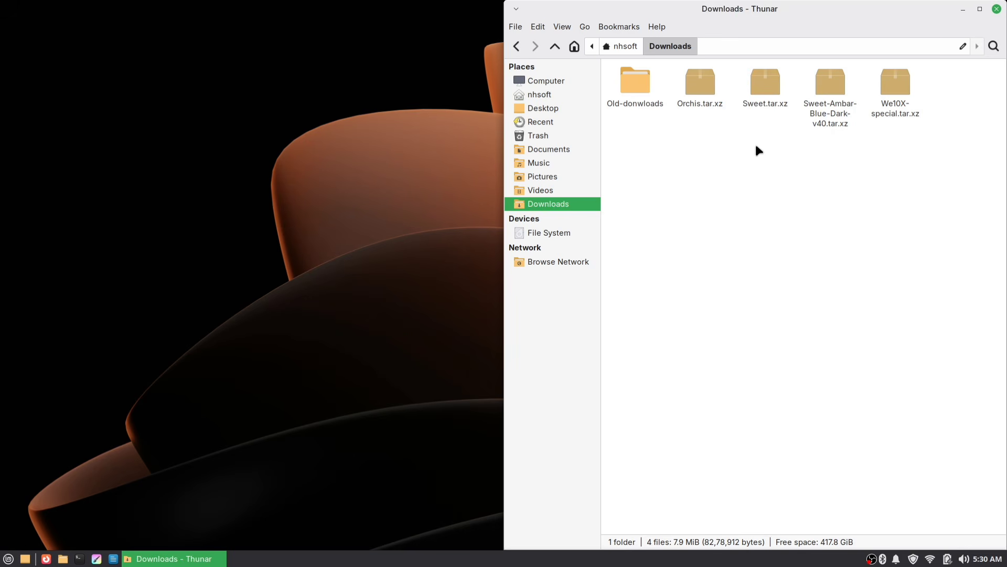
pyautogui.click(699, 97)
pyautogui.rightClick(699, 99)
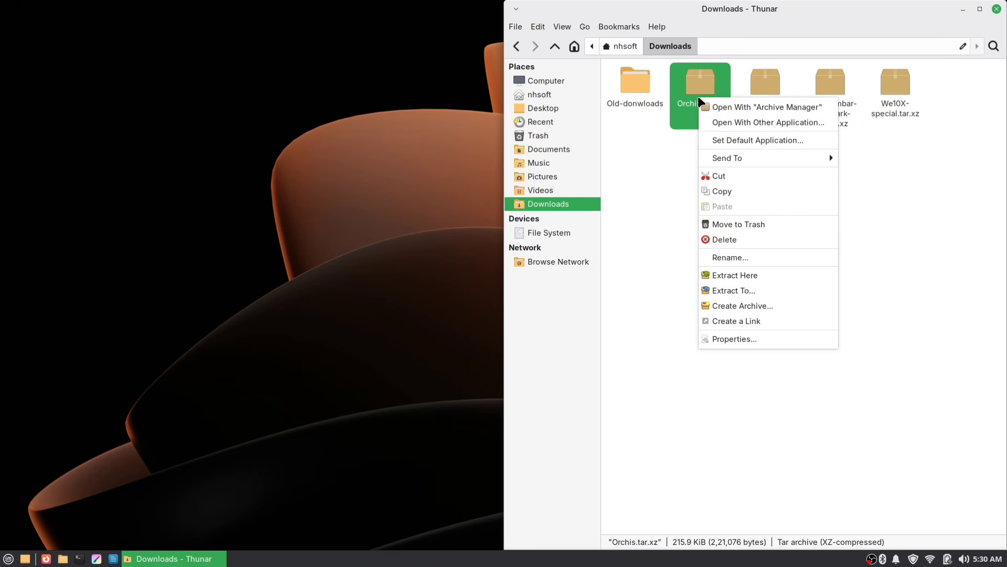
pyautogui.click(750, 276)
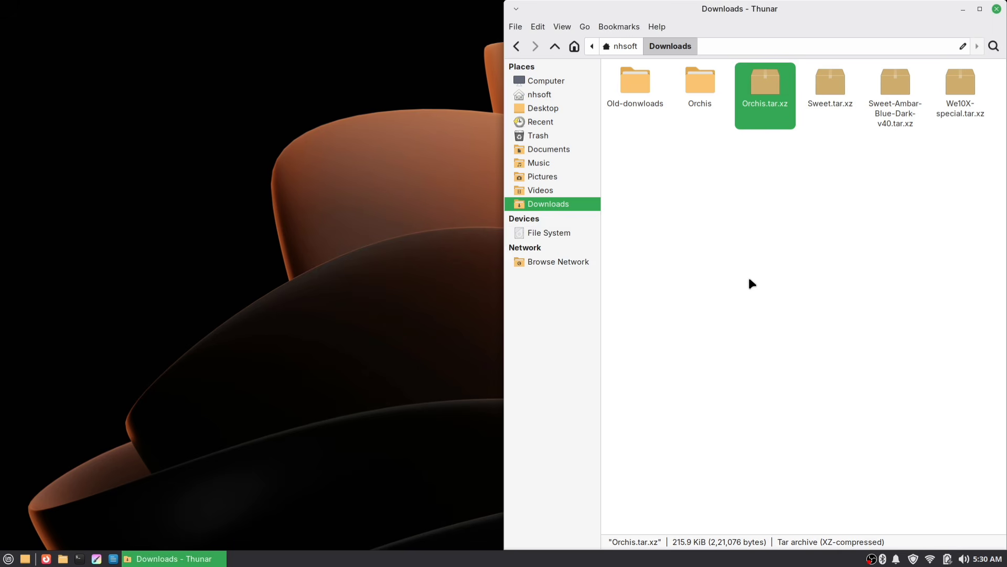
# Step: Open the extracted Orchis folder, and show the hidden files of the home folder in a second file manager window
pyautogui.doubleClick(699, 84)
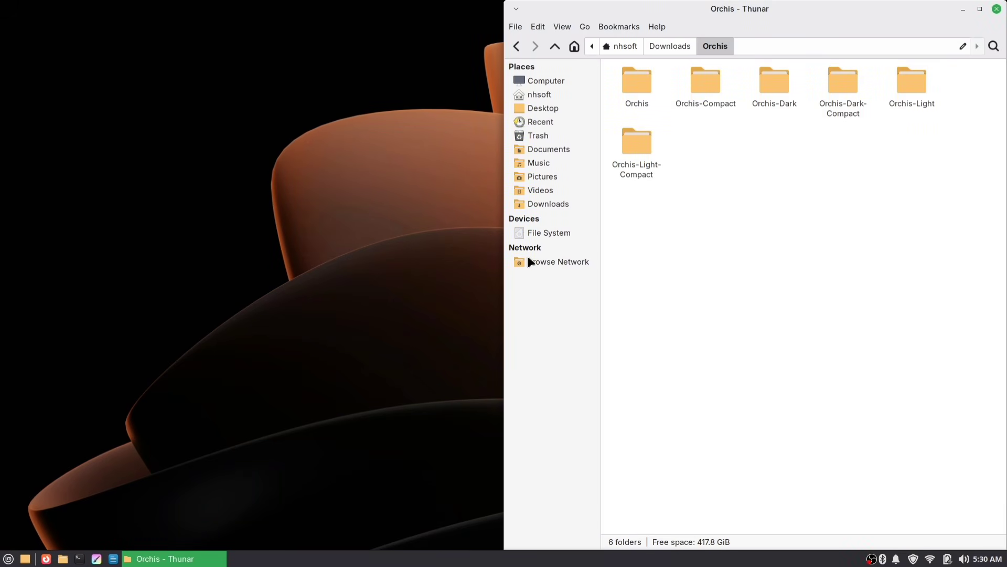
pyautogui.rightClick(63, 560)
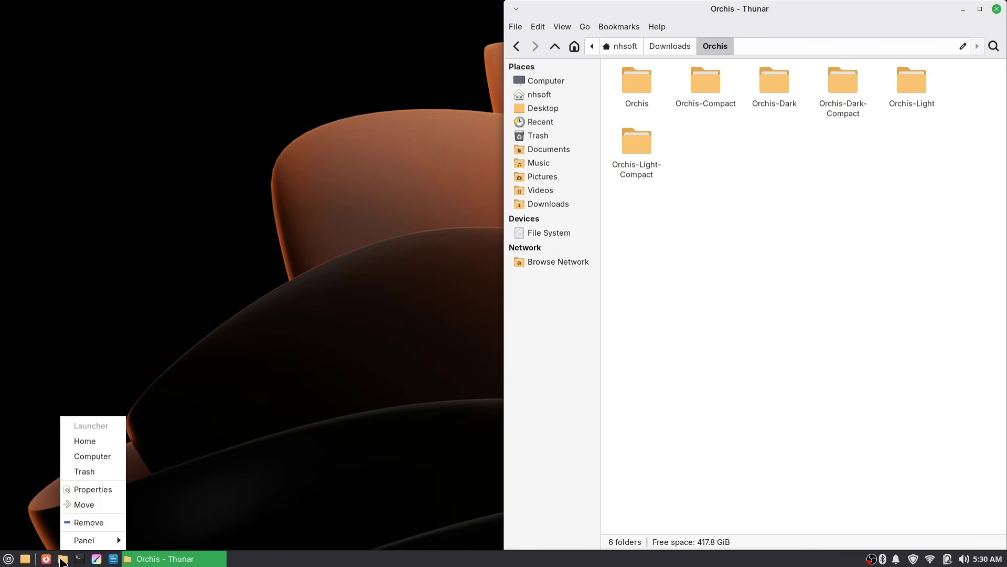
pyautogui.click(85, 441)
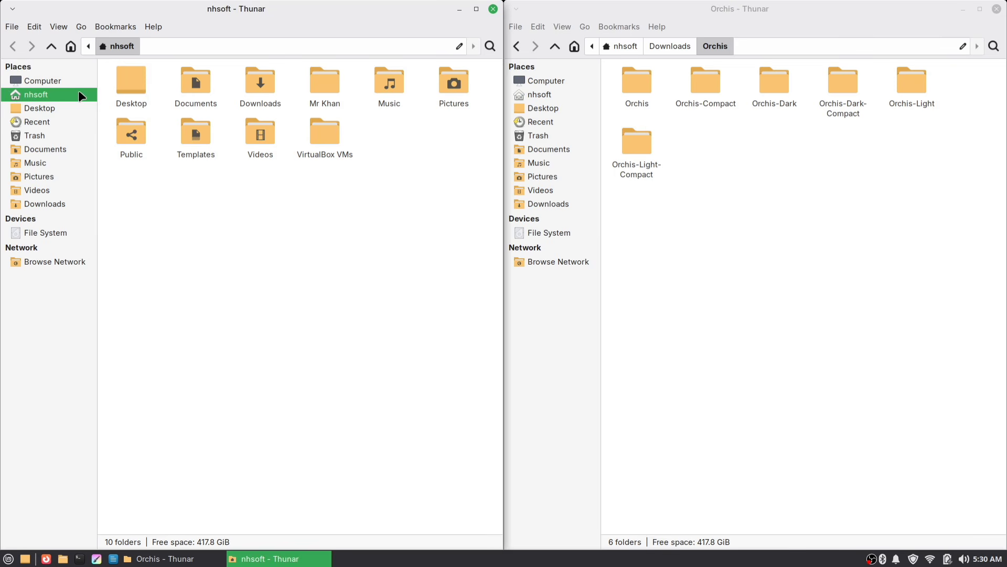
pyautogui.hotkey('ctrl', 'h')
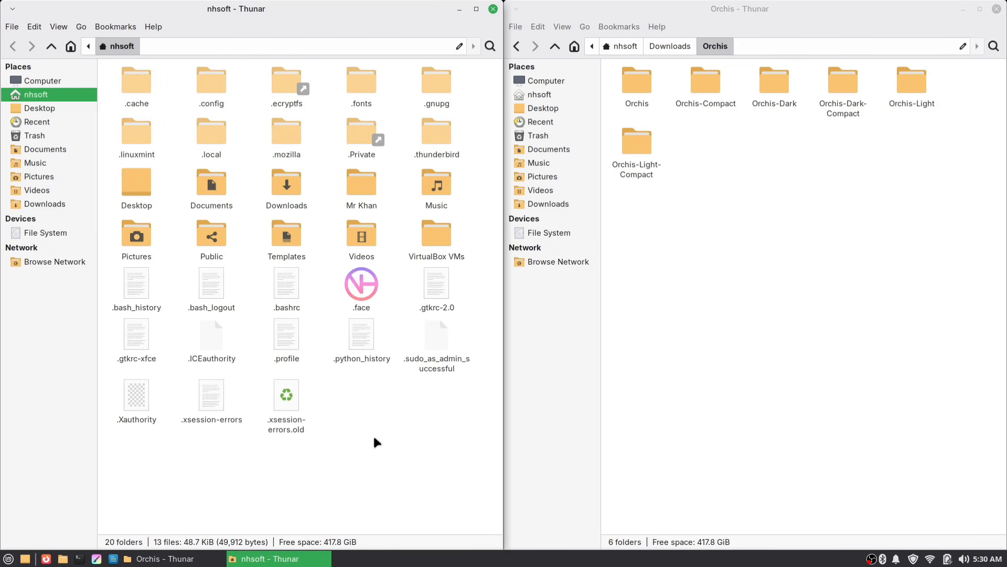
# Step: Create a folder named .themes in the home folder
pyautogui.rightClick(351, 432)
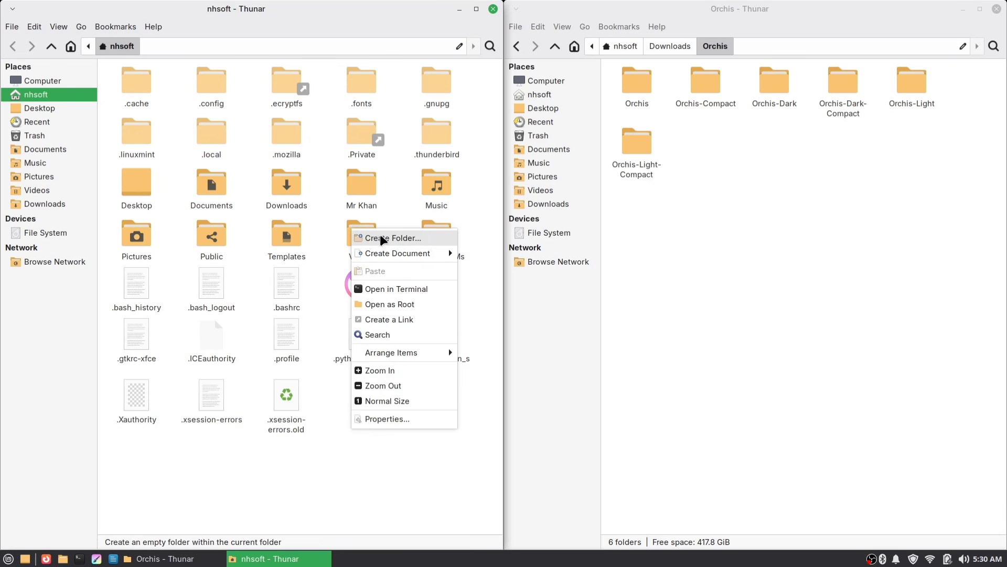
pyautogui.click(415, 237)
pyautogui.write('.themes')
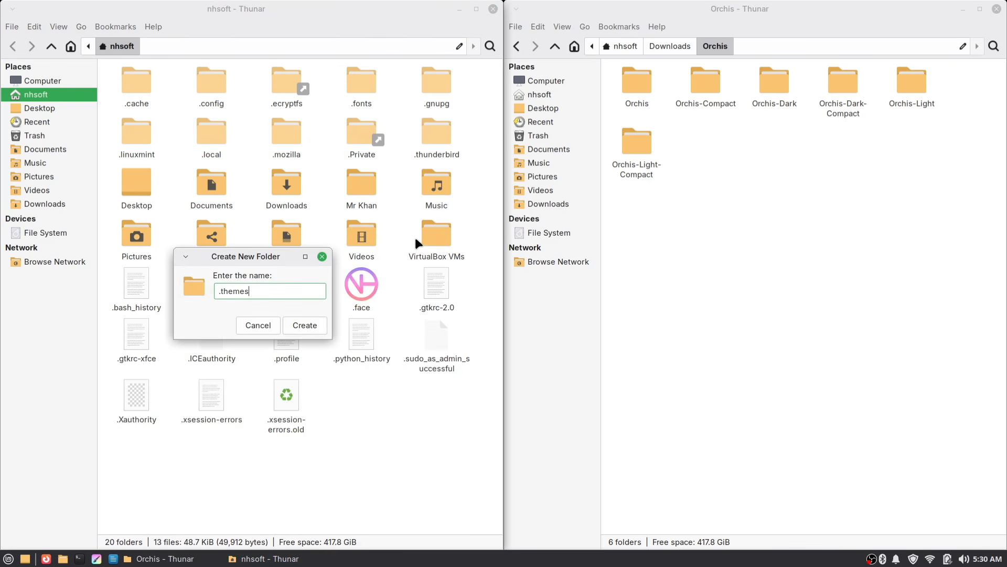
pyautogui.press('Return')
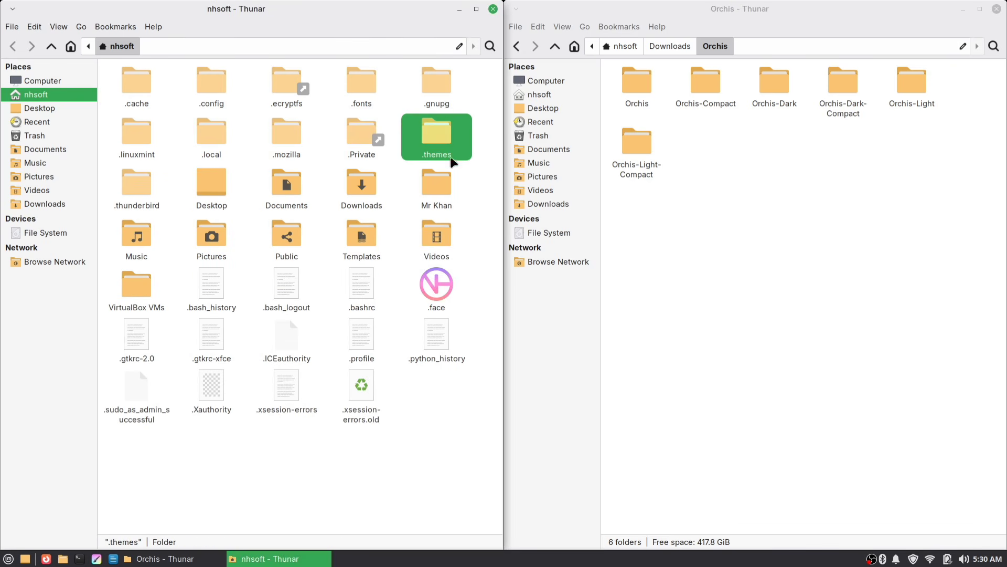
# Step: Move all six Orchis theme variant folders from the extracted Orchis folder into .themes
pyautogui.doubleClick(439, 142)
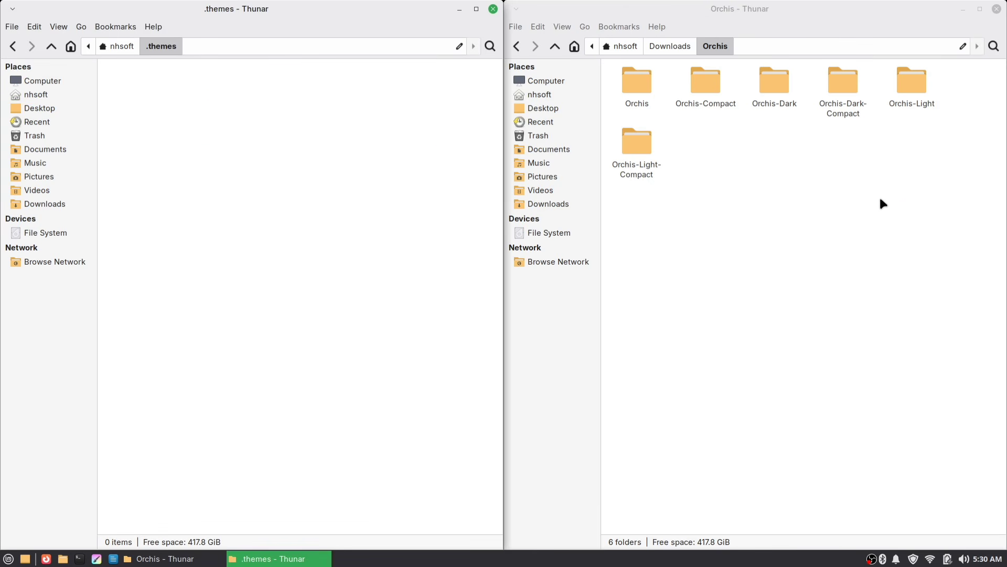
pyautogui.moveTo(989, 206); pyautogui.dragTo(638, 105)
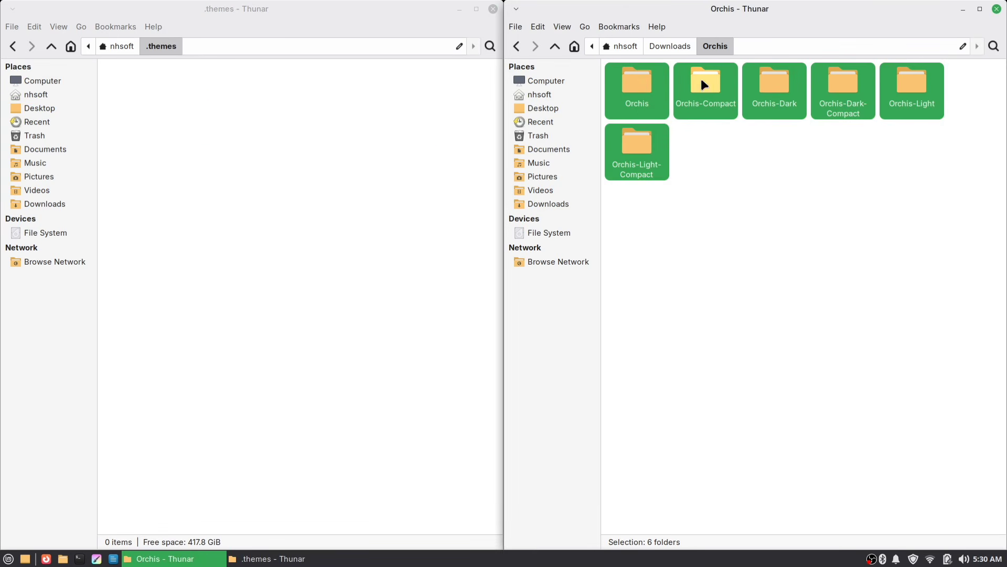
pyautogui.moveTo(702, 81); pyautogui.dragTo(315, 158)
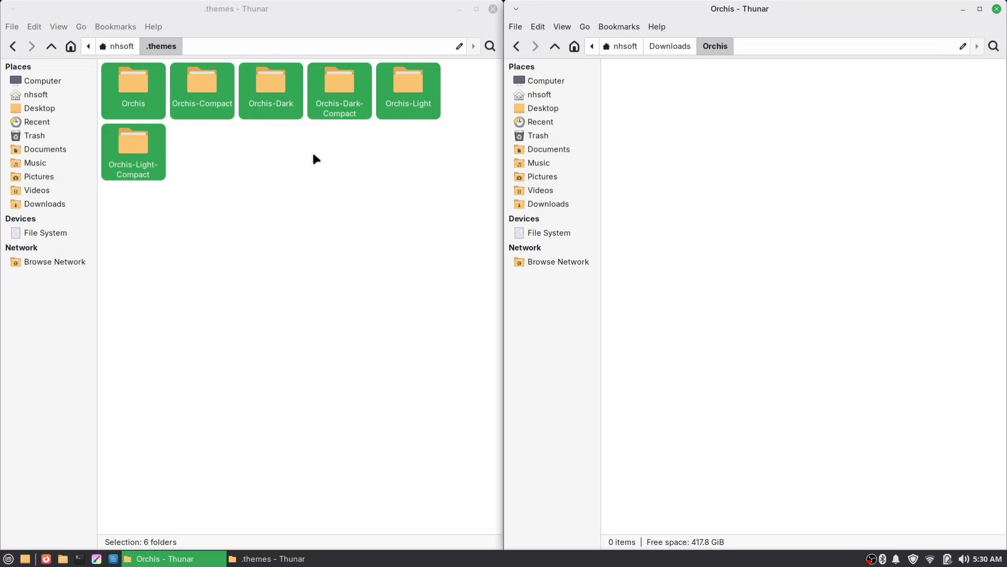
pyautogui.click(292, 173)
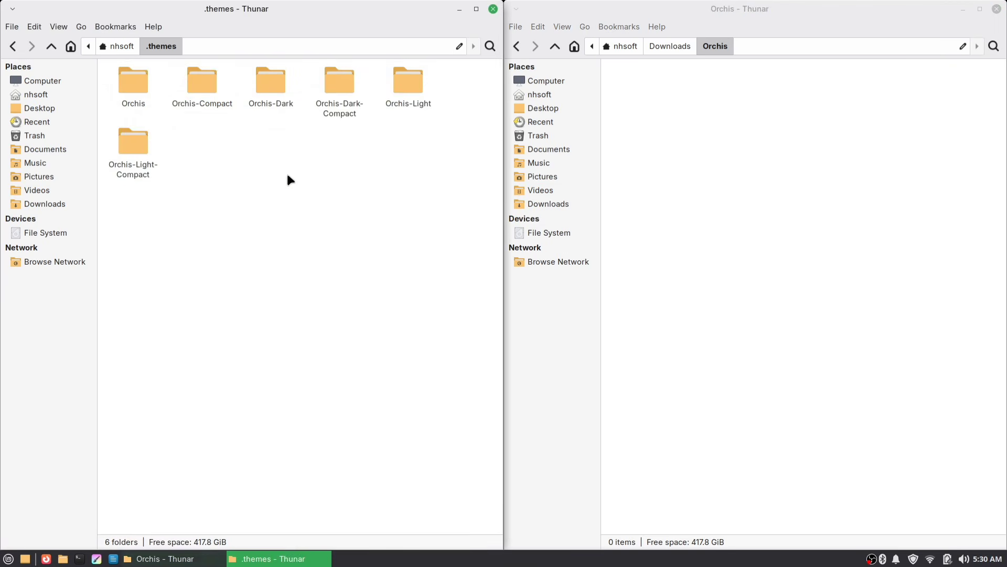
# Step: Delete the emptied Orchis folder and Orchis.tar.xz from Downloads
pyautogui.click(525, 47)
pyautogui.click(722, 159)
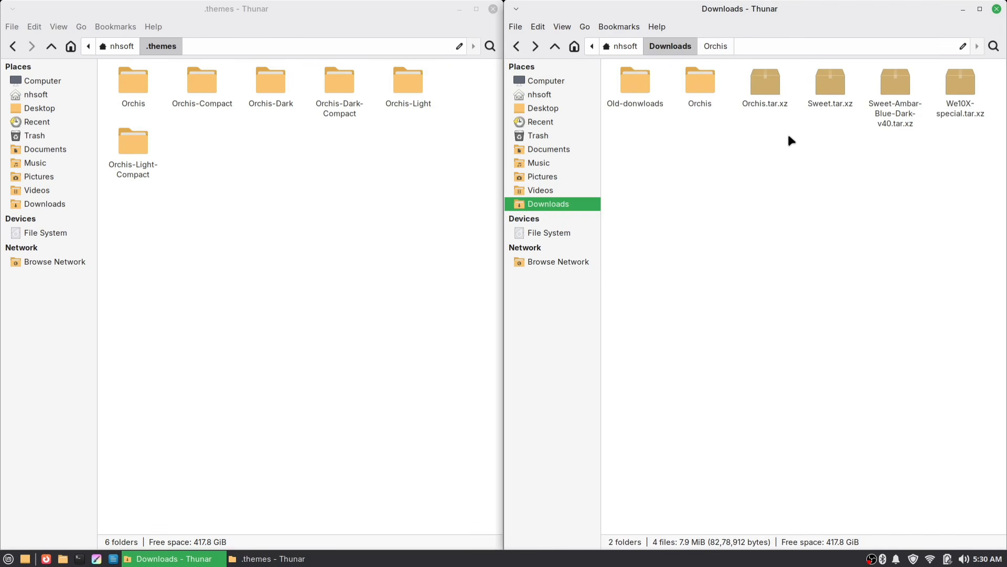
pyautogui.moveTo(791, 141); pyautogui.dragTo(699, 75)
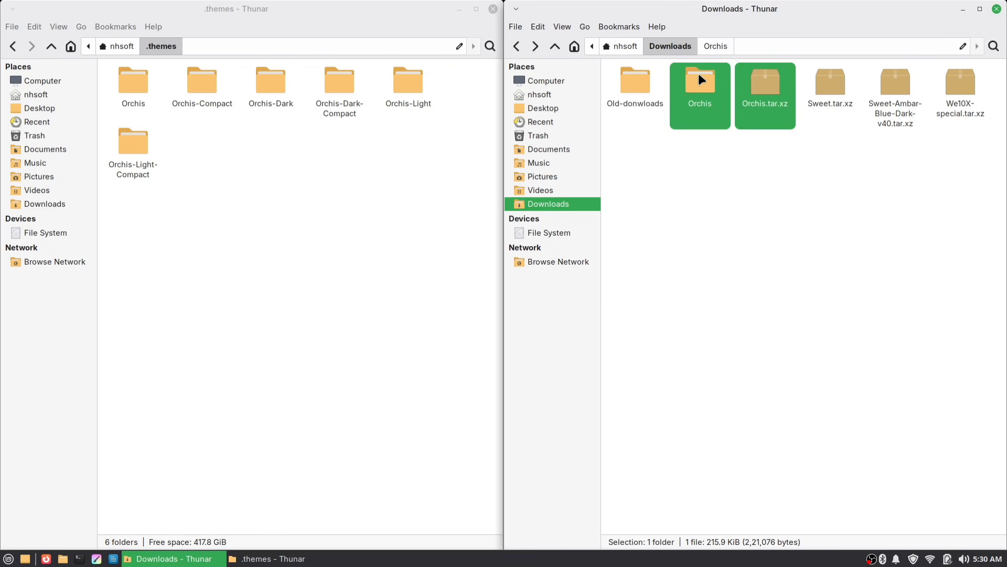
pyautogui.rightClick(710, 103)
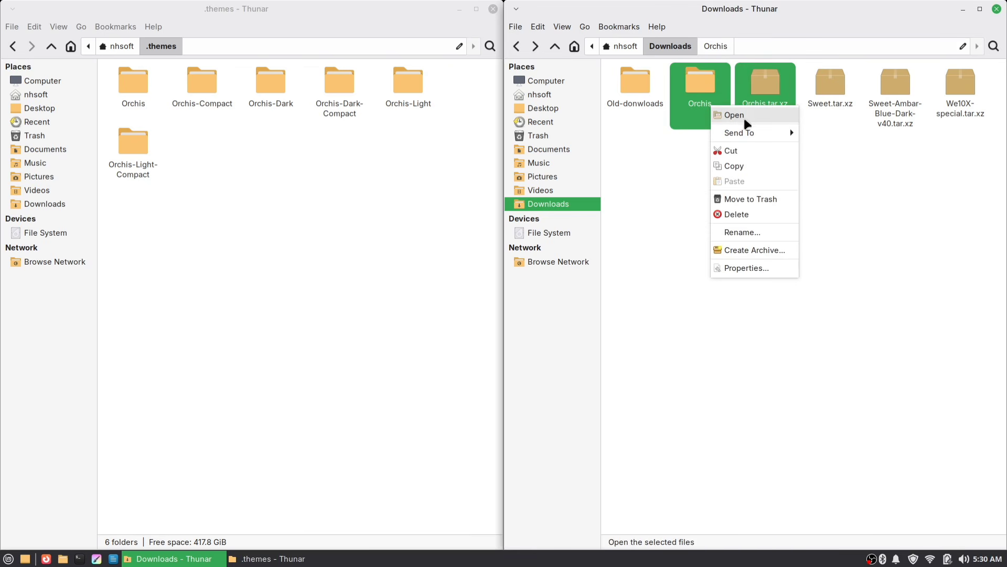
pyautogui.click(754, 210)
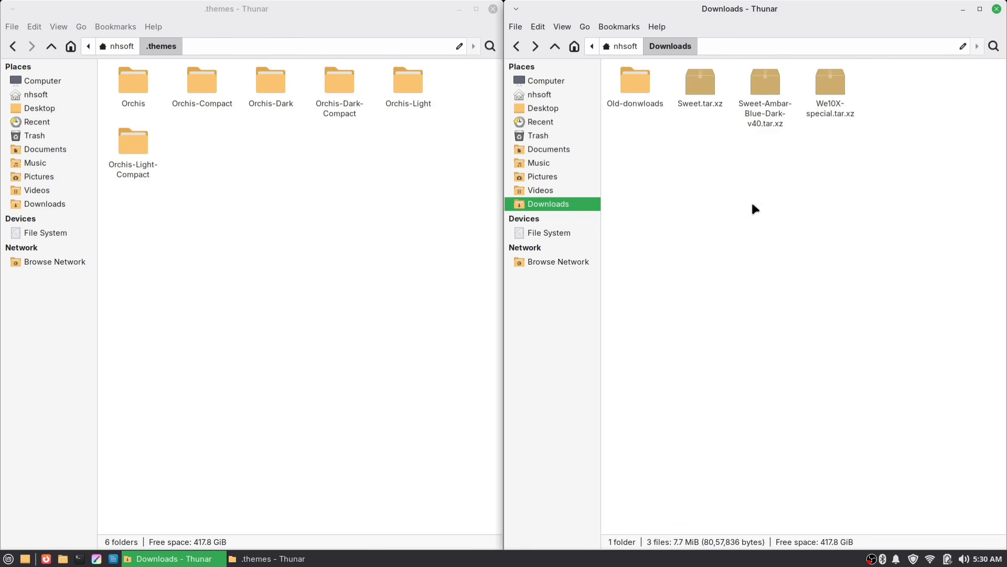
# Step: Extract Sweet.tar.xz and Sweet-Ambar-Blue-Dark-v40.tar.xz in place in Downloads, and open the extracted Sweet folder
pyautogui.rightClick(690, 82)
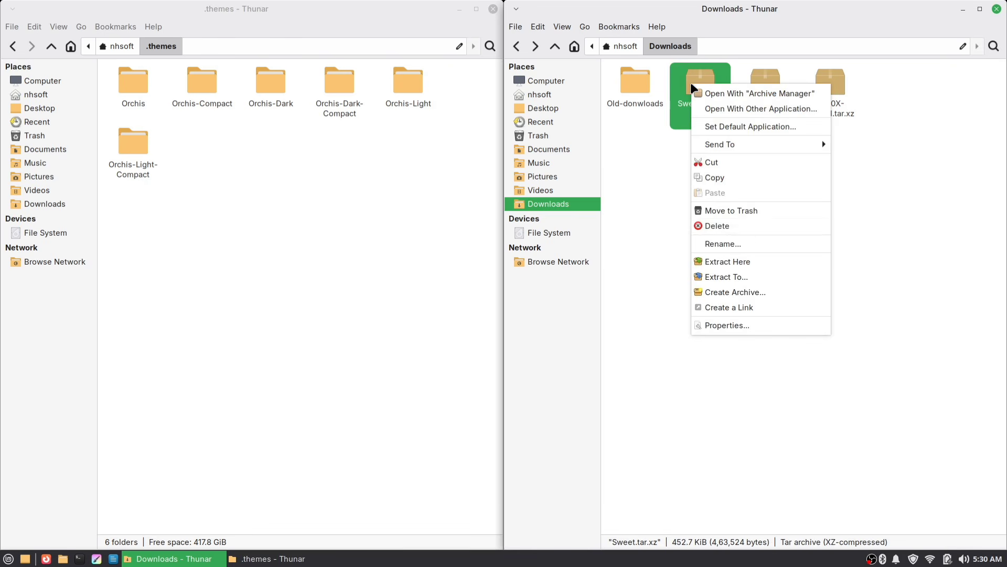
pyautogui.click(745, 261)
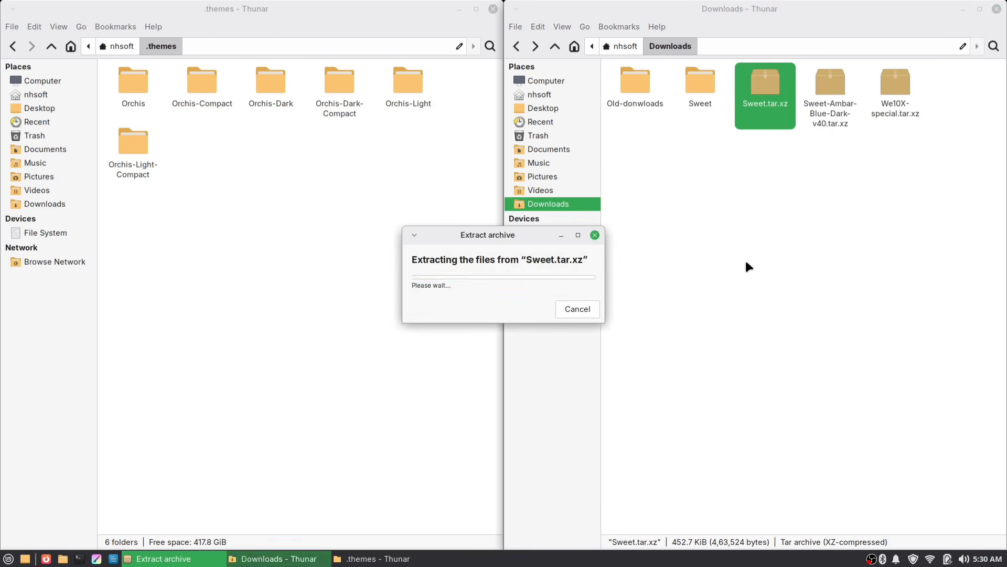
pyautogui.click(827, 95)
pyautogui.rightClick(827, 96)
pyautogui.click(883, 280)
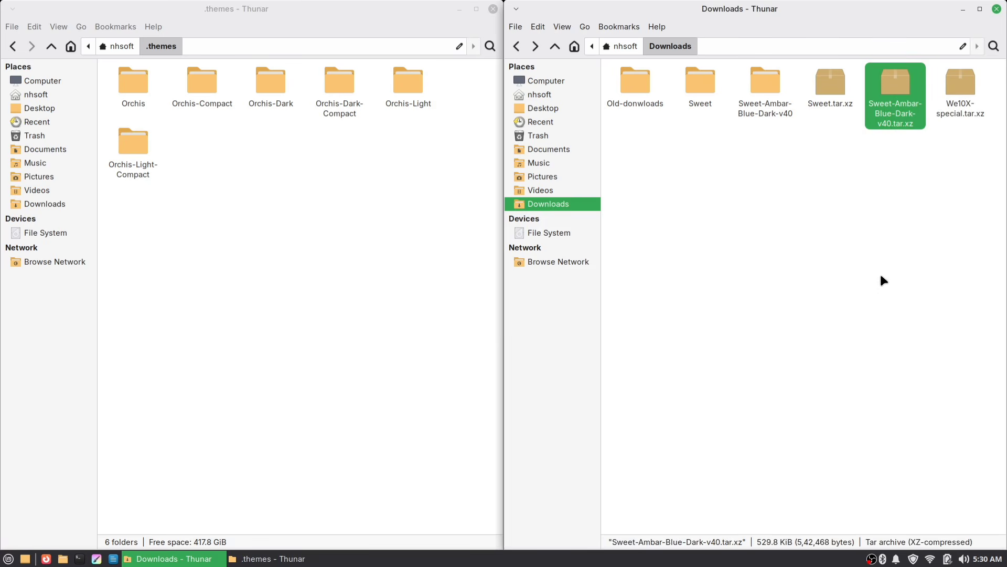
pyautogui.doubleClick(708, 92)
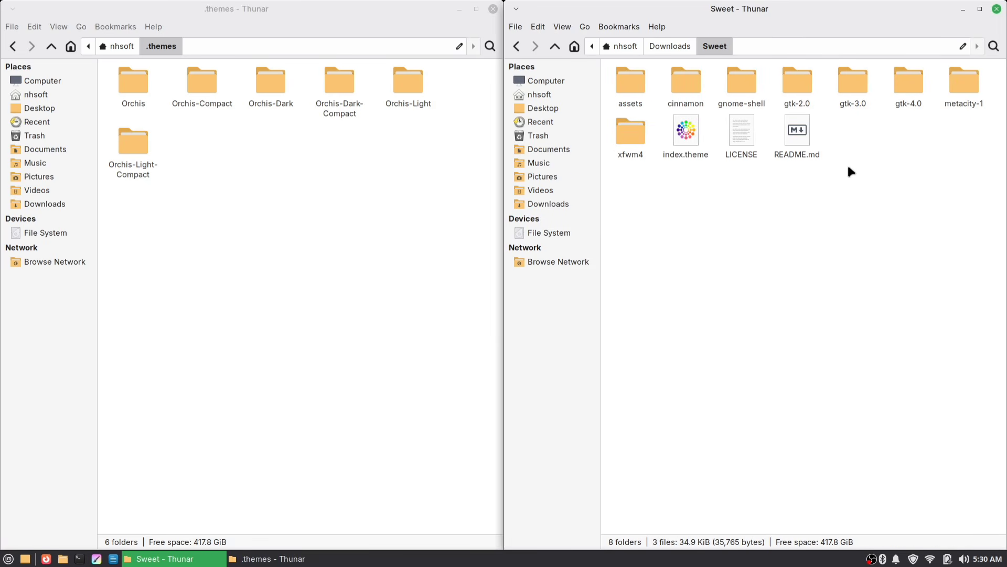
# Step: Move the extracted Sweet and Sweet-Ambar-Blue-Dark-v40 folders from Downloads into .themes
pyautogui.click(523, 48)
pyautogui.click(736, 152)
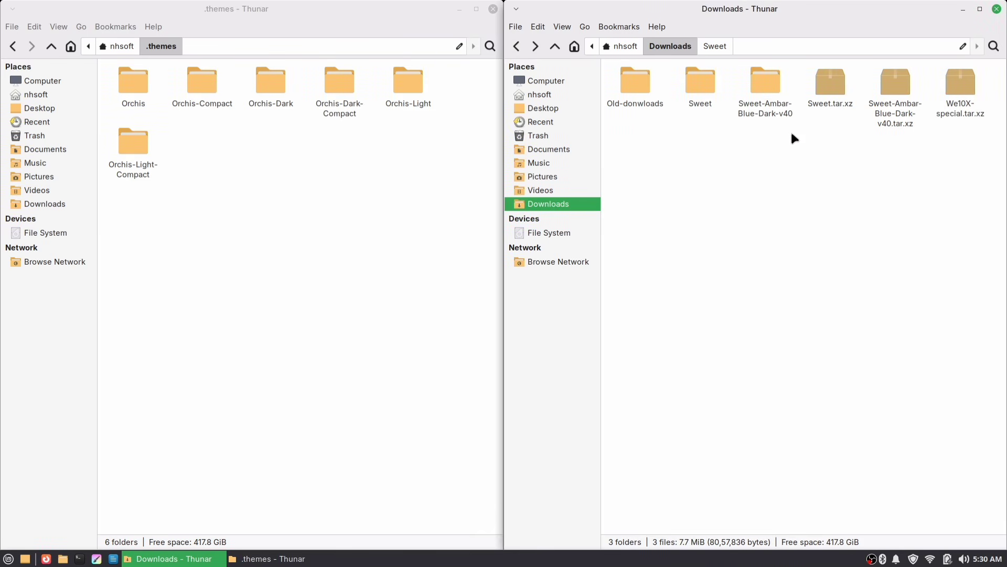
pyautogui.moveTo(792, 134); pyautogui.dragTo(694, 67)
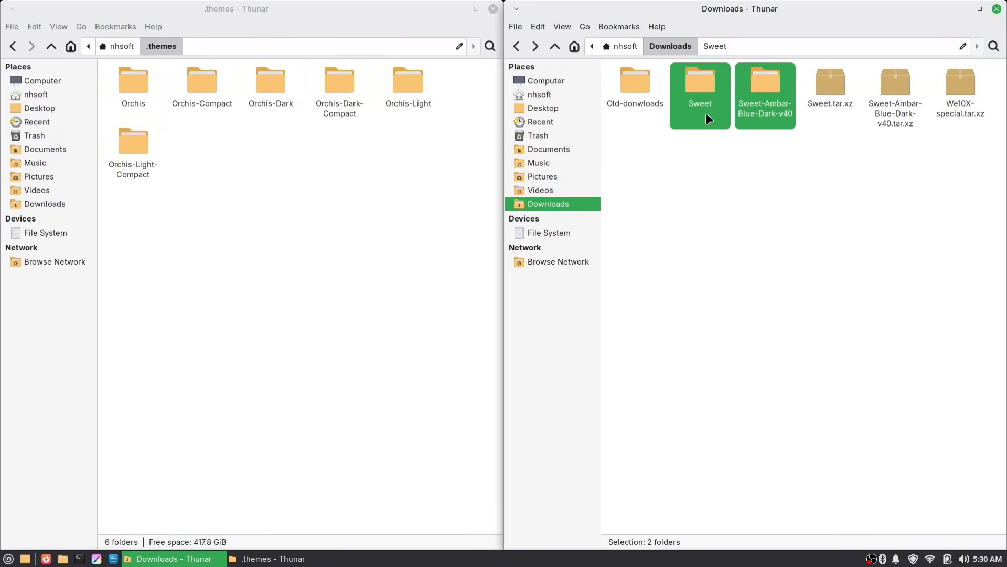
pyautogui.moveTo(777, 80); pyautogui.dragTo(248, 214)
pyautogui.click(302, 203)
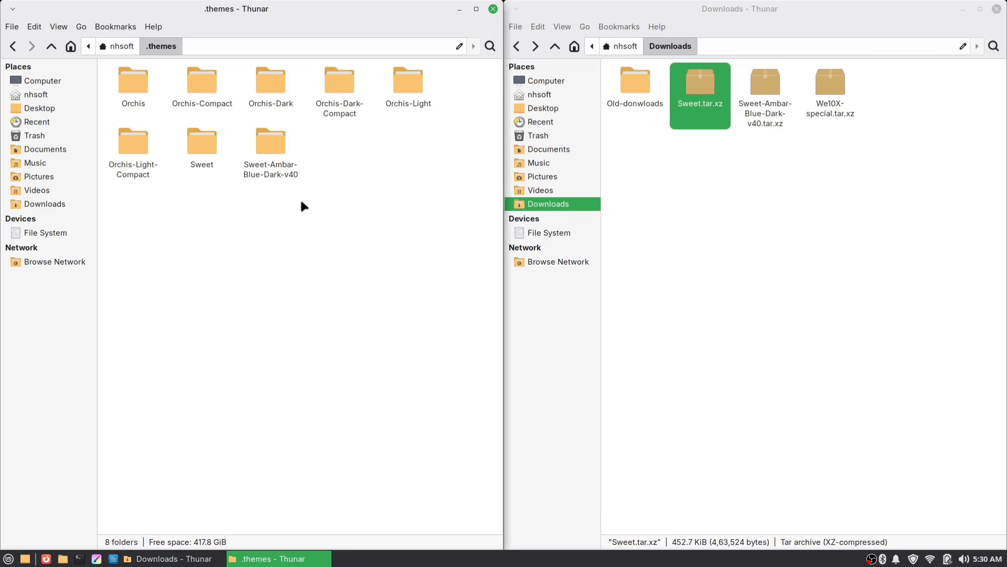
# Step: Delete Sweet.tar.xz and Sweet-Ambar-Blue-Dark-v40.tar.xz from Downloads
pyautogui.click(795, 180)
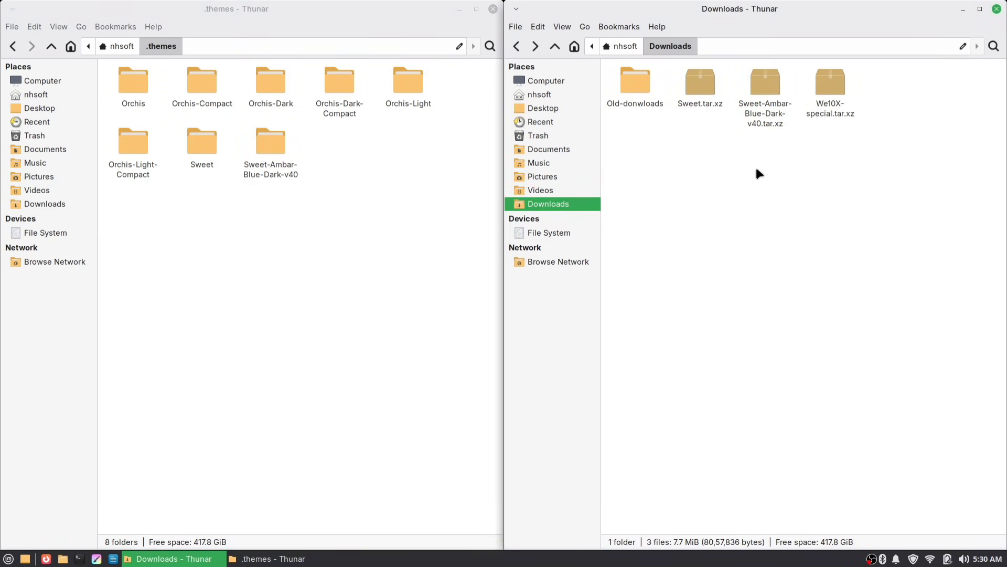
pyautogui.moveTo(779, 147); pyautogui.dragTo(700, 77)
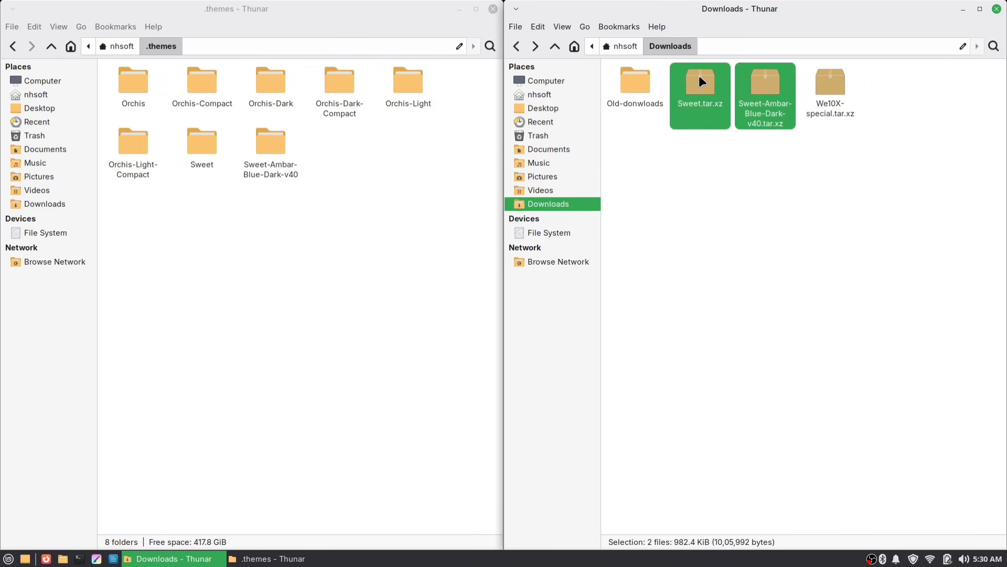
pyautogui.press('Delete')
pyautogui.click(749, 119)
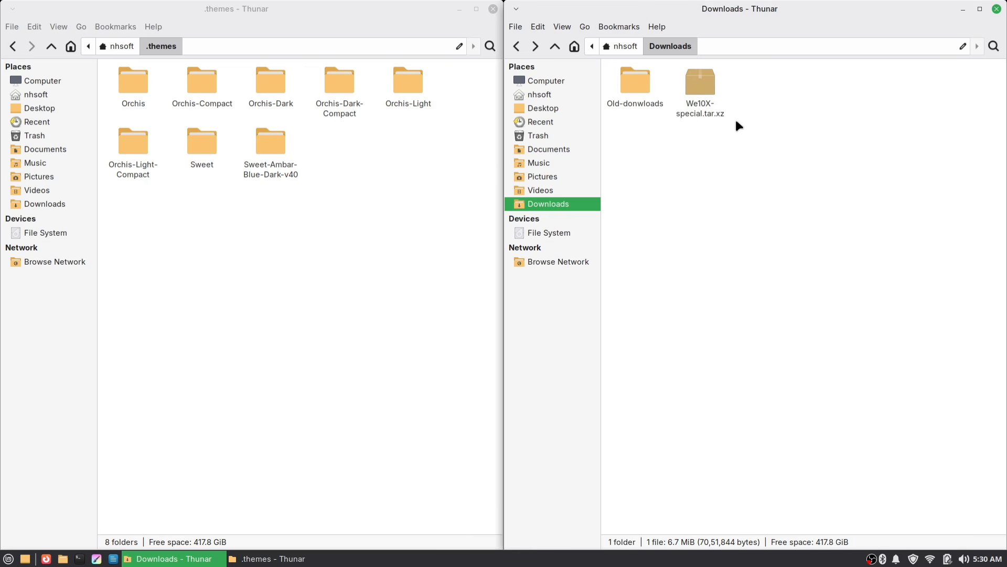
# Step: Create a folder named .icons in the home folder and open it
pyautogui.click(410, 181)
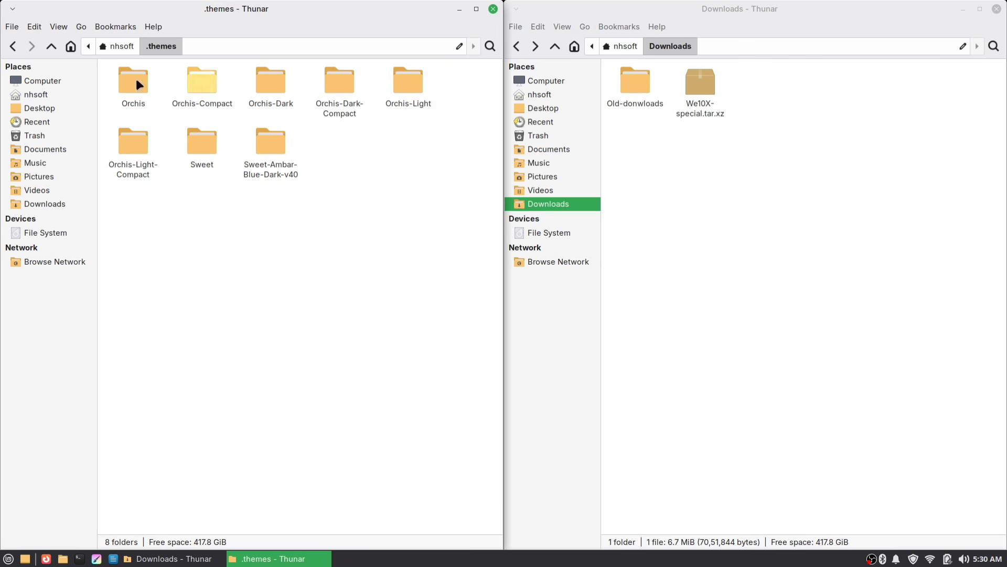
pyautogui.click(14, 47)
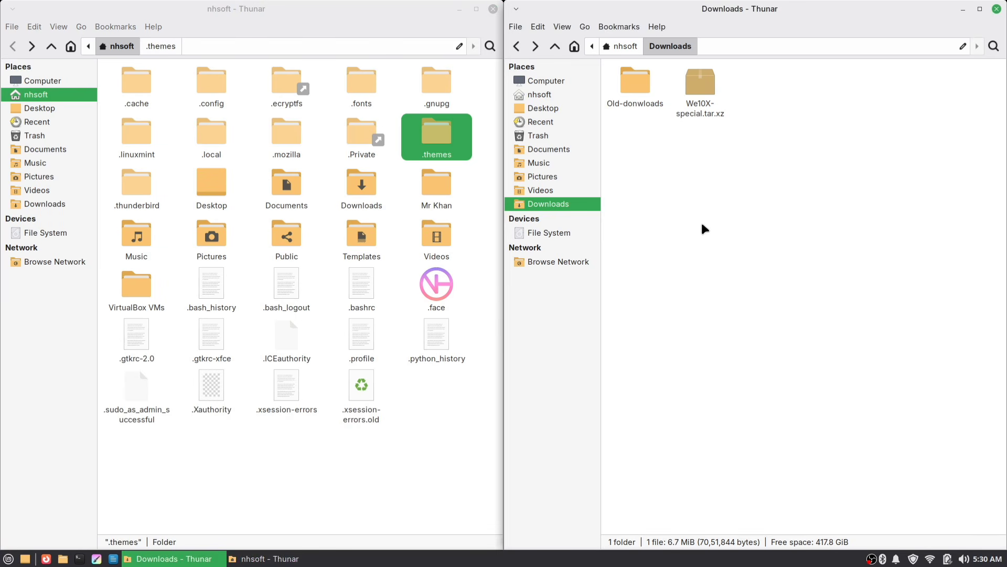
pyautogui.click(702, 227)
pyautogui.click(414, 445)
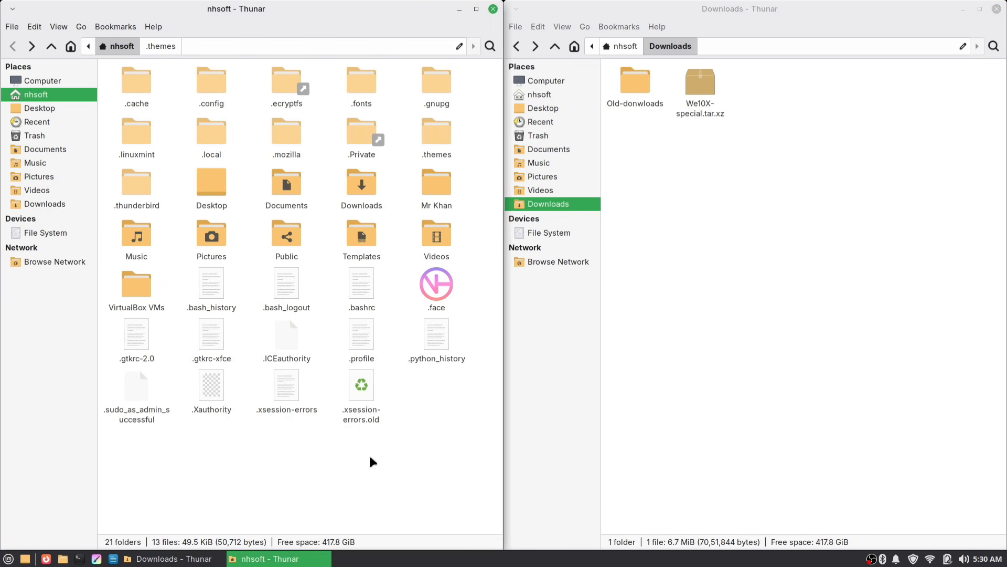
pyautogui.rightClick(336, 467)
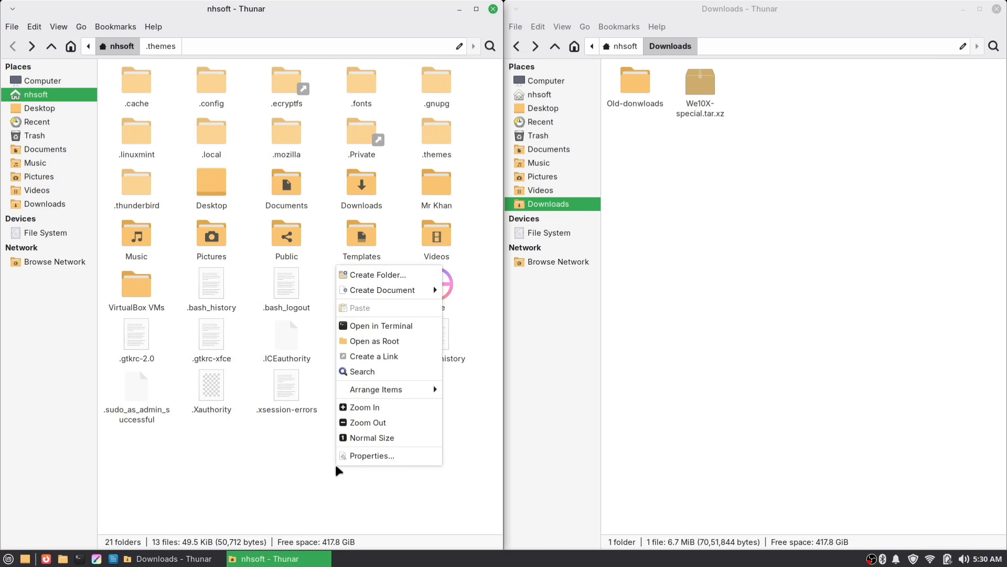
pyautogui.click(380, 276)
pyautogui.write('.ic')
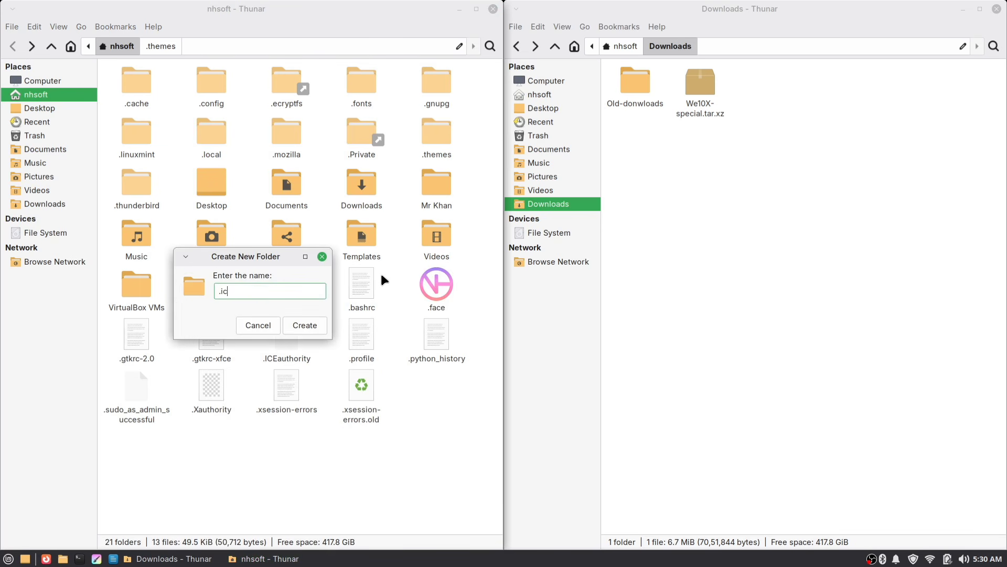
pyautogui.write('ons')
pyautogui.press('Return')
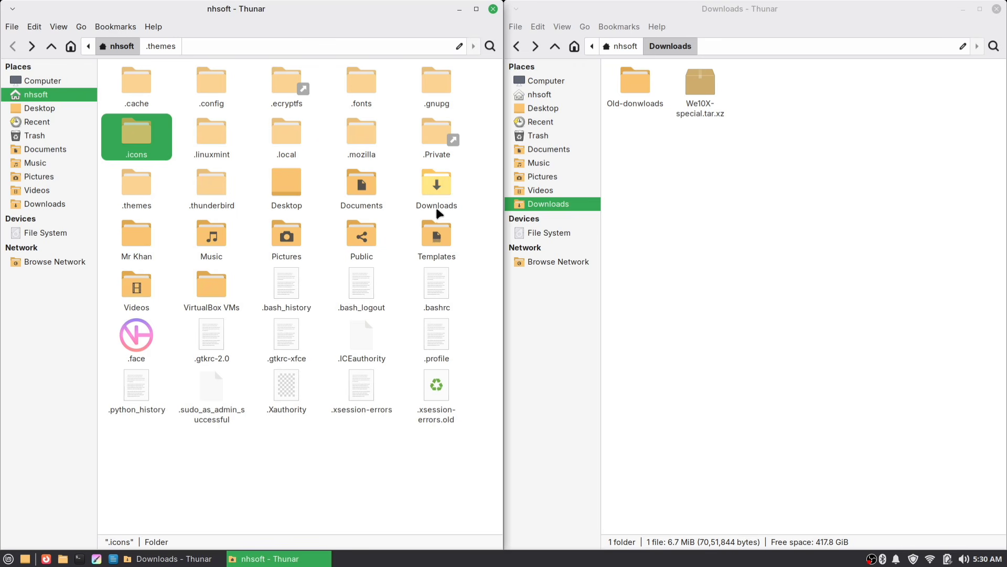
pyautogui.doubleClick(142, 147)
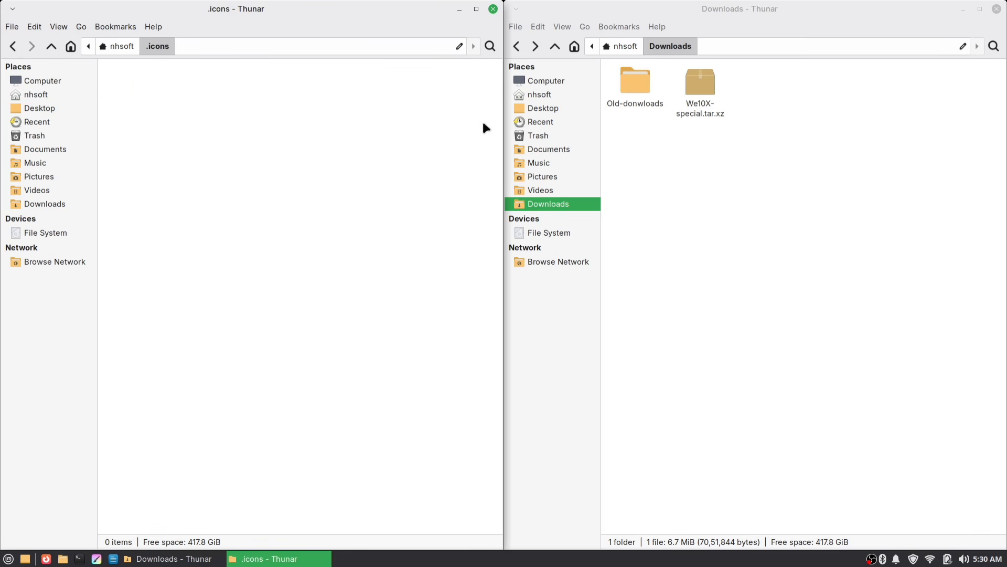
pyautogui.moveTo(203, 231); pyautogui.dragTo(325, 315)
# Step: Extract We10X-special.tar.xz in place in Downloads
pyautogui.click(762, 265)
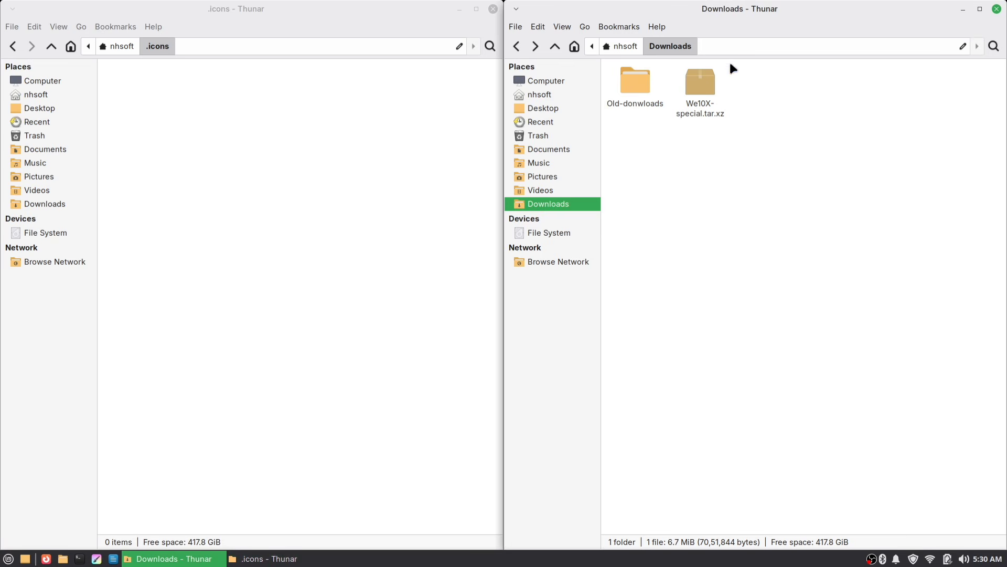
pyautogui.click(701, 93)
pyautogui.rightClick(701, 94)
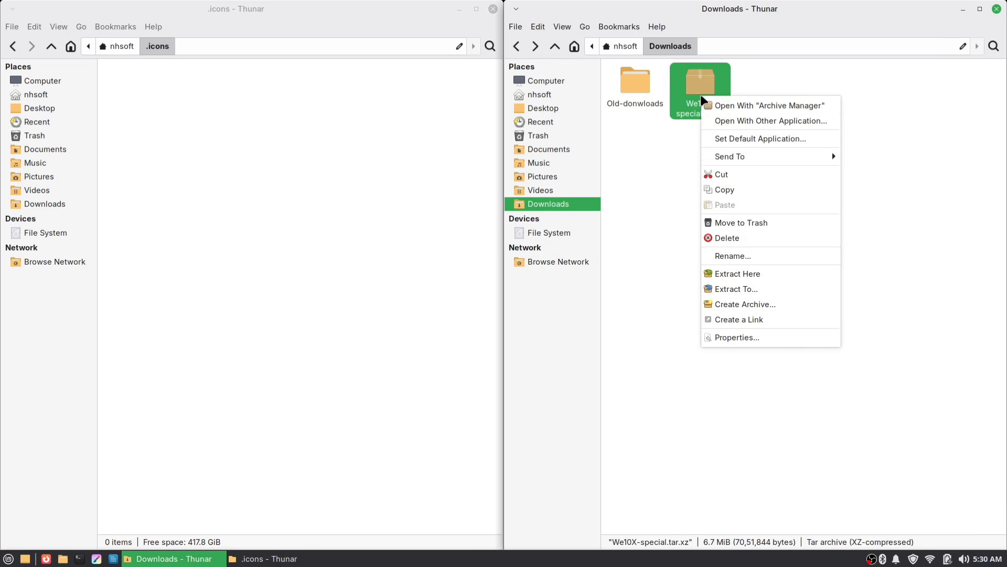
pyautogui.click(755, 275)
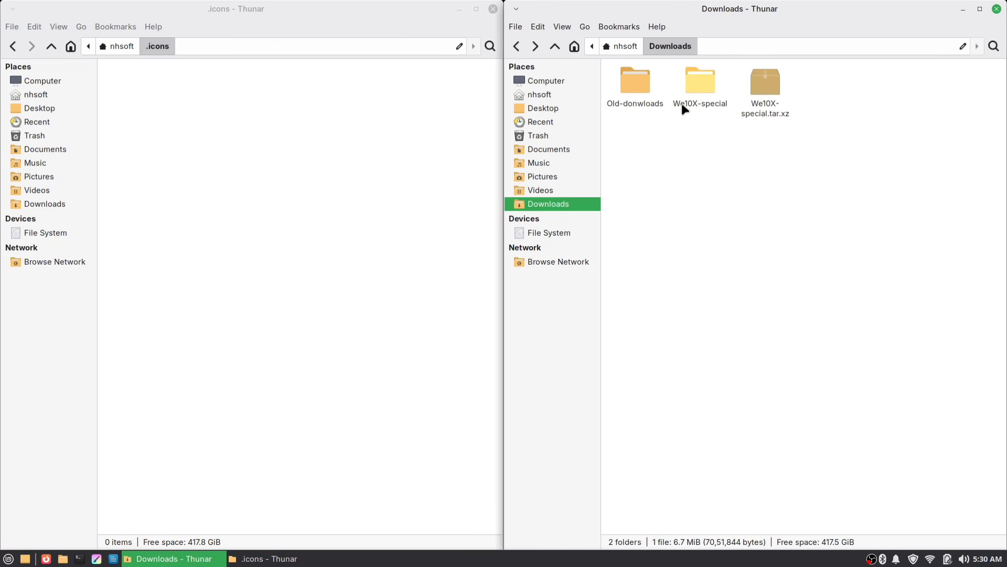
# Step: Move the We10X-special and We10X-special-dark folders from inside the extracted We10X-special folder into .icons
pyautogui.doubleClick(705, 95)
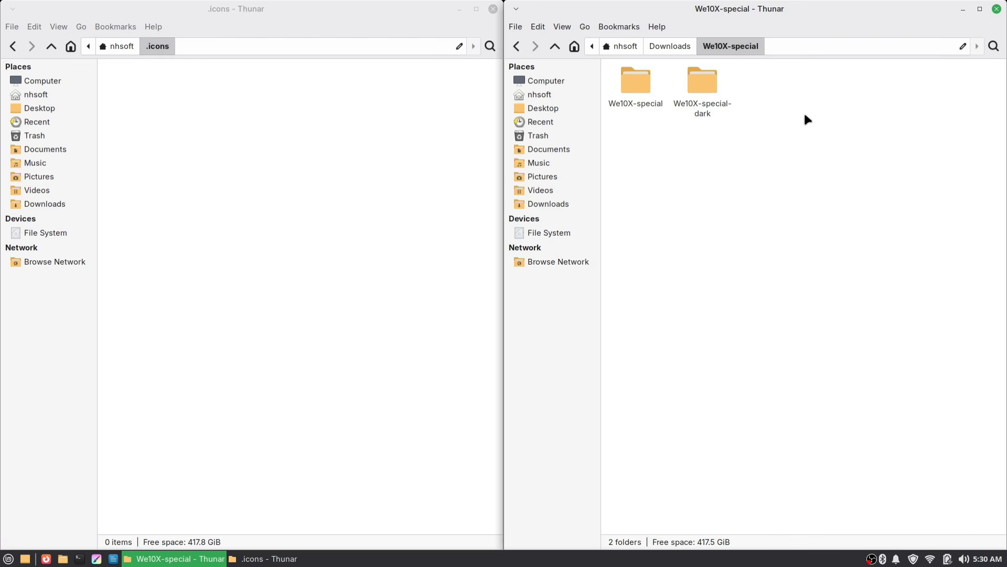
pyautogui.moveTo(806, 115); pyautogui.dragTo(630, 79)
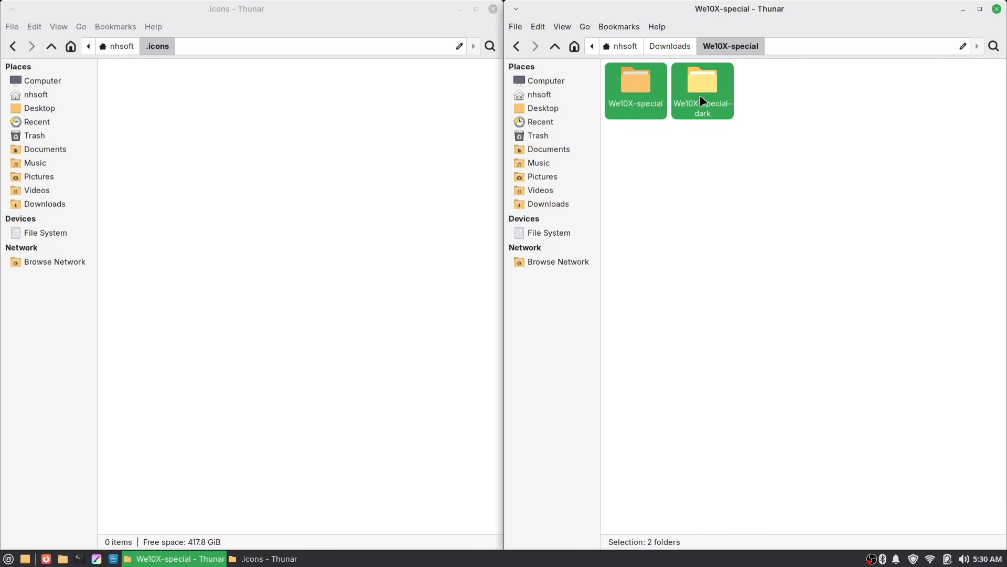
pyautogui.moveTo(706, 103); pyautogui.dragTo(193, 149)
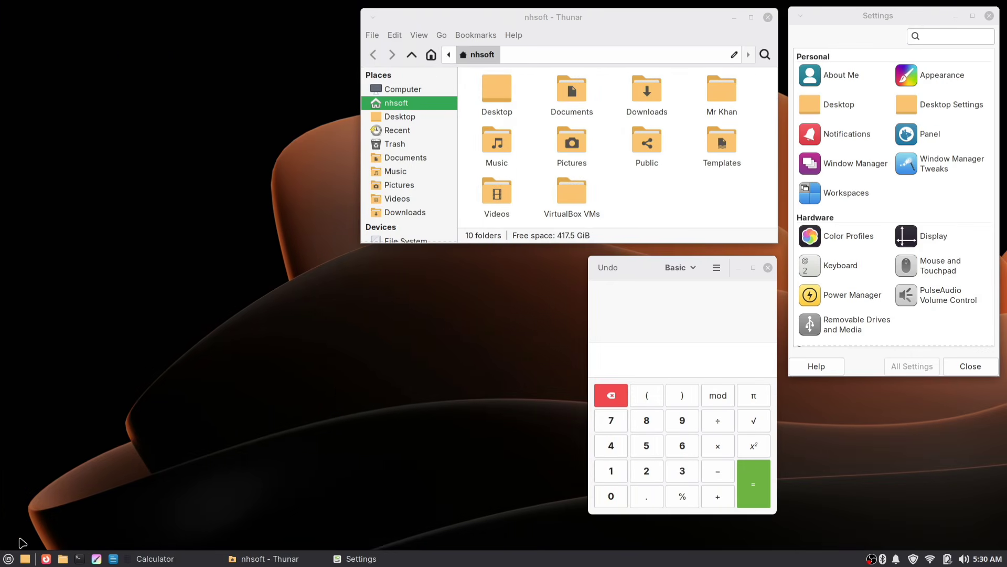
# Step: Open the Appearance settings and place their window on the empty desktop area, clear of the other windows
pyautogui.click(8, 559)
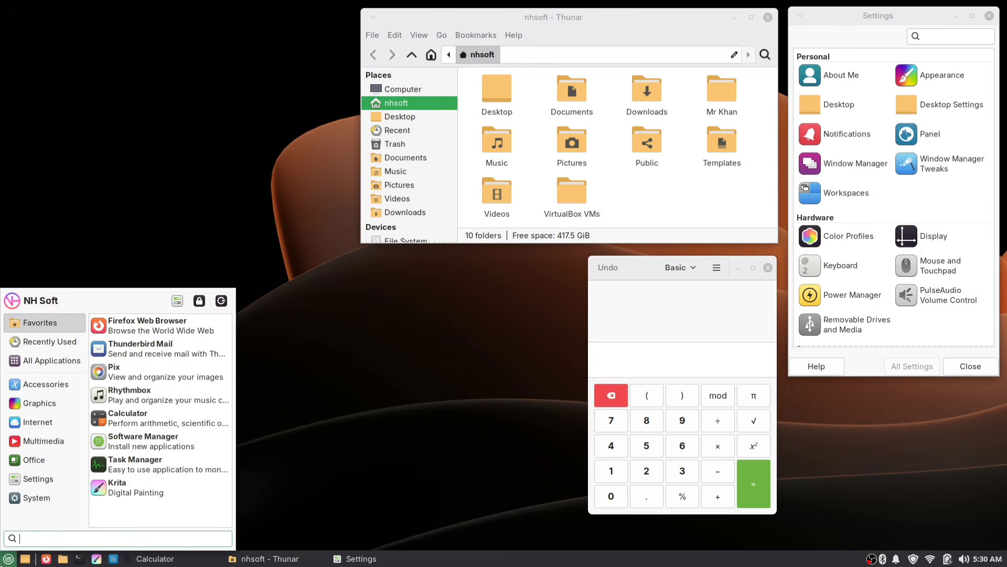
pyautogui.write('app')
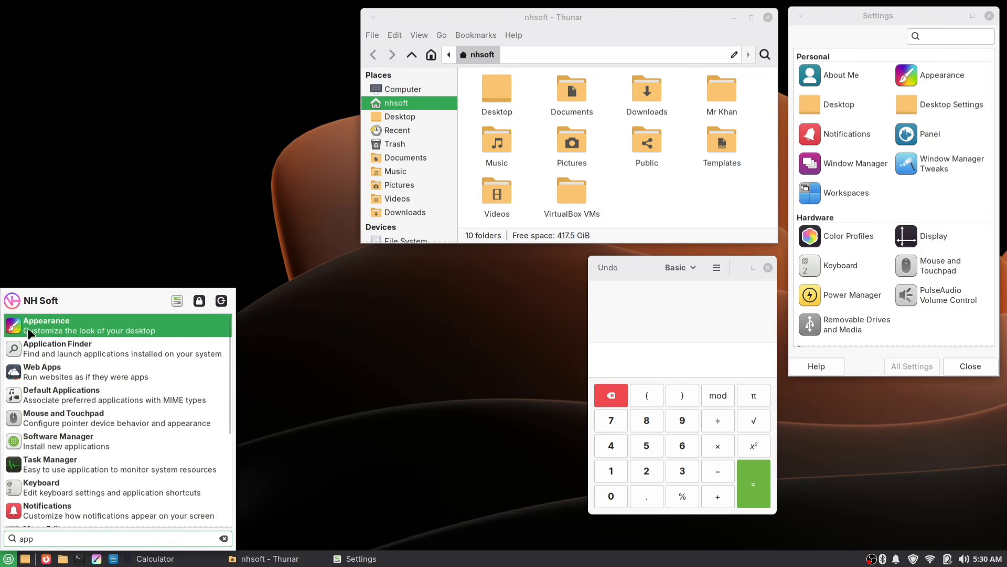
pyautogui.click(115, 326)
pyautogui.moveTo(546, 131); pyautogui.dragTo(222, 117)
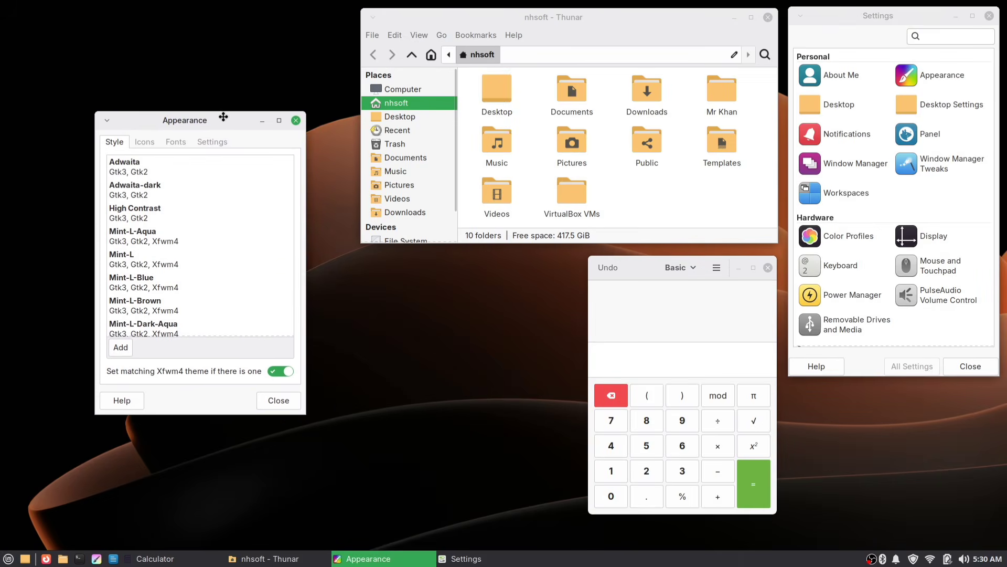
# Step: Apply the Orchis style and preview it on the Calculator window, moving that window slightly
pyautogui.scroll(-15, 201, 224)
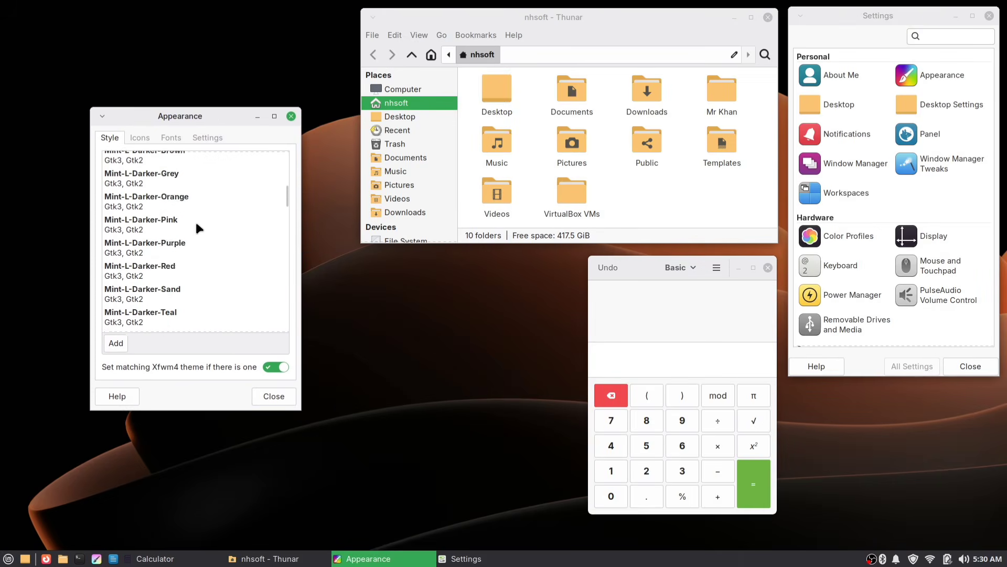
pyautogui.scroll(-5, 198, 228)
pyautogui.scroll(1, 197, 226)
pyautogui.scroll(-1, 196, 224)
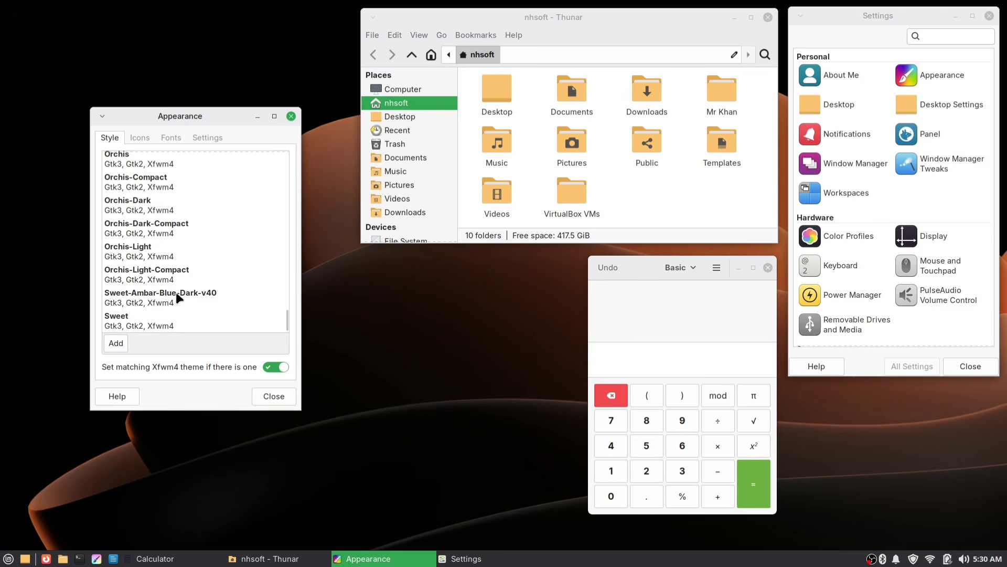
pyautogui.scroll(3, 176, 292)
pyautogui.click(122, 202)
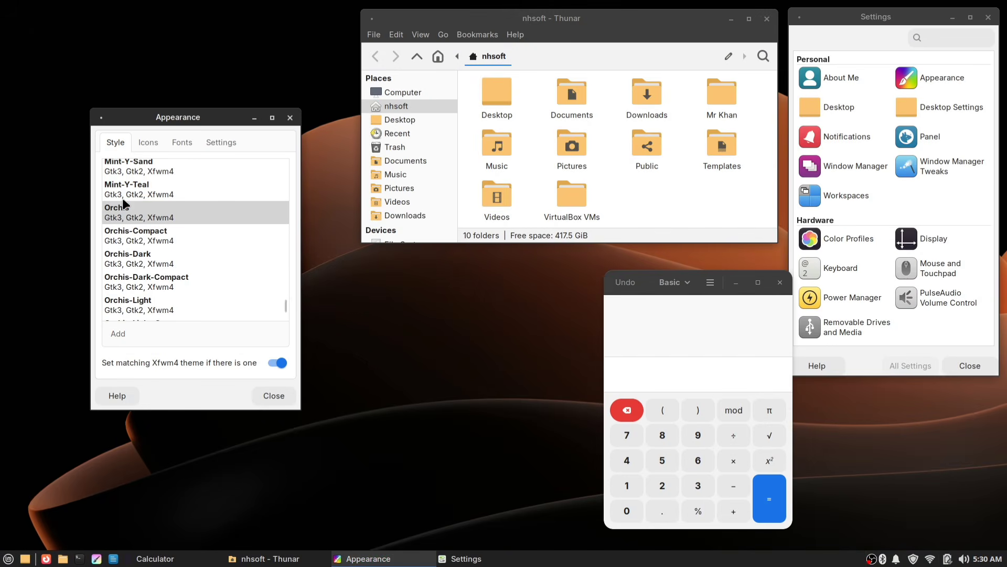
pyautogui.click(651, 334)
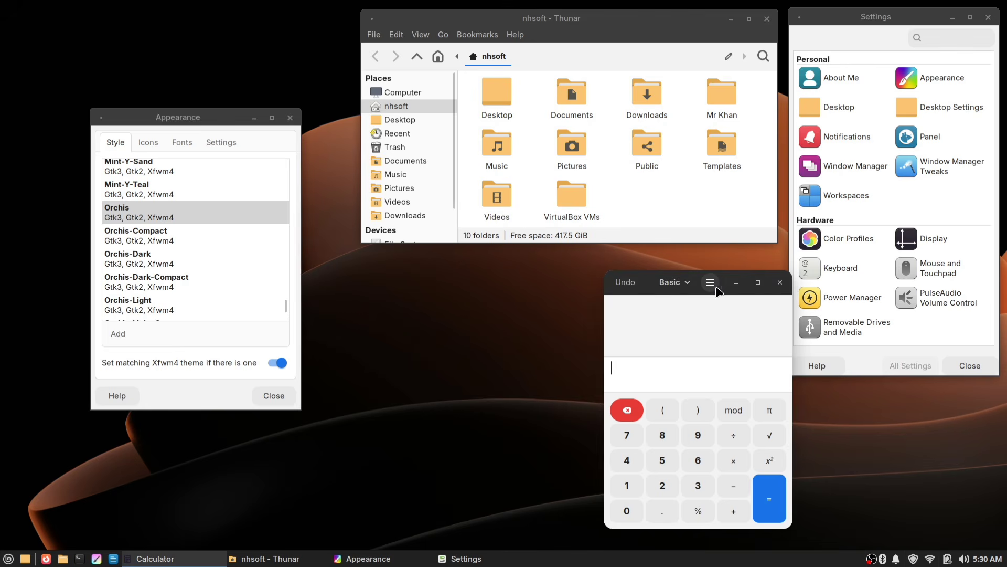
pyautogui.moveTo(643, 286); pyautogui.dragTo(625, 278)
# Step: Try the Orchis-Dark and Orchis-Dark-Compact styles
pyautogui.click(156, 257)
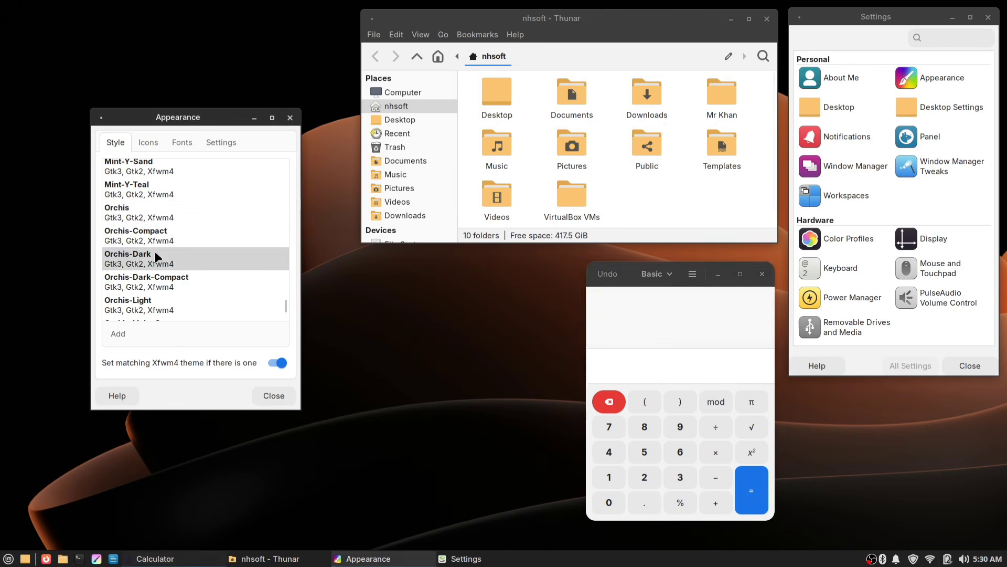
pyautogui.scroll(-1, 242, 278)
pyautogui.click(243, 263)
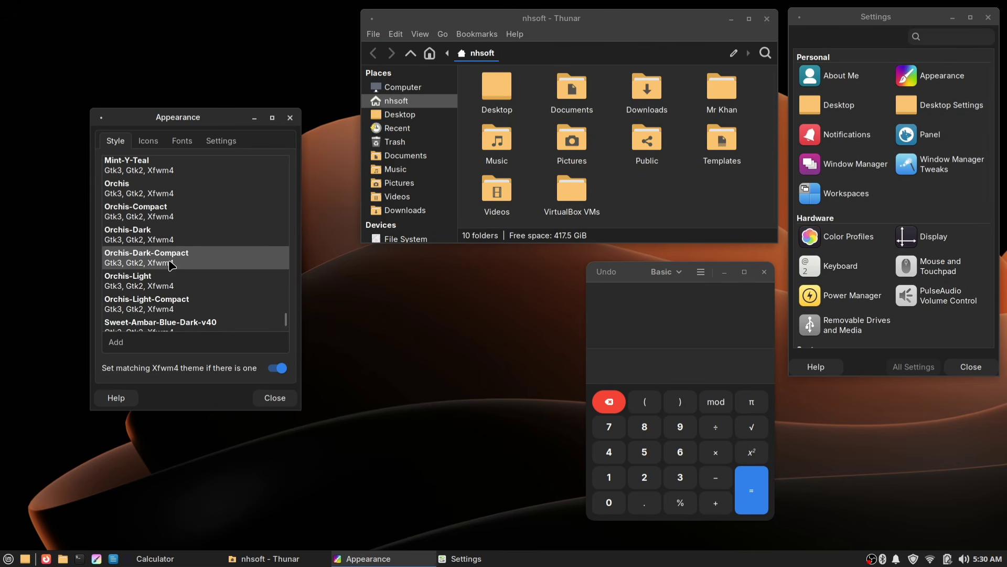
pyautogui.scroll(-1, 243, 275)
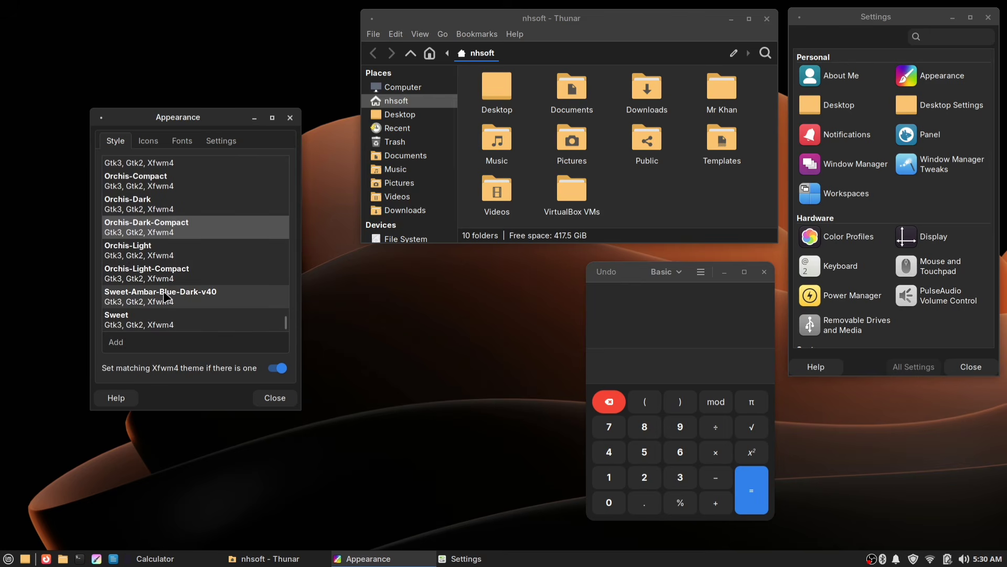
# Step: Try the Sweet-Ambar-Blue-Dark-v40 style and preview it on the Calculator and Settings windows
pyautogui.click(211, 299)
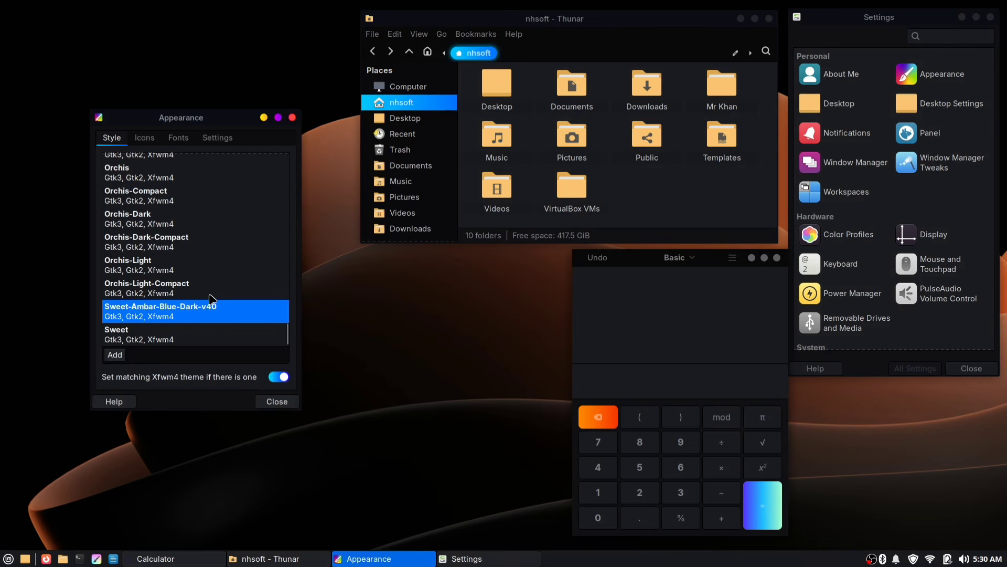
pyautogui.moveTo(626, 263); pyautogui.dragTo(612, 267)
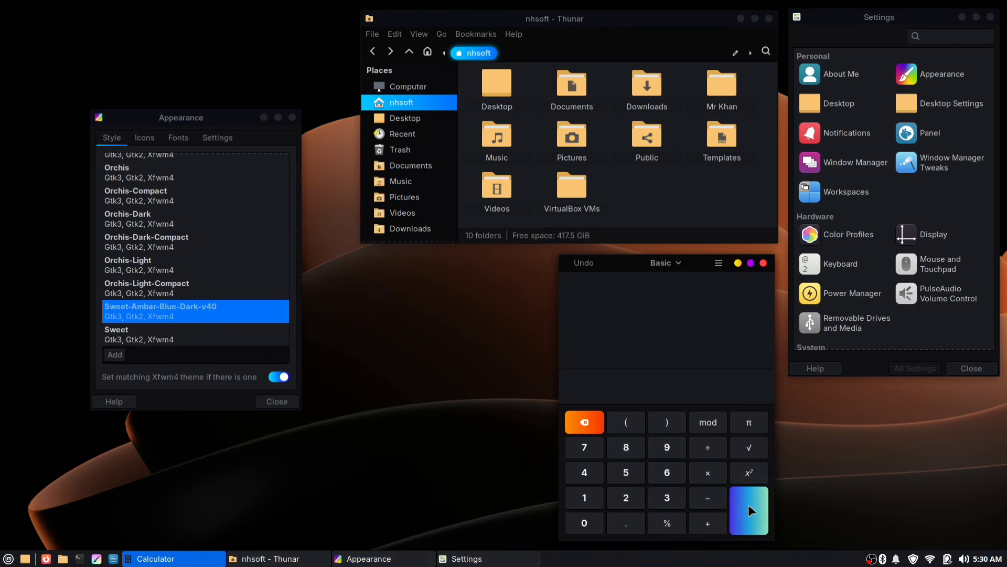
pyautogui.click(977, 24)
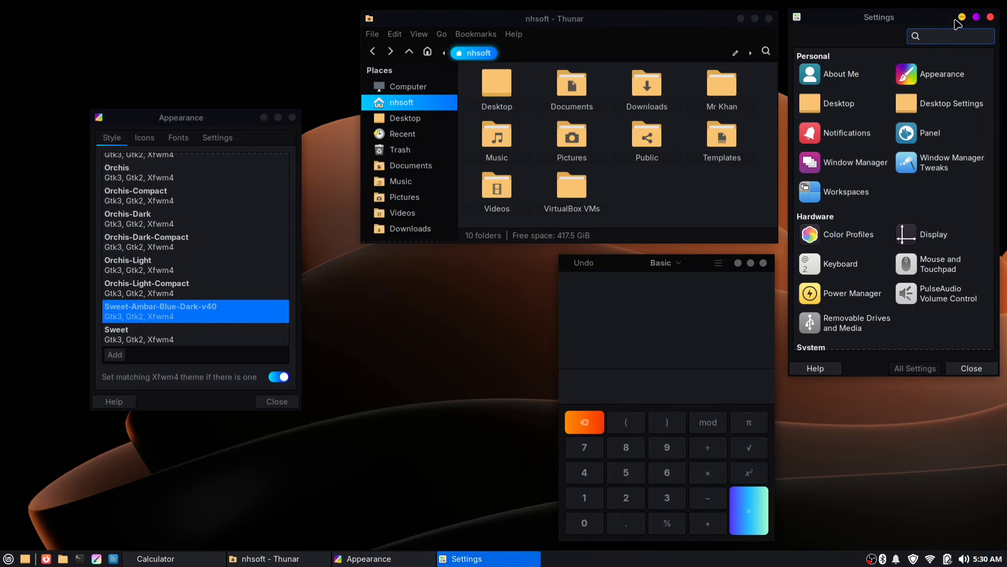
# Step: Apply the Sweet style and preview it on the Calculator and file manager windows
pyautogui.click(154, 340)
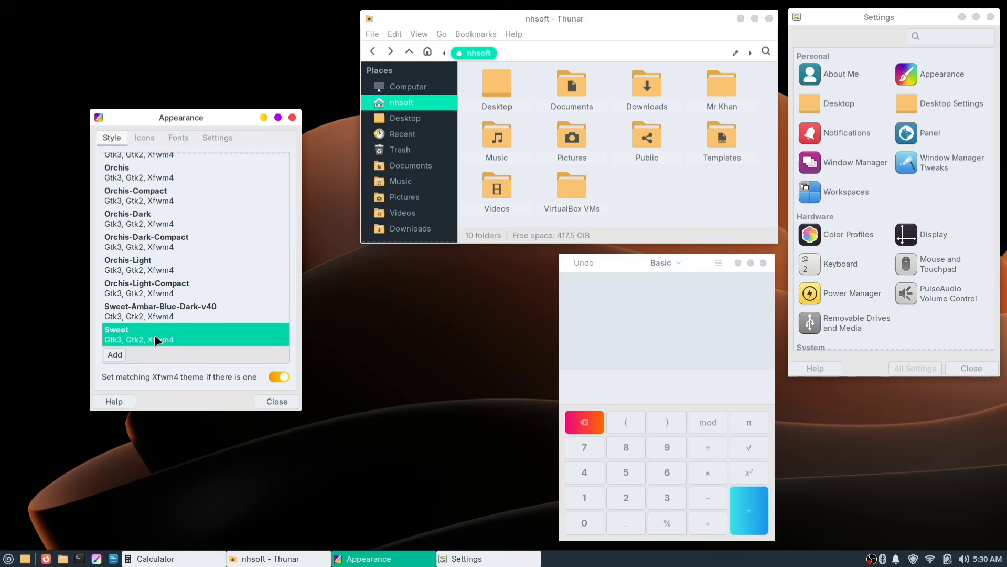
pyautogui.click(645, 329)
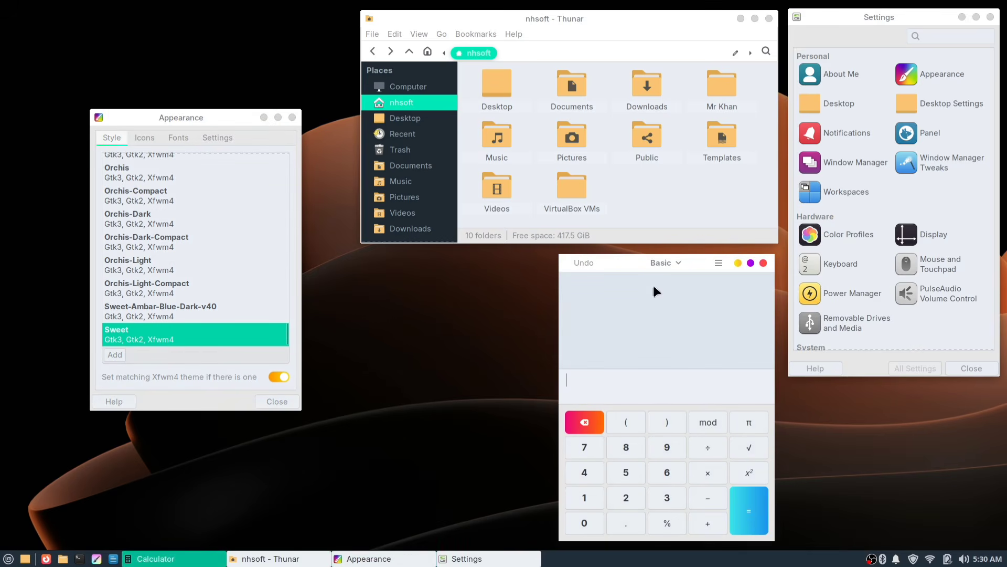
pyautogui.click(690, 44)
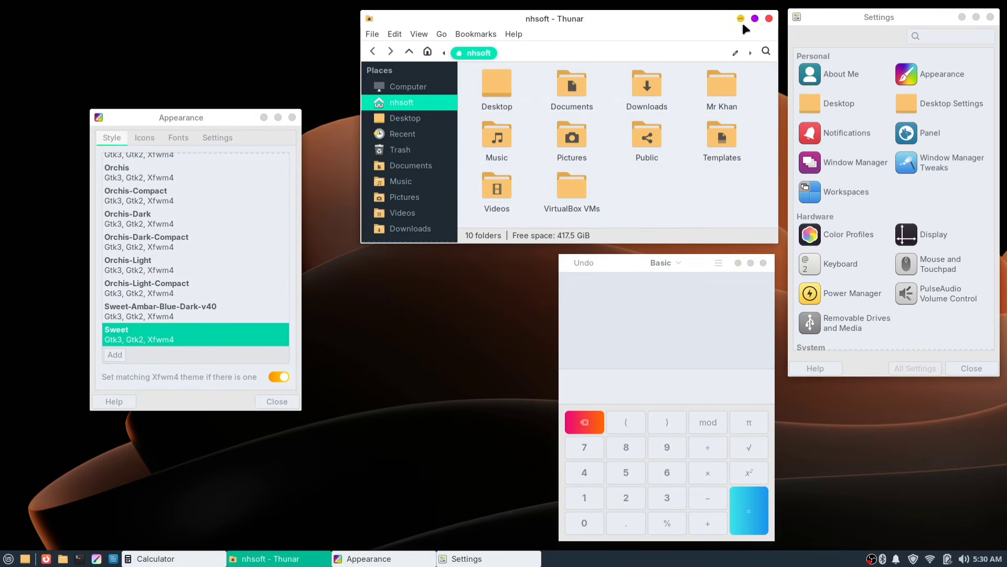
# Step: Preview the Sweet style on the Settings window, the applications menu and the volume popup, and nudge the Appearance window up
pyautogui.click(826, 32)
pyautogui.click(8, 558)
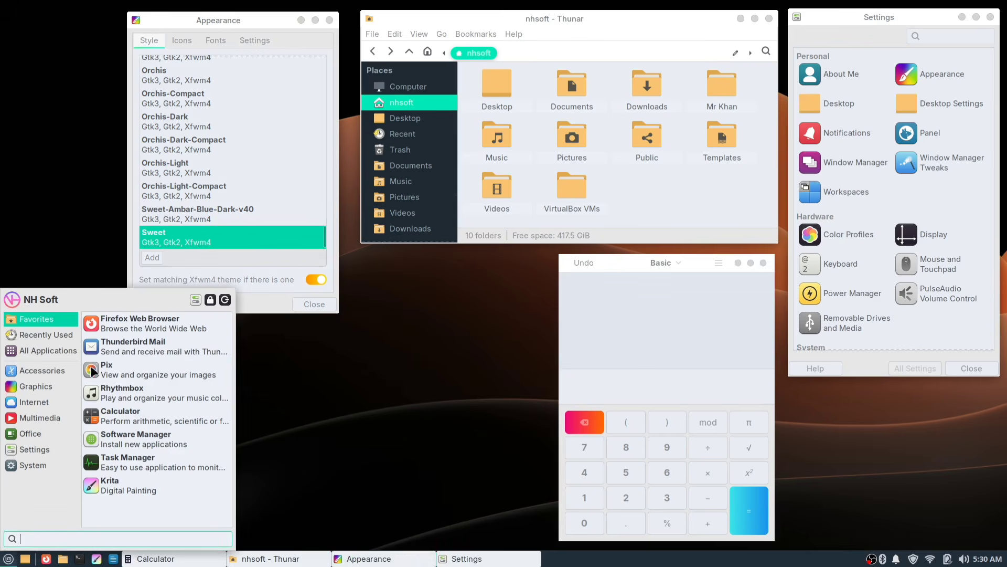
pyautogui.click(948, 559)
pyautogui.click(963, 559)
pyautogui.click(964, 559)
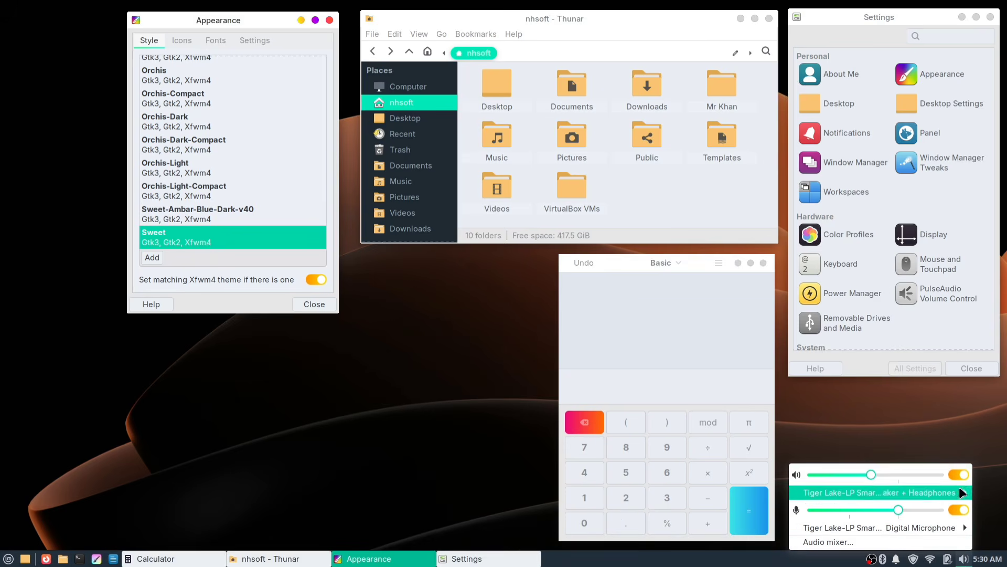
pyautogui.click(999, 530)
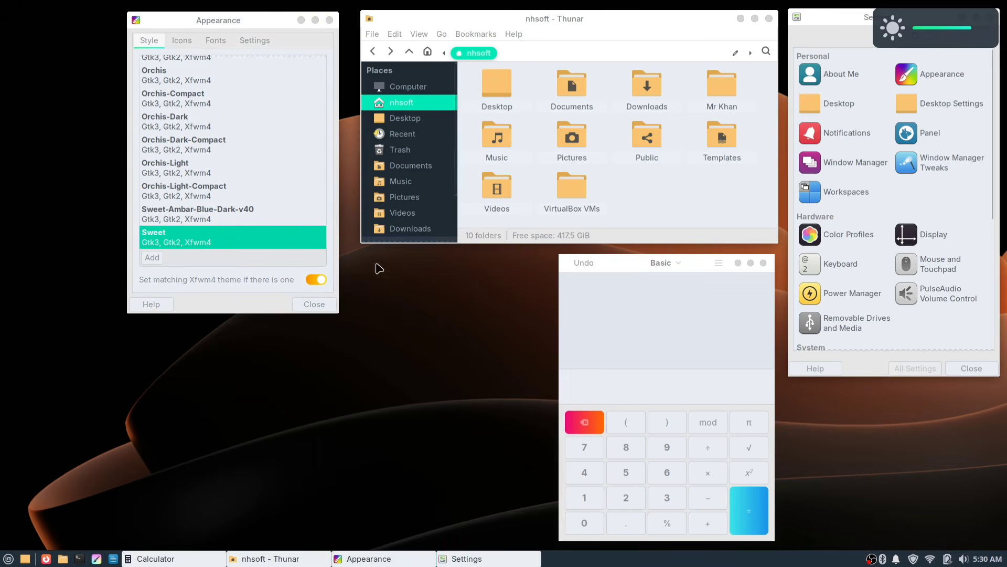
pyautogui.moveTo(245, 21); pyautogui.dragTo(245, 16)
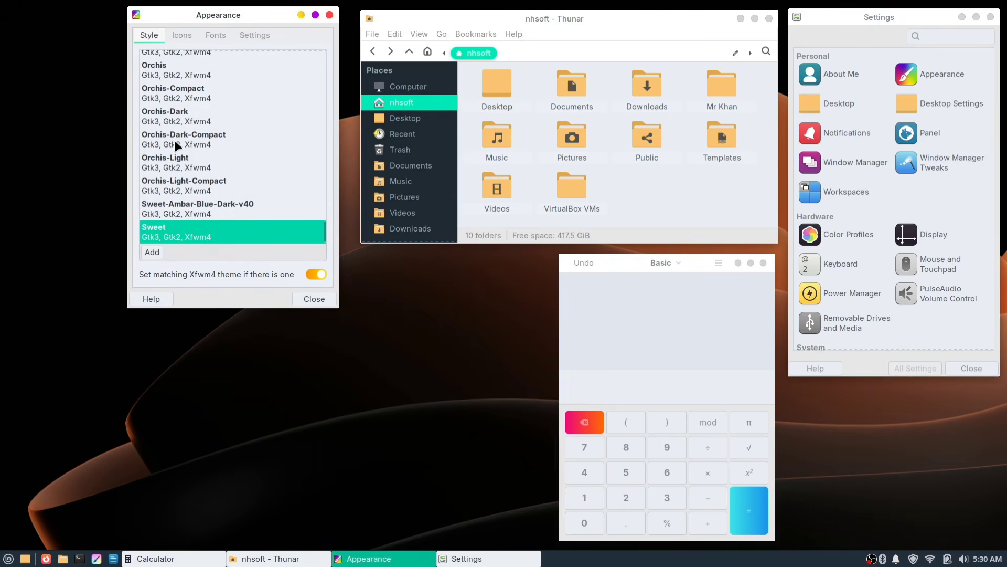
# Step: Apply the Orchis-Dark-Compact style and place the Appearance window beneath the file manager, beside the Calculator
pyautogui.click(236, 142)
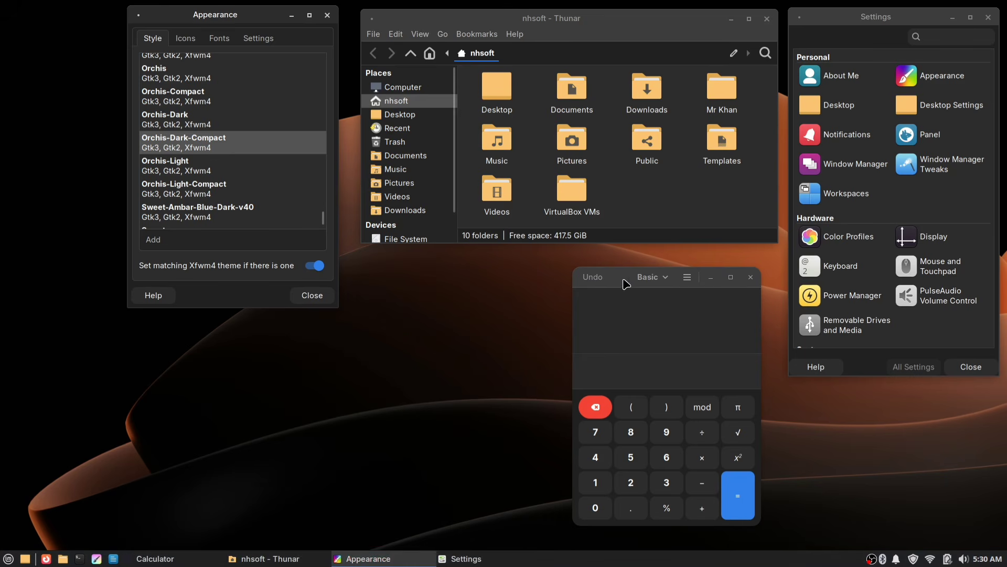
pyautogui.moveTo(622, 278)
pyautogui.mouseDown()
pyautogui.moveTo(609, 266)
pyautogui.moveTo(632, 263)
pyautogui.mouseUp()
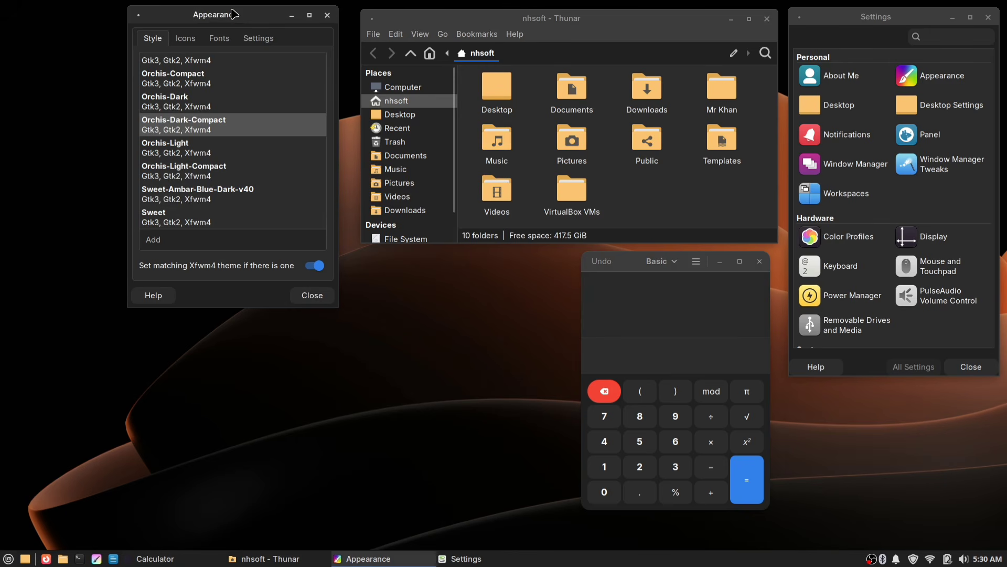
pyautogui.moveTo(233, 13); pyautogui.dragTo(478, 271)
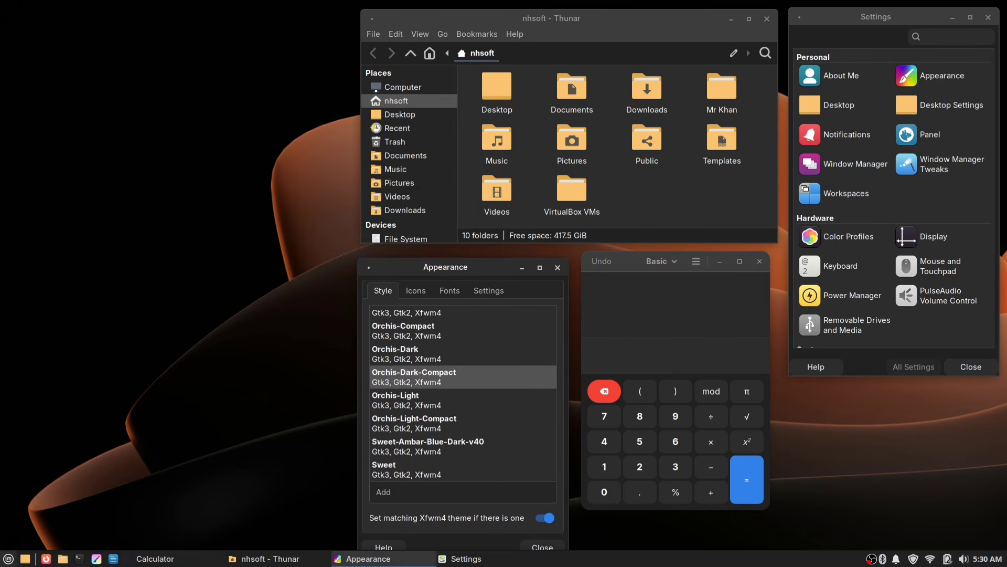
# Step: Search for and open the Window Manager settings, and move that window clear of the other windows
pyautogui.press('super')
pyautogui.write('win')
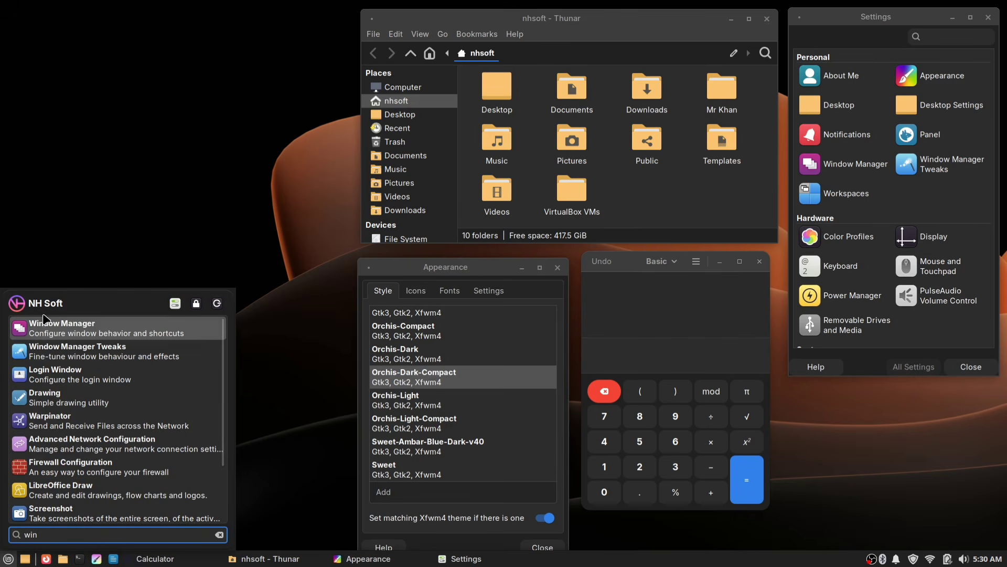
pyautogui.click(168, 334)
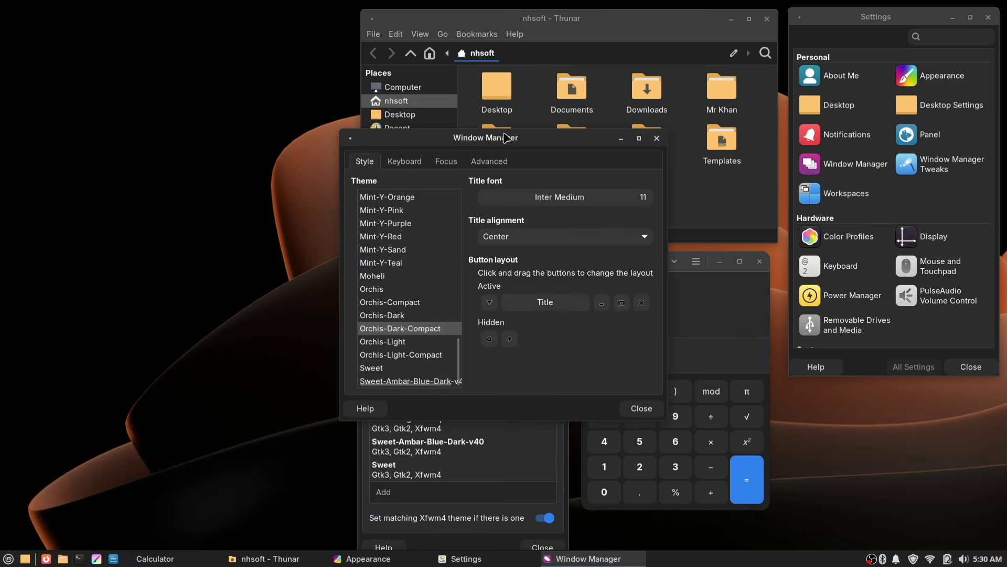
pyautogui.moveTo(527, 129); pyautogui.dragTo(176, 30)
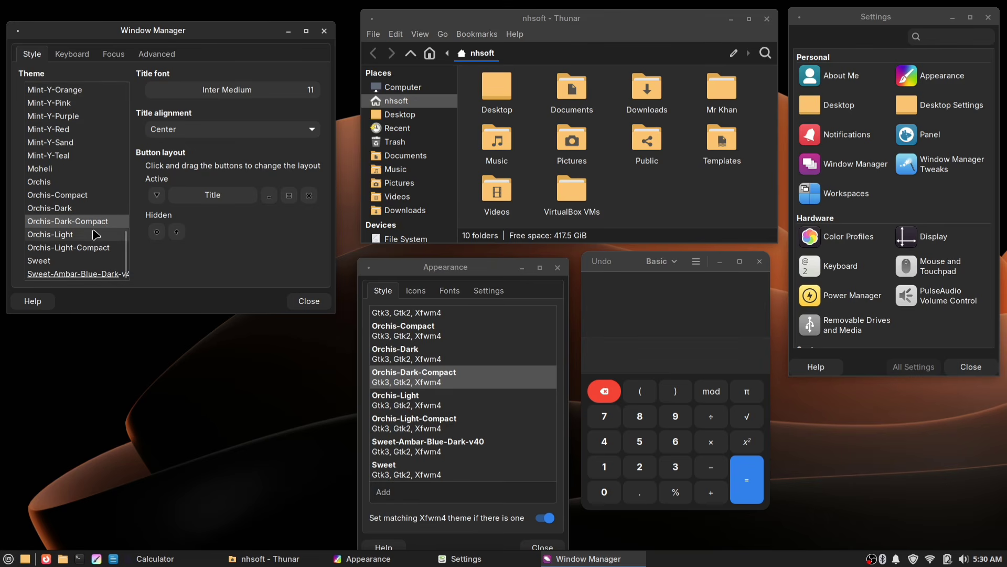
# Step: Set the window manager theme to Sweet-Ambar-Blue-Dark-v40, preview it on the file manager and Settings windows, and close Window Manager
pyautogui.click(71, 273)
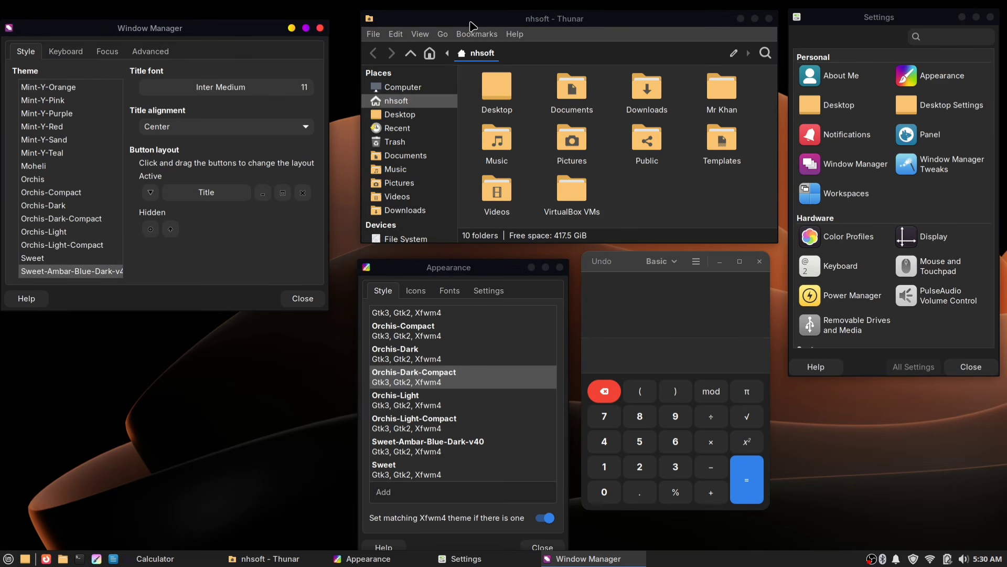
pyautogui.moveTo(470, 22)
pyautogui.mouseDown()
pyautogui.moveTo(465, 30)
pyautogui.moveTo(464, 18)
pyautogui.mouseUp()
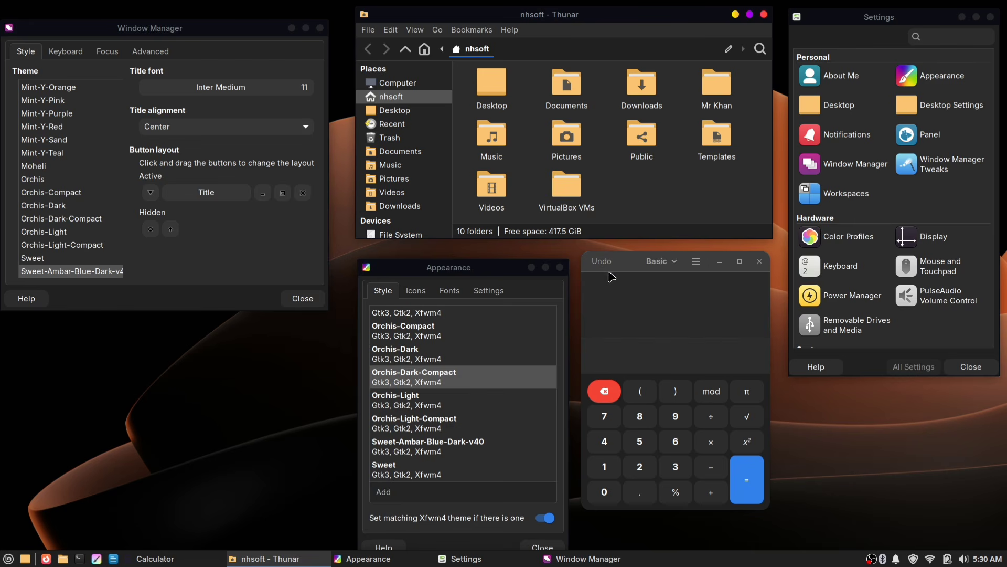
pyautogui.moveTo(859, 20); pyautogui.dragTo(819, 63)
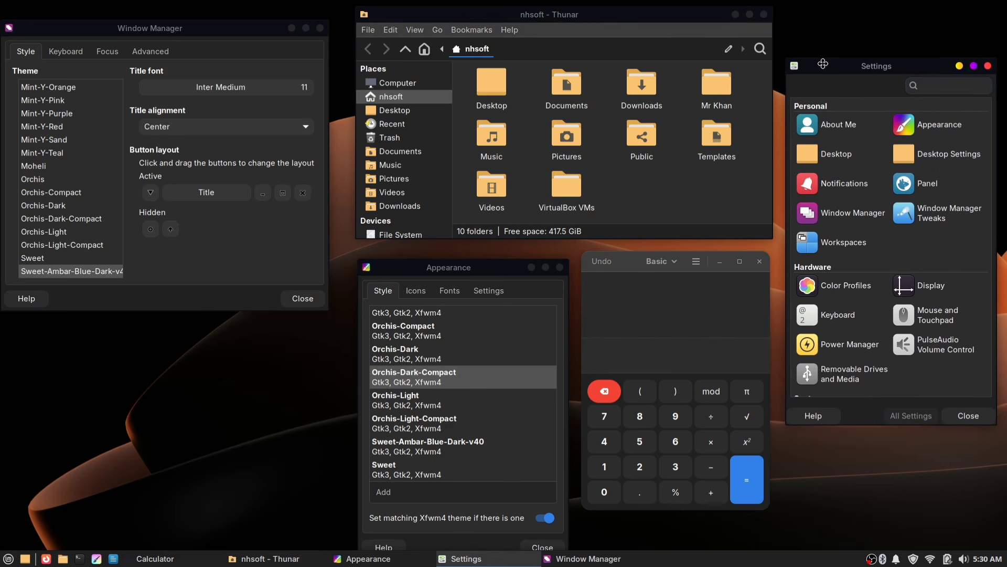
pyautogui.click(252, 250)
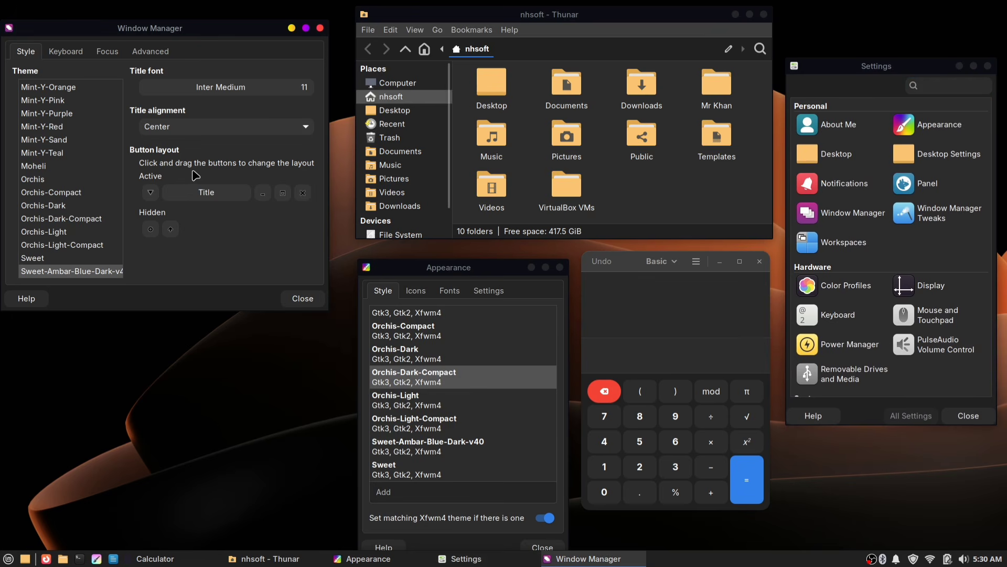
pyautogui.click(320, 29)
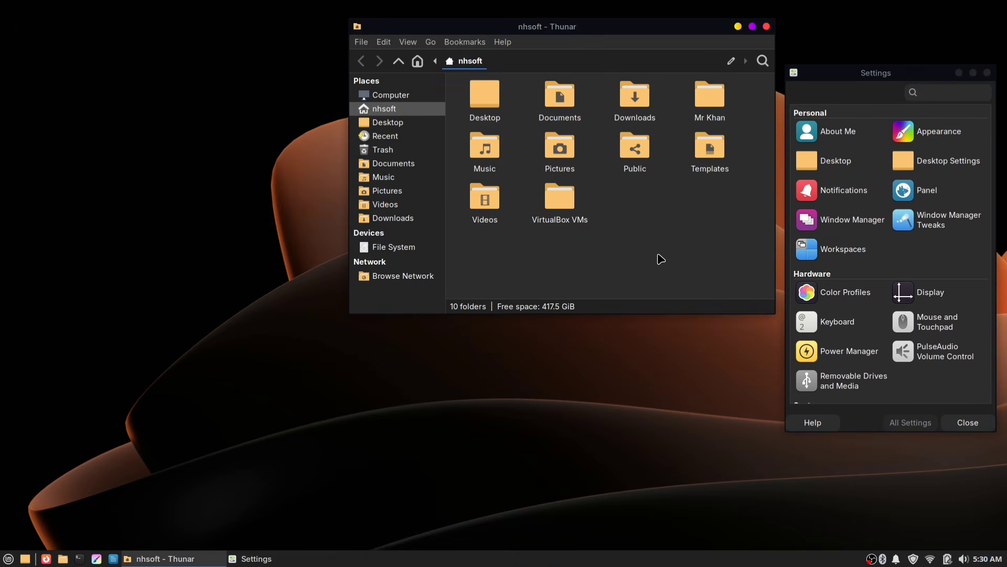
# Step: Reopen the Appearance settings, move the window clear of the file manager, and show the icon themes
pyautogui.press('super')
pyautogui.write('app')
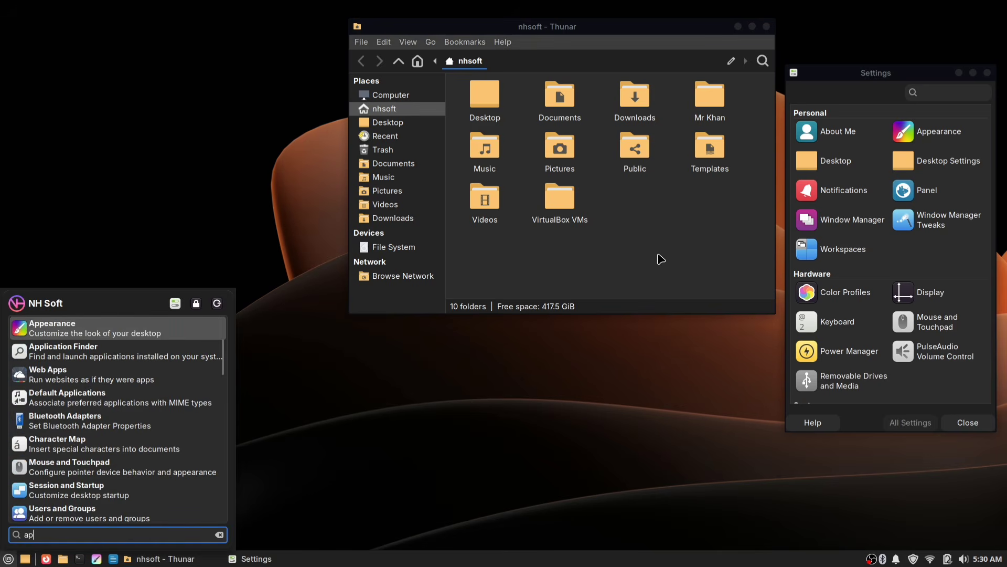
pyautogui.press('Return')
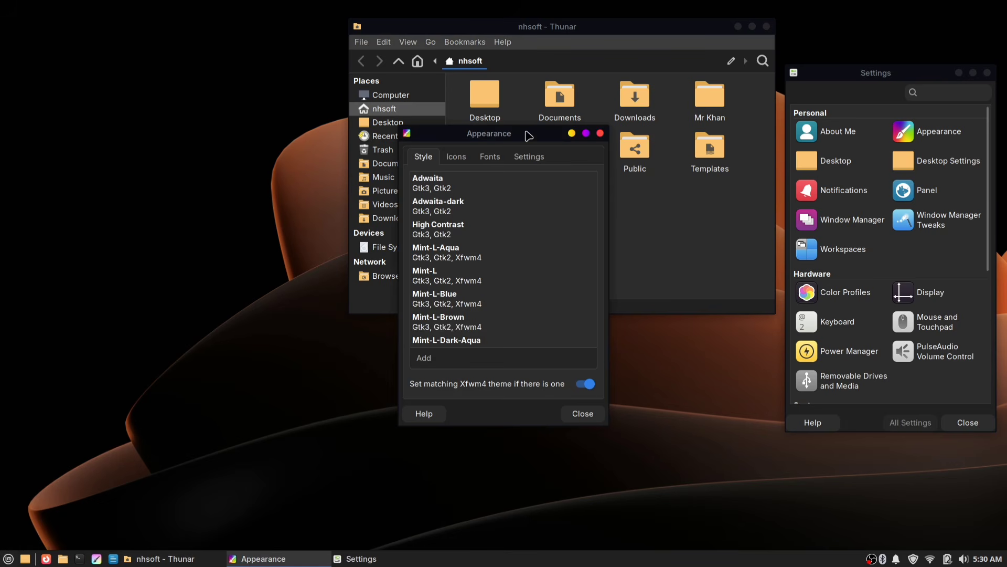
pyautogui.moveTo(529, 134); pyautogui.dragTo(157, 127)
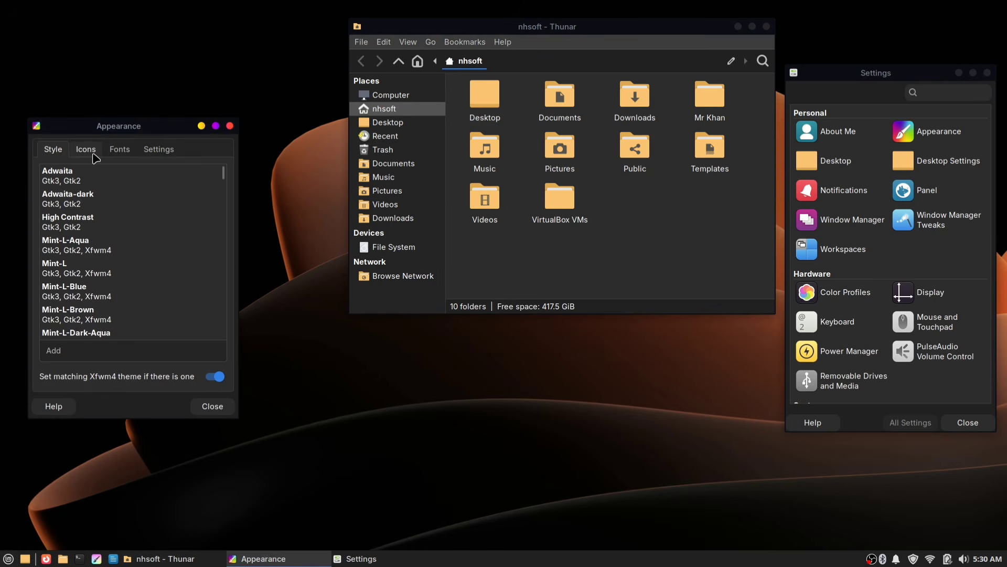
pyautogui.click(84, 151)
# Step: Browse the icon themes and try We10X-special
pyautogui.scroll(-2, 130, 261)
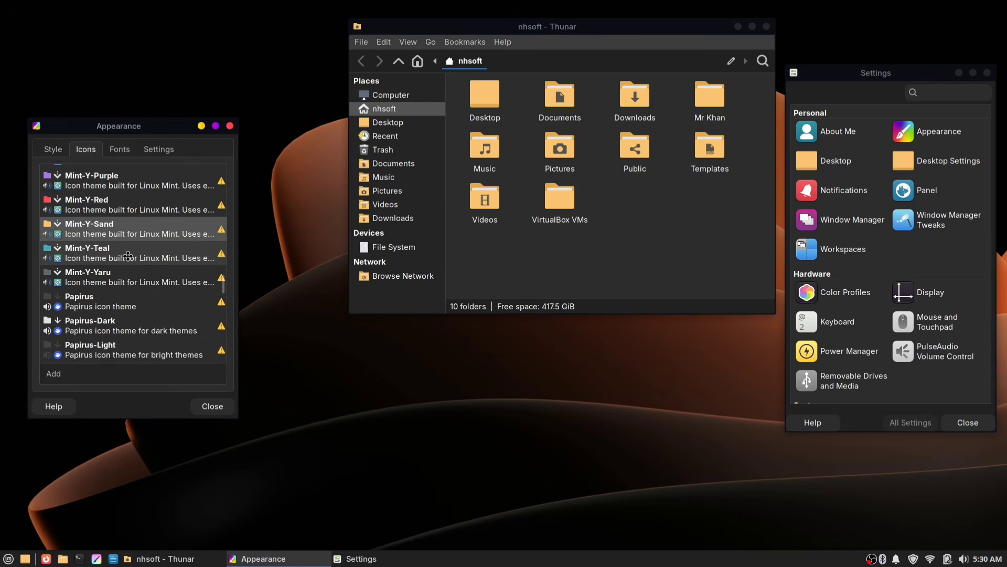
pyautogui.scroll(2, 130, 261)
pyautogui.scroll(-15, 130, 261)
pyautogui.scroll(10, 131, 261)
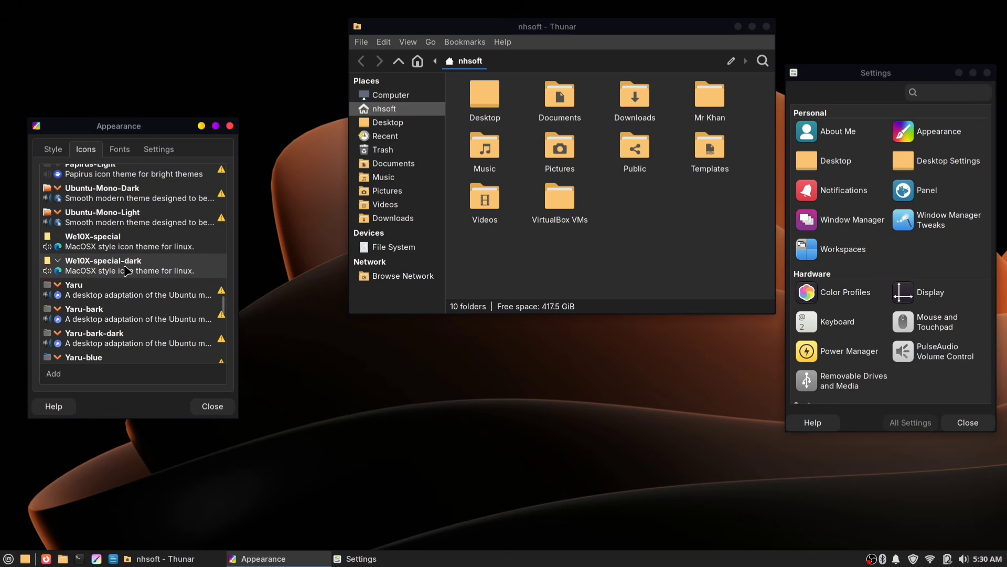
pyautogui.click(92, 243)
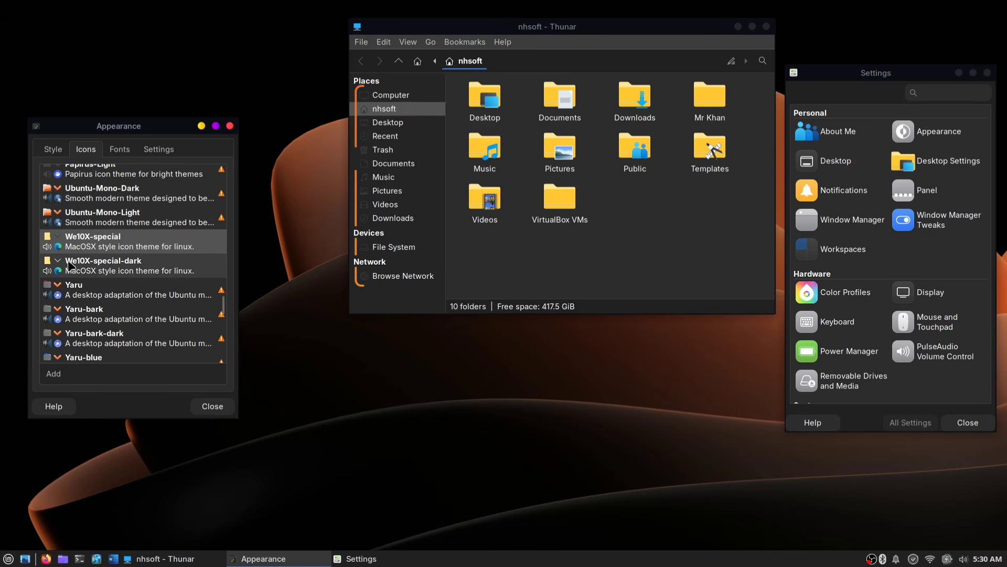
# Step: Try the We10X-special-dark icon theme and preview it in the file manager and across the Settings window
pyautogui.click(120, 265)
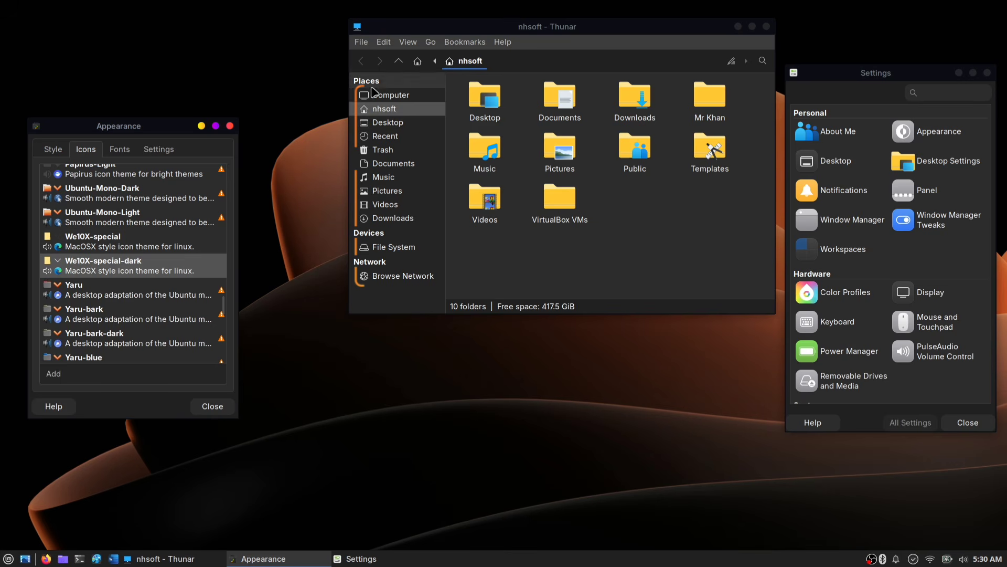
pyautogui.click(507, 267)
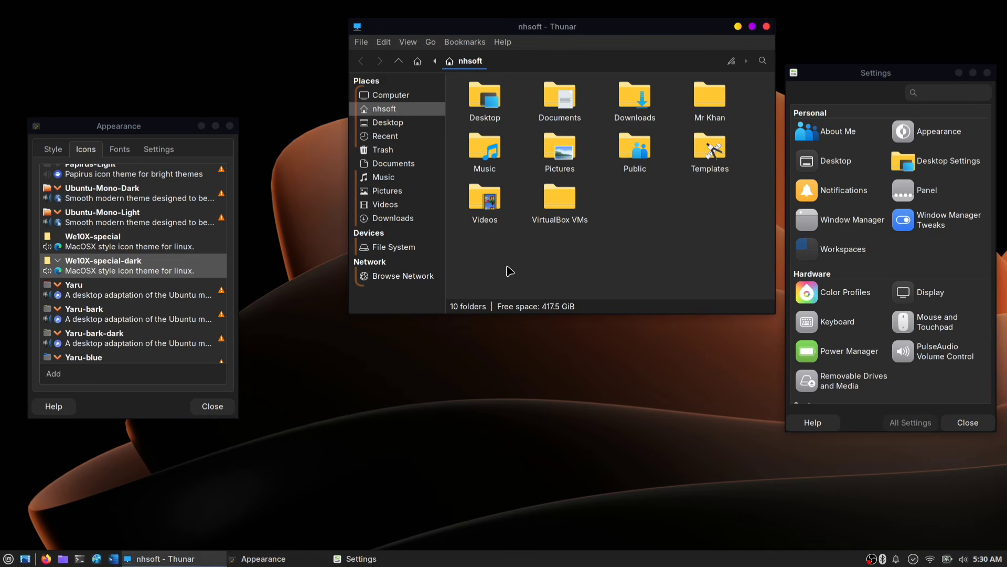
pyautogui.click(902, 275)
pyautogui.scroll(-5, 892, 281)
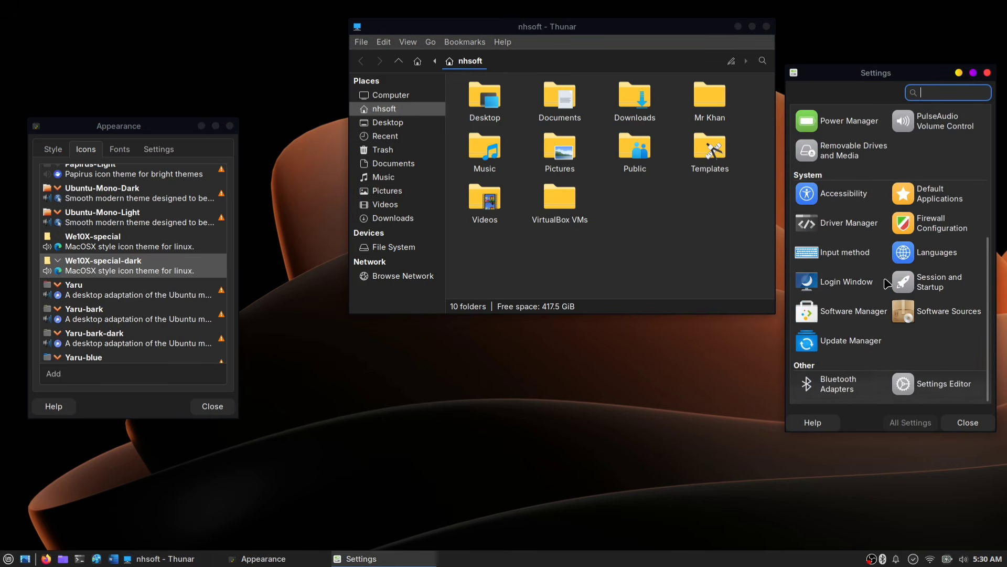
pyautogui.scroll(5, 887, 283)
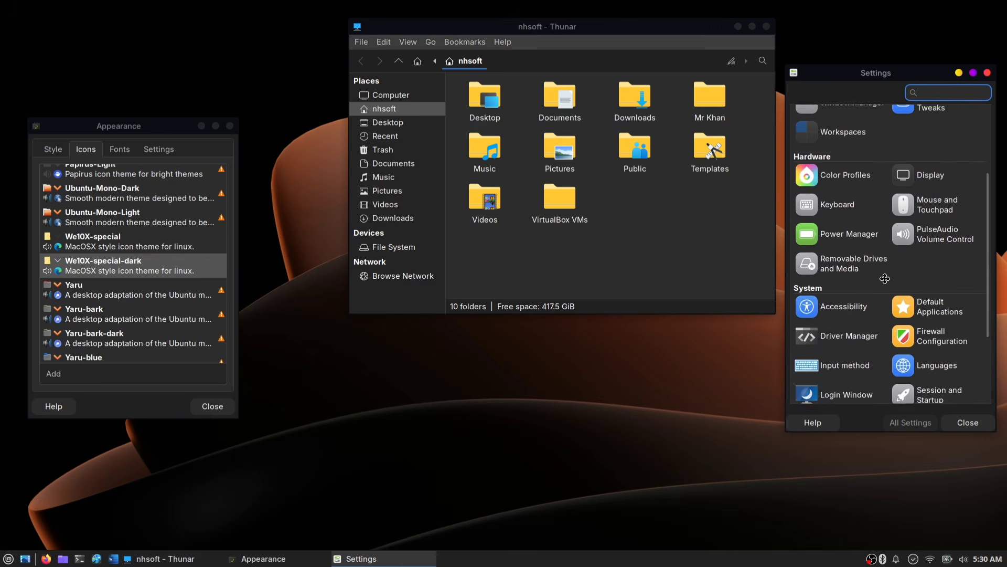
pyautogui.scroll(-5, 873, 247)
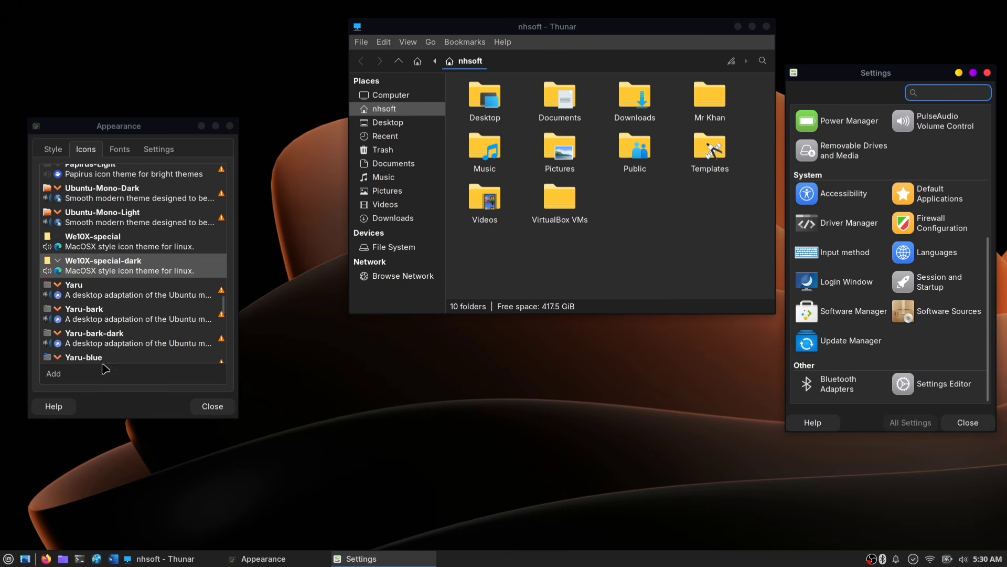
# Step: Find the Papirus icon themes and apply Papirus-Dark
pyautogui.scroll(-10, 94, 336)
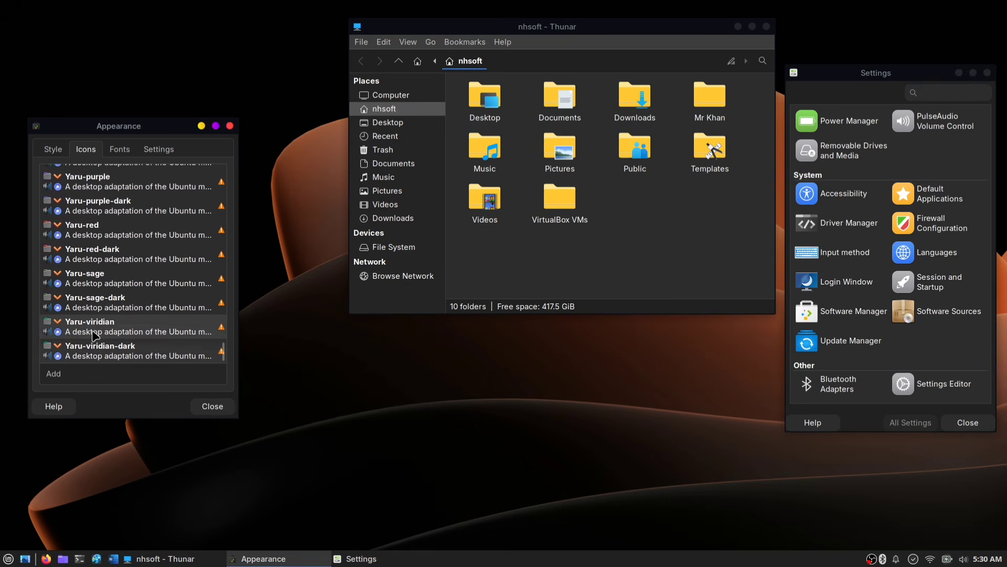
pyautogui.scroll(10, 94, 336)
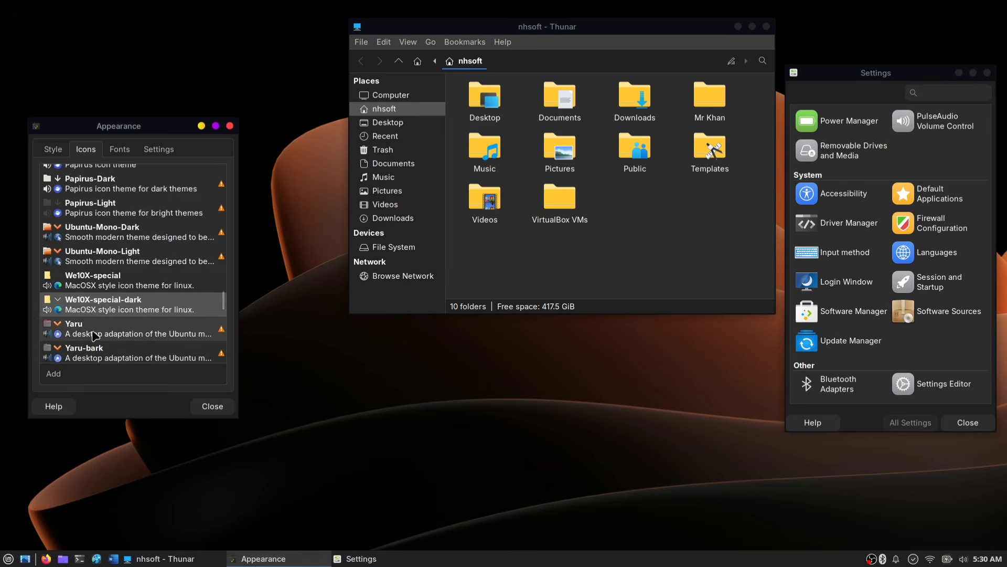
pyautogui.scroll(3, 94, 336)
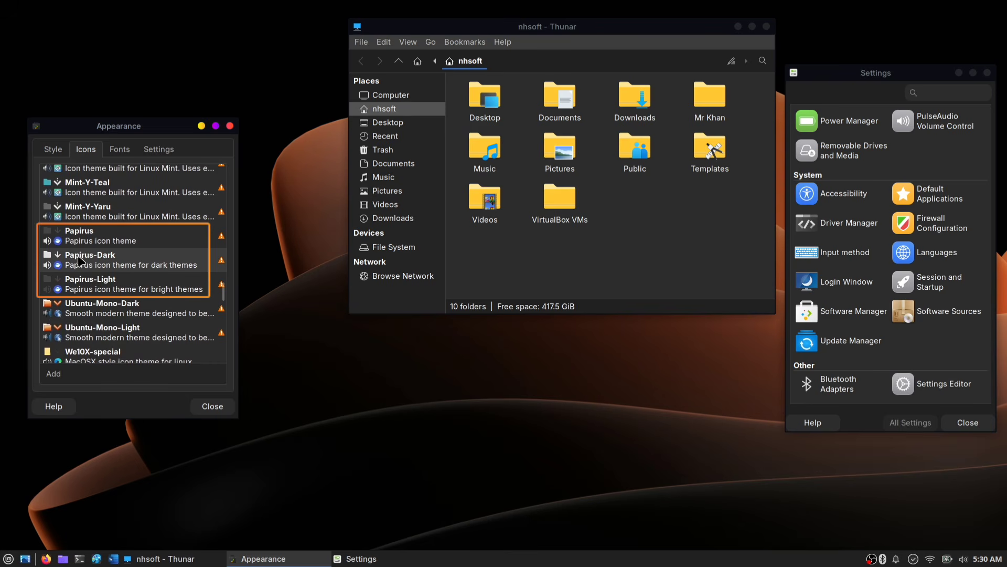
pyautogui.click(125, 263)
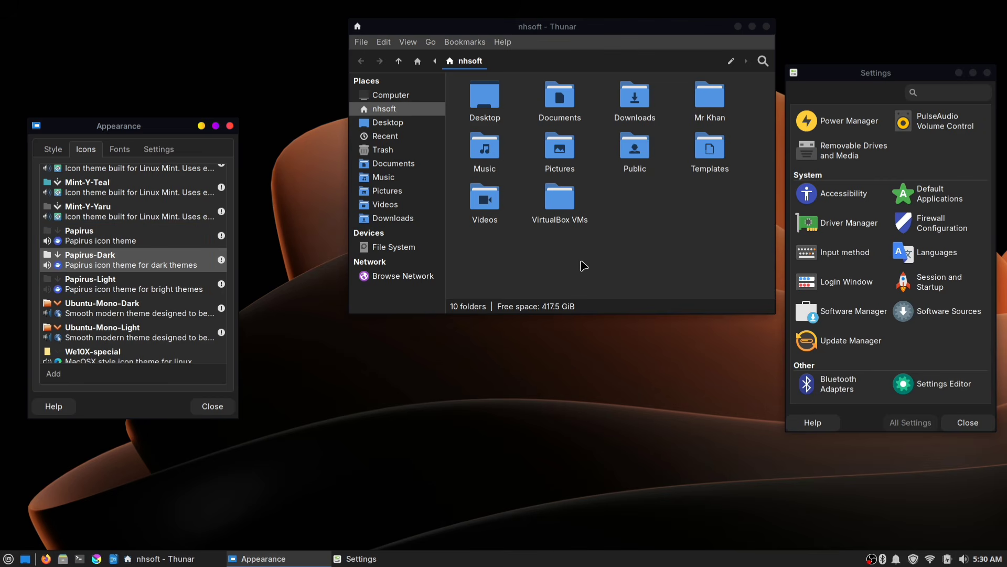
# Step: Examine the Papirus-Dark icons throughout the Settings window and in the applications menu
pyautogui.scroll(1, 899, 354)
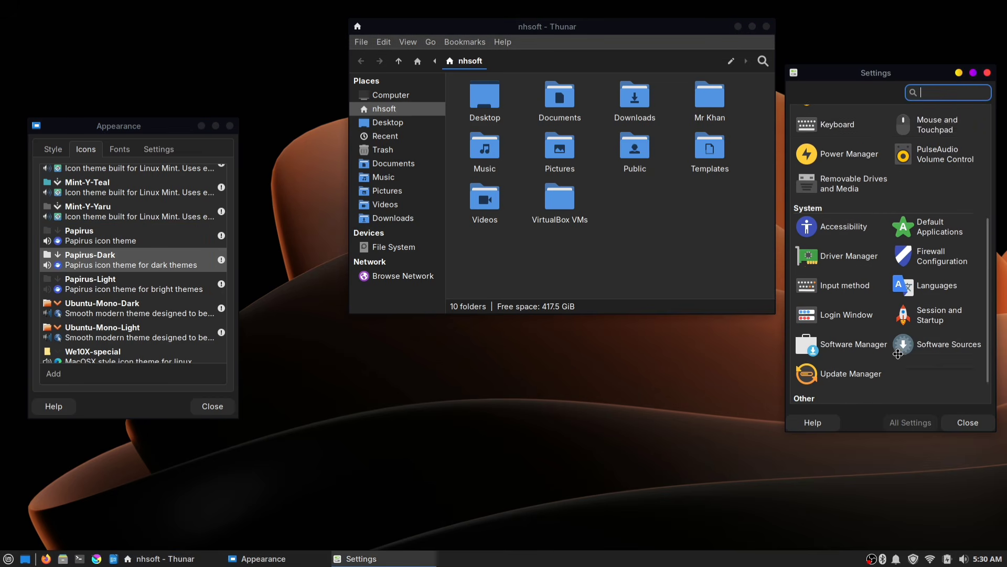
pyautogui.scroll(3, 898, 354)
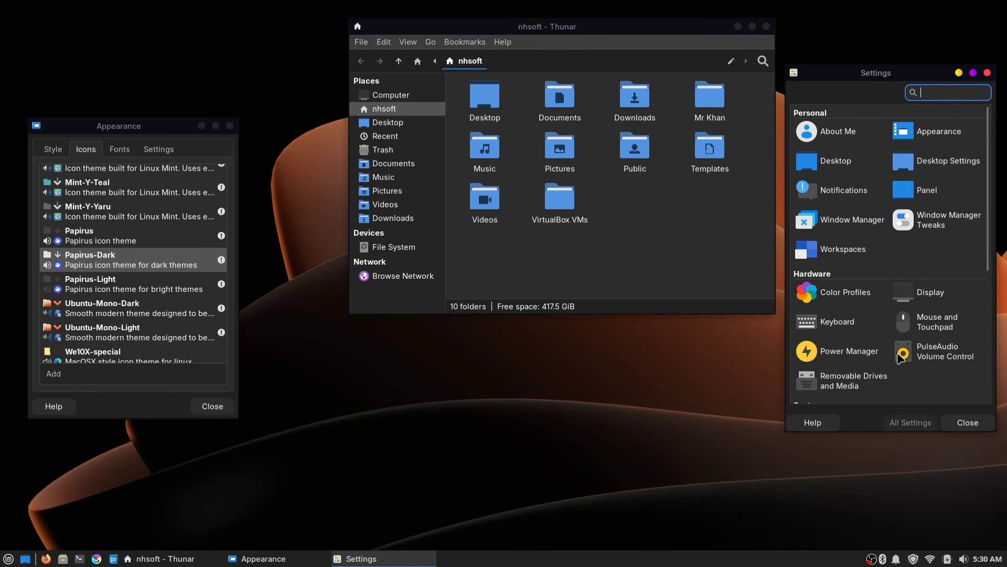
pyautogui.scroll(-4, 901, 356)
pyautogui.scroll(4, 900, 355)
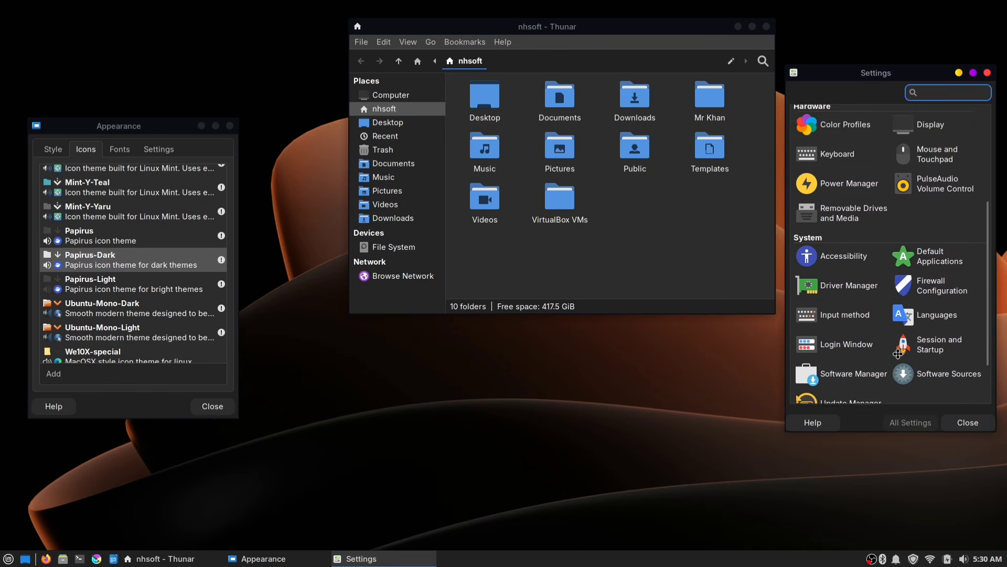
pyautogui.scroll(-4, 901, 357)
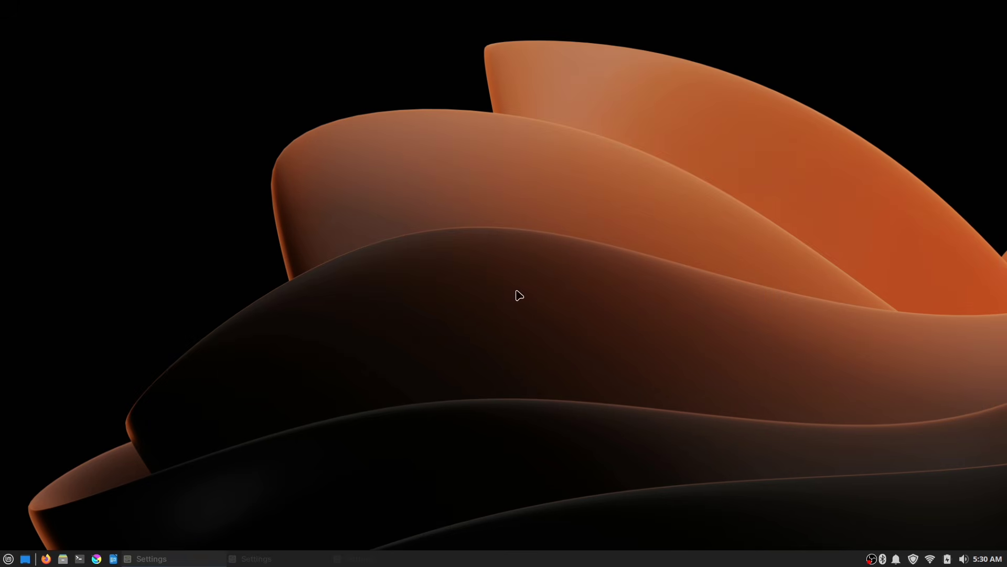
pyautogui.click(8, 559)
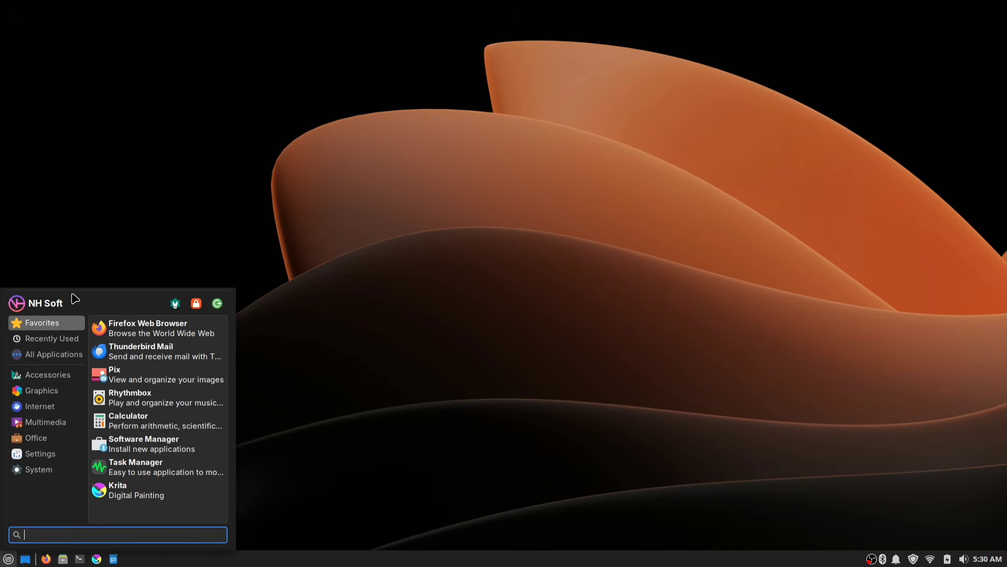
# Step: Set the purple and pink geometric image from the Walls folder as the desktop wallpaper
pyautogui.click(155, 244)
pyautogui.rightClick(224, 165)
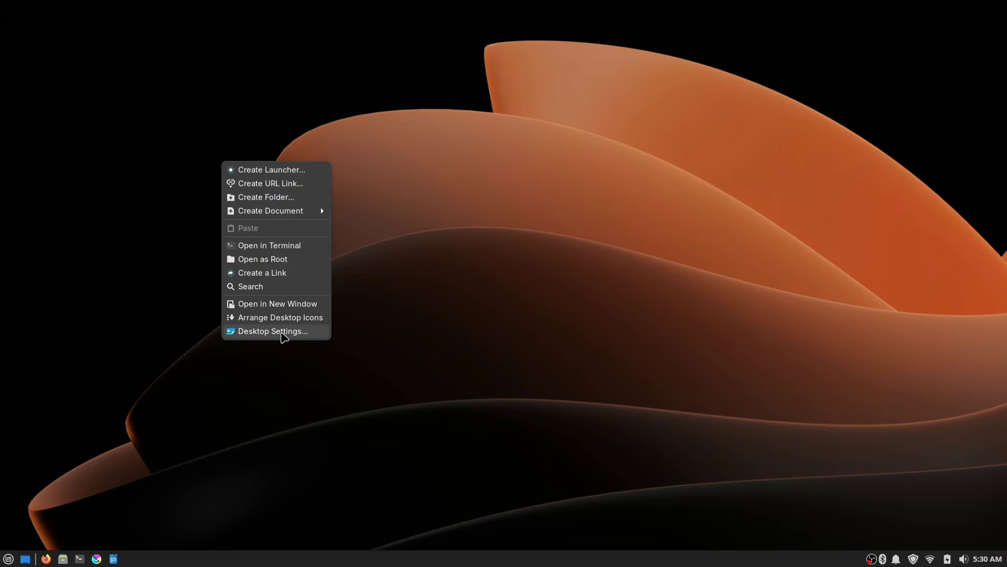
pyautogui.click(284, 334)
pyautogui.click(476, 207)
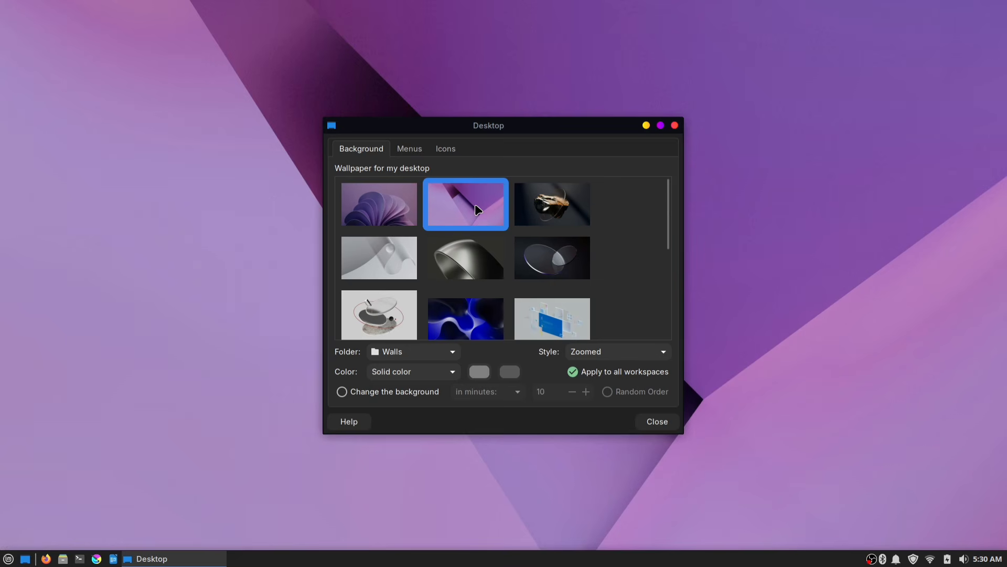
pyautogui.click(674, 126)
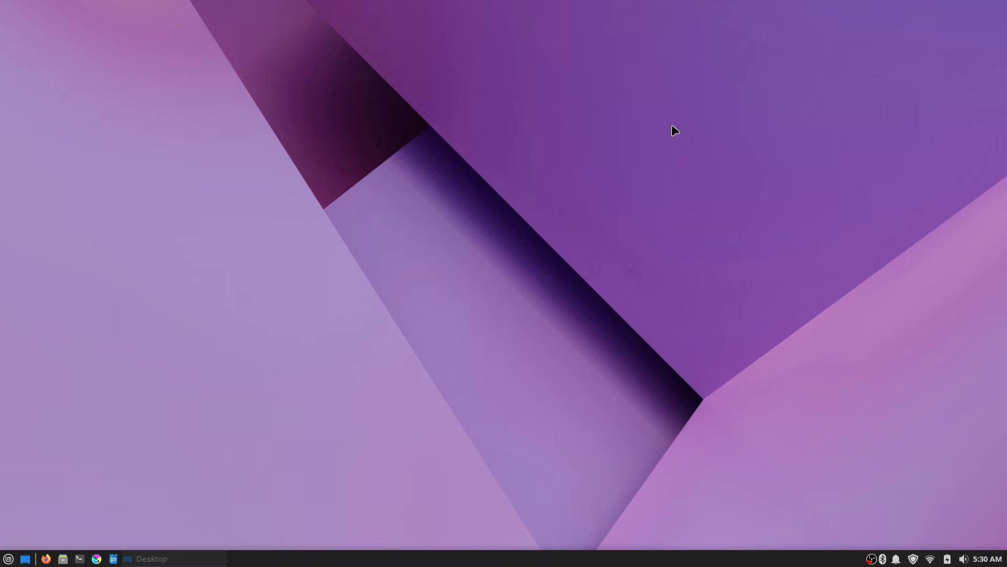
# Step: Open the Whisker Menu properties and set the menu's background opacity to 0
pyautogui.press('super')
pyautogui.click(8, 559)
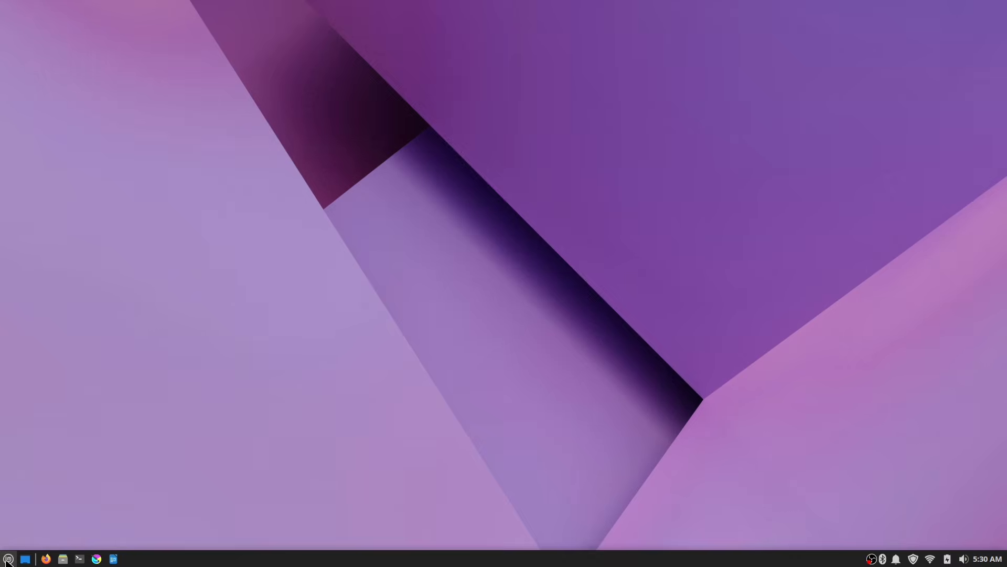
pyautogui.rightClick(8, 558)
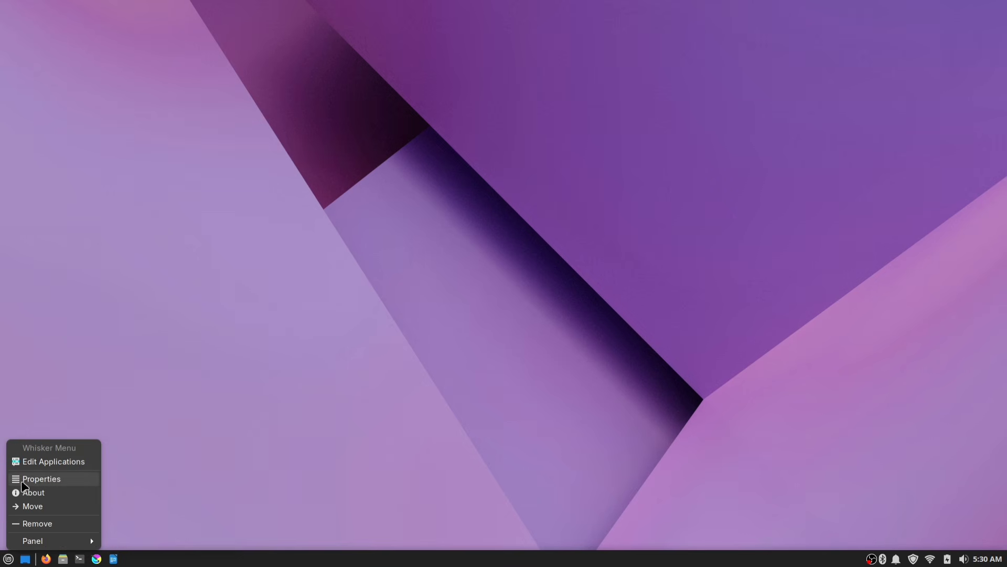
pyautogui.click(71, 480)
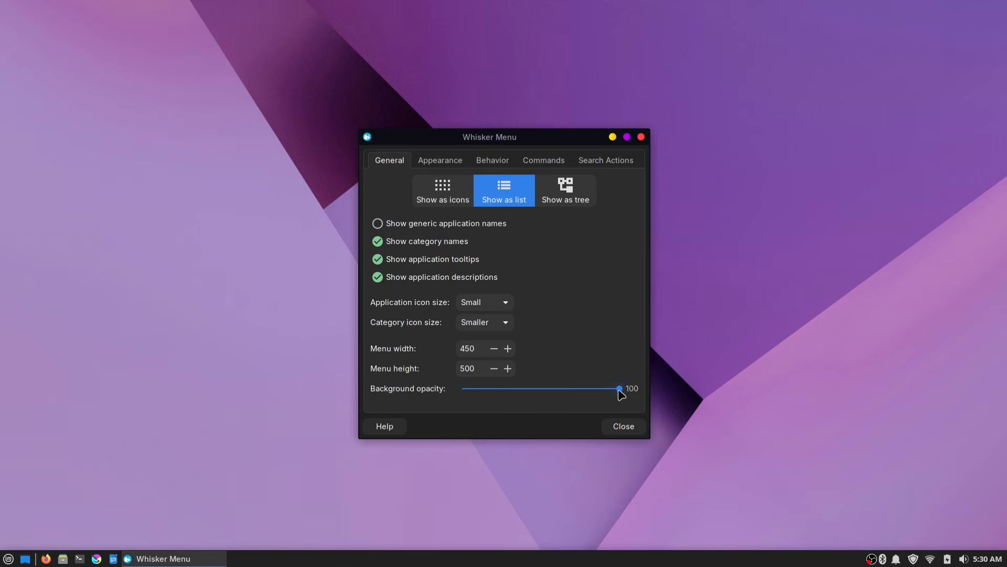
pyautogui.moveTo(622, 390); pyautogui.dragTo(436, 390)
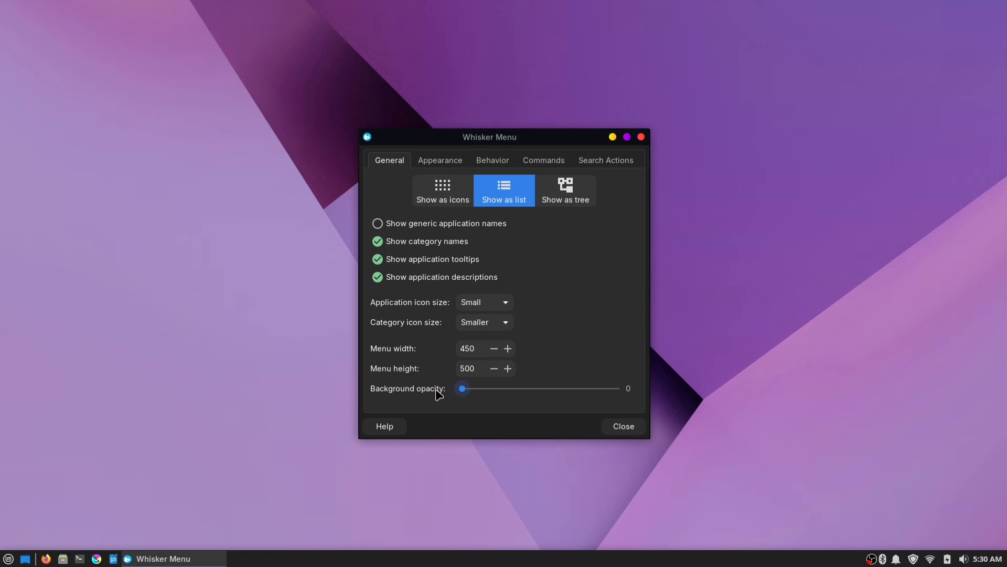
# Step: Open the applications menu and look through the list of all applications with the new background opacity
pyautogui.click(9, 558)
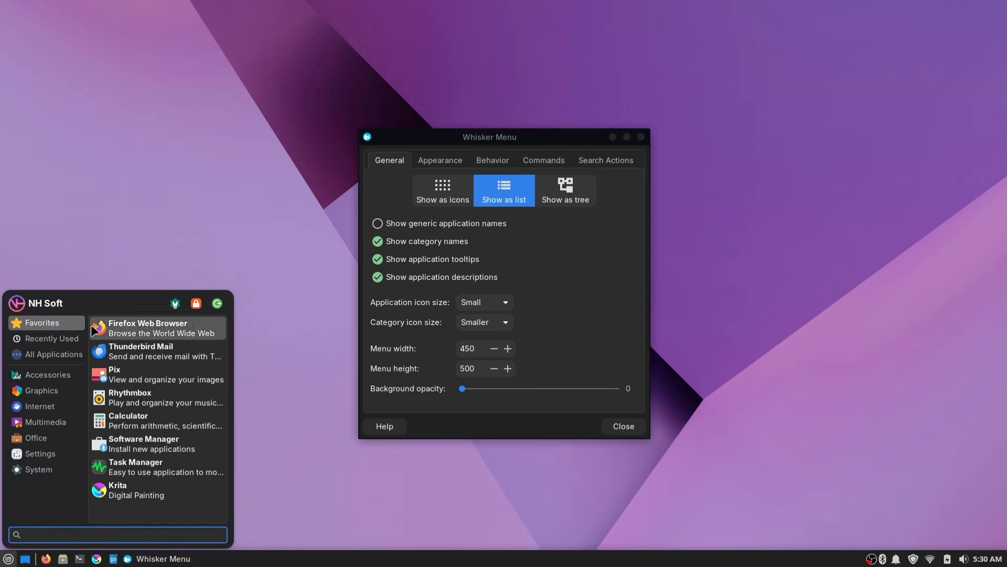
pyautogui.click(64, 357)
pyautogui.scroll(-5, 156, 402)
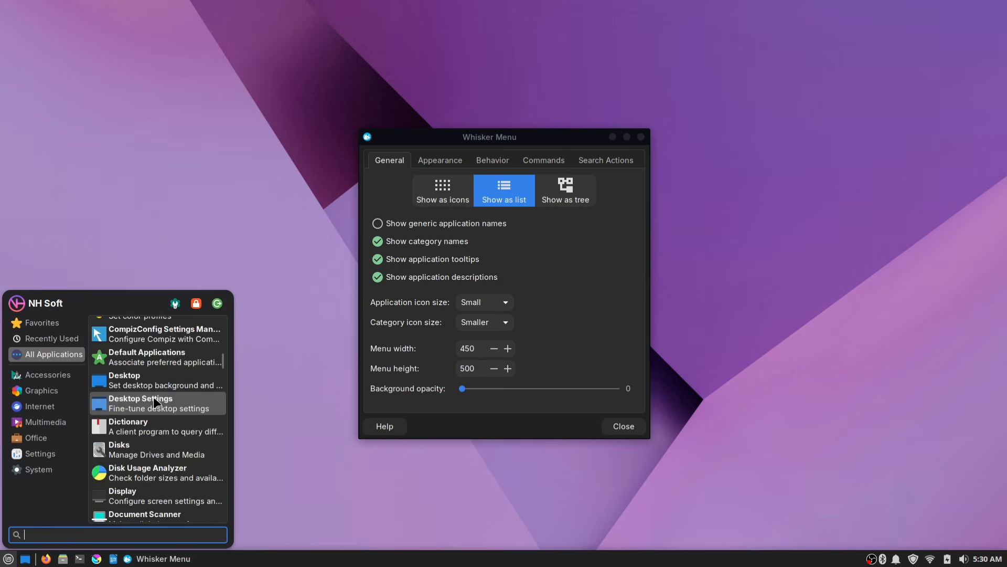
pyautogui.scroll(5, 156, 402)
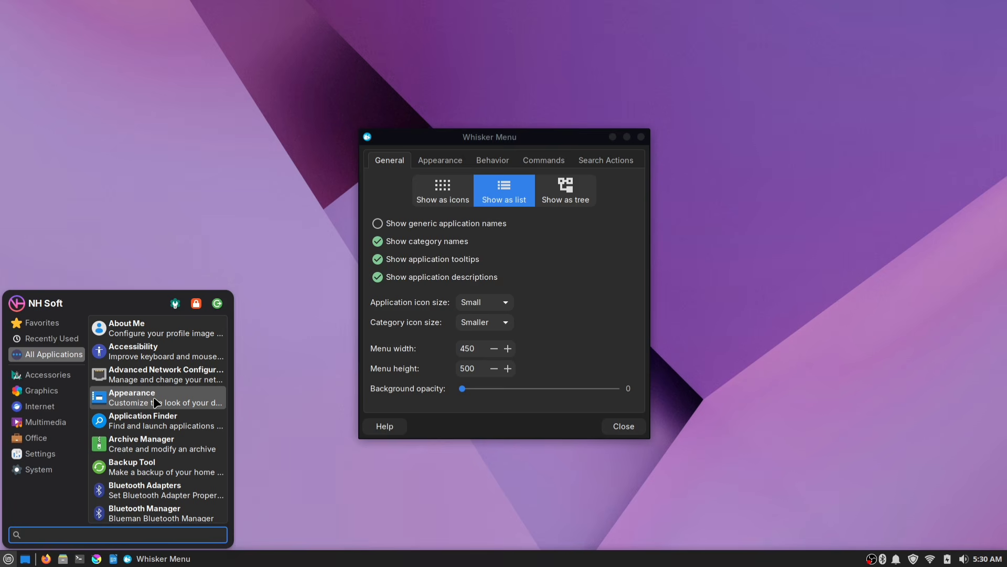
pyautogui.scroll(-5, 156, 403)
pyautogui.scroll(5, 156, 403)
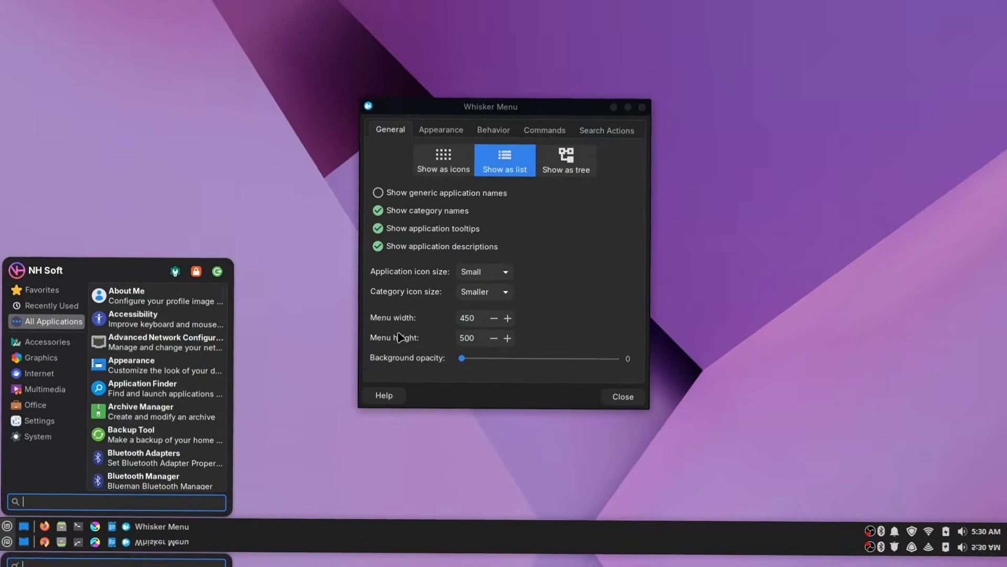
# Step: Show the Whisker Menu as icons at a menu width of 550 and set the application icon size to Large
pyautogui.click(472, 350)
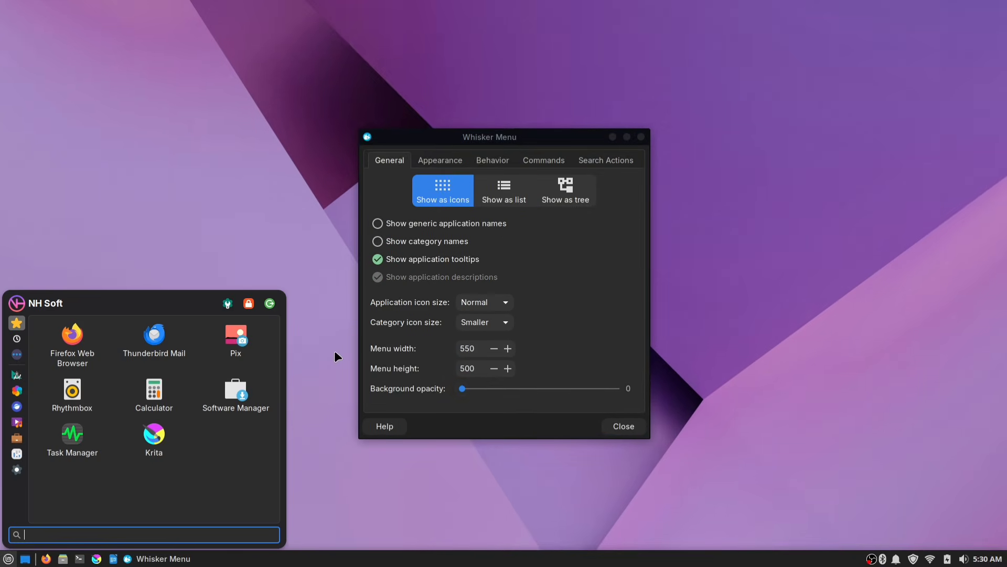
pyautogui.click(335, 350)
pyautogui.click(483, 306)
pyautogui.click(483, 317)
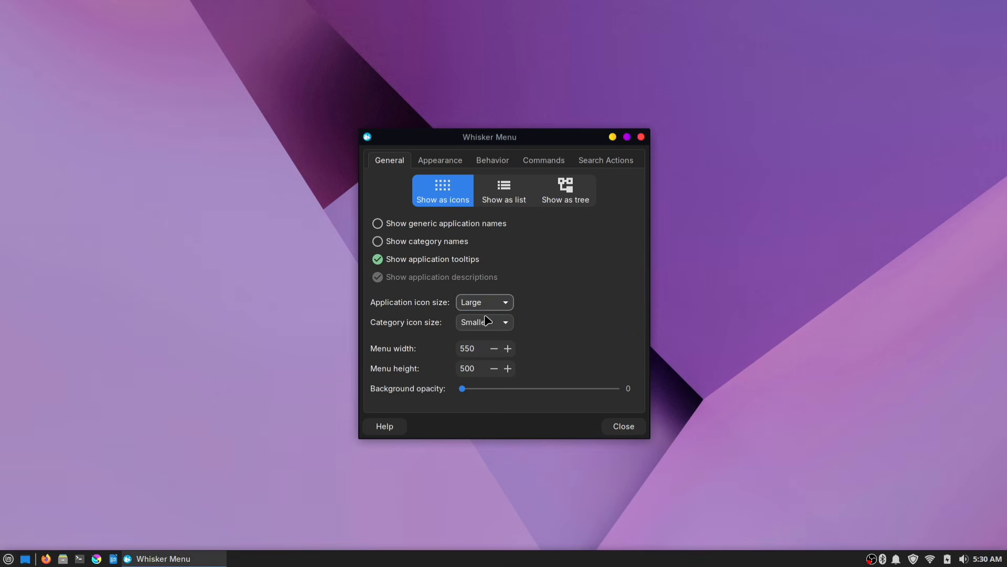
# Step: Set the Whisker Menu's width to 700 and look through all applications in the widened icon view
pyautogui.click(477, 344)
pyautogui.press('BackSpace')
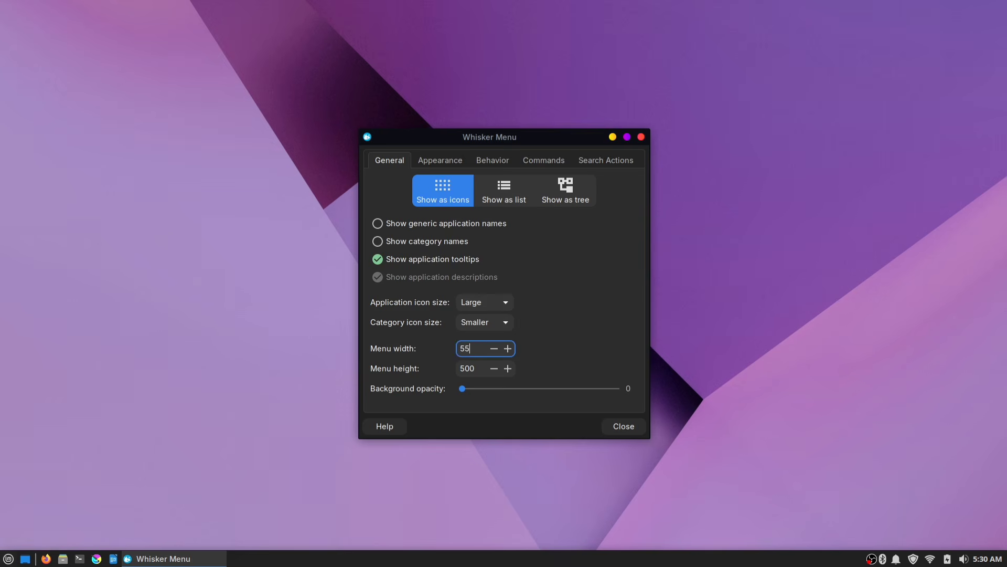
pyautogui.write('700')
pyautogui.press('super')
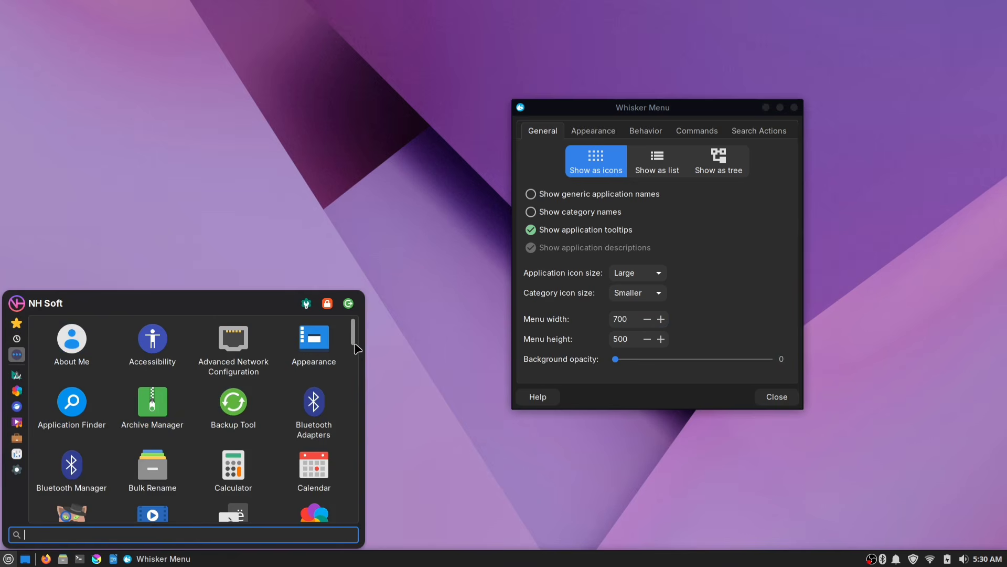
pyautogui.moveTo(355, 343); pyautogui.dragTo(340, 519)
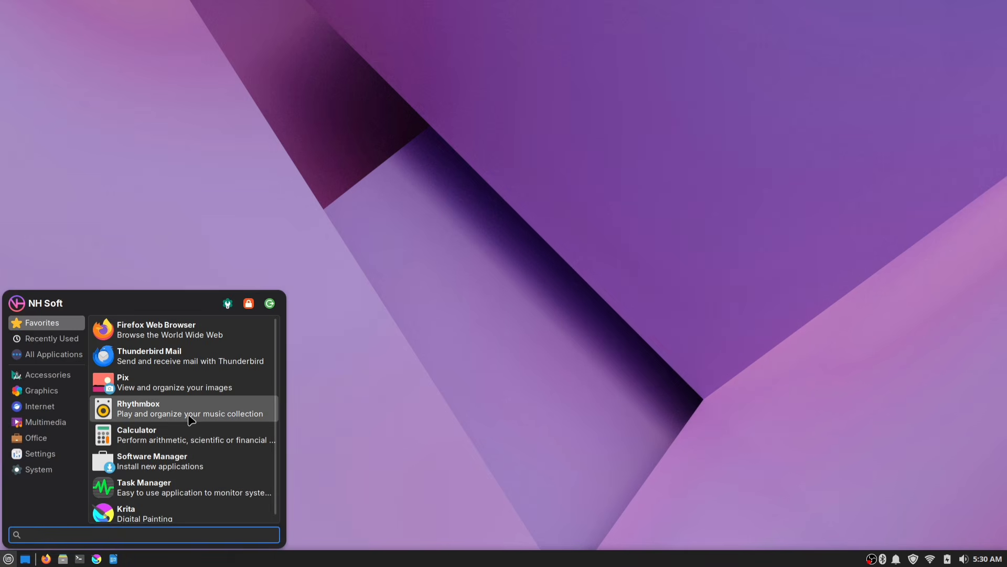
# Step: Look through all applications in the Whisker Menu's list view and close the menu
pyautogui.click(74, 358)
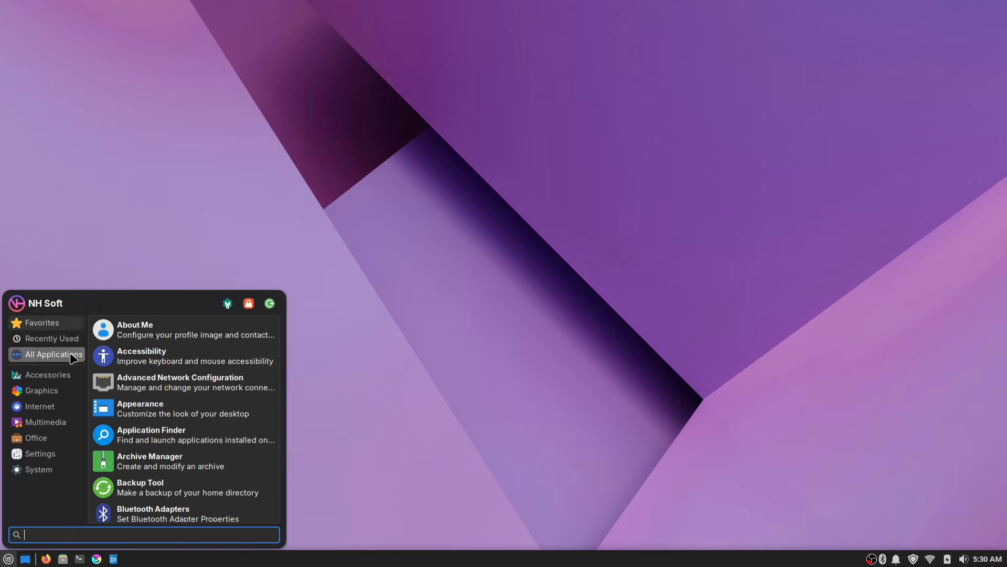
pyautogui.scroll(-10, 166, 393)
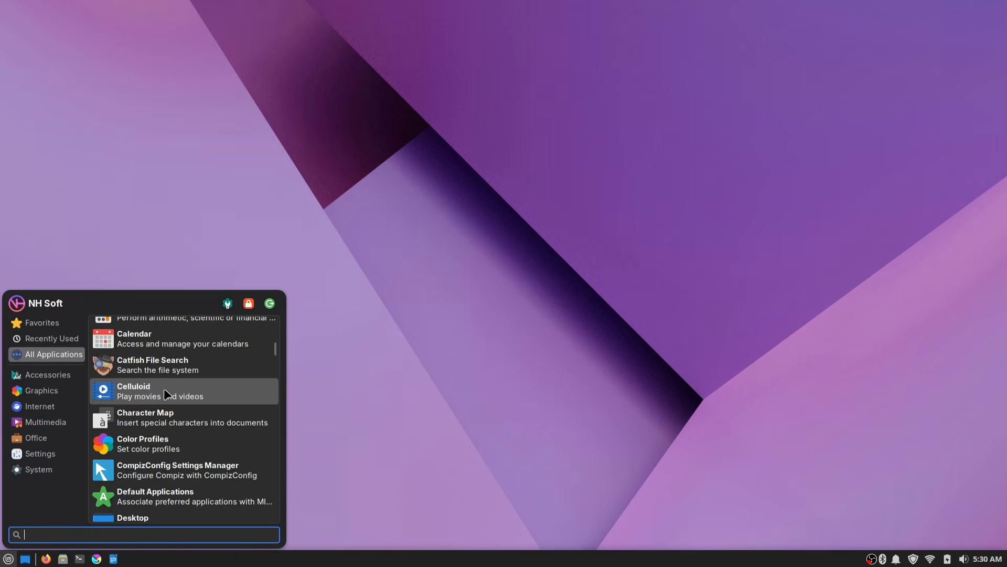
pyautogui.scroll(-6, 167, 394)
pyautogui.scroll(3, 167, 394)
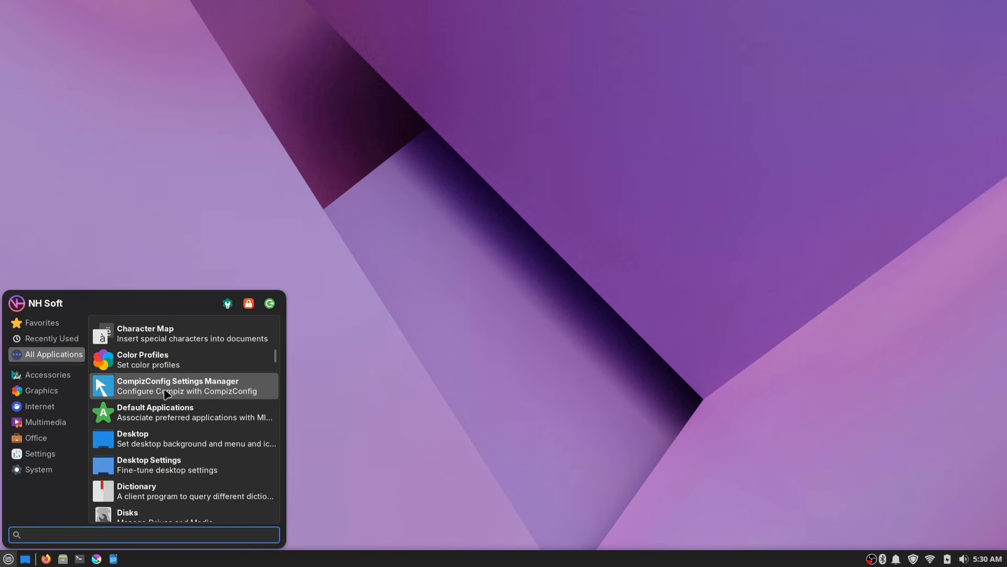
pyautogui.scroll(2, 167, 394)
pyautogui.click(457, 310)
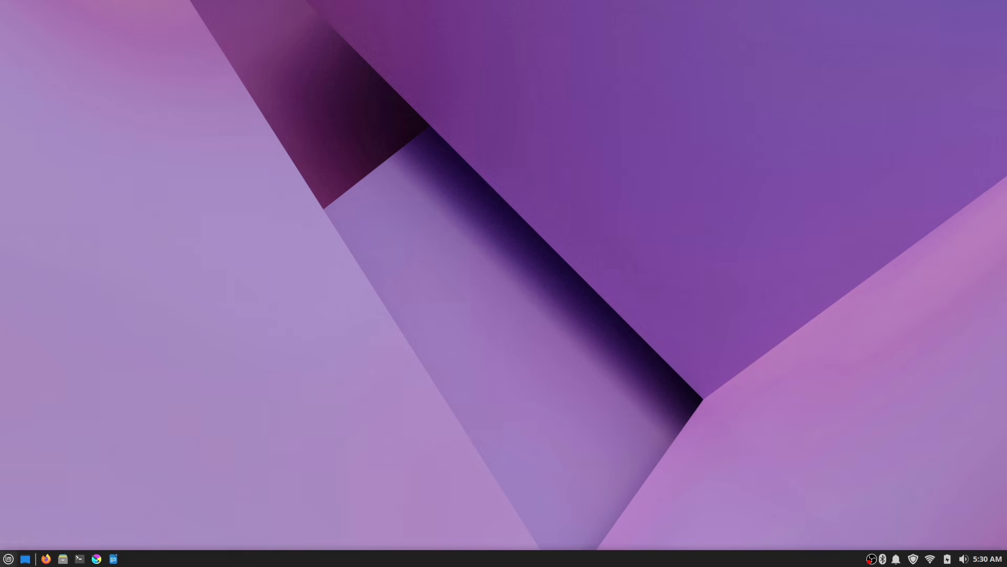
# Step: Include the applications menu in the desktop's context menu through the desktop settings and close them
pyautogui.rightClick(8, 558)
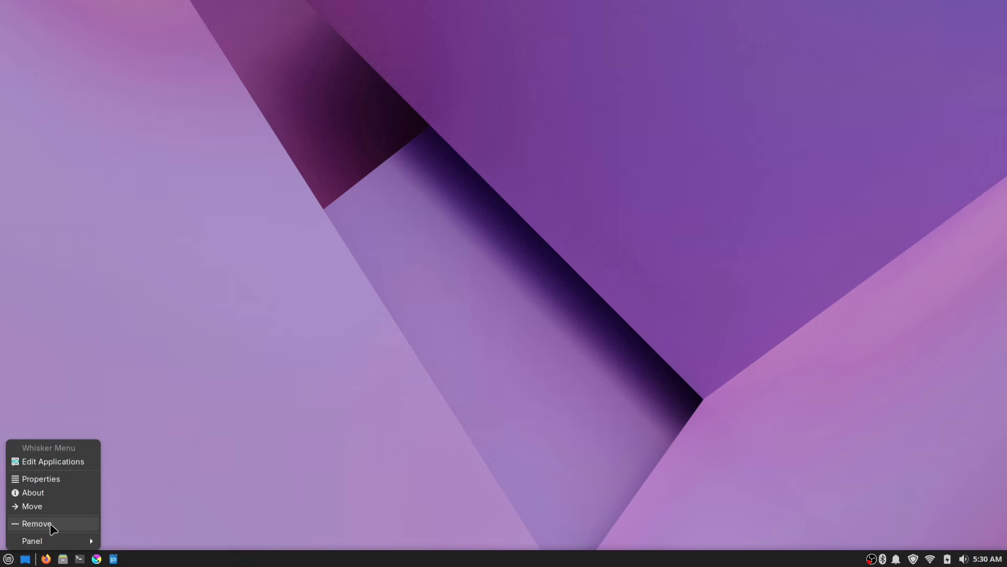
pyautogui.click(329, 183)
pyautogui.rightClick(76, 73)
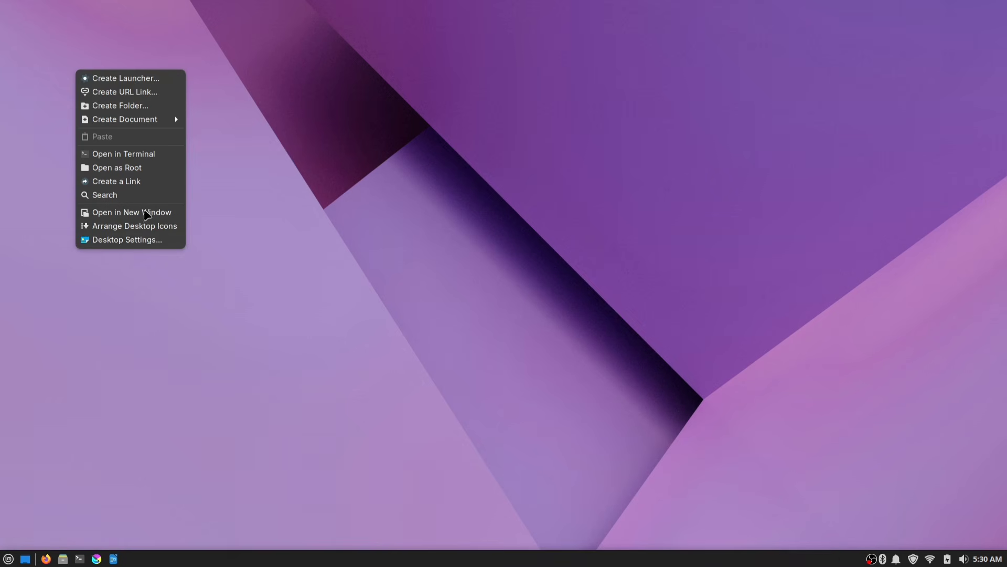
pyautogui.click(153, 240)
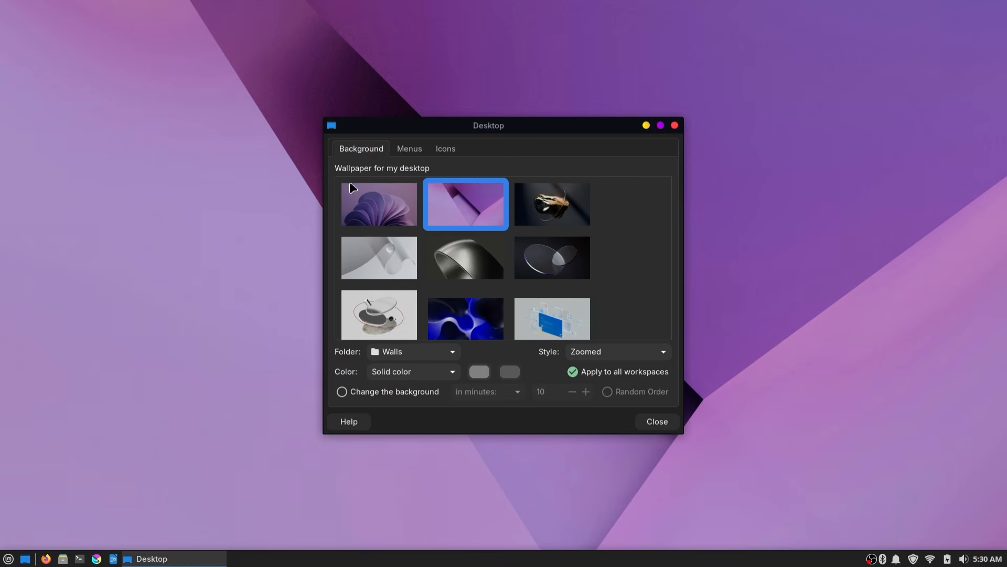
pyautogui.click(415, 153)
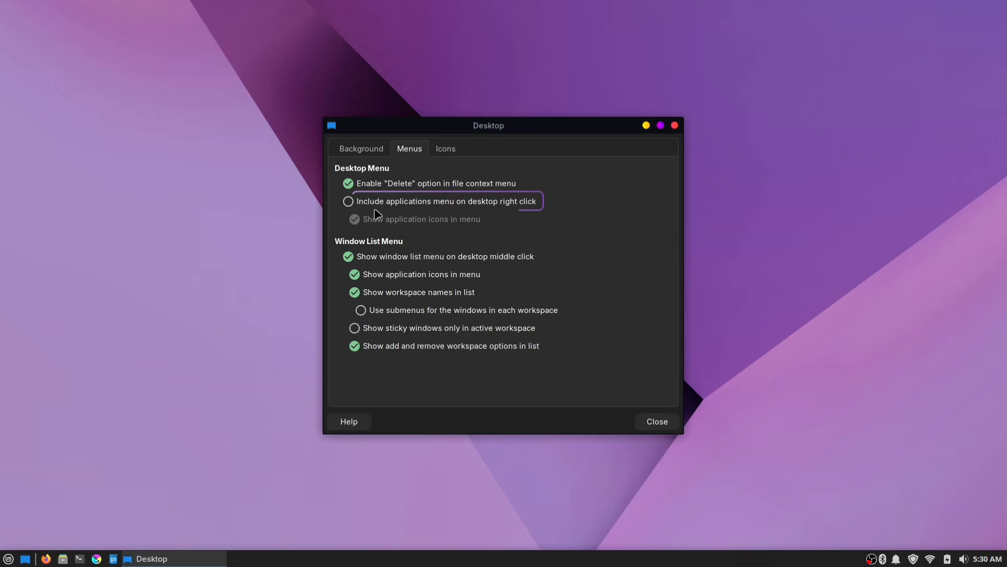
pyautogui.click(349, 202)
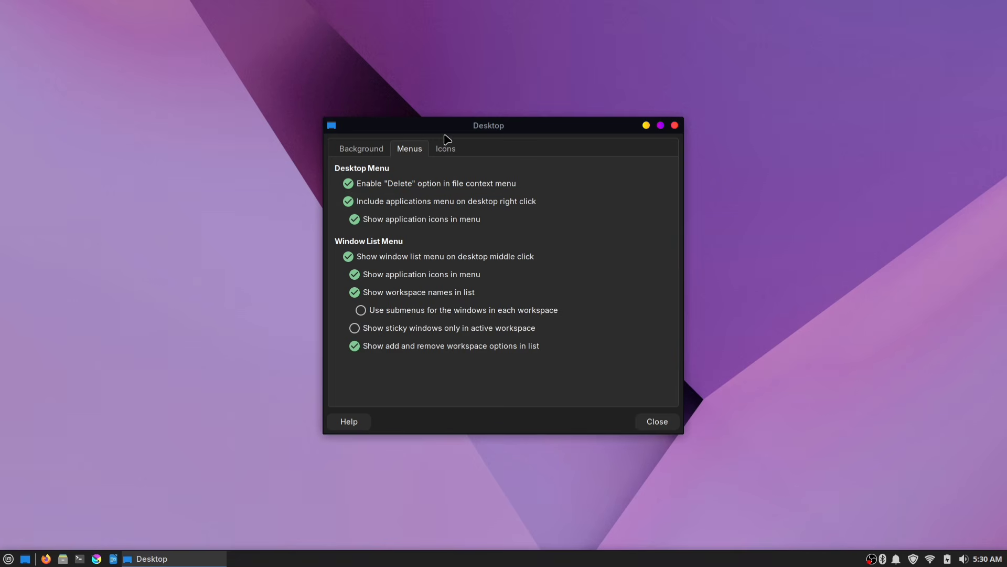
pyautogui.click(675, 125)
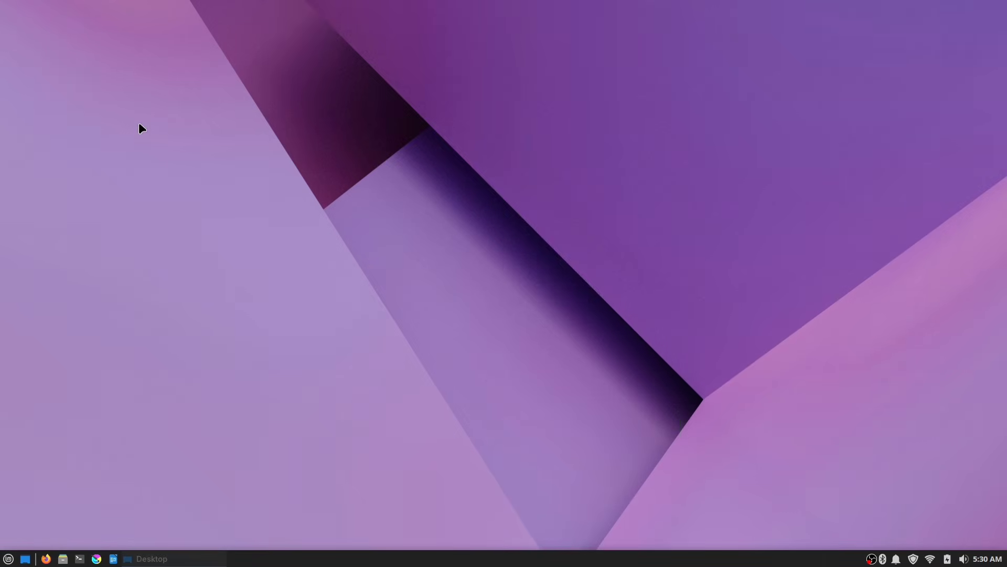
# Step: Browse the Applications entry in the desktop's context menu, including its Graphics and Settings categories
pyautogui.rightClick(103, 99)
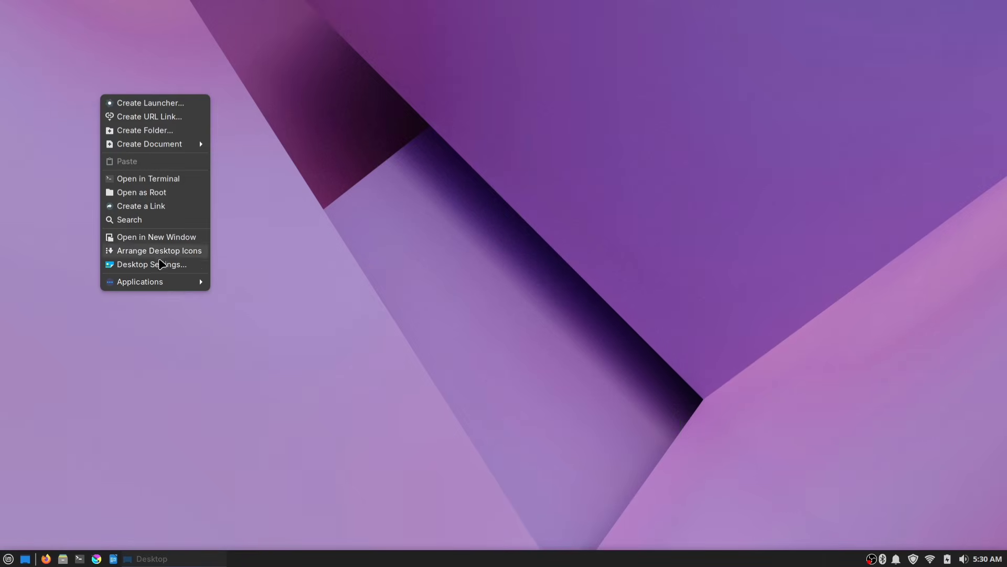
pyautogui.moveTo(121, 286)
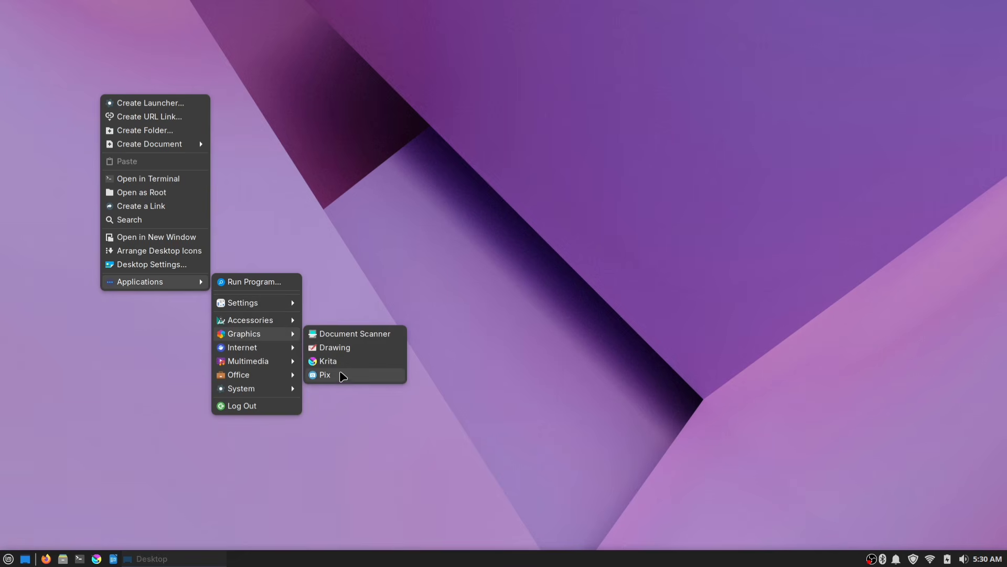
pyautogui.moveTo(277, 306)
pyautogui.scroll(-3, 356, 273)
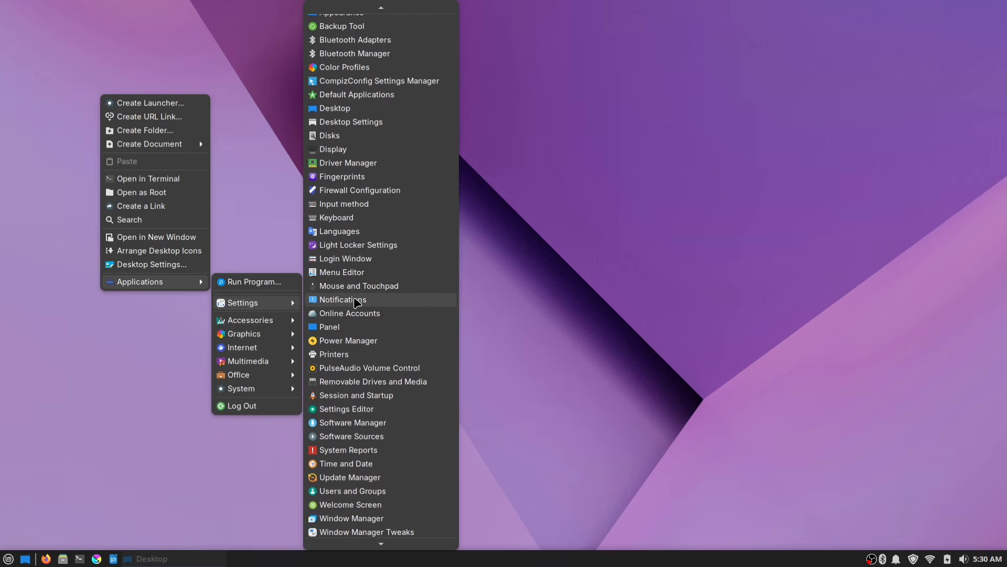
pyautogui.scroll(3, 357, 234)
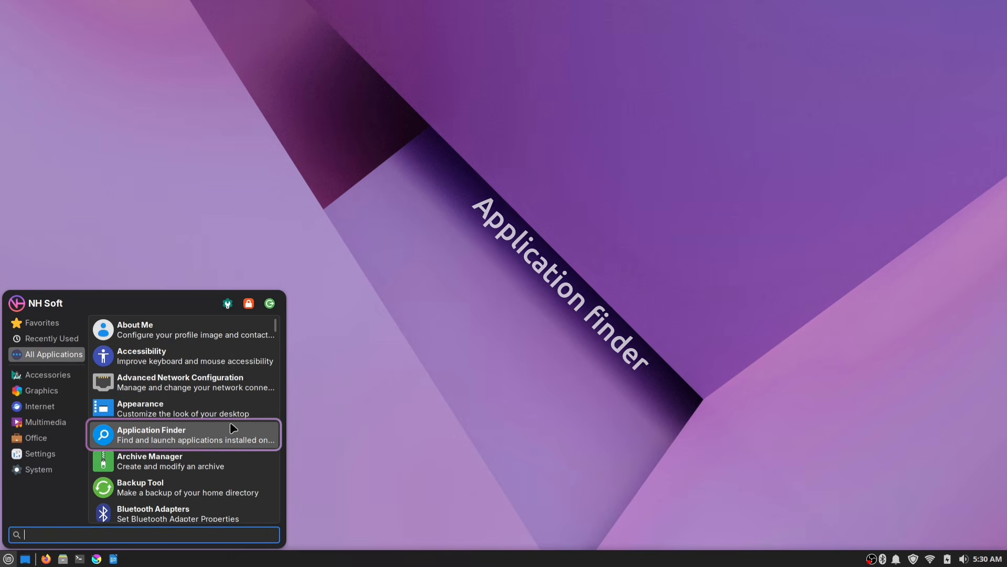
# Step: Launch Application Finder from the list of all applications and look through its entries
pyautogui.click(209, 435)
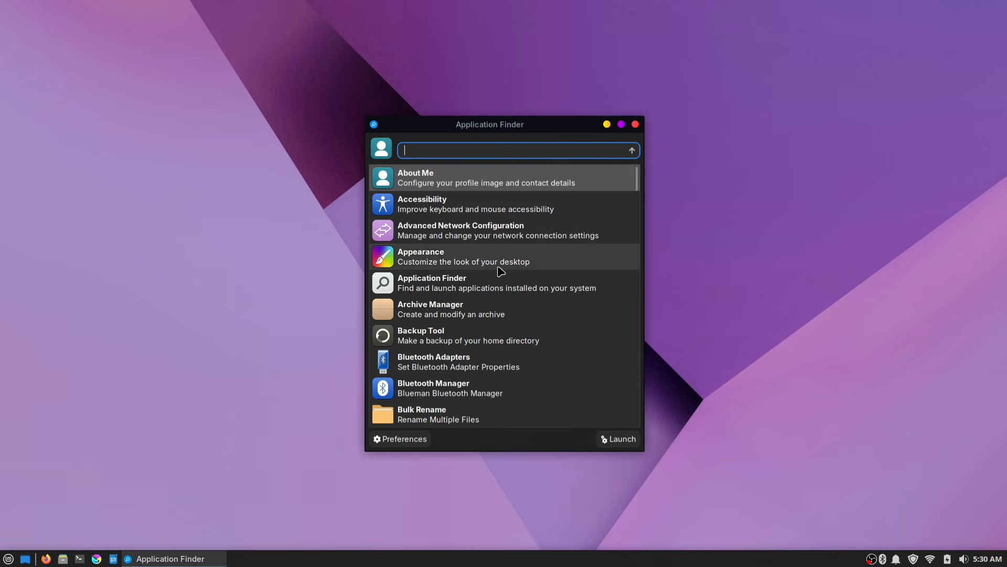
pyautogui.scroll(-10, 499, 269)
pyautogui.scroll(2, 502, 270)
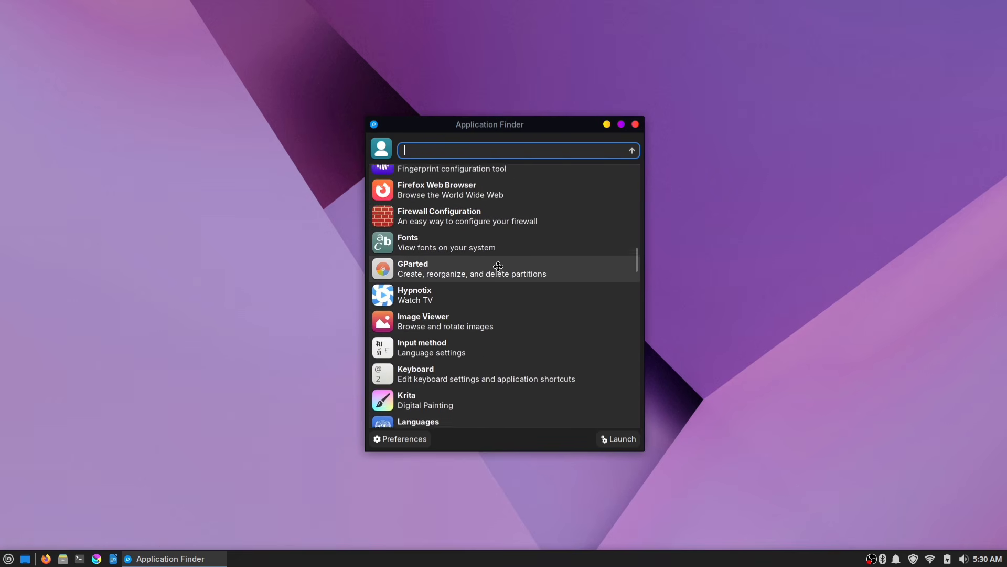
pyautogui.scroll(-8, 501, 270)
pyautogui.scroll(10, 501, 271)
pyautogui.scroll(10, 501, 271)
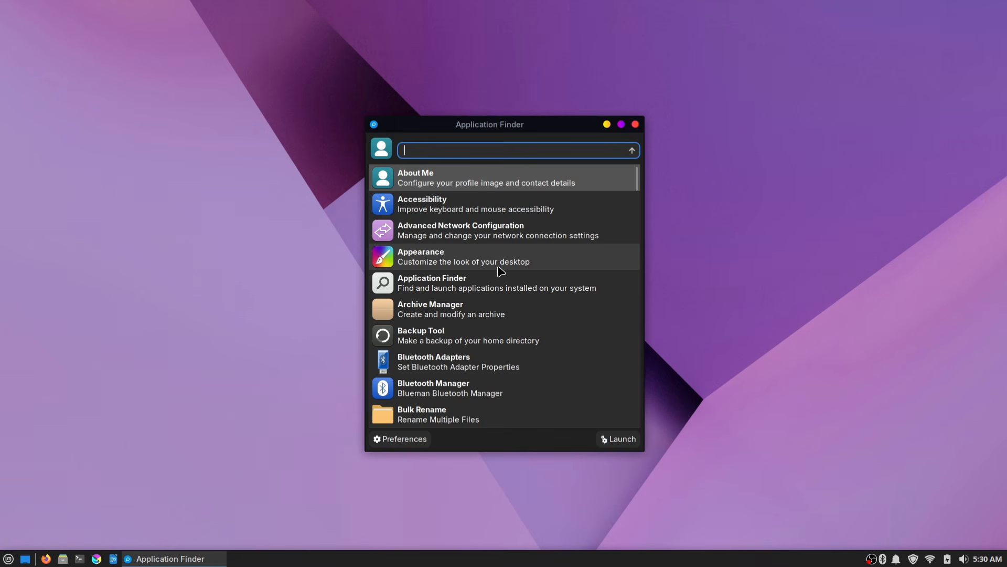
# Step: Search Application Finder for "fi" and move through the matching applications
pyautogui.write('f')
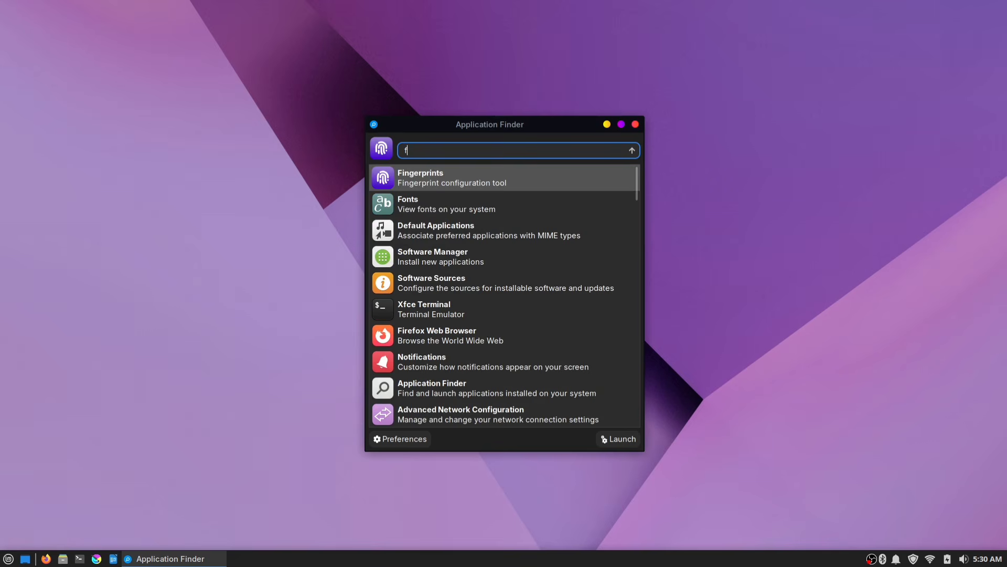
pyautogui.write('i')
pyautogui.press('Down')
pyautogui.press('Down')
pyautogui.press('Down')
pyautogui.press('Down')
pyautogui.press('Down')
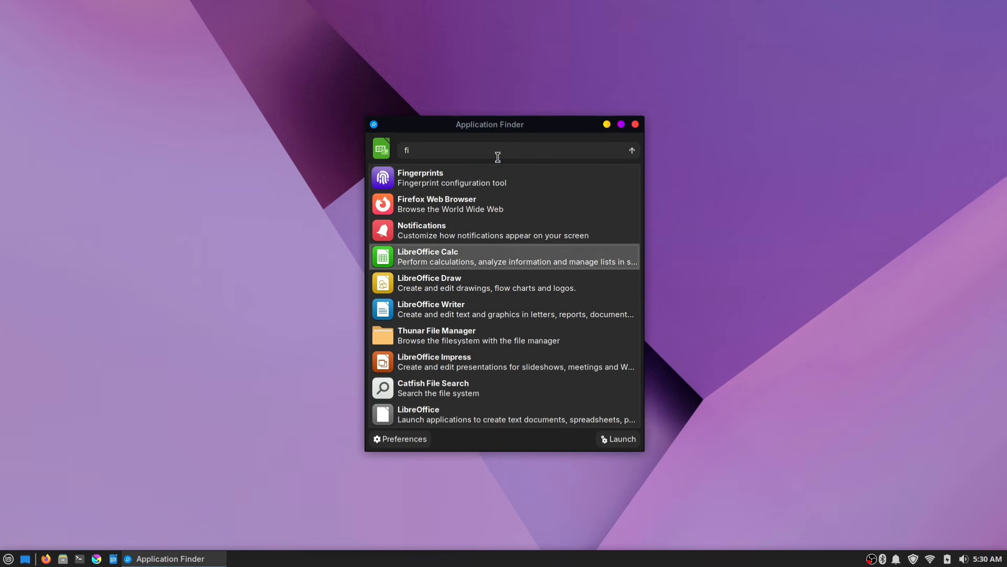
# Step: Go down and back up the list of Application Finder matches for "fi"
pyautogui.press('Down')
pyautogui.press('Down')
pyautogui.press('Down')
pyautogui.press('Down')
pyautogui.press('Down')
pyautogui.press('Up')
pyautogui.press('Up')
pyautogui.press('Up')
pyautogui.press('Up')
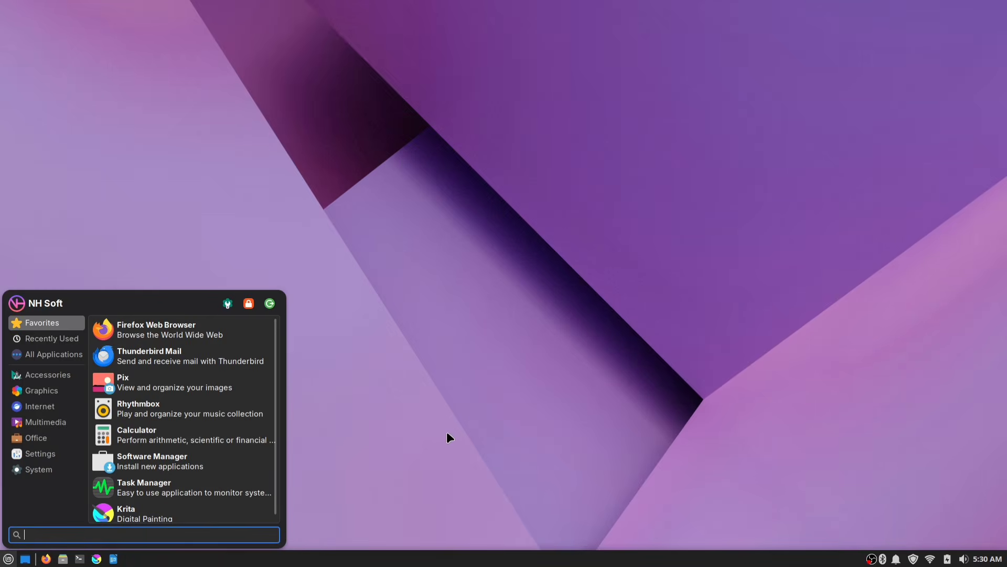
# Step: Find Application Finder in the Whisker Menu, open its launcher for editing and copy the command xfce4-appfinder
pyautogui.write('a')
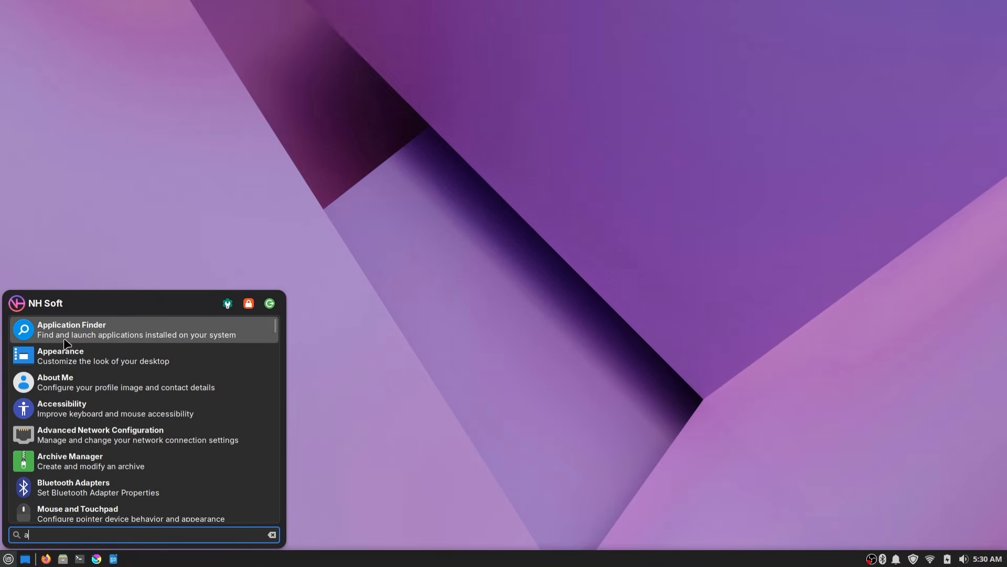
pyautogui.rightClick(113, 331)
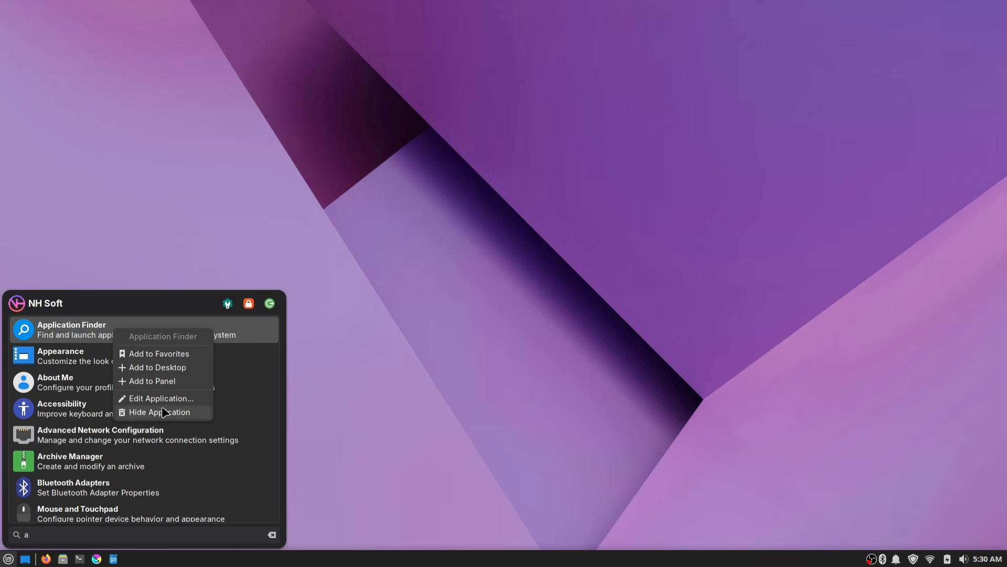
pyautogui.click(175, 402)
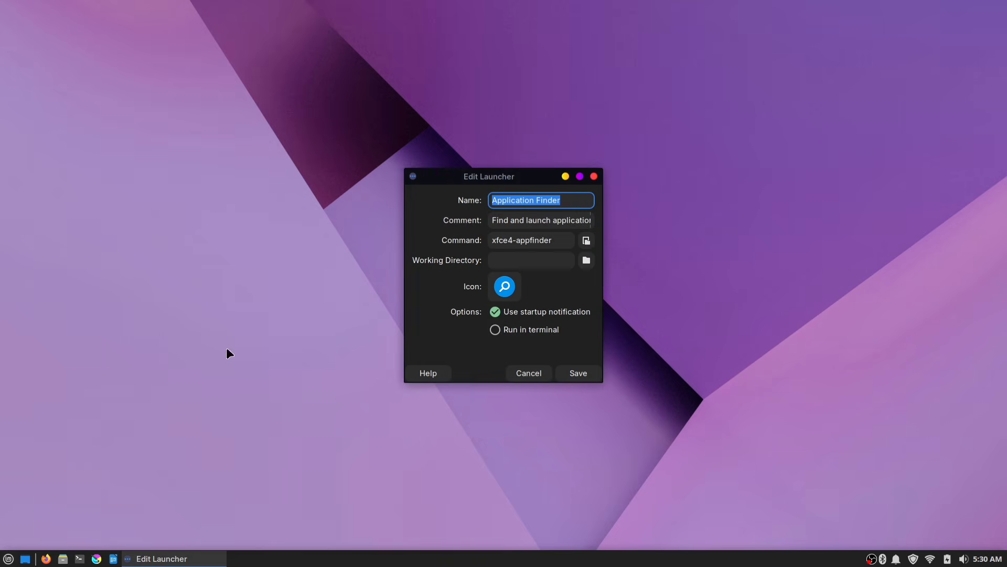
pyautogui.moveTo(452, 179); pyautogui.dragTo(776, 91)
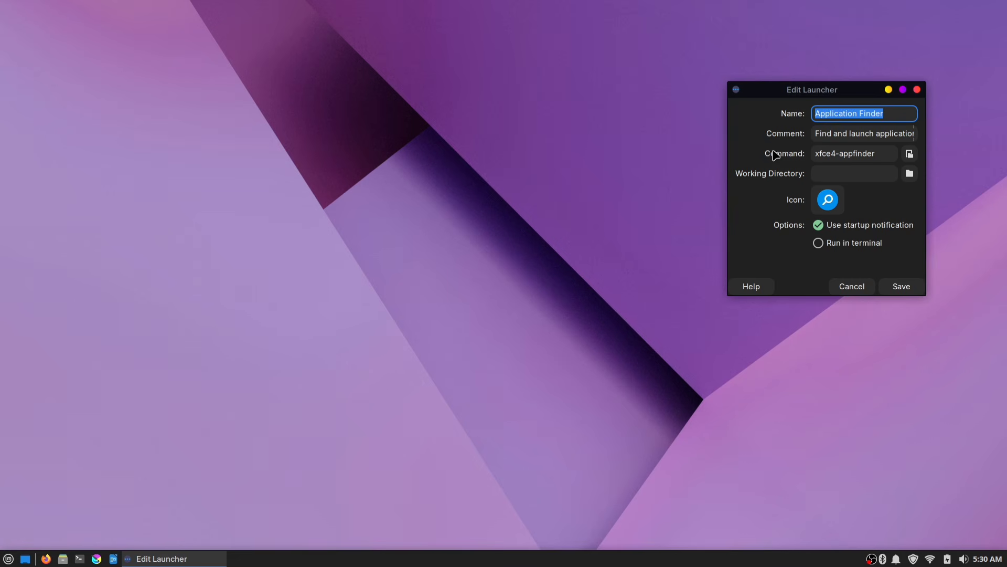
pyautogui.tripleClick(845, 153)
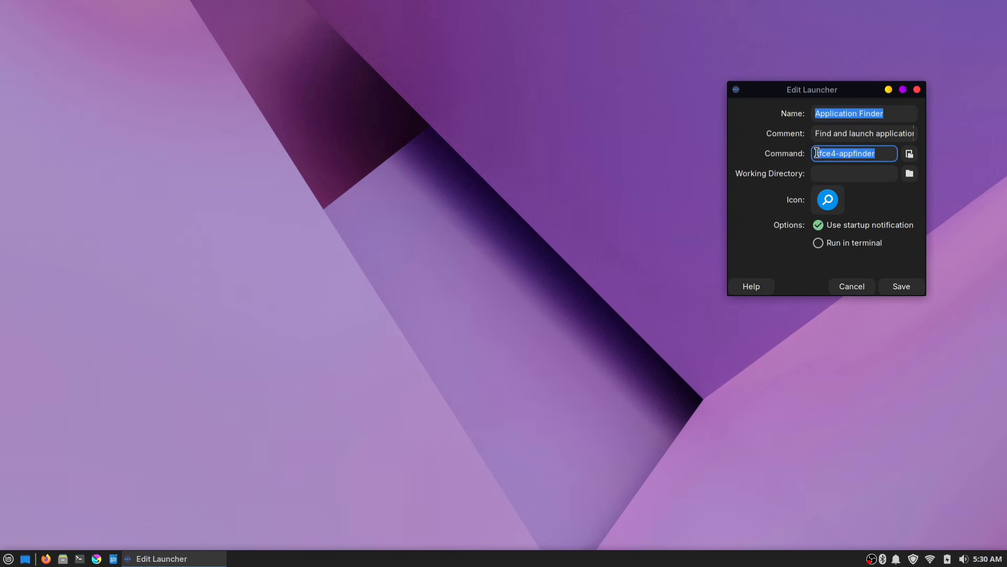
pyautogui.rightClick(853, 156)
pyautogui.click(893, 174)
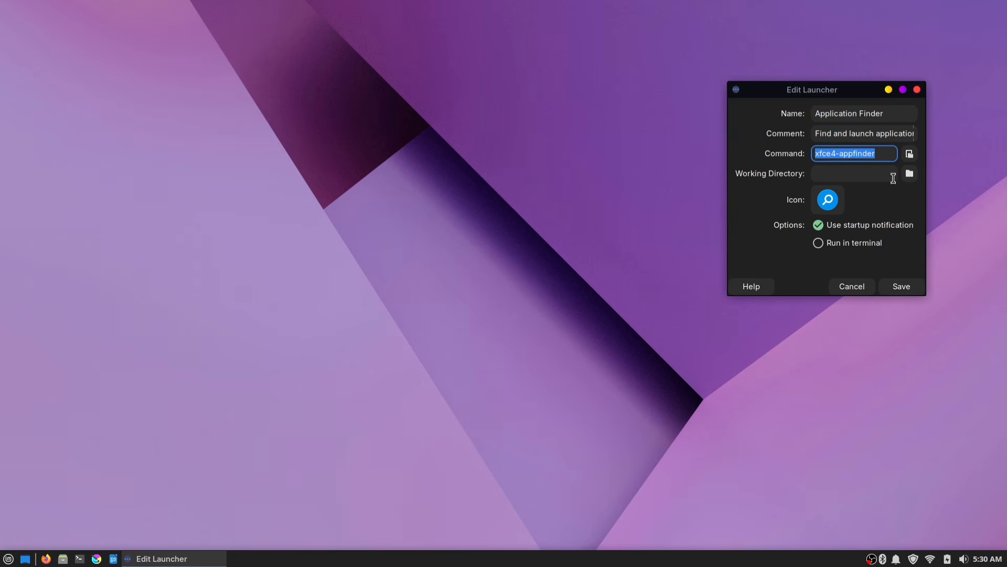
# Step: Add an application shortcut in the Keyboard settings that runs xfce4-appfinder with Alt+A, and close the Keyboard and launcher windows
pyautogui.press('super')
pyautogui.write('key')
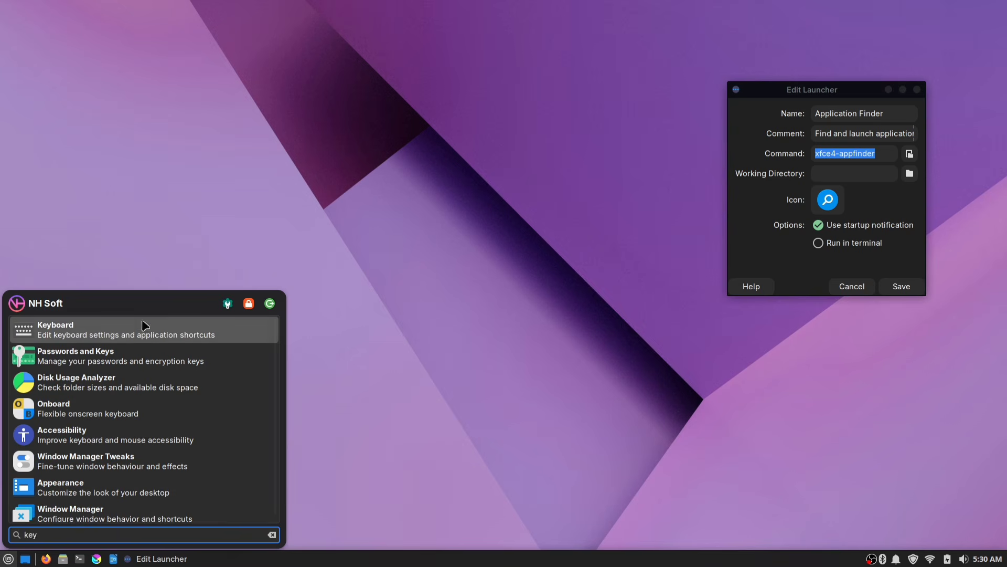
pyautogui.click(105, 332)
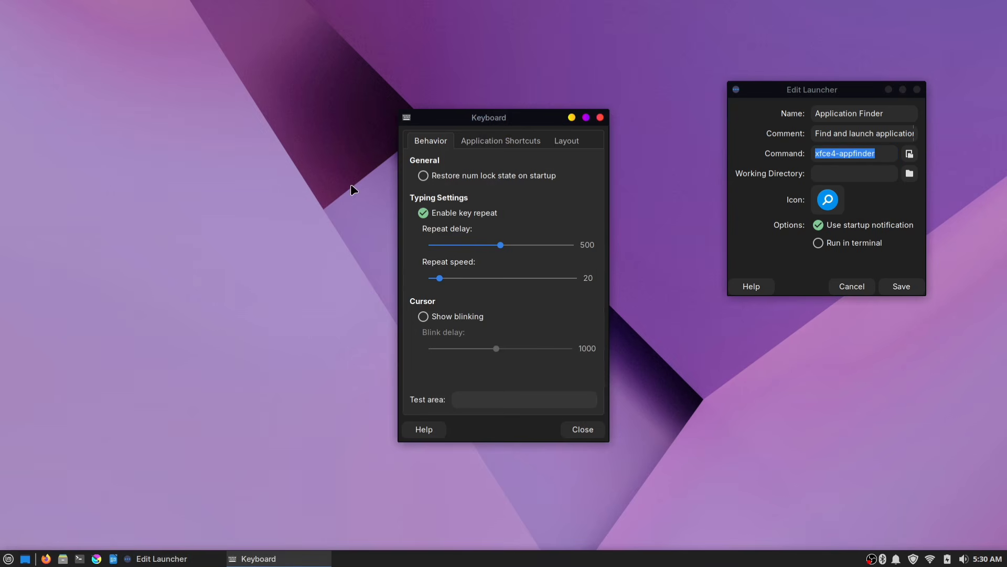
pyautogui.click(508, 145)
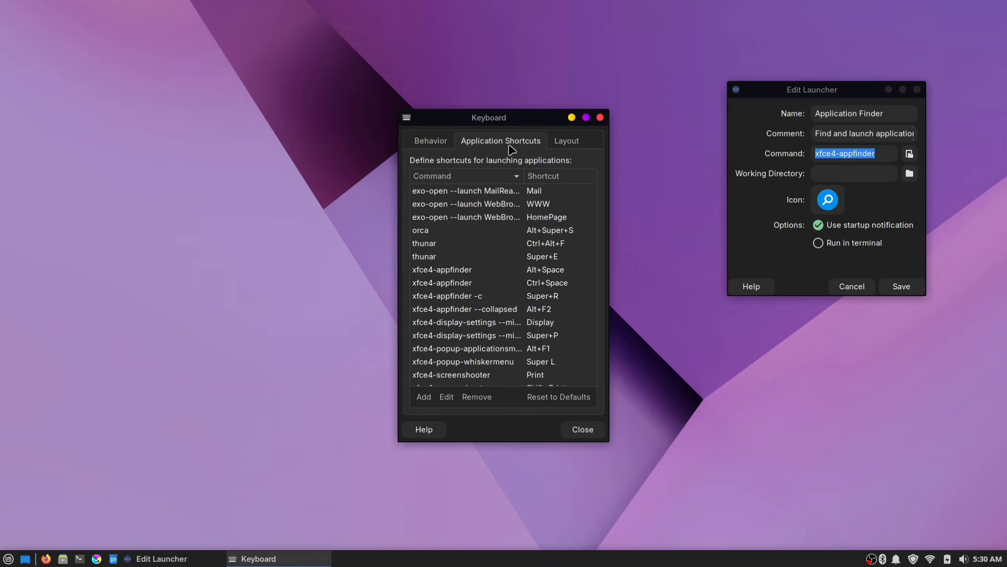
pyautogui.click(424, 397)
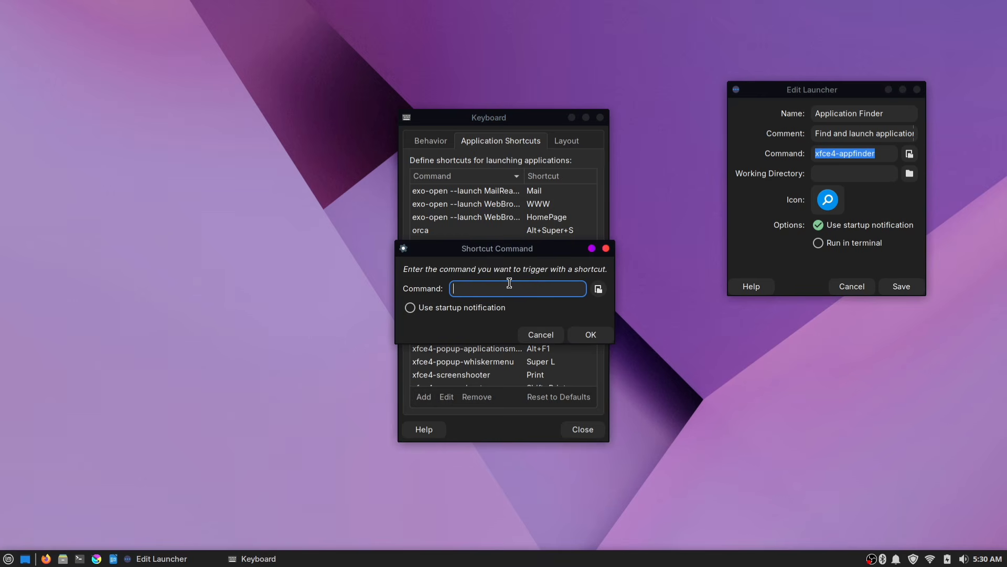
pyautogui.hotkey('ctrl', 'v')
pyautogui.click(588, 334)
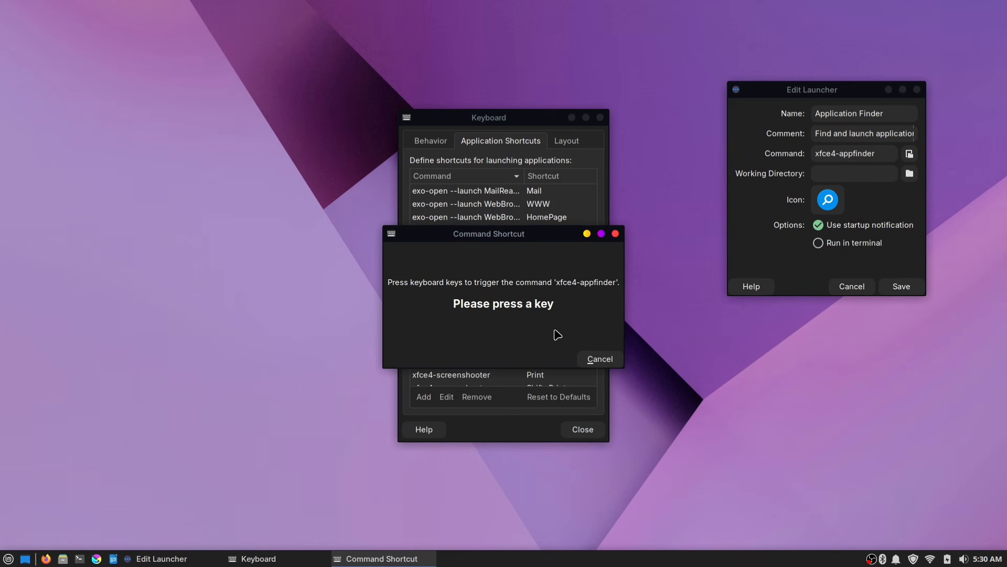
pyautogui.hotkey('alt', 'a')
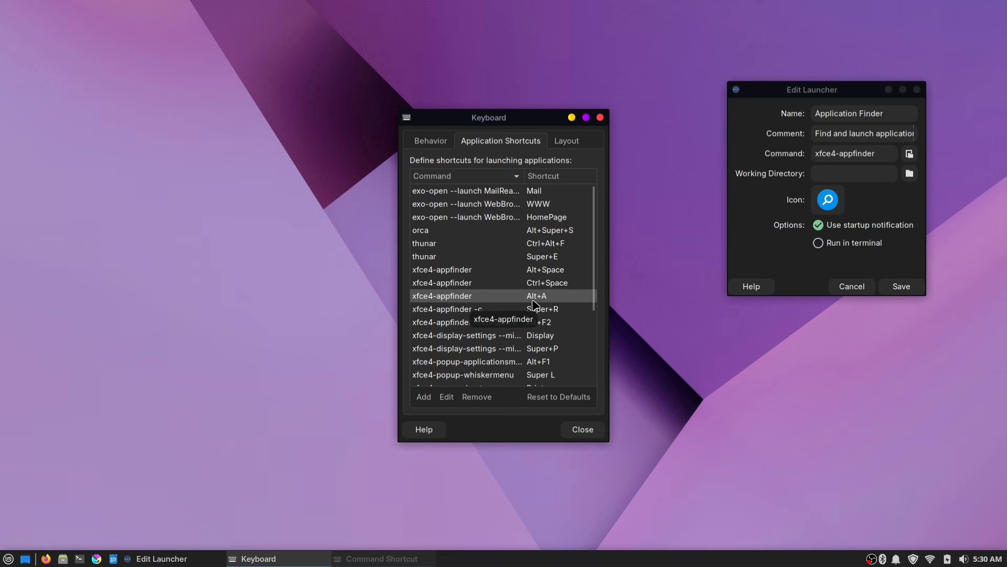
pyautogui.click(601, 117)
pyautogui.click(917, 91)
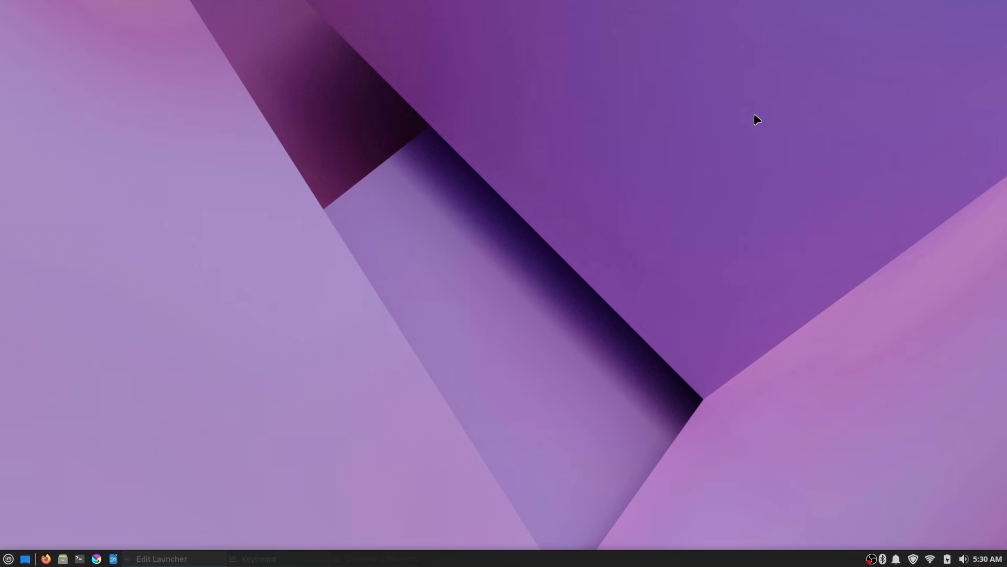
# Step: Launch Application Finder with its keyboard shortcut, look through the full application list and close it
pyautogui.hotkey('alt', 'F3')
pyautogui.scroll(-9, 540, 278)
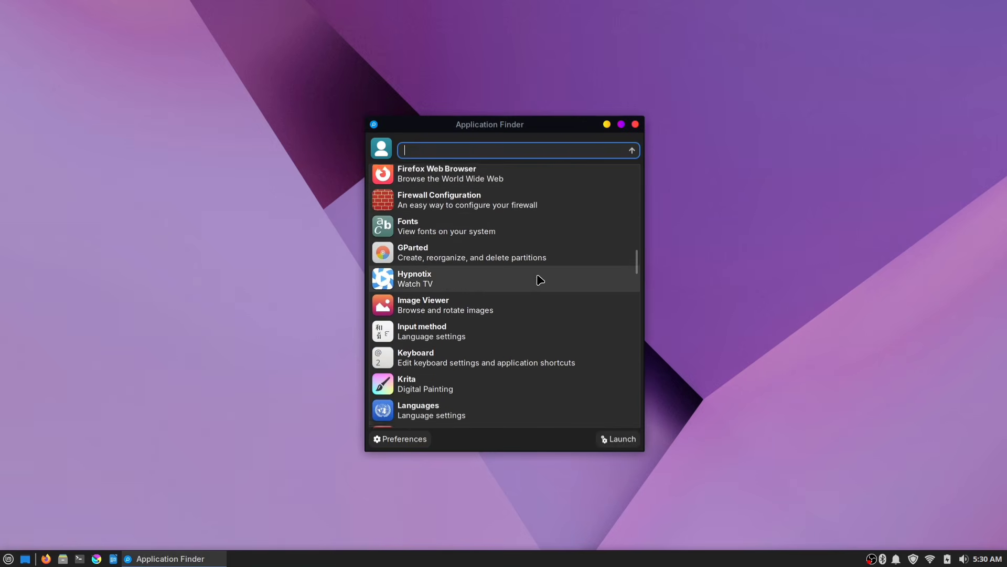
pyautogui.scroll(-11, 541, 280)
pyautogui.scroll(20, 540, 279)
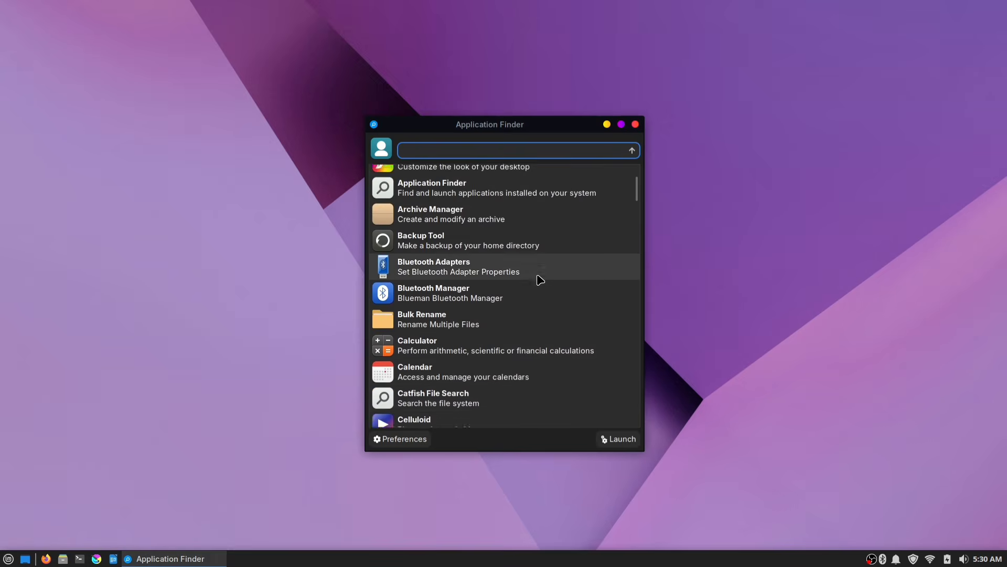
pyautogui.scroll(4, 540, 280)
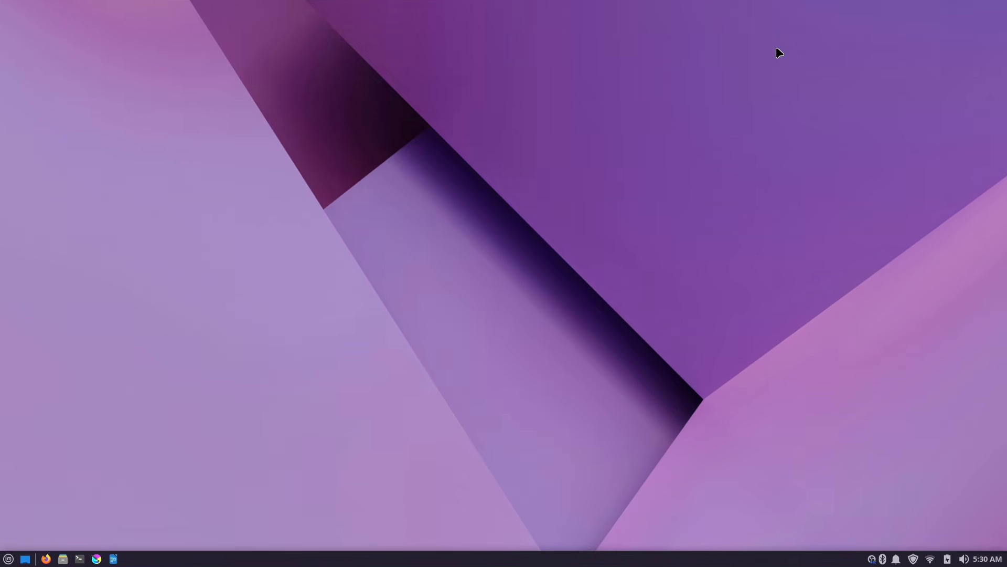
# Step: Search the Whisker Menu for "pa", open the Panel preferences and move their window clear of the centre
pyautogui.press('super')
pyautogui.write('pa')
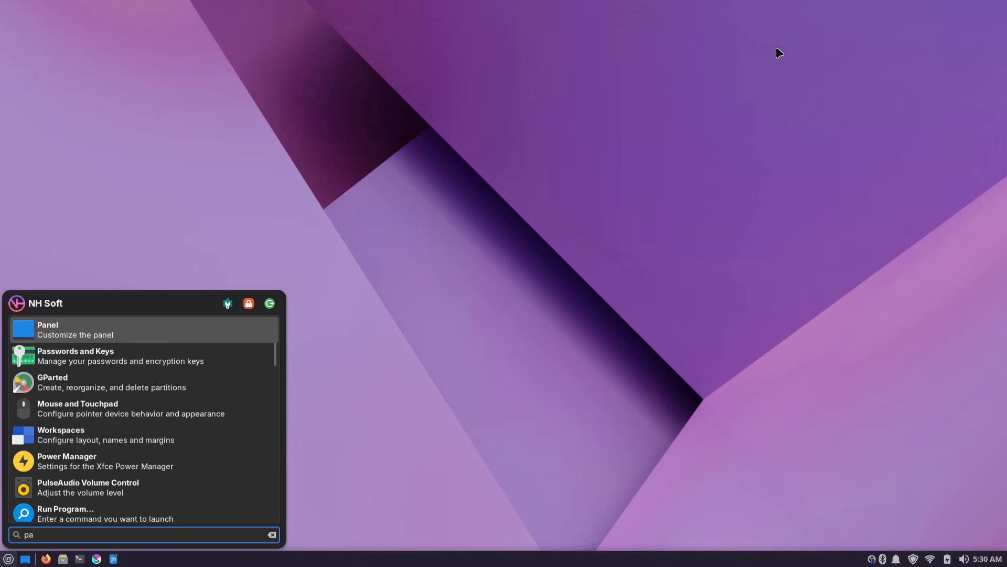
pyautogui.click(140, 328)
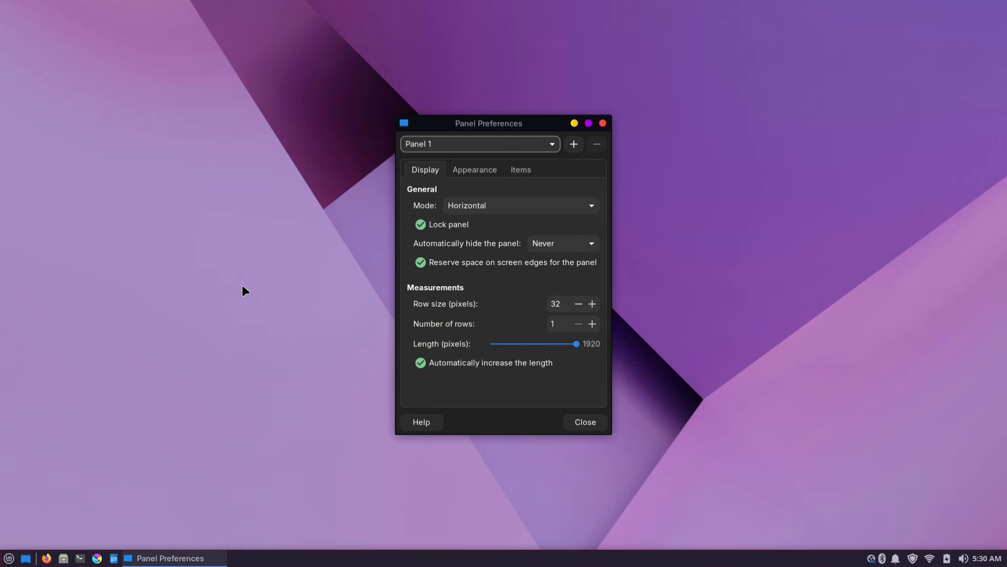
pyautogui.moveTo(465, 128); pyautogui.dragTo(401, 90)
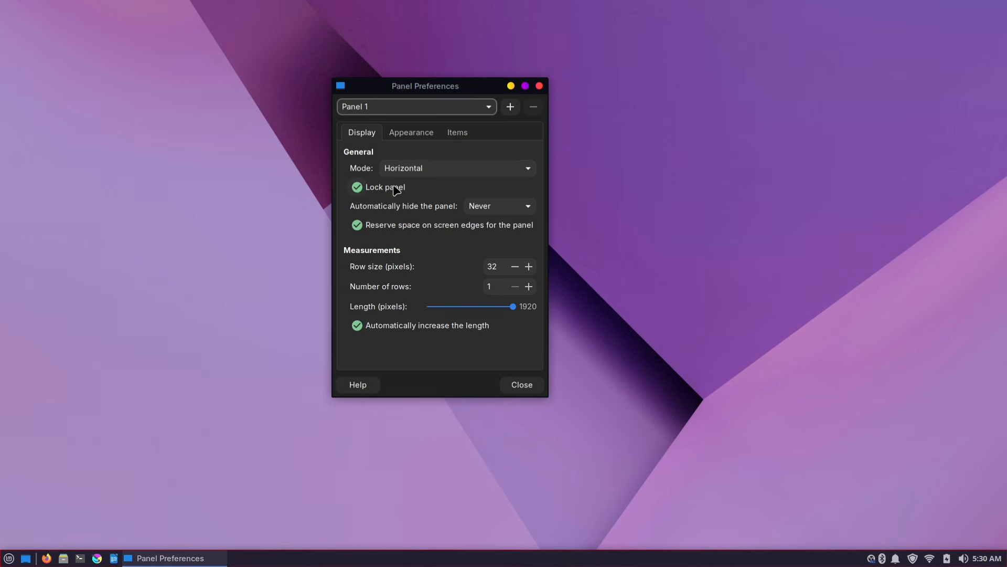
# Step: Unlock Panel 1, try moving it to another edge of the screen, and lock it again
pyautogui.click(357, 188)
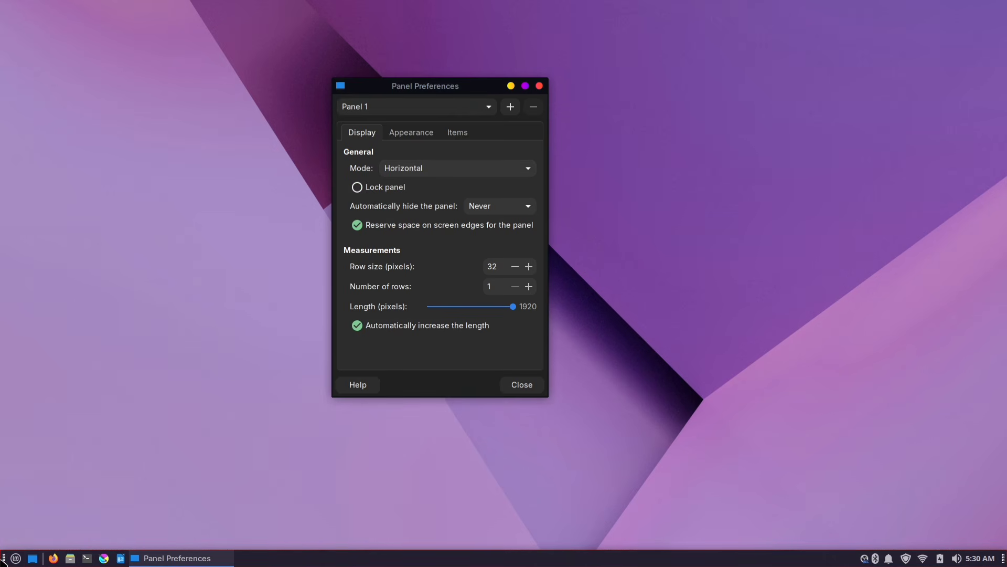
pyautogui.moveTo(2, 559); pyautogui.dragTo(3, 4)
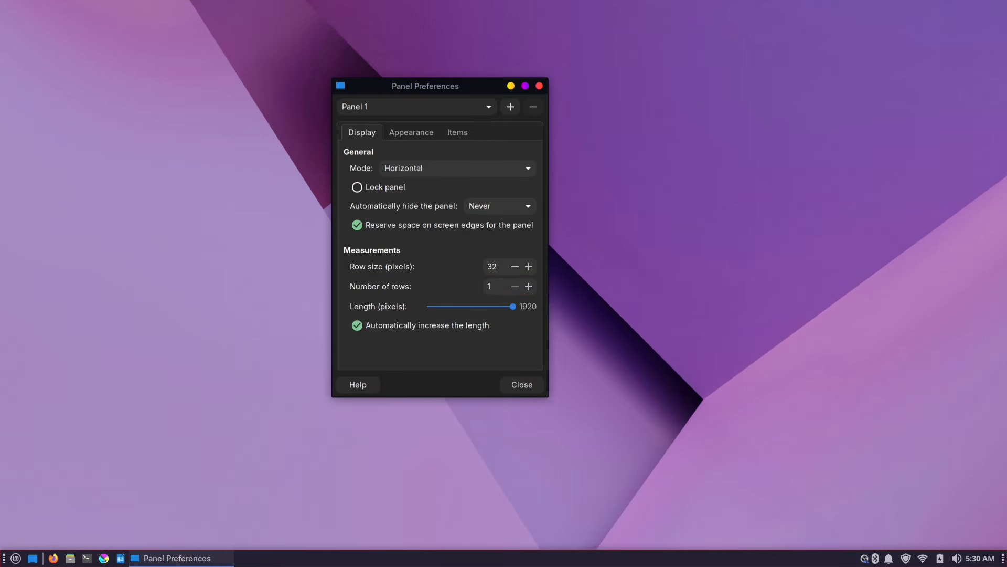
pyautogui.click(357, 187)
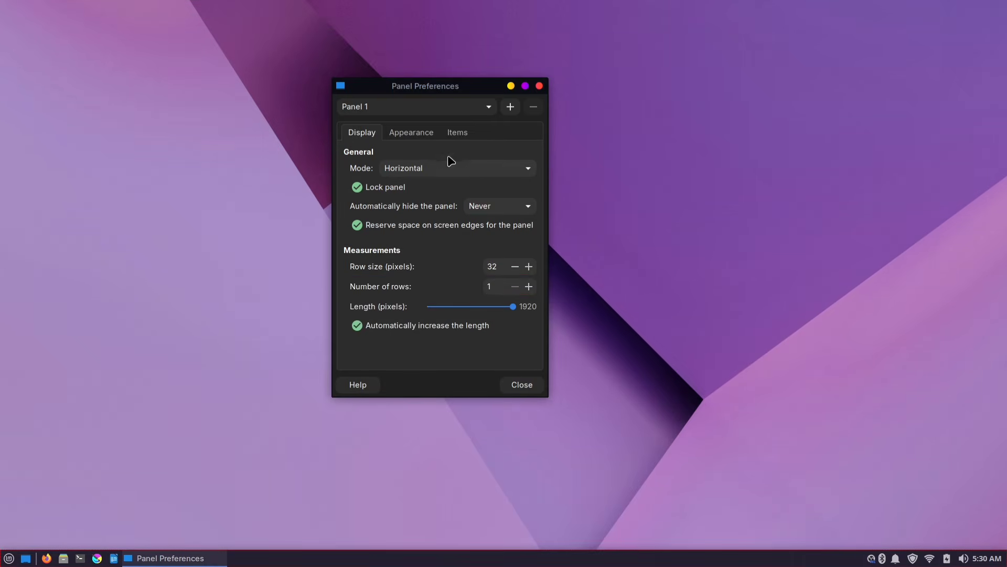
# Step: Try the Vertical and Deskbar modes for Panel 1 and return it to Horizontal
pyautogui.click(452, 169)
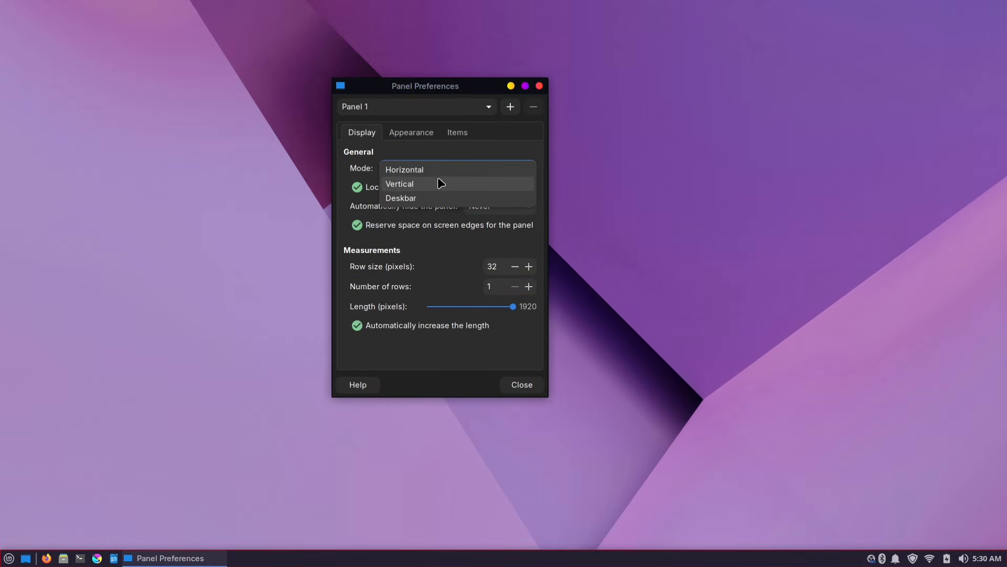
pyautogui.click(441, 183)
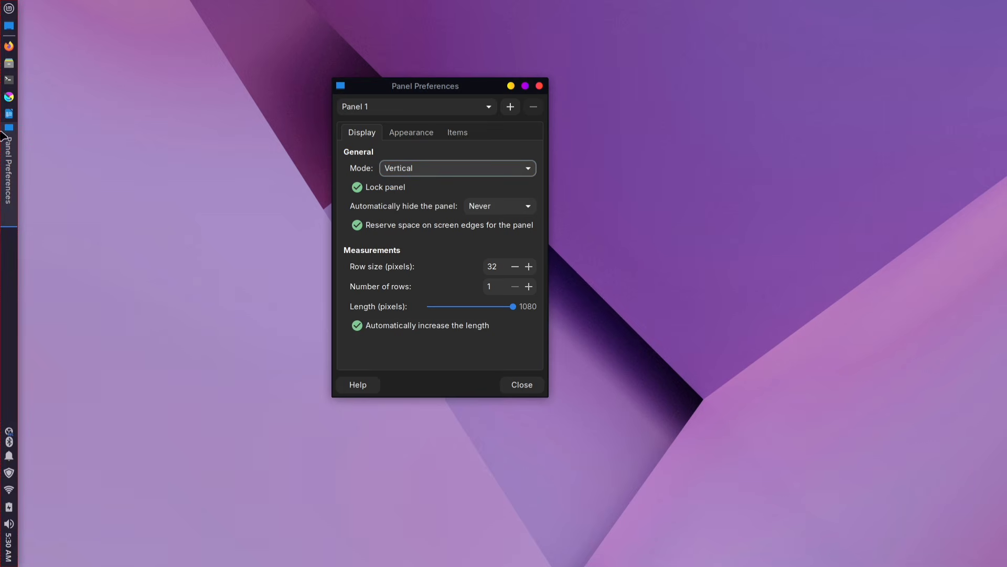
pyautogui.click(461, 173)
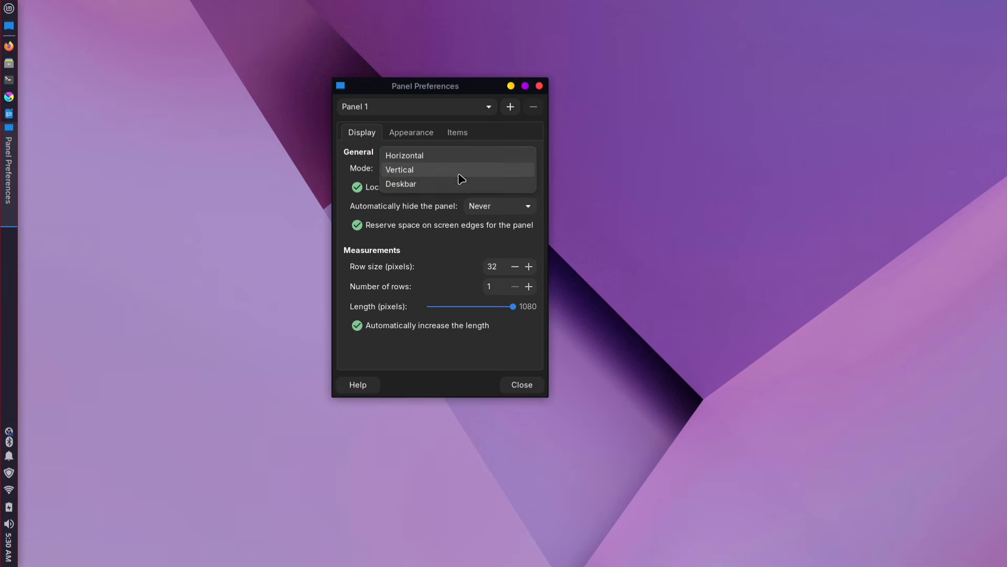
pyautogui.click(449, 189)
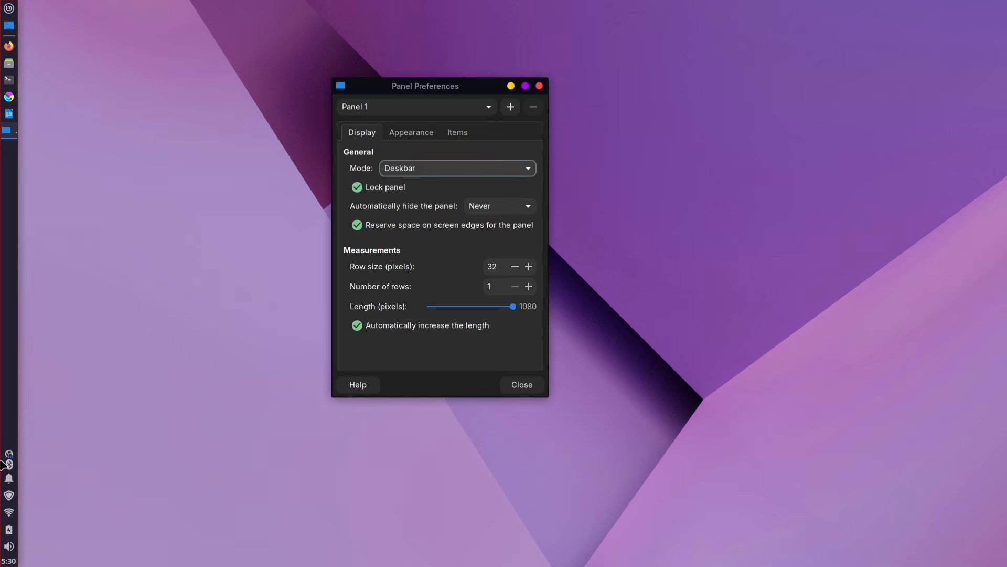
pyautogui.click(435, 173)
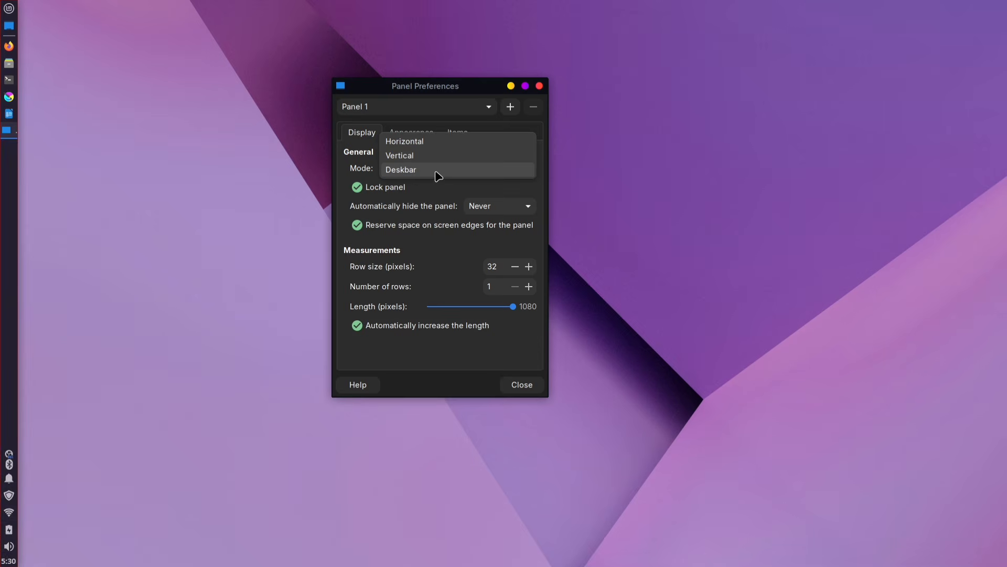
pyautogui.click(435, 142)
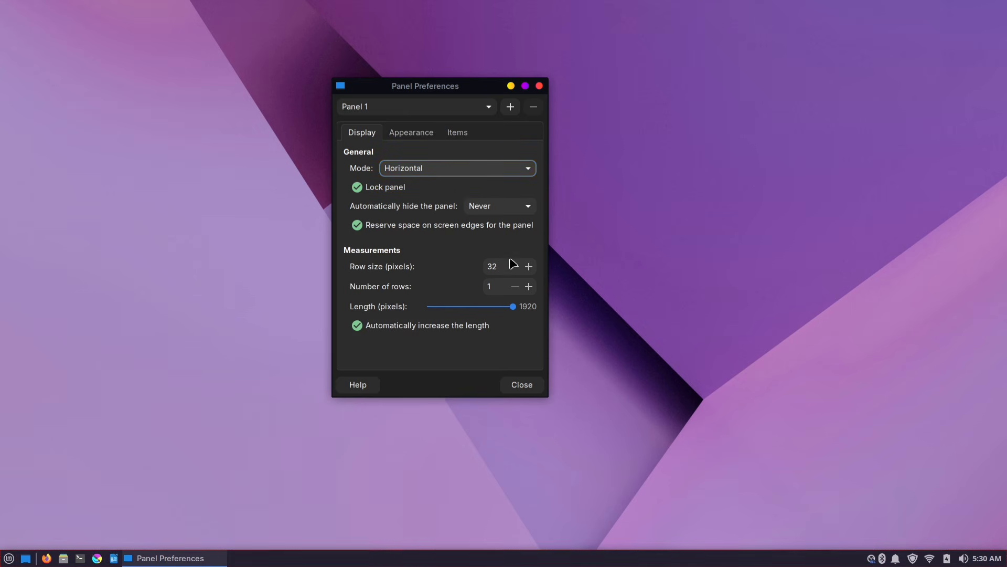
# Step: Set Panel 1's row size to 40 pixels
pyautogui.click(527, 266)
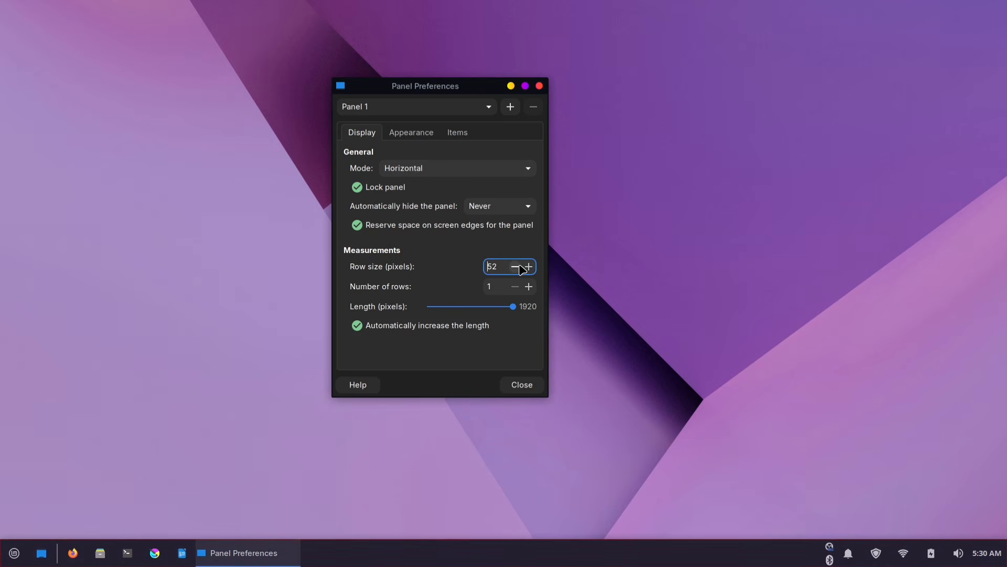
pyautogui.click(516, 267)
pyautogui.click(516, 266)
pyautogui.click(516, 266)
pyautogui.click(516, 267)
pyautogui.click(516, 267)
pyautogui.click(516, 266)
pyautogui.click(516, 267)
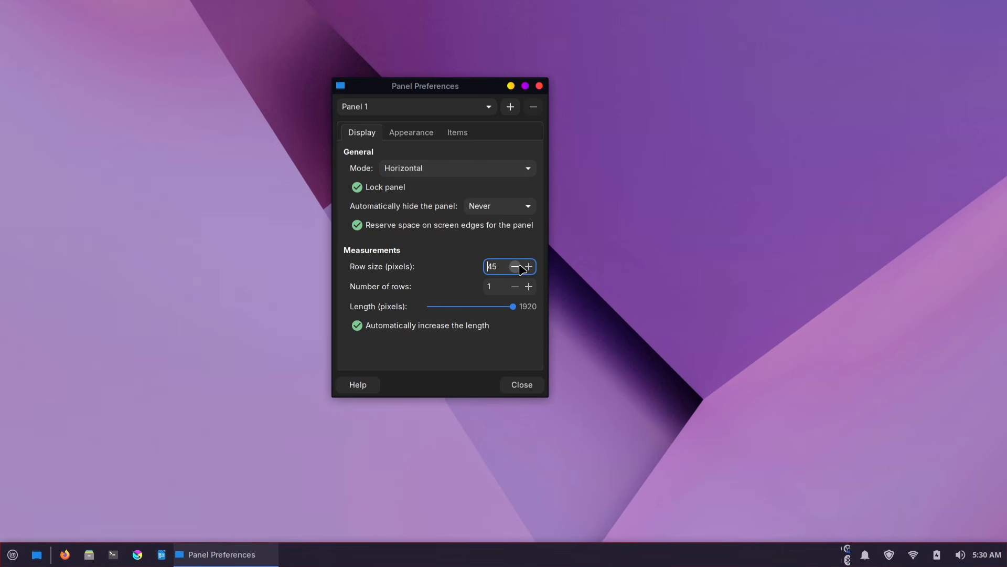
pyautogui.click(516, 266)
pyautogui.click(516, 267)
pyautogui.doubleClick(517, 266)
pyautogui.click(517, 267)
pyautogui.click(516, 266)
pyautogui.click(517, 267)
pyautogui.click(519, 265)
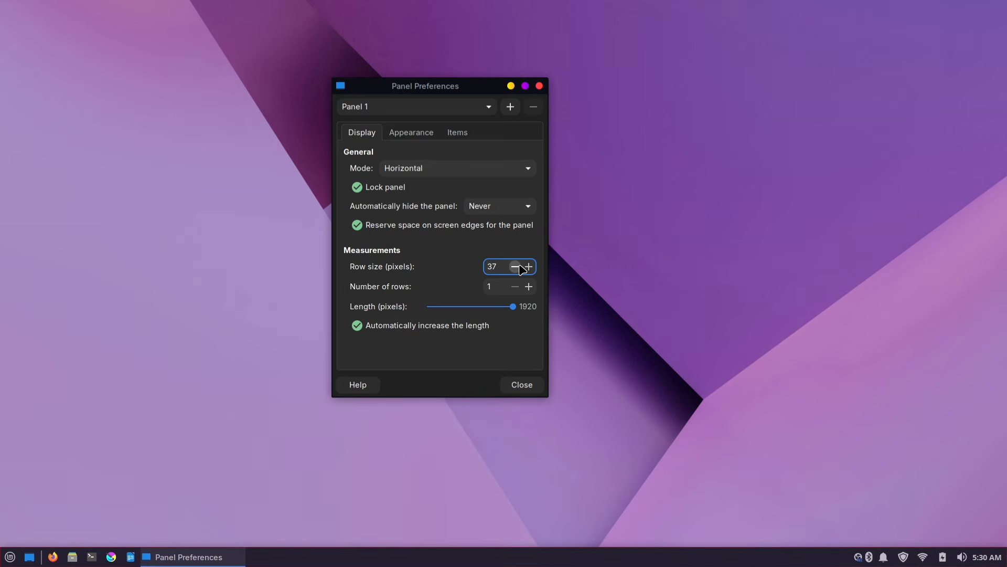
pyautogui.click(534, 263)
pyautogui.click(534, 264)
pyautogui.click(535, 264)
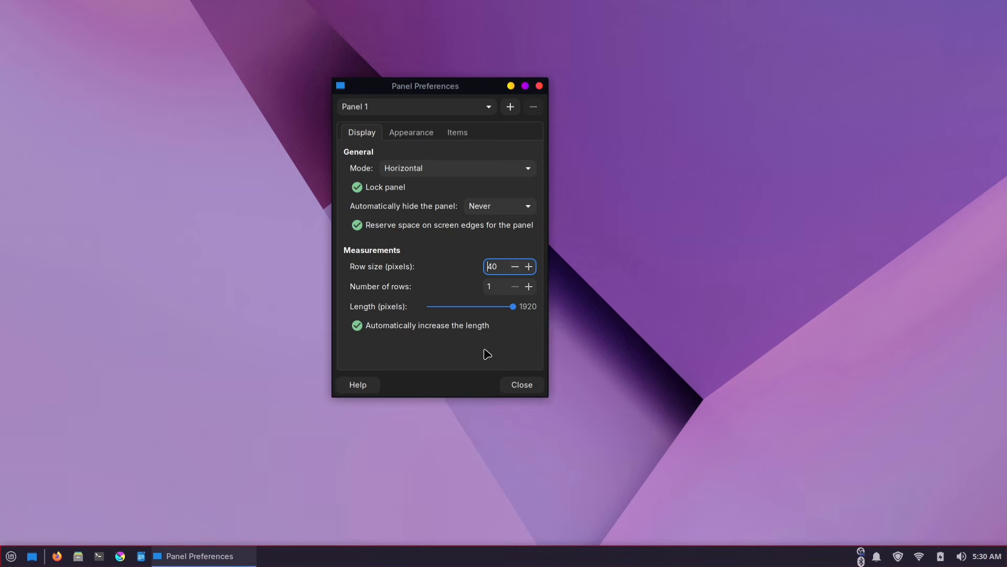
# Step: Keep Solid color as Panel 1's background style and open the panel colour picker
pyautogui.click(405, 131)
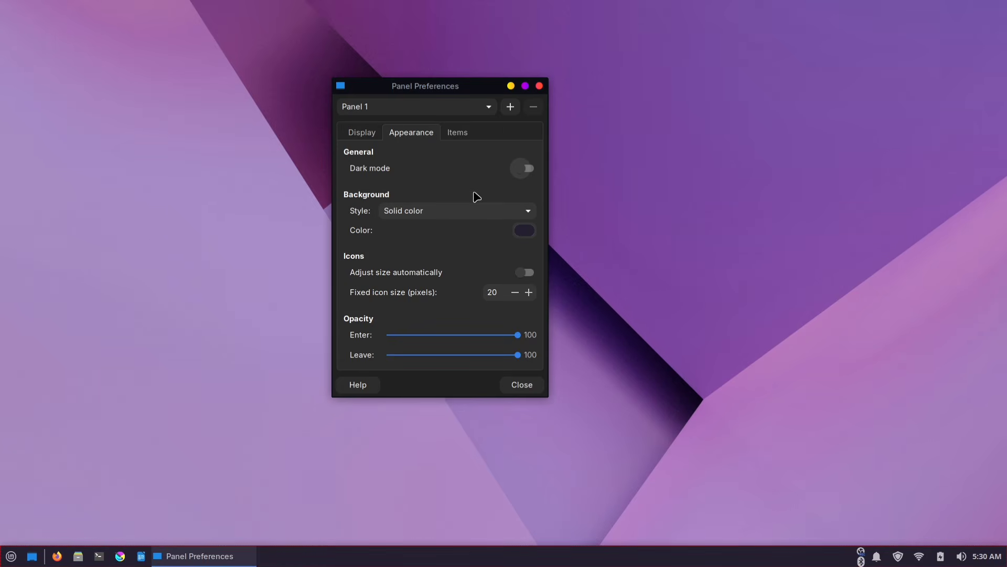
pyautogui.click(420, 210)
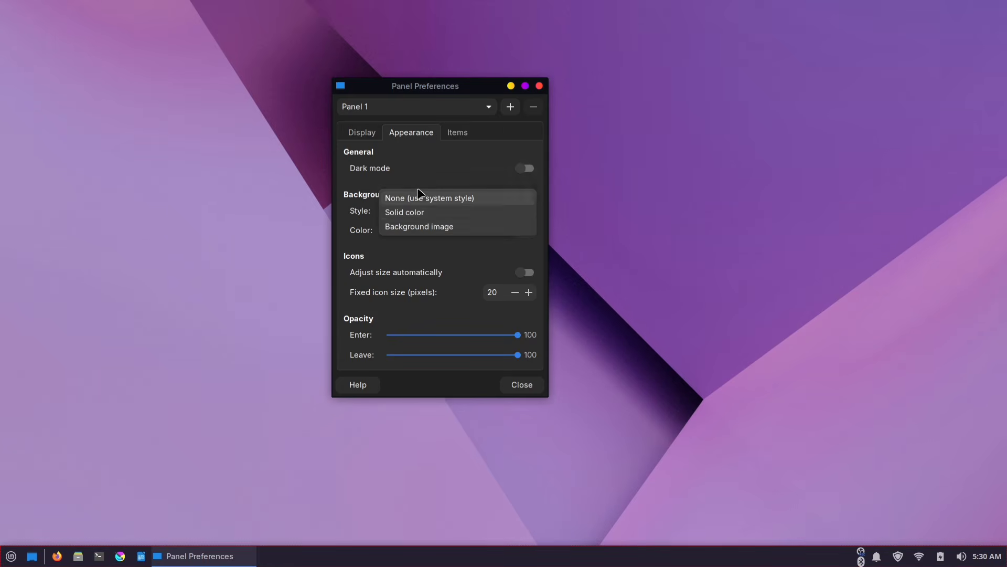
pyautogui.click(429, 213)
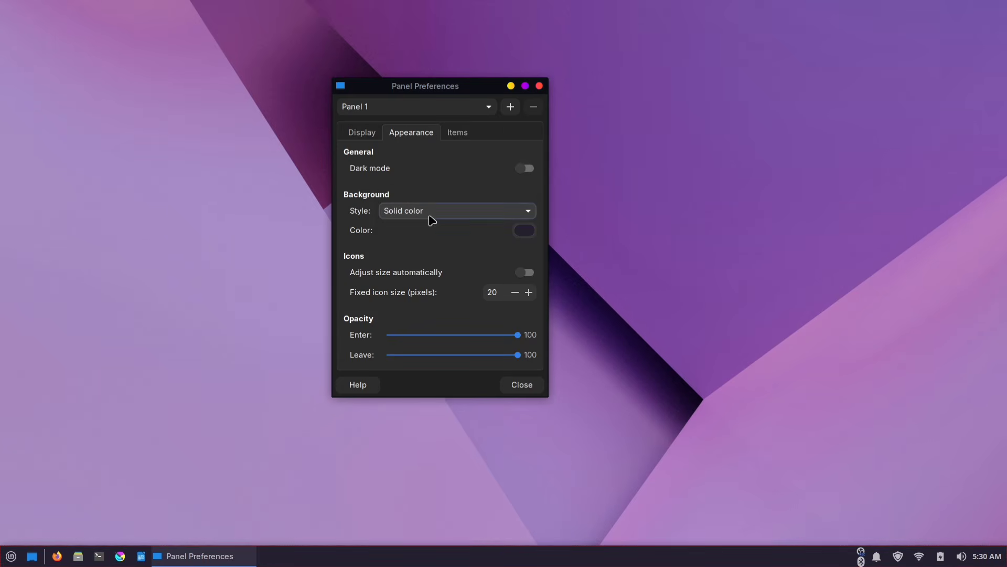
pyautogui.click(522, 229)
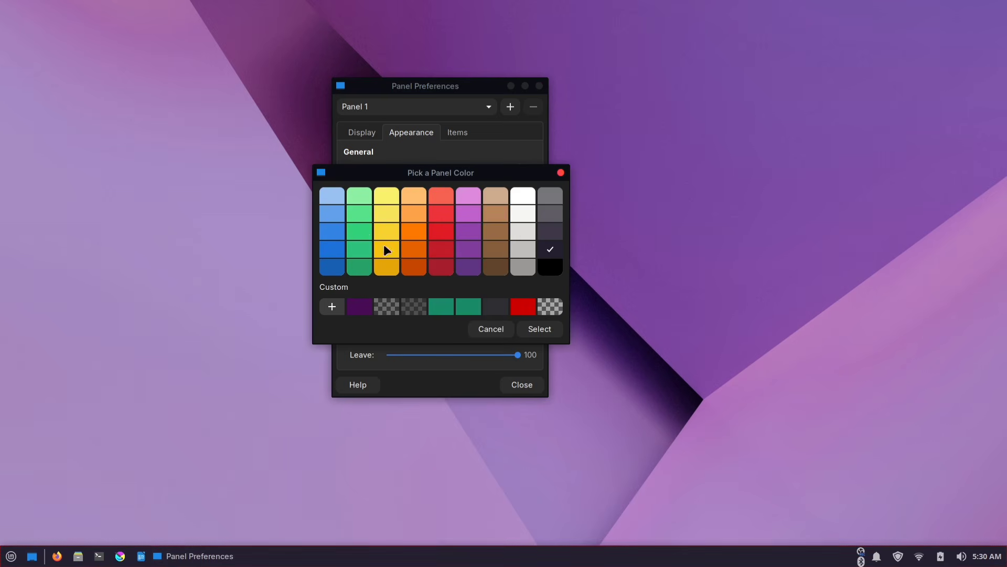
# Step: Try out a custom color for the panel's solid background
pyautogui.click(332, 307)
pyautogui.moveTo(453, 383); pyautogui.dragTo(344, 387)
pyautogui.click(374, 364)
pyautogui.click(506, 401)
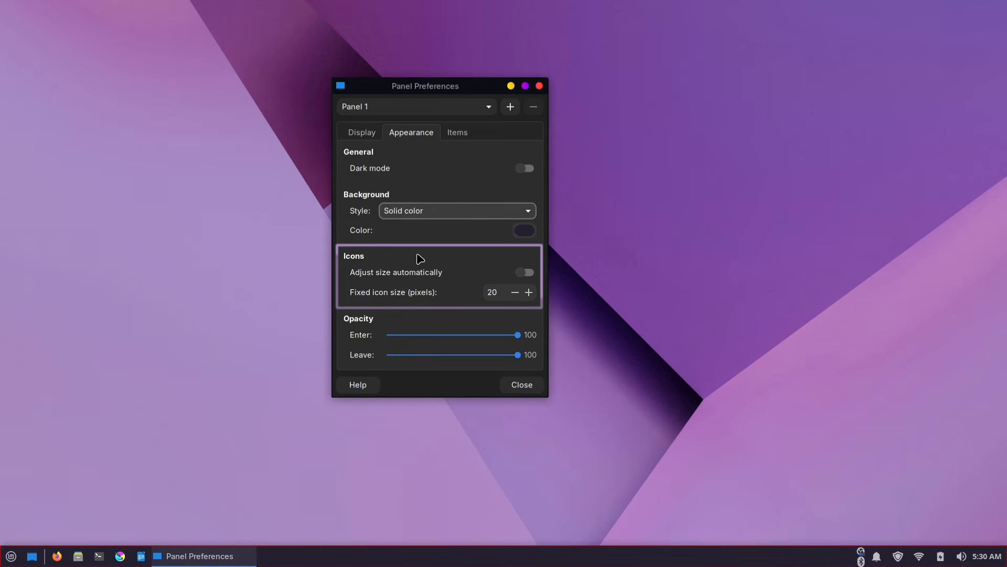
# Step: Turn the panel's automatic icon size adjustment on and back off, and set the fixed icon size to 26 pixels
pyautogui.click(525, 273)
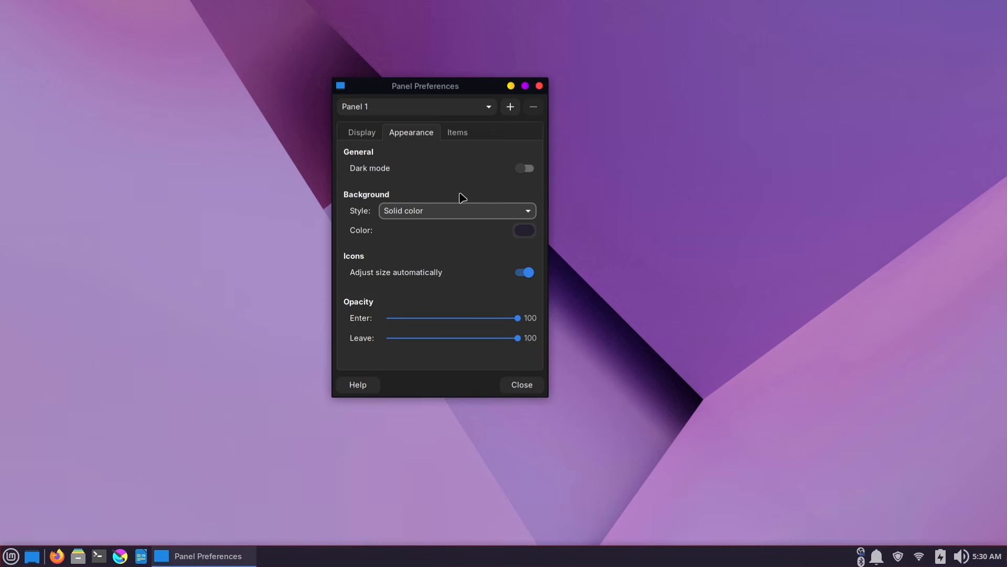
pyautogui.click(526, 273)
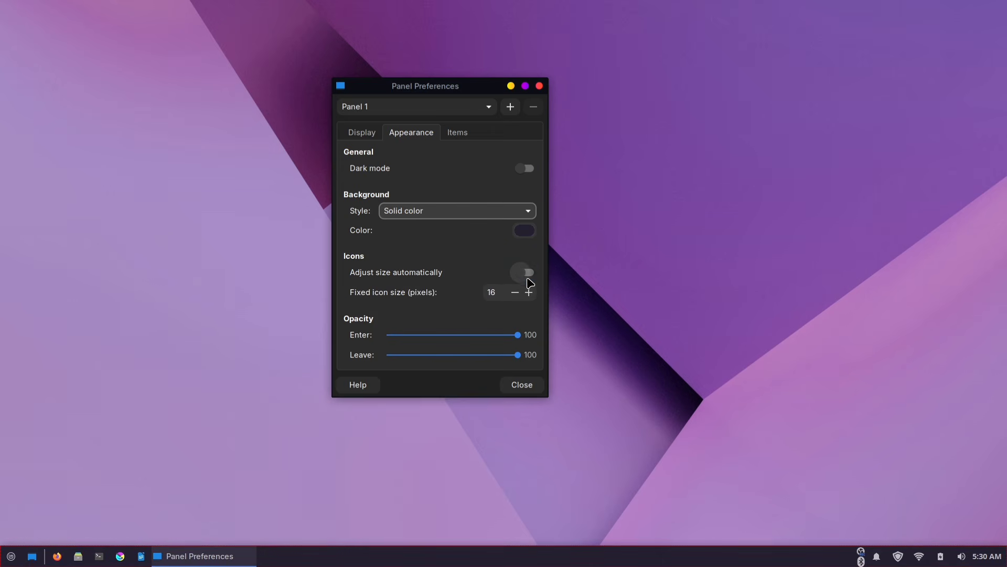
pyautogui.click(529, 292)
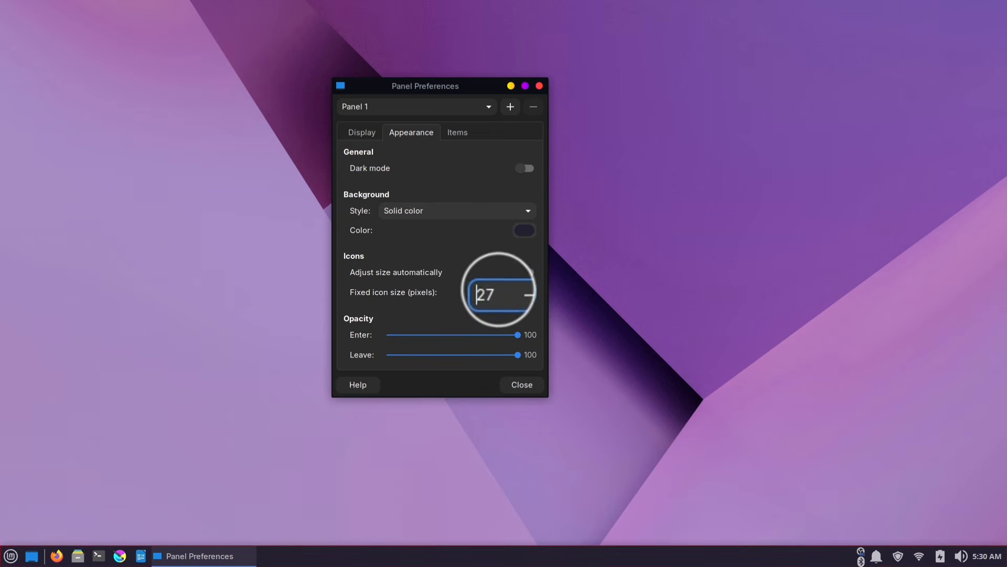
pyautogui.click(528, 293)
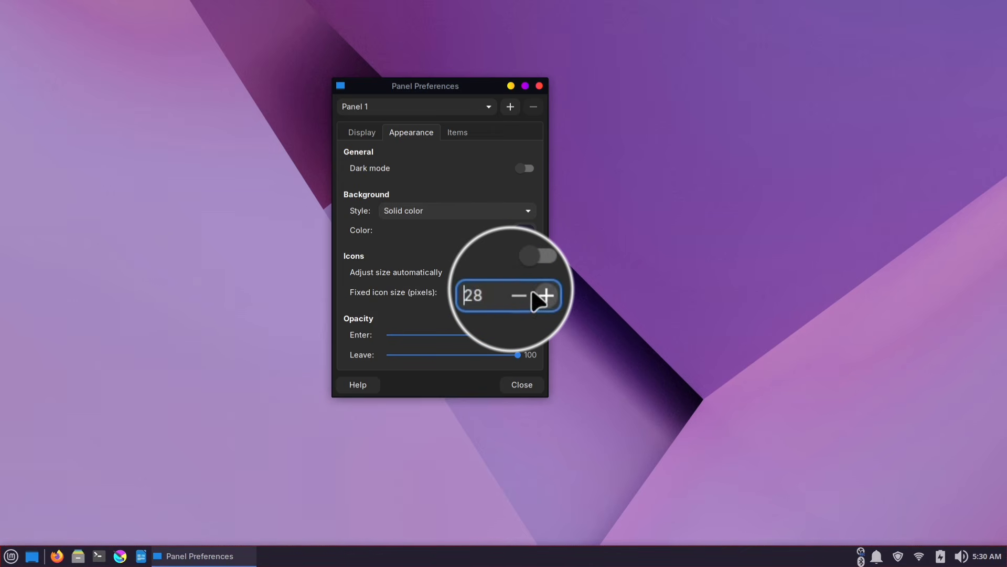
pyautogui.click(518, 293)
pyautogui.click(518, 294)
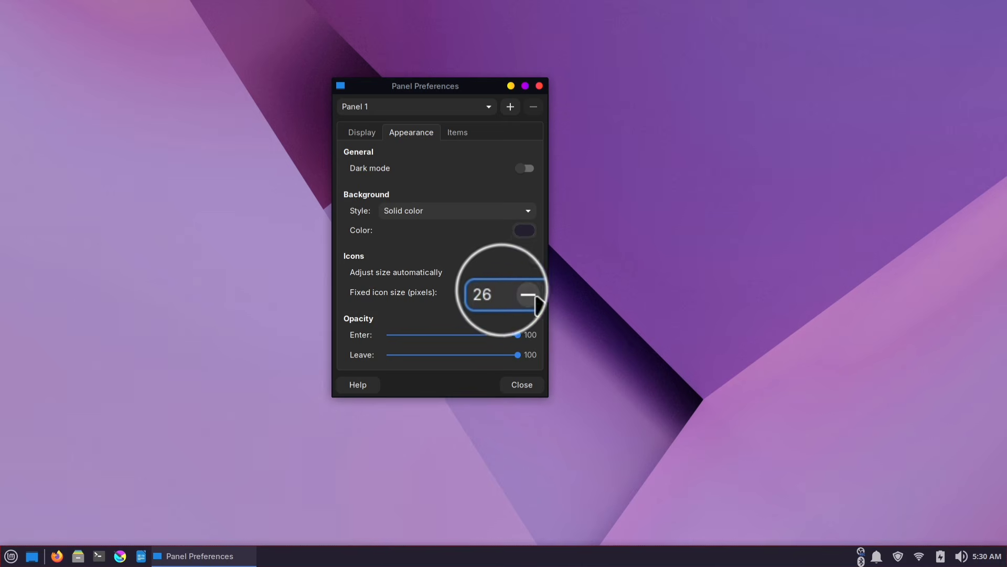
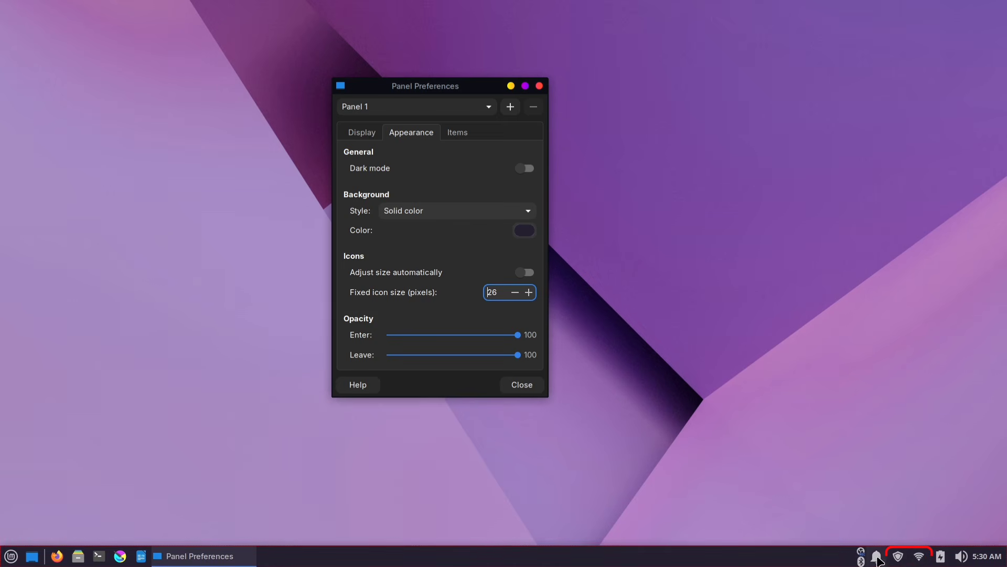
# Step: Open the settings of the XApp Status Plugin panel item and move its window clear of Panel Preferences
pyautogui.click(458, 137)
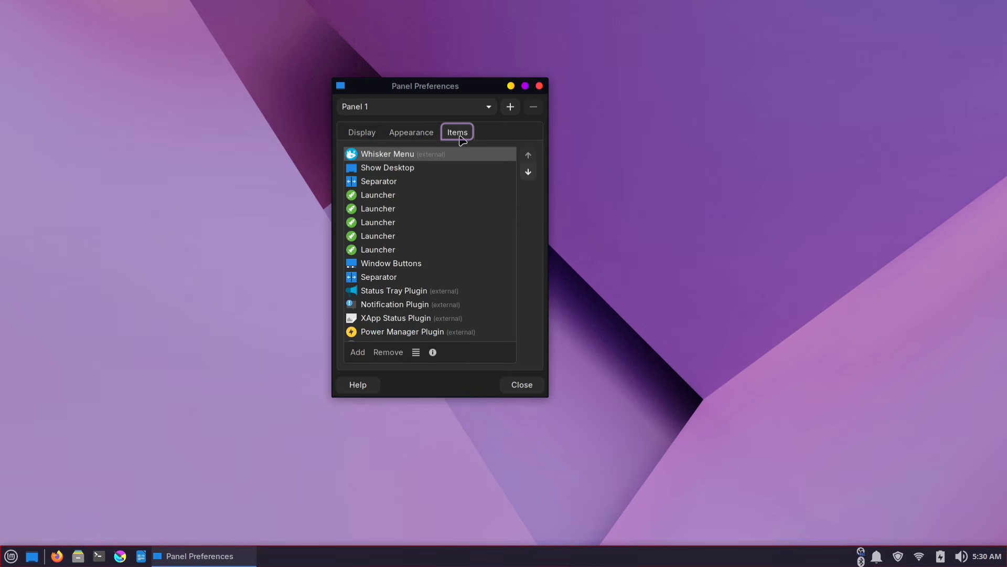
pyautogui.click(401, 153)
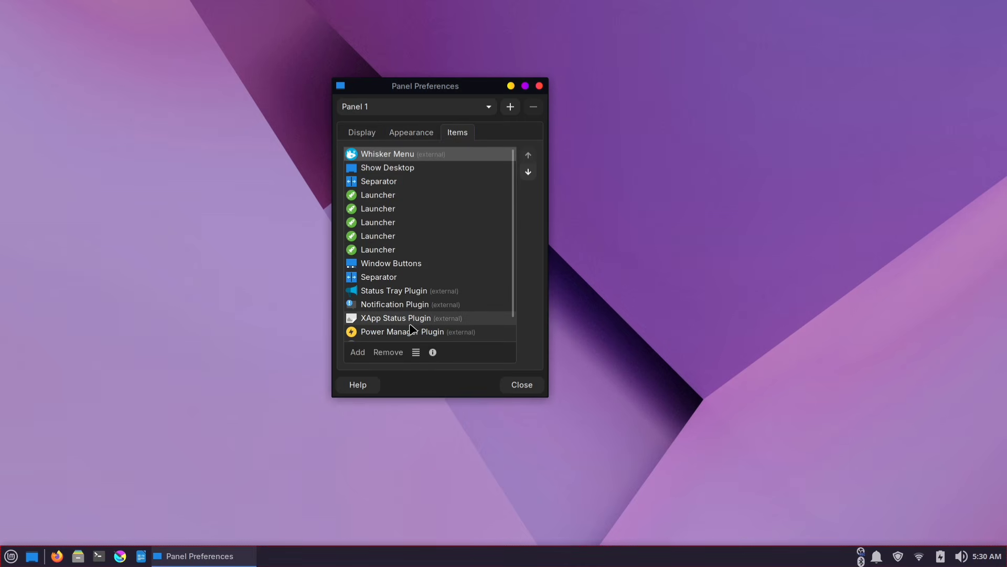
pyautogui.scroll(-1, 414, 304)
pyautogui.click(422, 293)
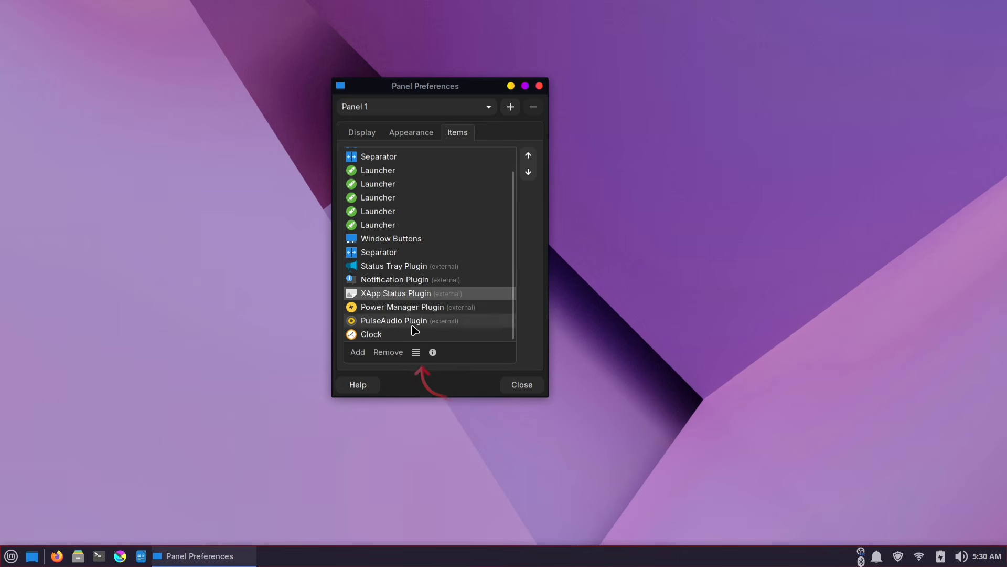
pyautogui.click(416, 352)
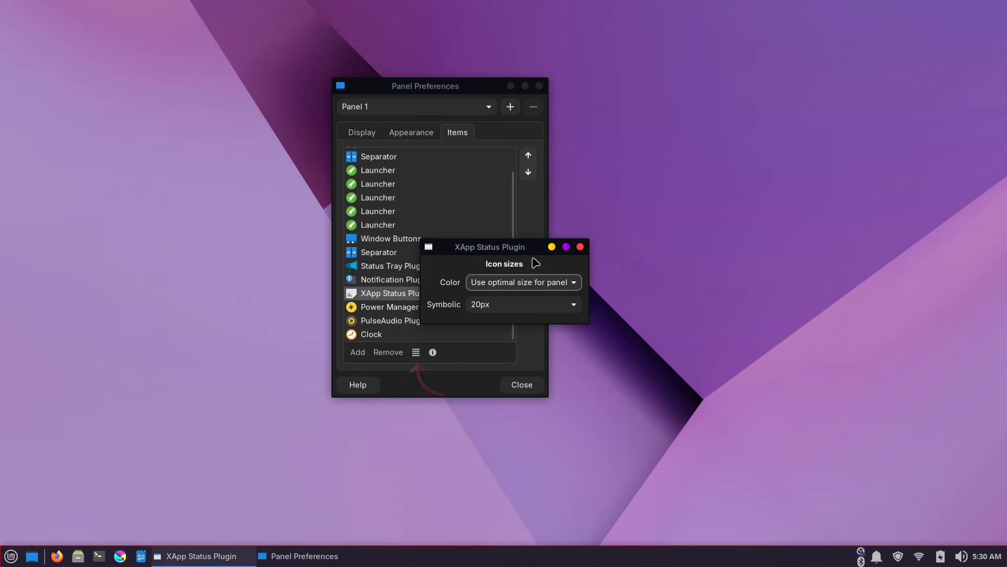
pyautogui.moveTo(495, 248); pyautogui.dragTo(656, 304)
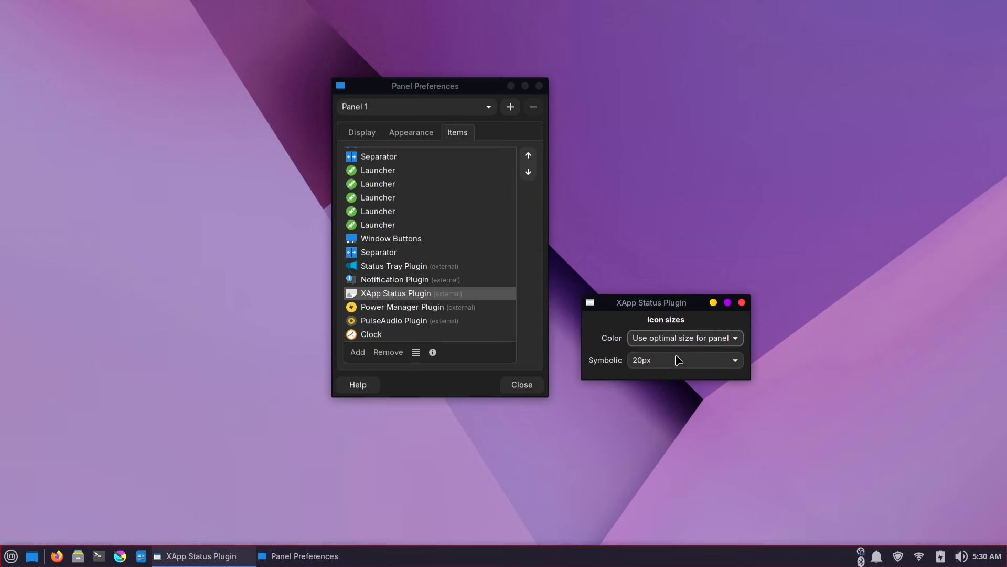
# Step: Set the XApp Status Plugin's symbolic icon size to 24px, after trying 22px and 32px
pyautogui.click(673, 359)
pyautogui.click(666, 383)
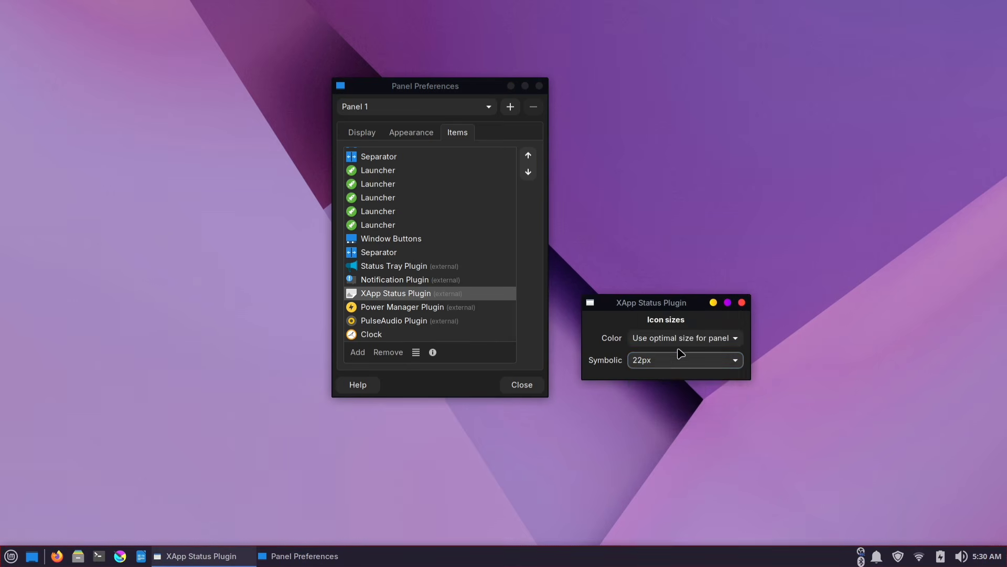
pyautogui.click(679, 360)
pyautogui.click(673, 390)
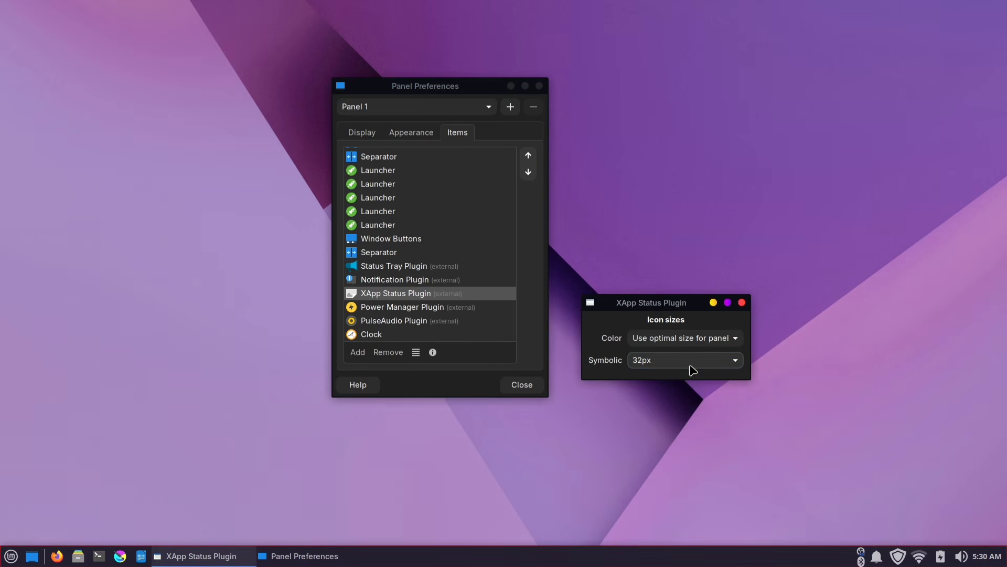
pyautogui.click(691, 360)
pyautogui.click(672, 347)
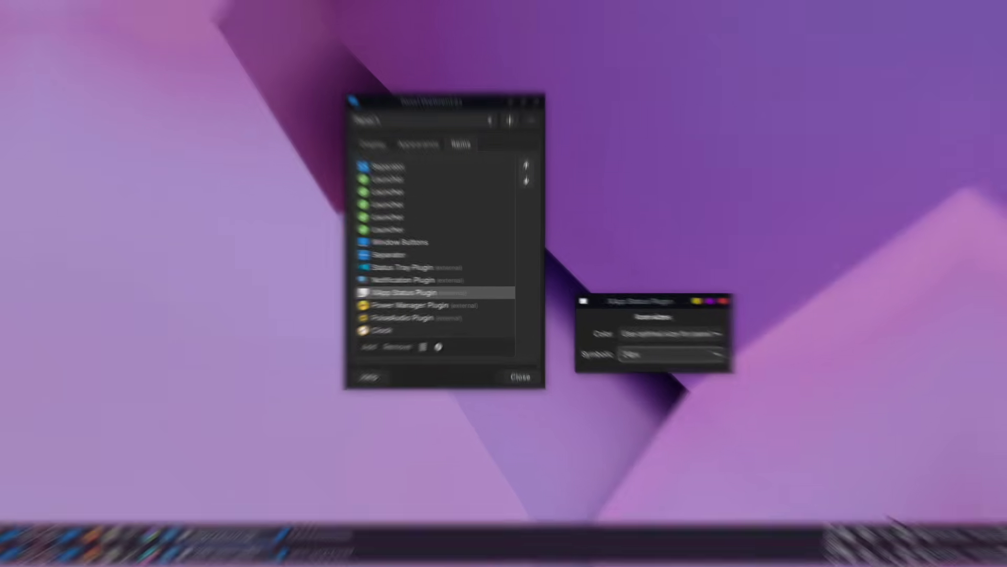
# Step: Open the settings of the Clock panel item and move its window beside Panel Preferences
pyautogui.click(372, 336)
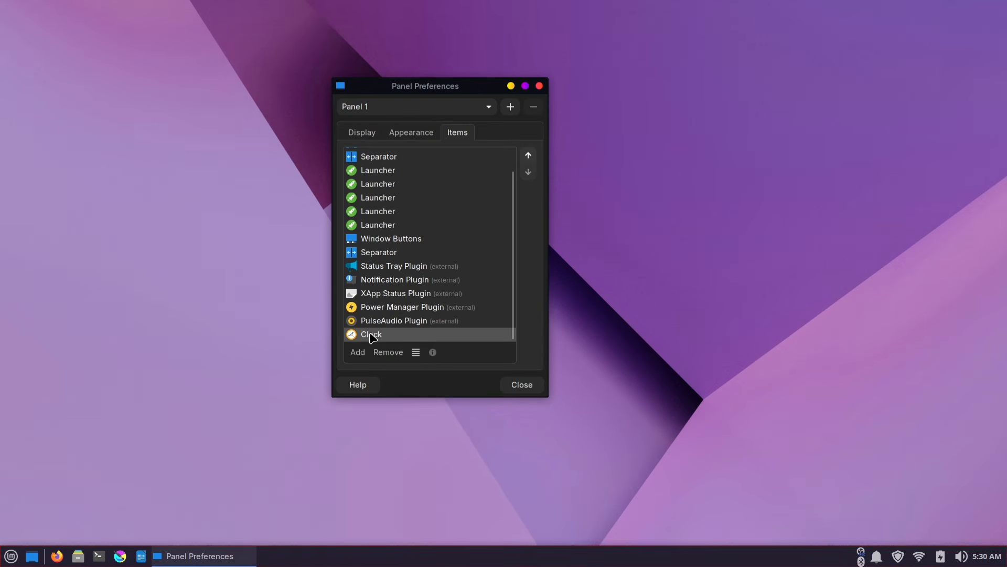
pyautogui.click(416, 353)
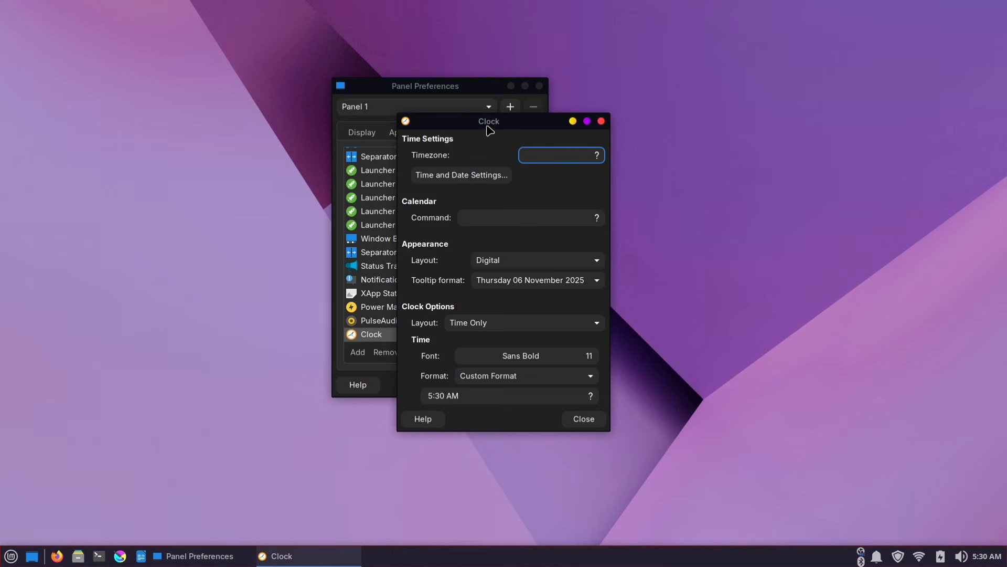
pyautogui.moveTo(489, 124); pyautogui.dragTo(704, 117)
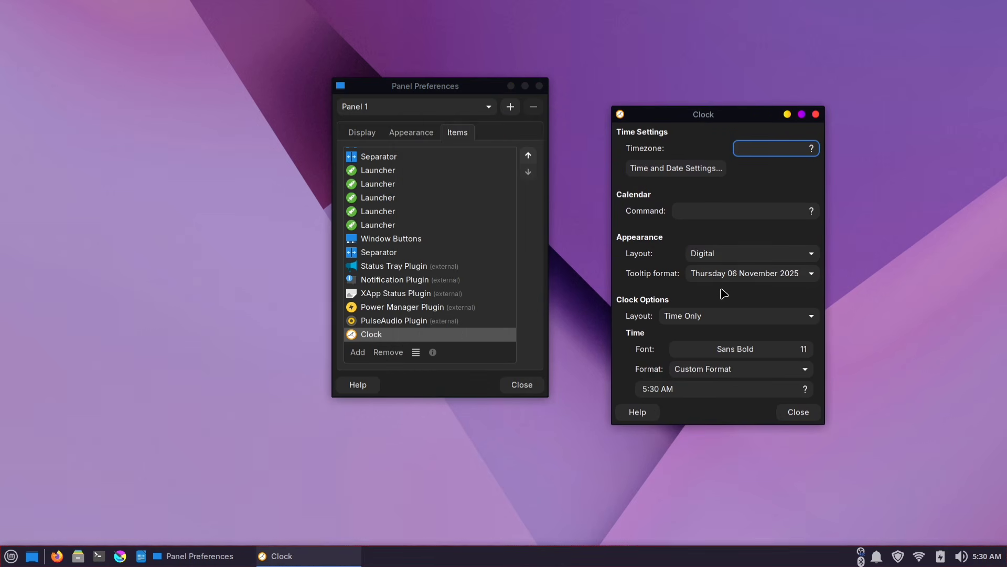
# Step: Set the clock layout to Date Only, after trying Time, then date, and choose the date format Thu, Nov 06, 2025
pyautogui.click(744, 317)
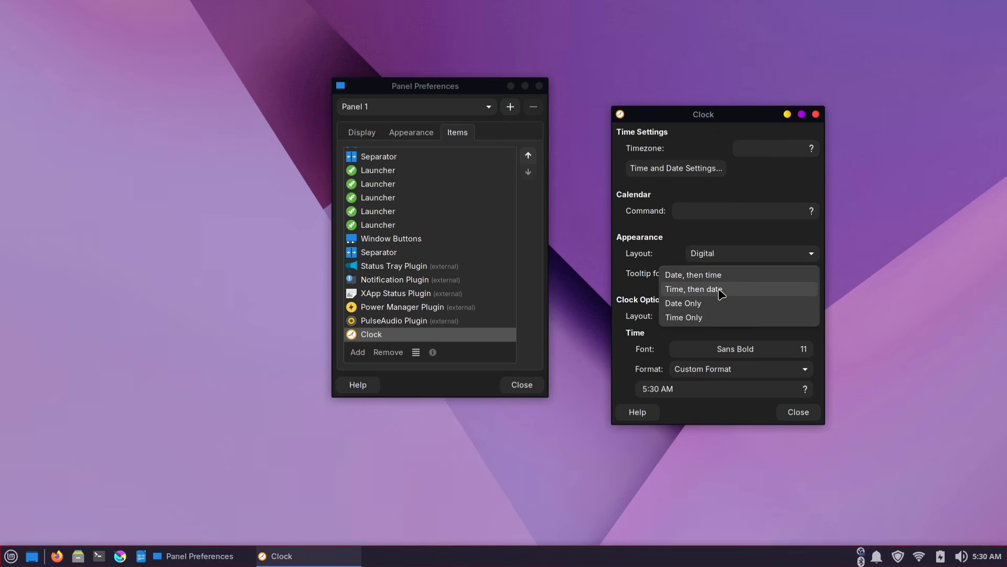
pyautogui.click(721, 303)
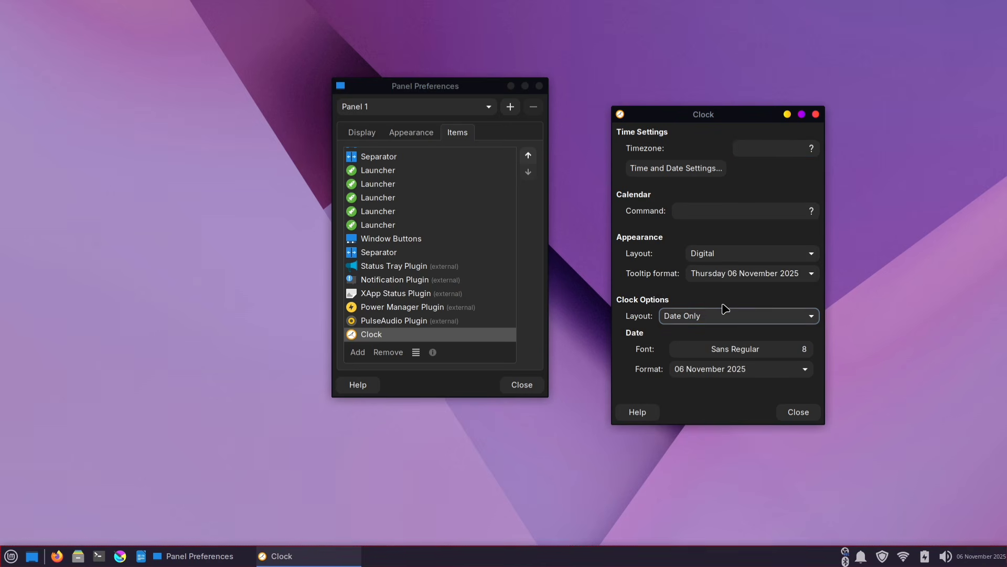
pyautogui.click(760, 319)
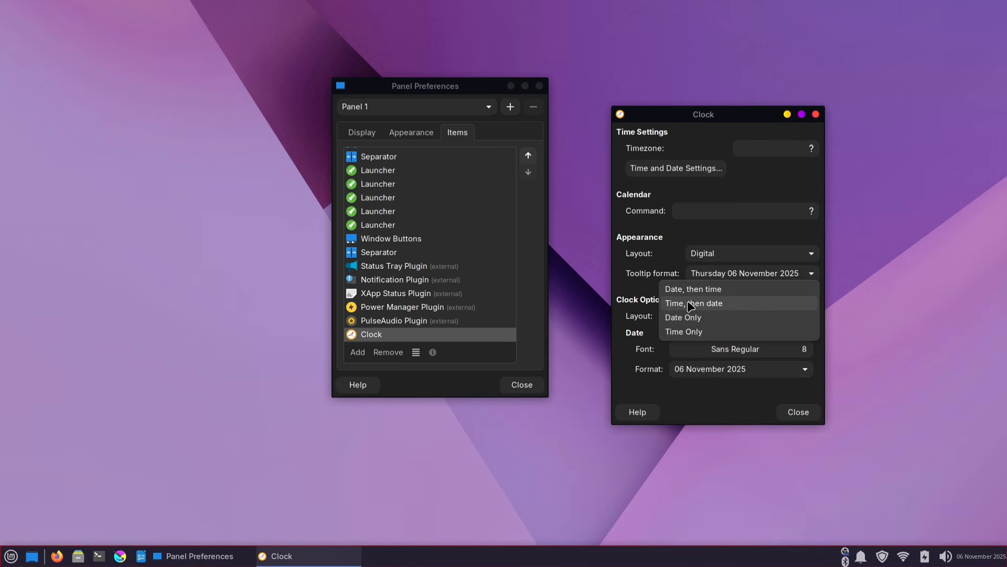
pyautogui.click(707, 303)
pyautogui.click(723, 321)
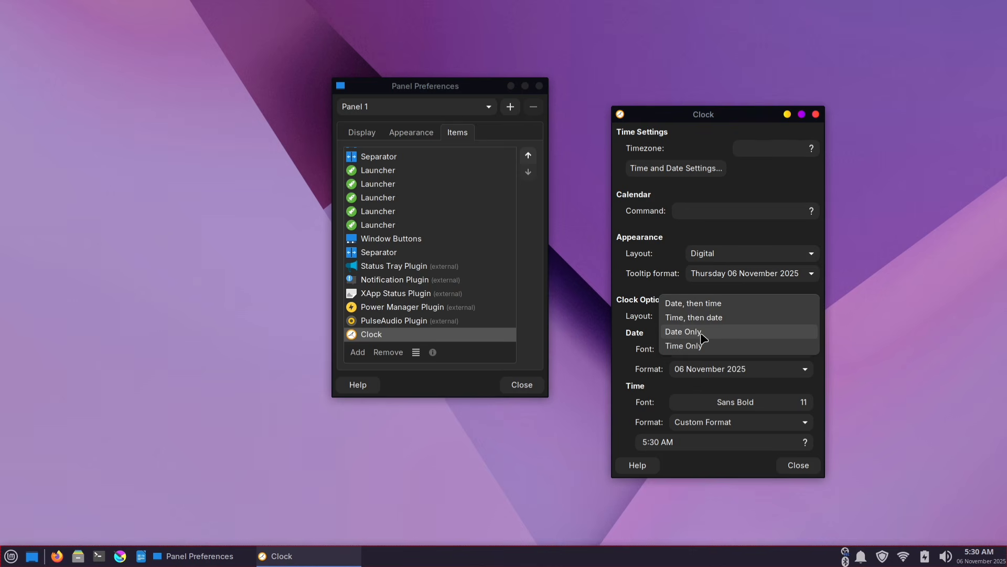
pyautogui.click(702, 333)
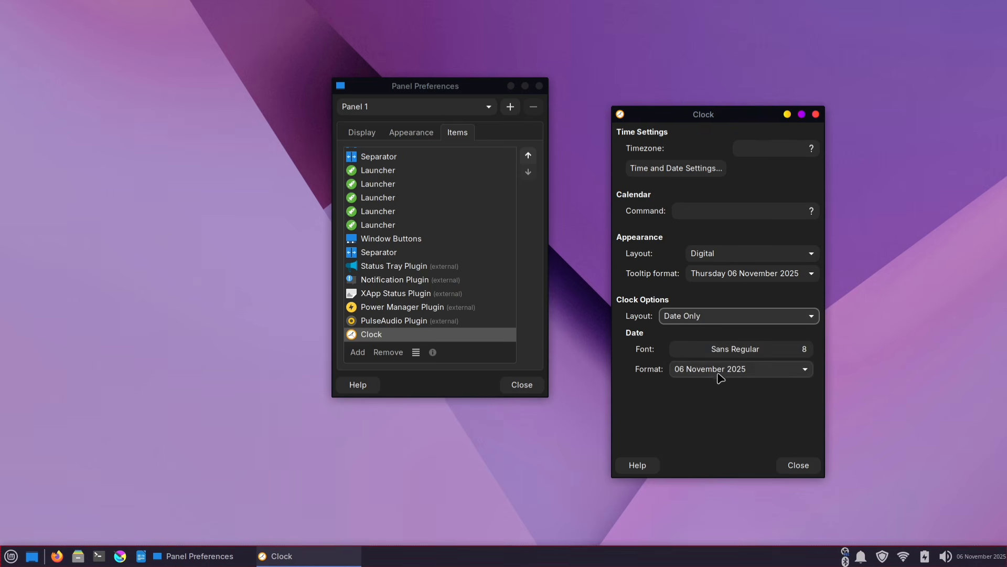
pyautogui.click(742, 372)
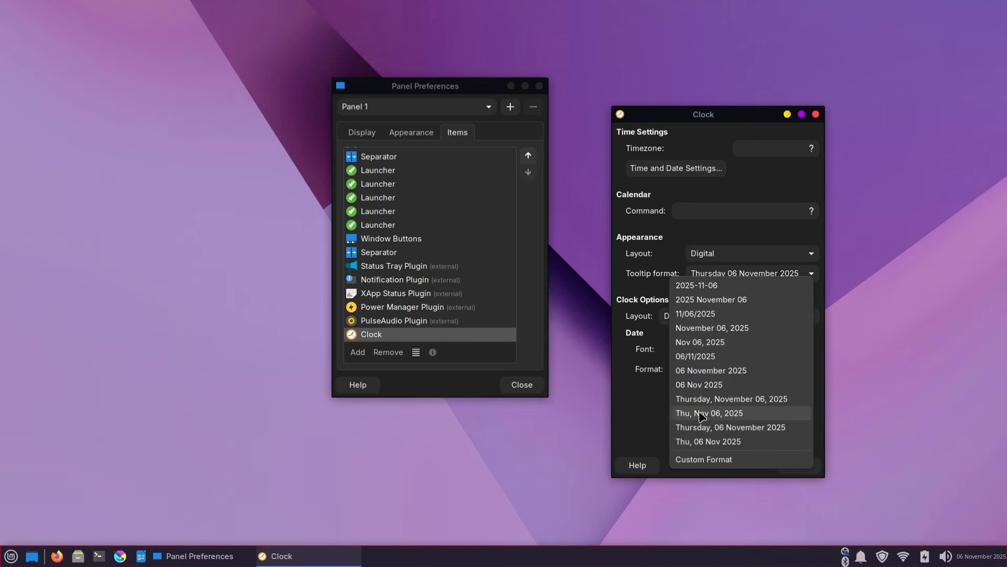
pyautogui.click(762, 418)
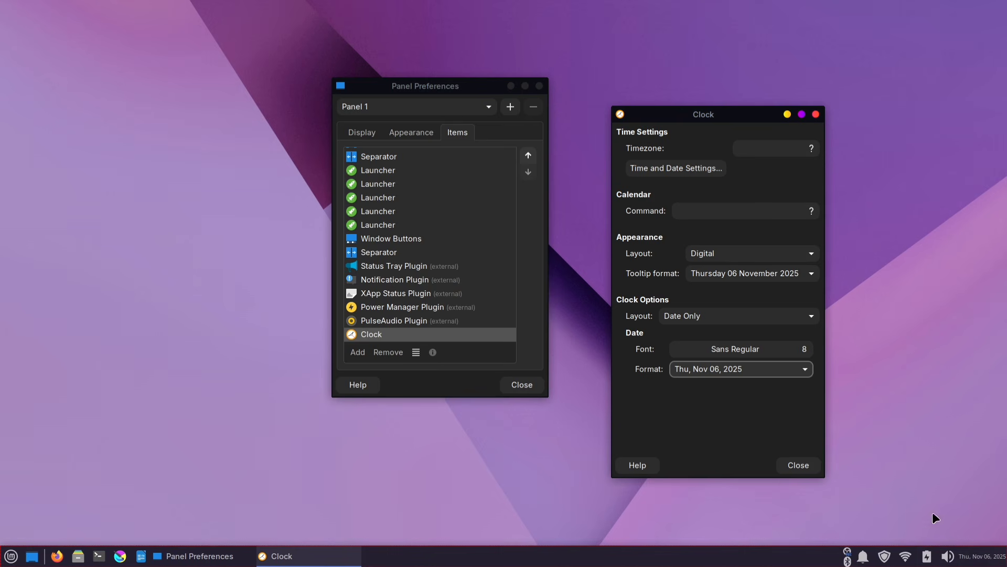
# Step: Set the clock's date font to Inter Regular at size 12
pyautogui.click(776, 350)
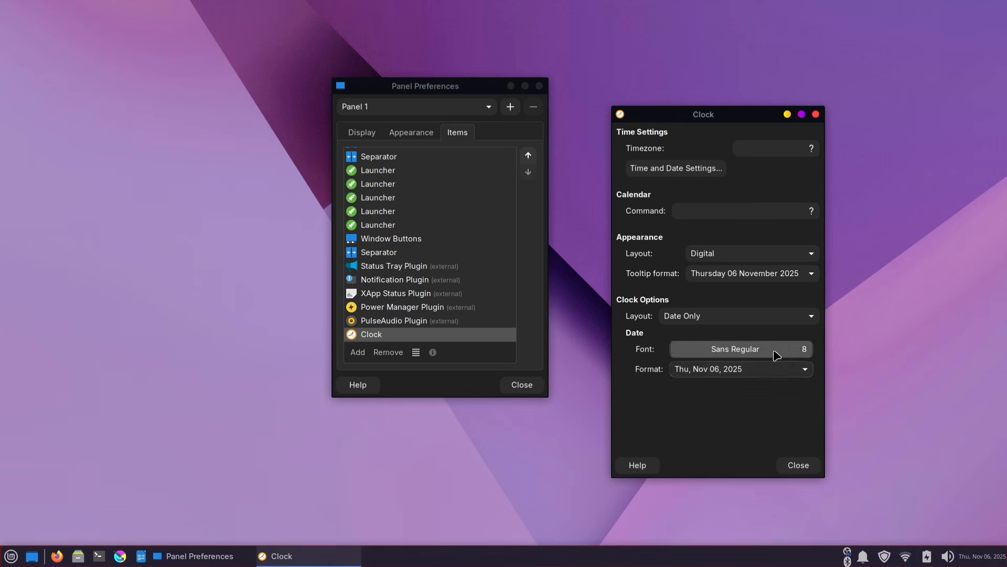
pyautogui.write('i')
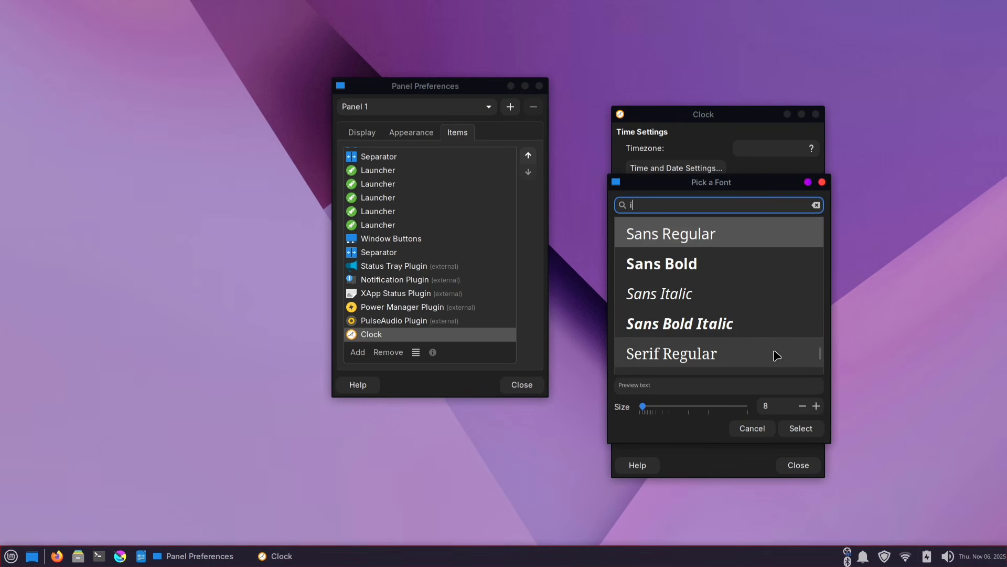
pyautogui.write('nter')
pyautogui.scroll(2, 709, 268)
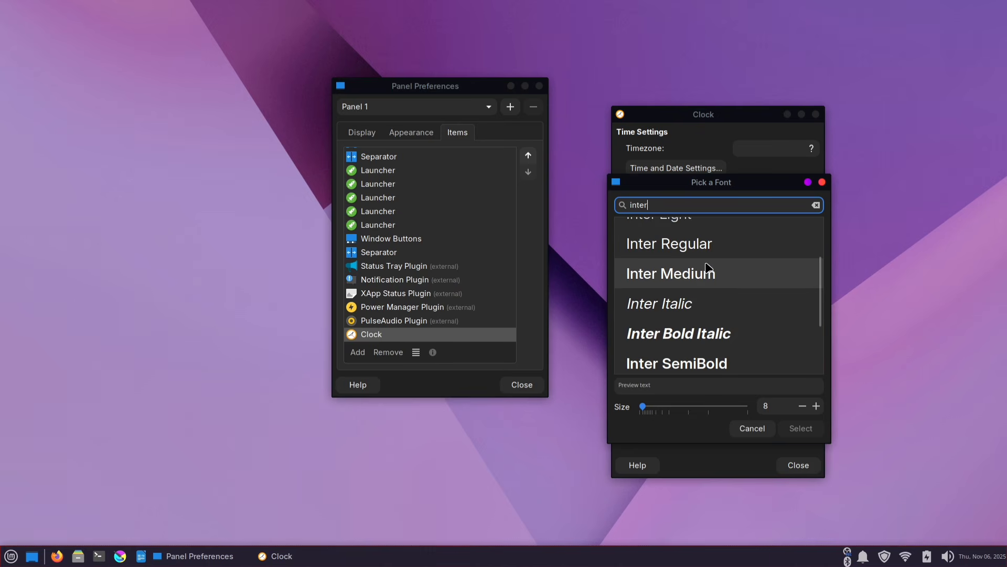
pyautogui.click(709, 253)
pyautogui.click(816, 406)
pyautogui.click(817, 405)
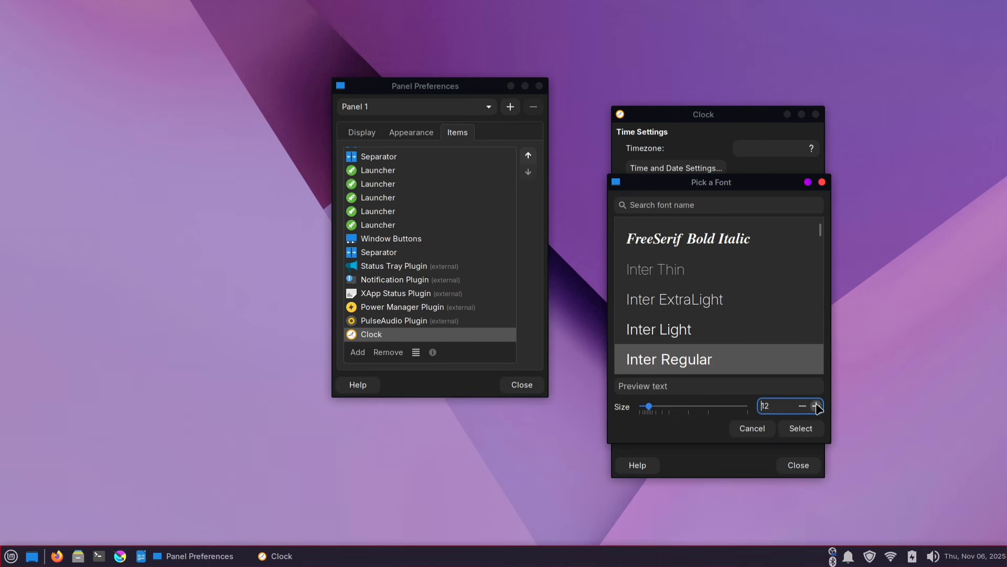
pyautogui.click(802, 429)
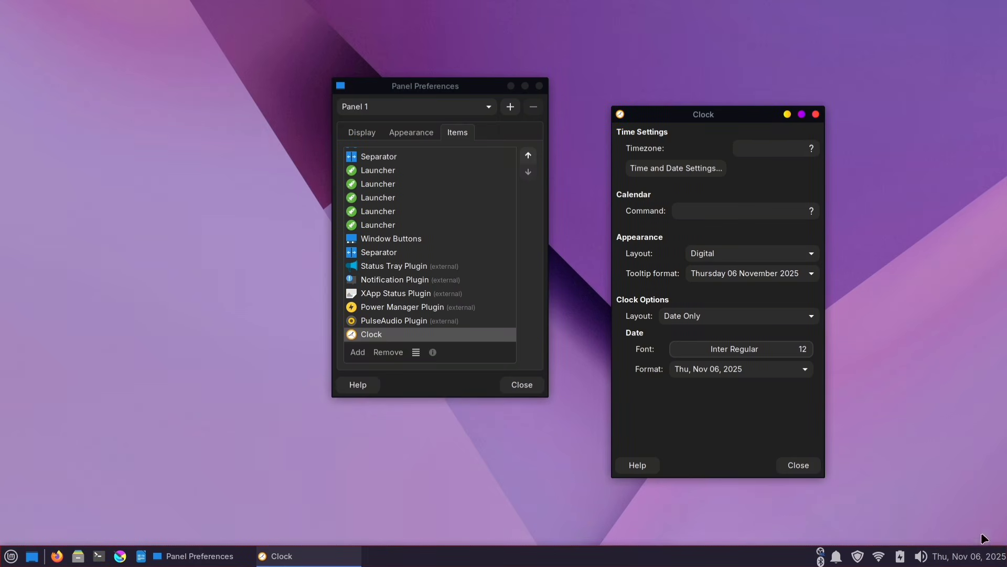
# Step: Switch the clock's date format to Custom Format and adjust the blank spaces before and after %a, %b %d, %Y
pyautogui.click(745, 370)
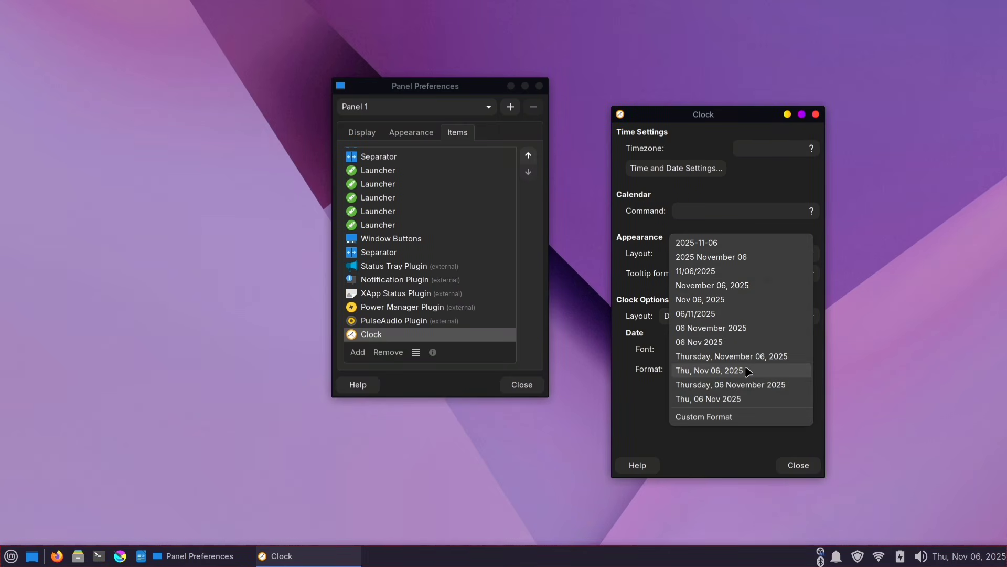
pyautogui.click(745, 417)
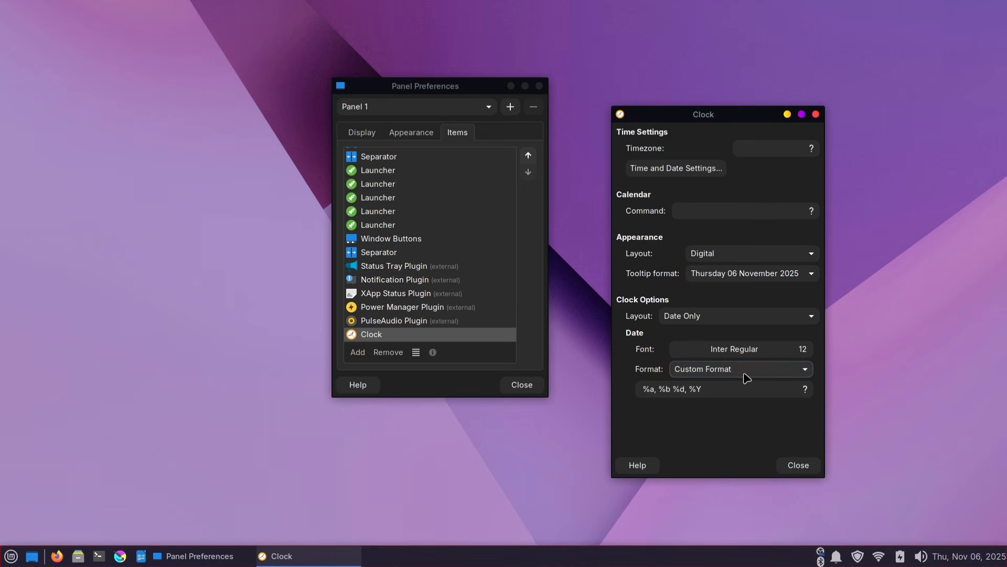
pyautogui.click(727, 392)
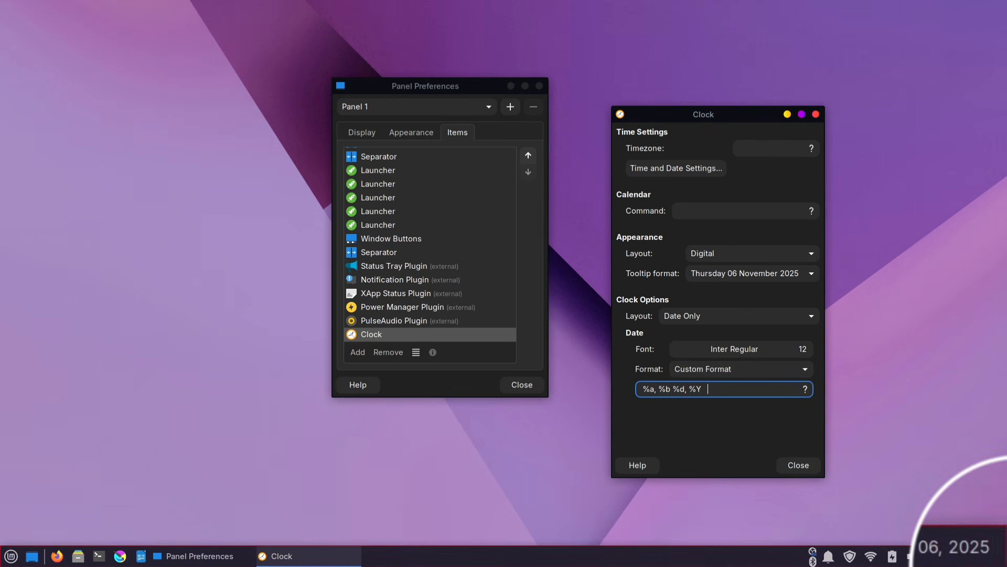
pyautogui.click(645, 389)
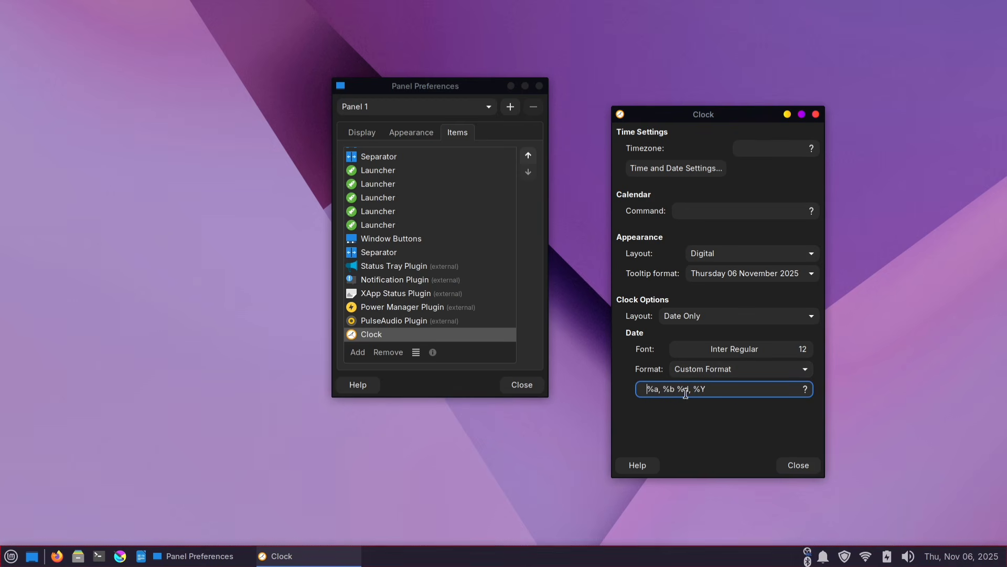
pyautogui.press('BackSpace')
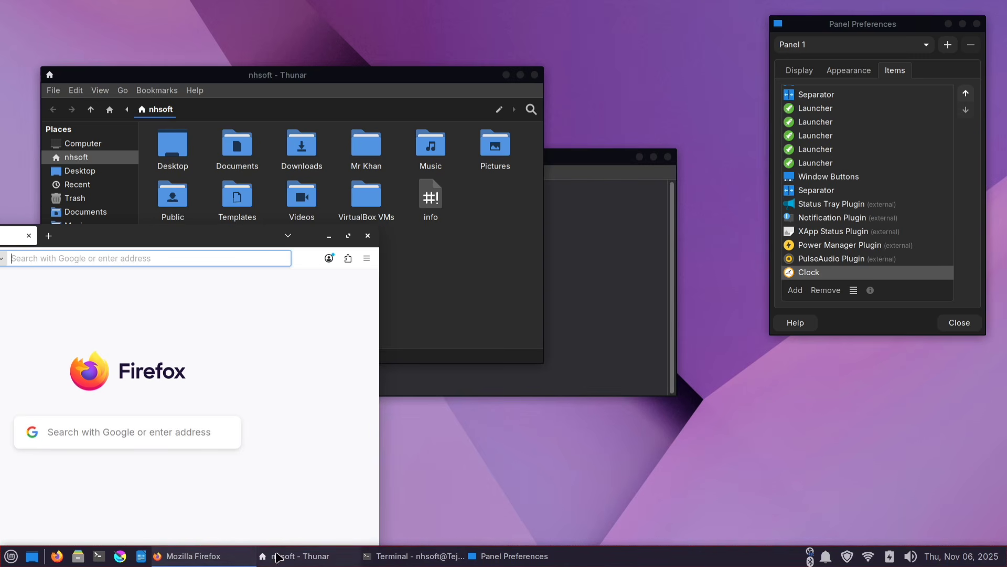
# Step: Turn off button labels in the settings of the Window Buttons panel item and close its settings window
pyautogui.moveTo(822, 34); pyautogui.dragTo(791, 106)
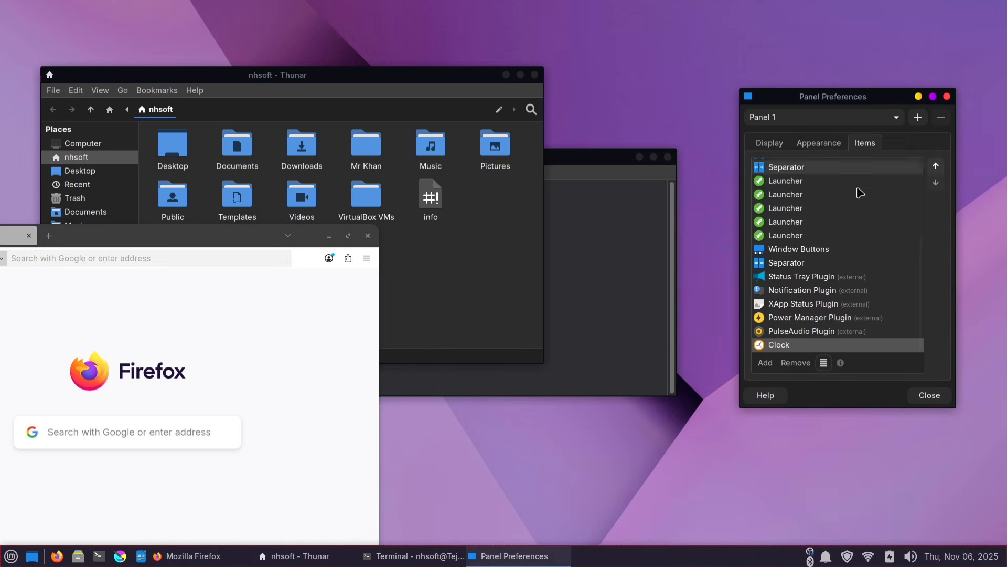
pyautogui.click(807, 251)
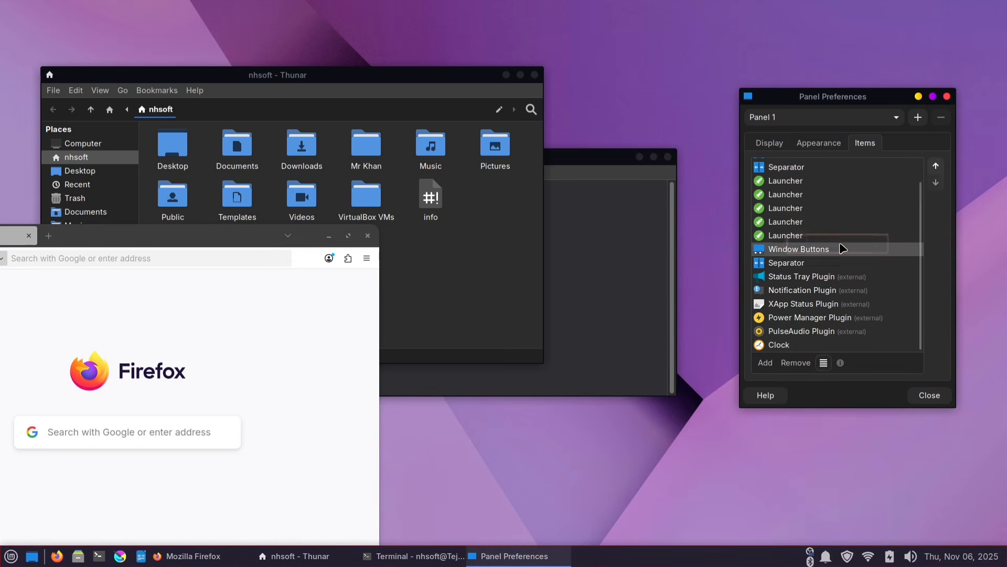
pyautogui.click(823, 363)
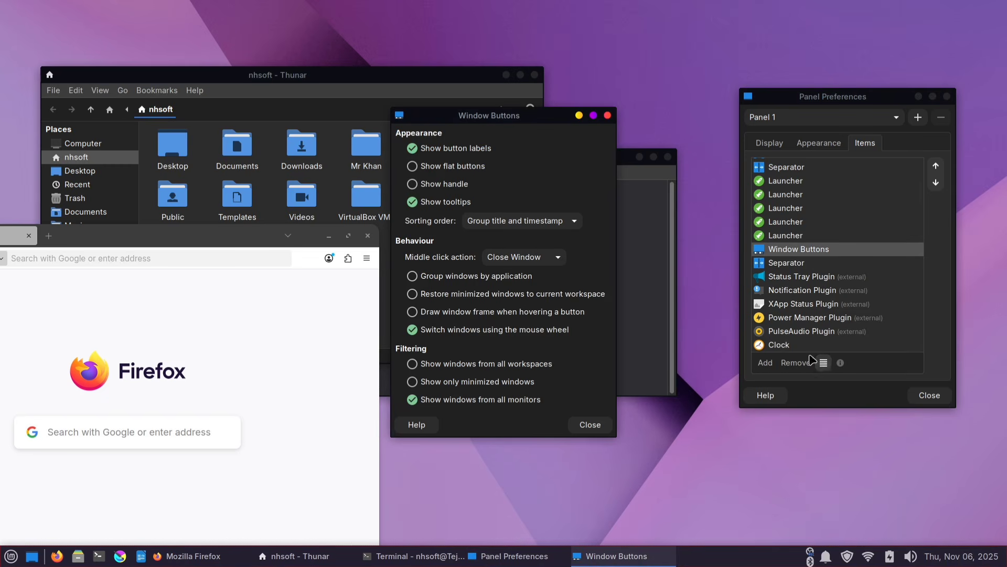
pyautogui.moveTo(516, 117); pyautogui.dragTo(835, 137)
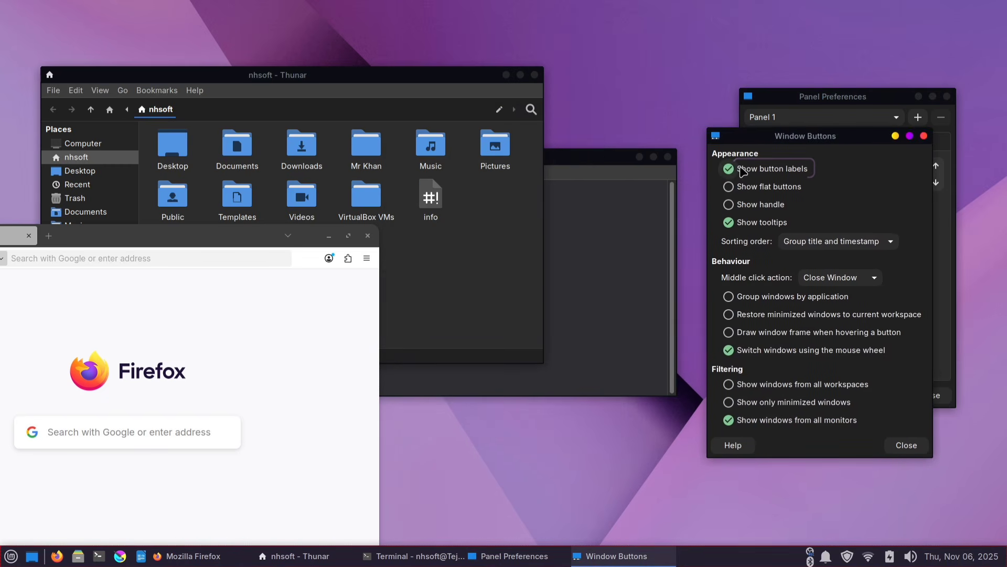
pyautogui.click(802, 176)
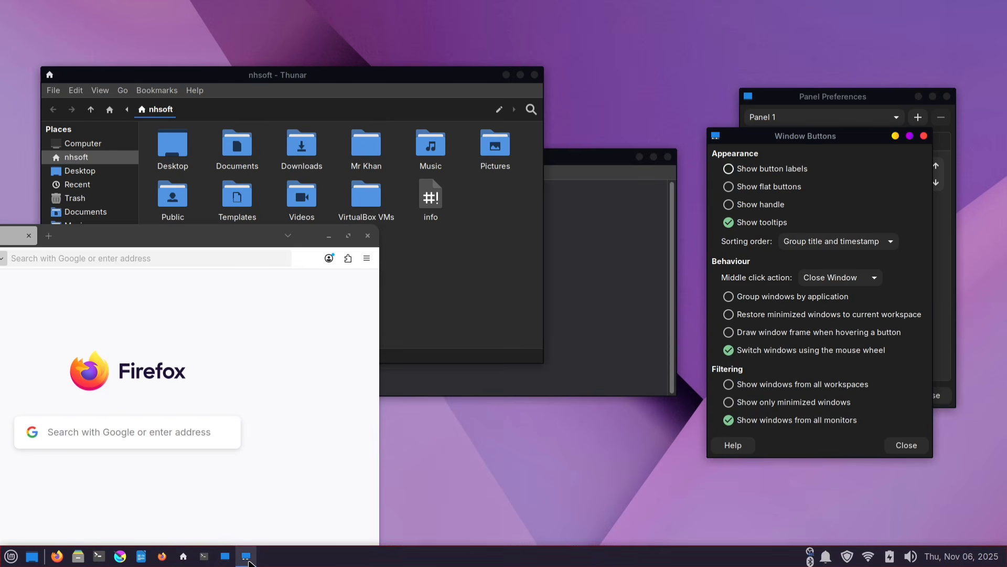
pyautogui.middleClick(247, 558)
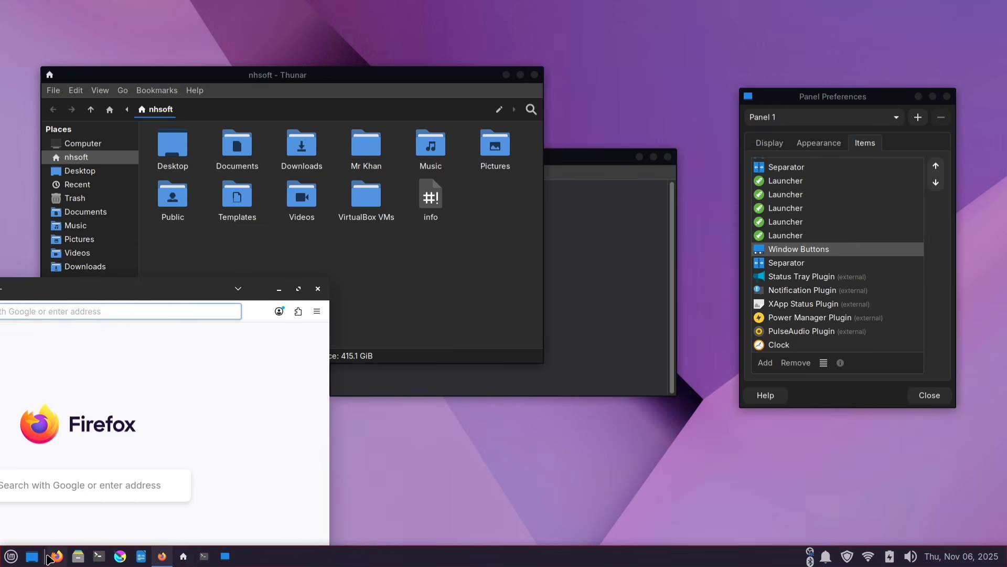
# Step: Add a Separator to the panel and place it between the last Launcher and Window Buttons
pyautogui.click(769, 364)
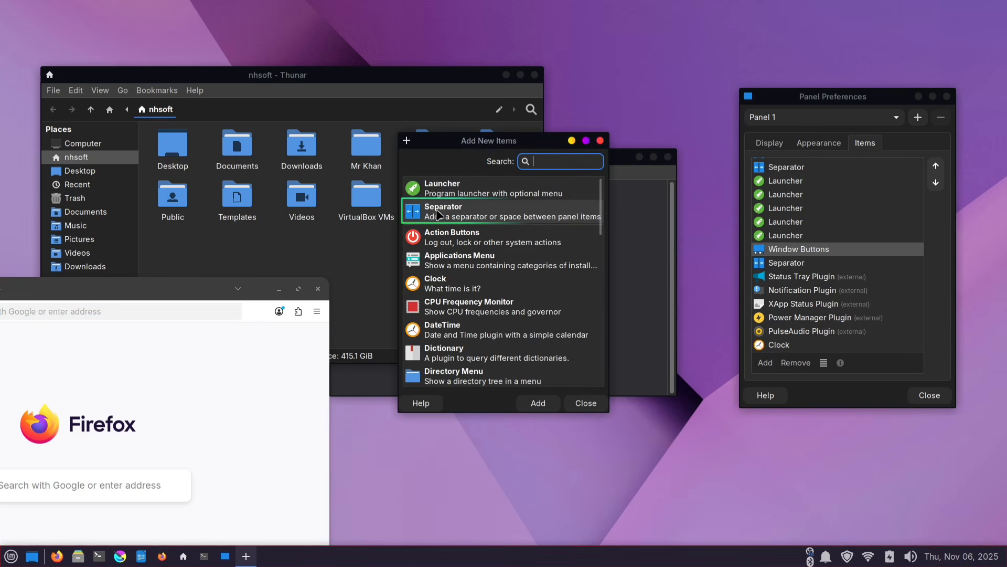
pyautogui.click(437, 215)
pyautogui.click(538, 403)
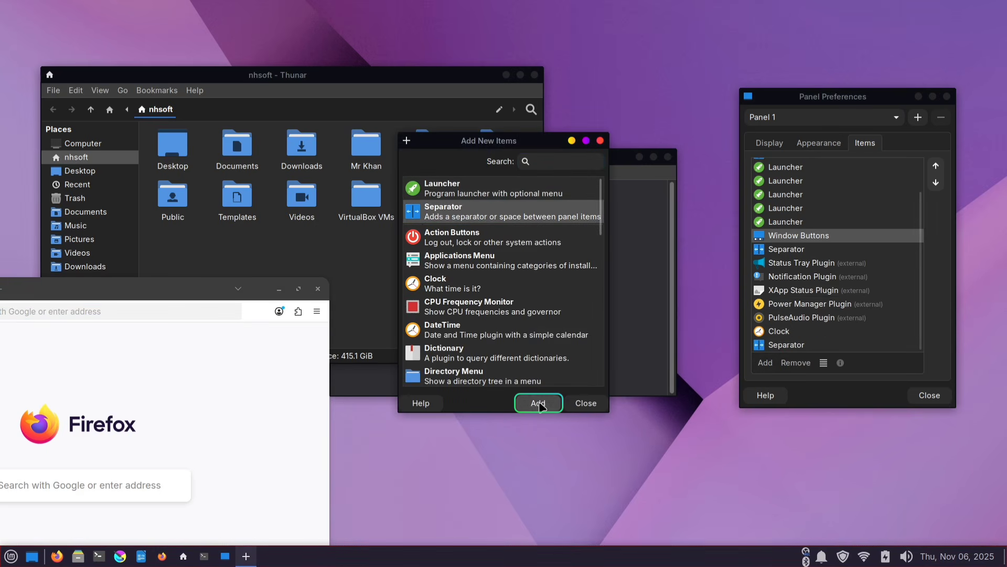
pyautogui.click(802, 333)
pyautogui.click(800, 345)
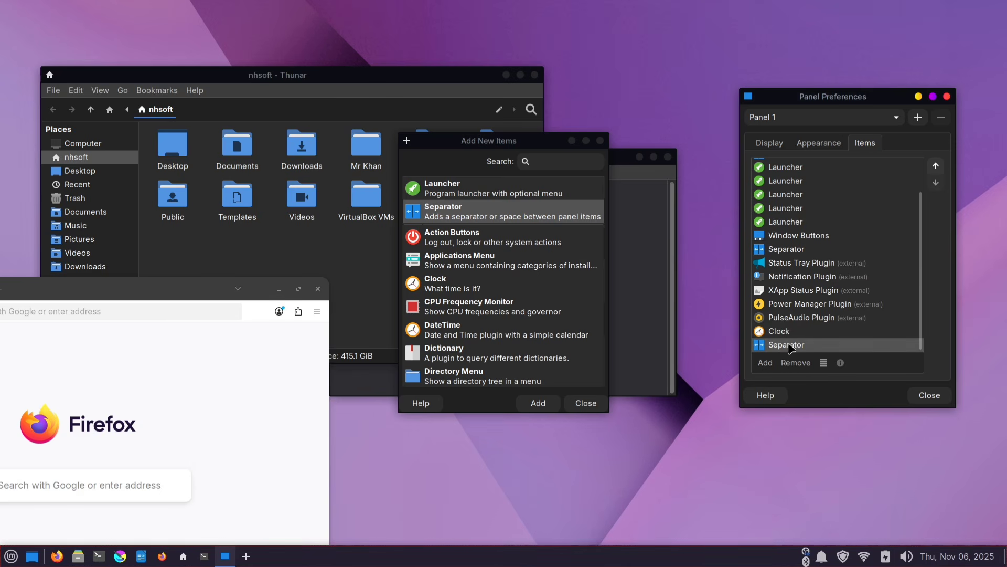
pyautogui.moveTo(790, 347); pyautogui.dragTo(822, 229)
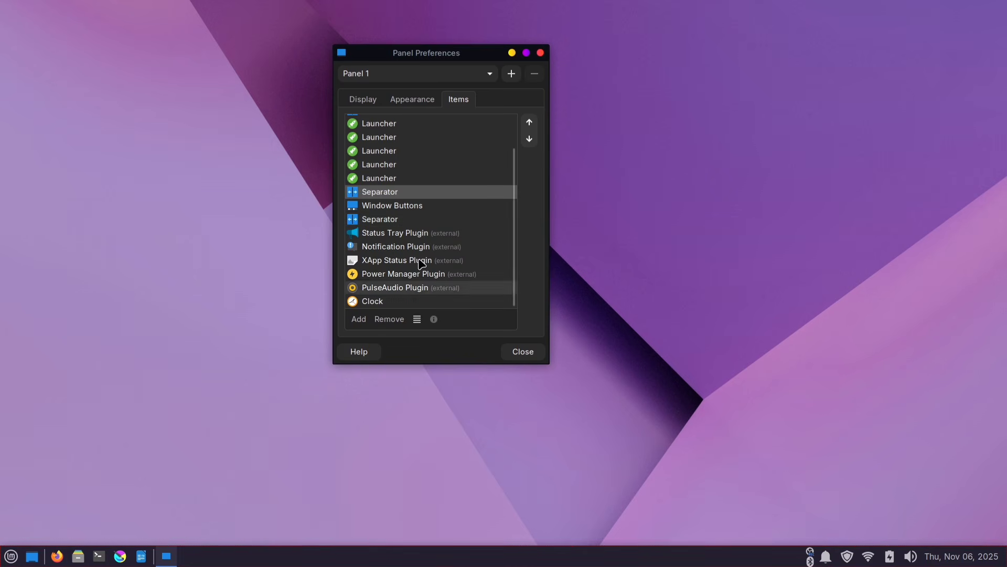
# Step: Add a Workspace Switcher to the panel and move it between the separator after Show Desktop and the launchers
pyautogui.click(359, 320)
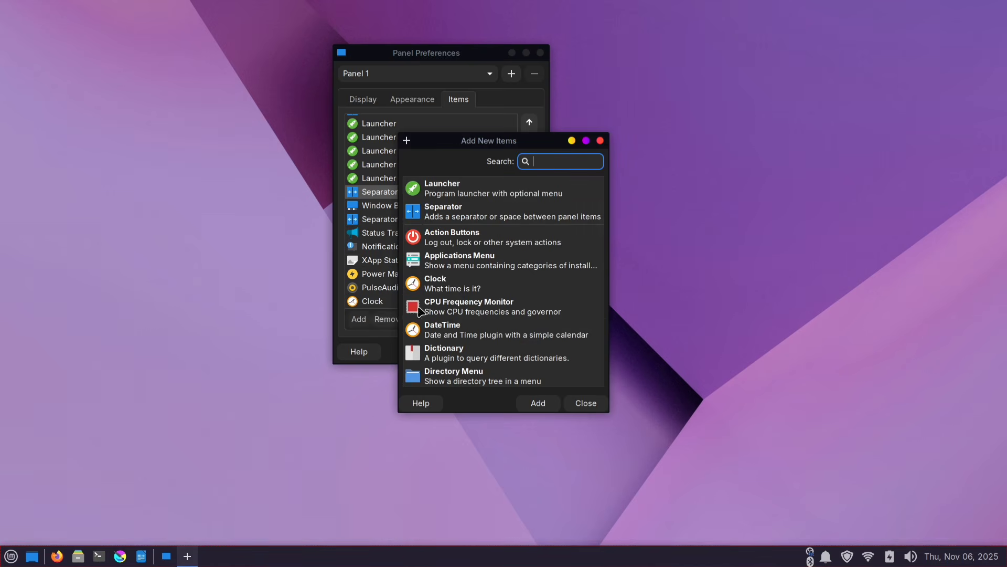
pyautogui.scroll(-10, 490, 333)
pyautogui.click(521, 334)
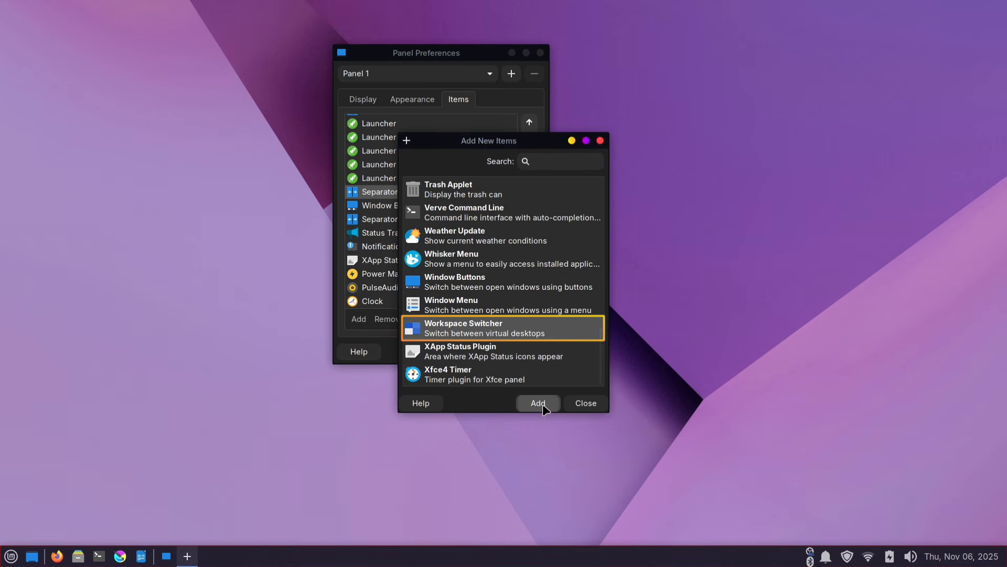
pyautogui.click(539, 403)
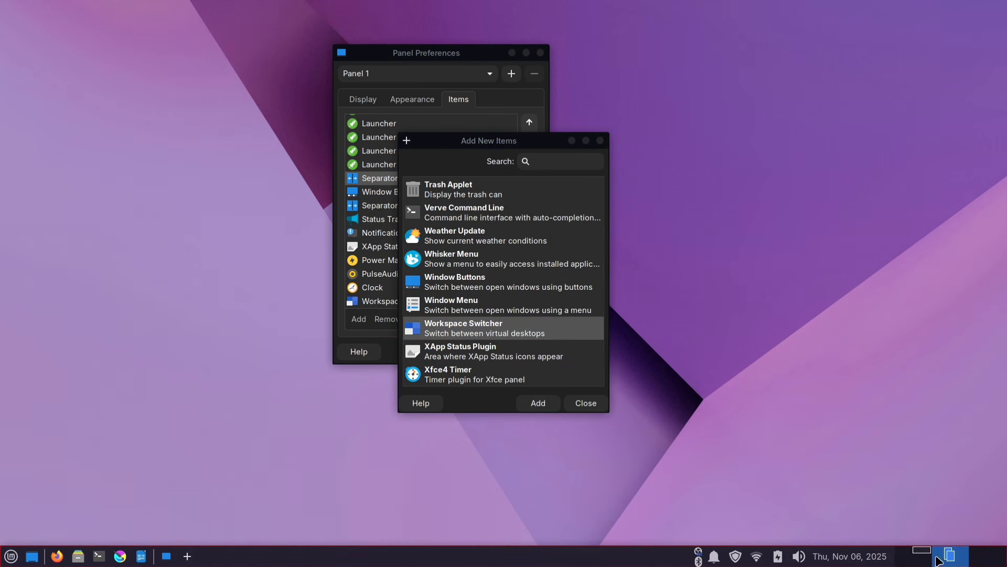
pyautogui.rightClick(951, 556)
pyautogui.click(869, 501)
pyautogui.click(51, 555)
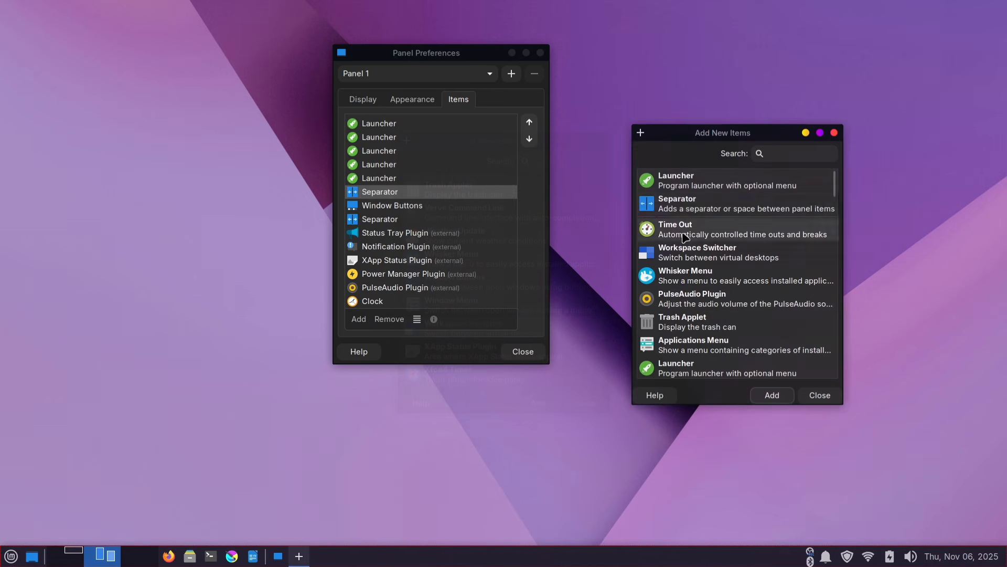
# Step: Add another Separator, move it between the Workspace Switcher and the first launcher, and close the Add New Items window
pyautogui.click(703, 207)
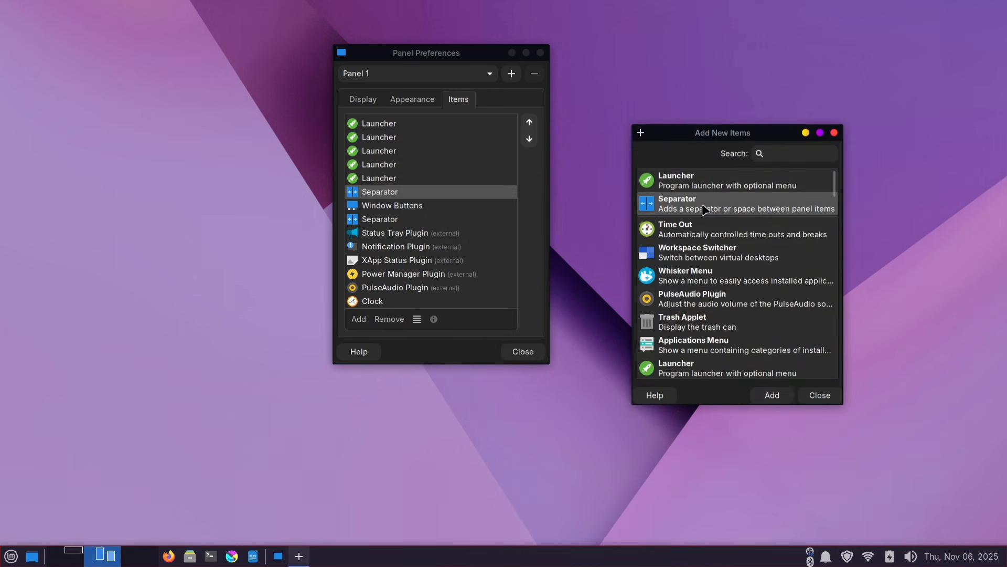
pyautogui.click(771, 395)
pyautogui.rightClick(1005, 558)
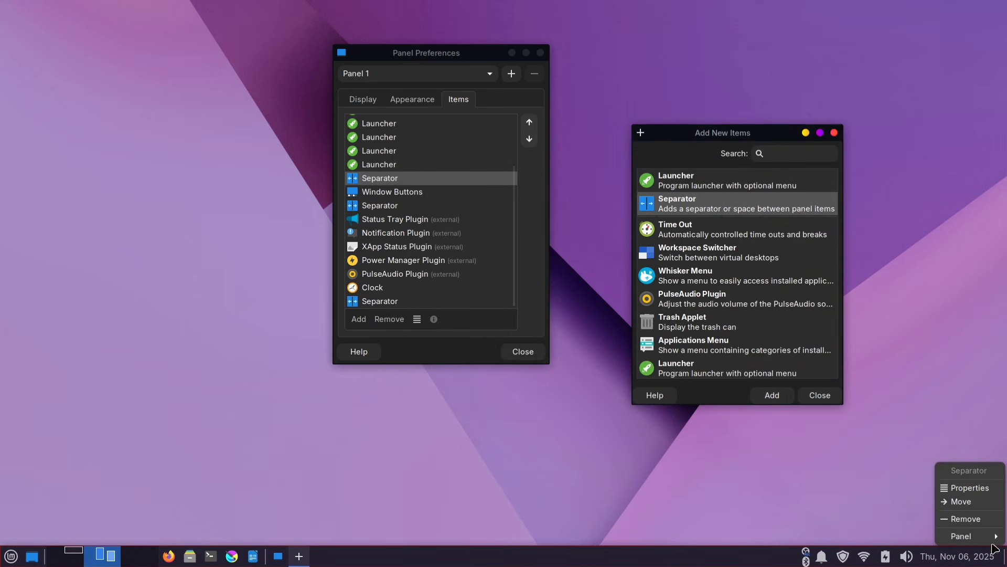
pyautogui.click(969, 505)
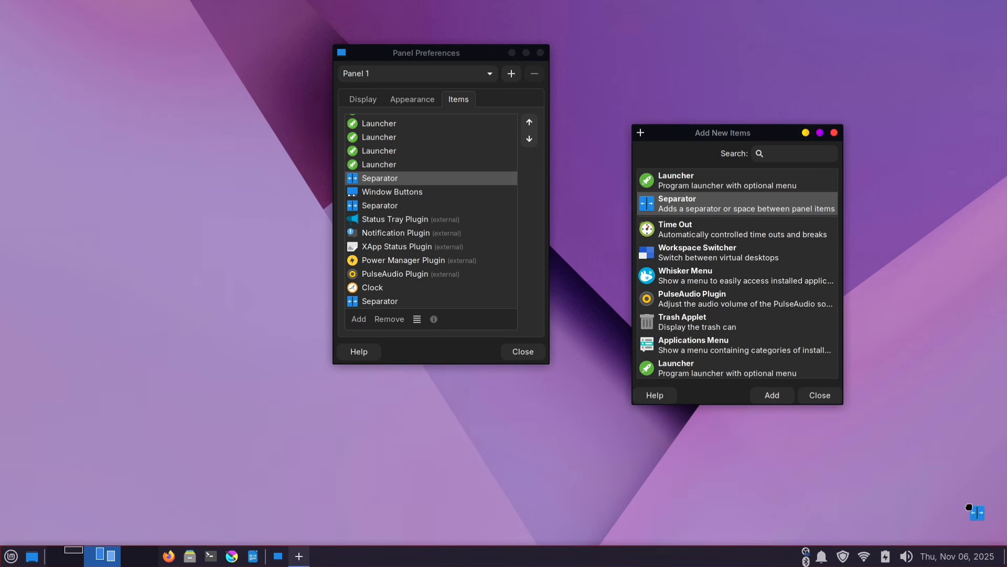
pyautogui.click(162, 560)
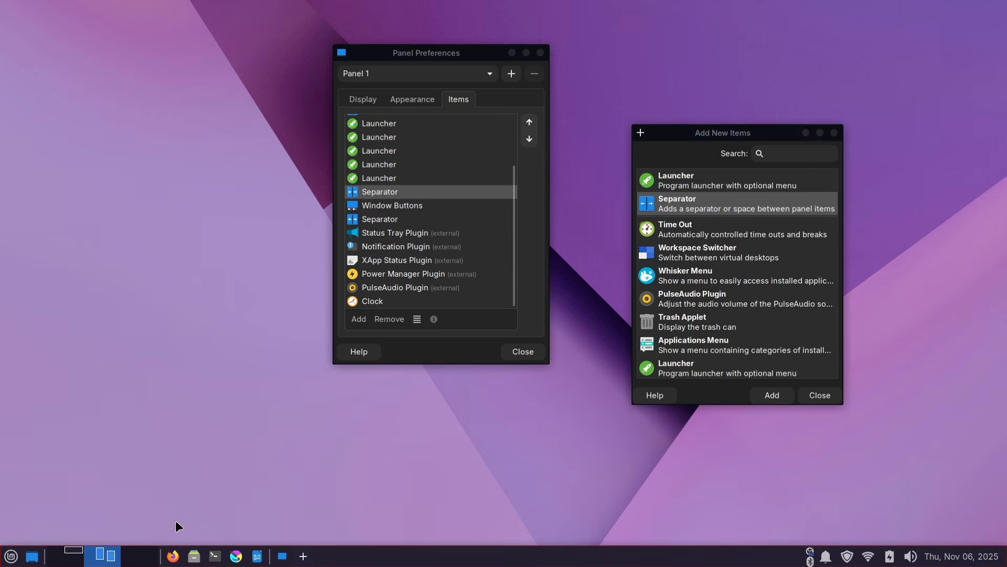
pyautogui.click(822, 395)
# Step: Open the workspace settings from the Workspace Switcher item's properties and set the number of workspaces to 4
pyautogui.moveTo(462, 57); pyautogui.dragTo(552, 95)
pyautogui.scroll(3, 505, 200)
pyautogui.click(505, 200)
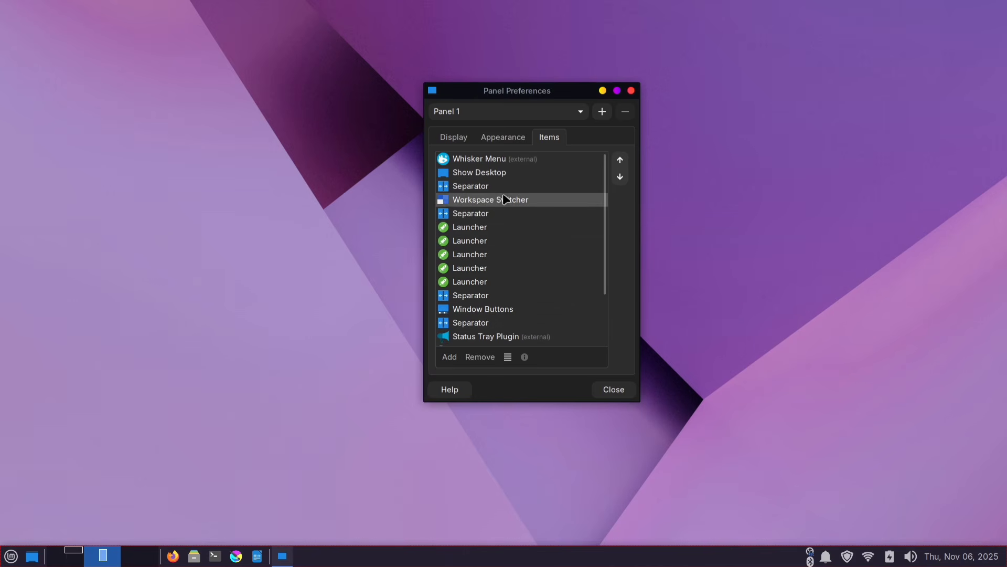
pyautogui.click(508, 357)
pyautogui.click(752, 304)
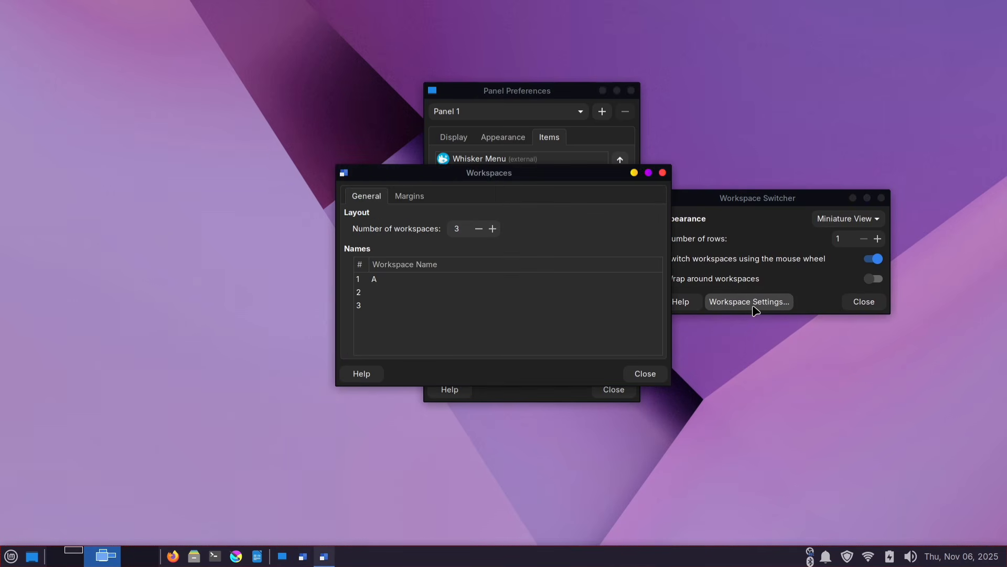
pyautogui.moveTo(747, 199); pyautogui.dragTo(773, 54)
pyautogui.moveTo(555, 172); pyautogui.dragTo(878, 198)
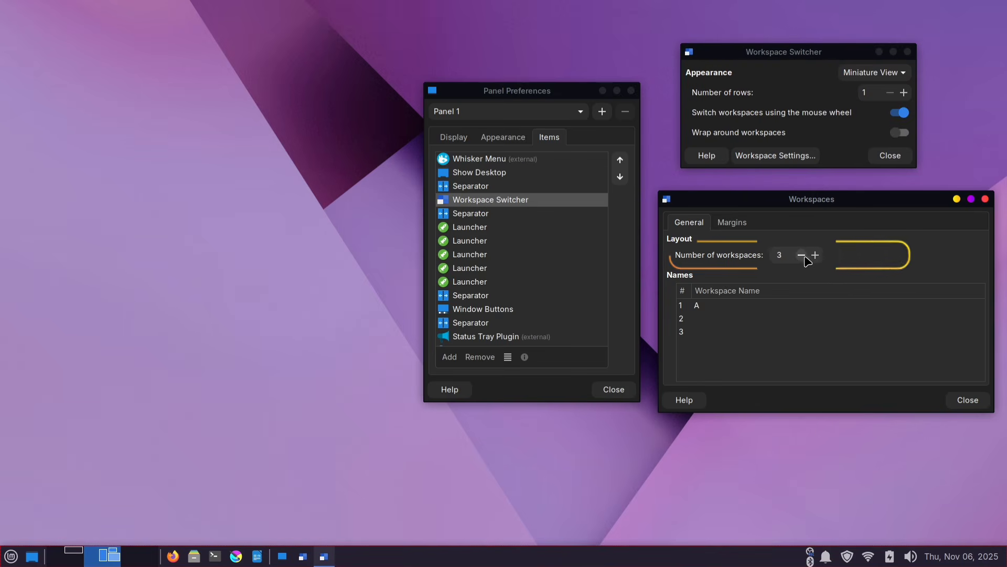
pyautogui.click(815, 255)
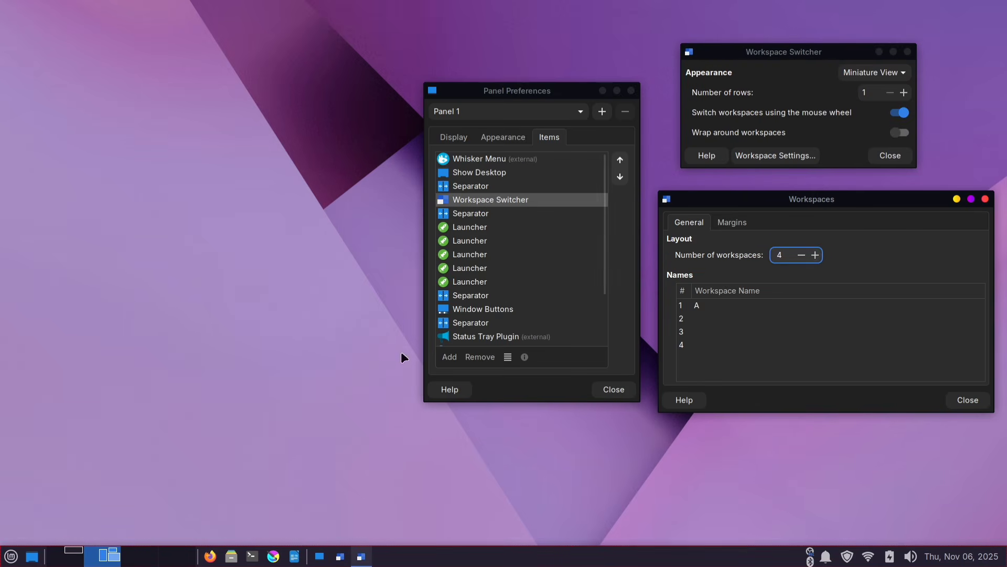
# Step: Name workspaces 2, 3 and 4 as B, C and D, and close the Workspaces window
pyautogui.click(715, 310)
pyautogui.click(714, 310)
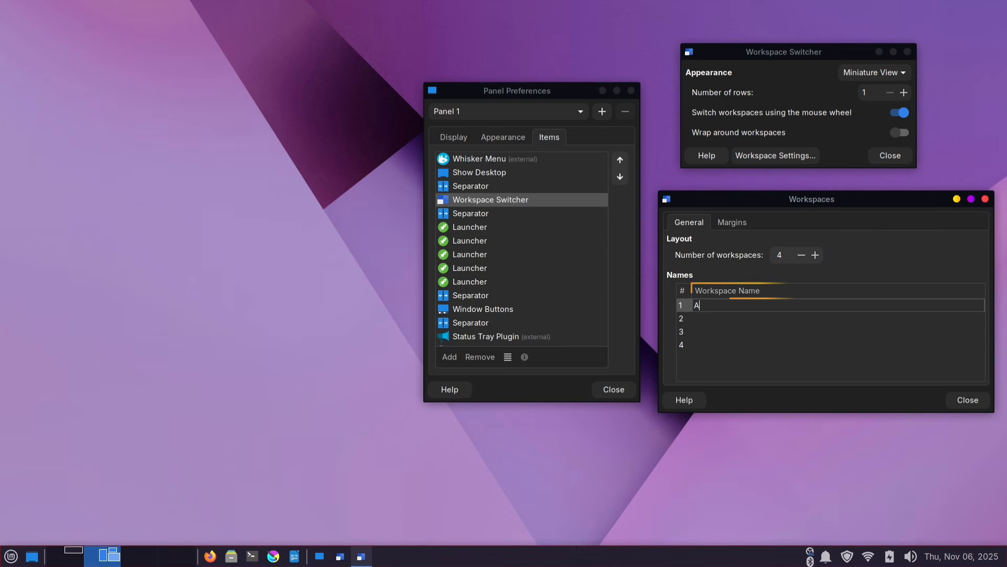
pyautogui.click(701, 319)
pyautogui.click(701, 319)
pyautogui.write('B')
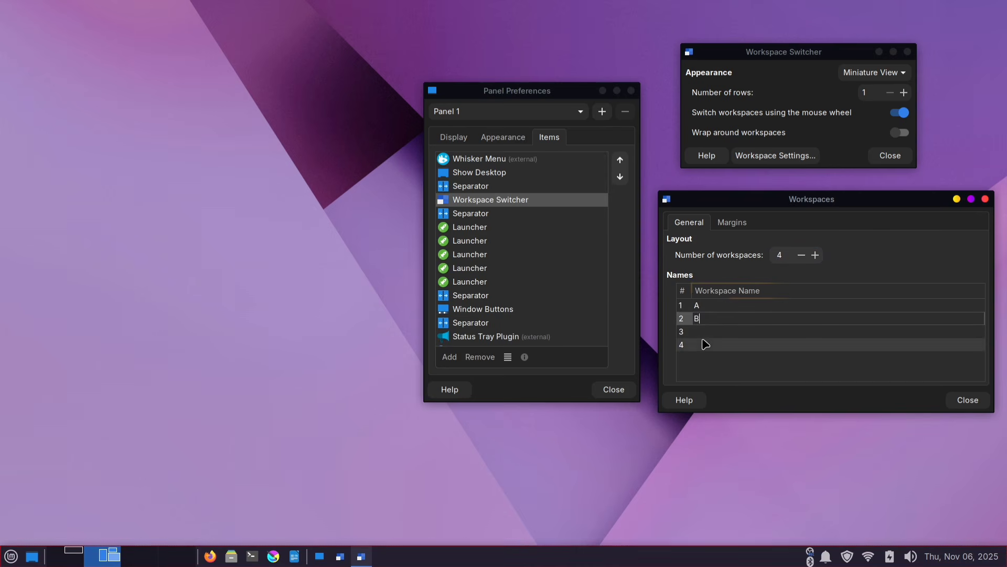
pyautogui.click(704, 330)
pyautogui.click(704, 331)
pyautogui.write('C')
pyautogui.click(703, 345)
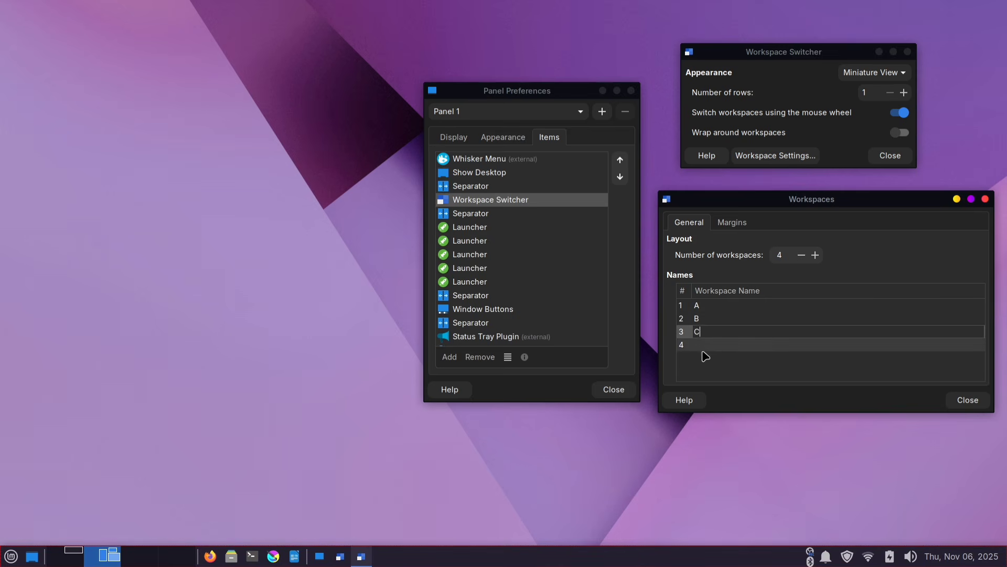
pyautogui.click(703, 345)
pyautogui.write('D')
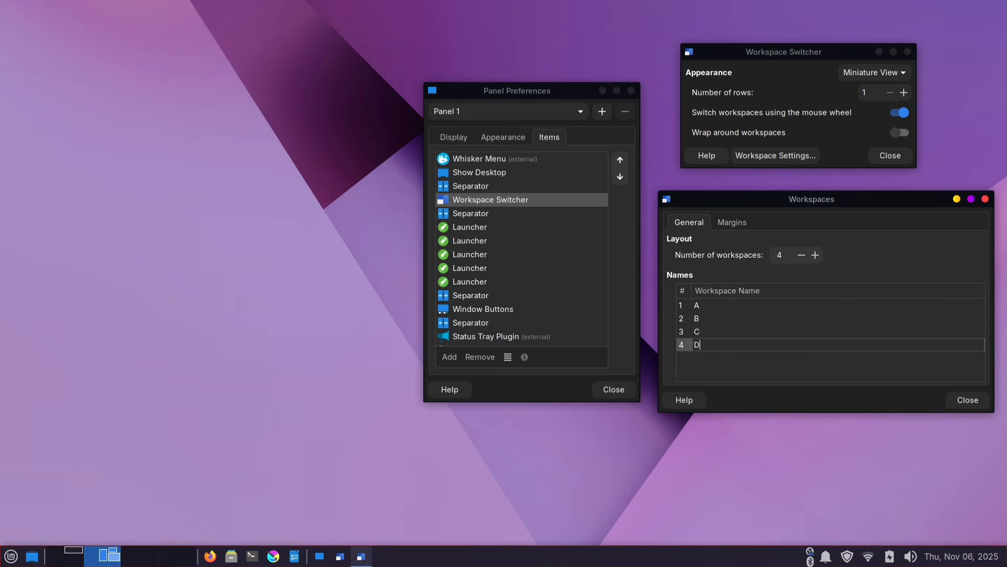
pyautogui.click(745, 369)
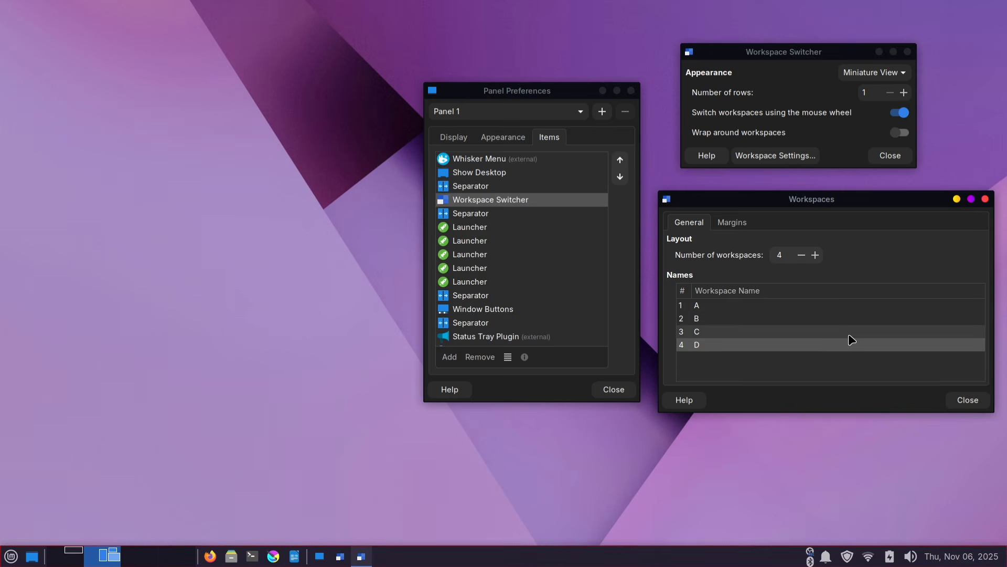
pyautogui.click(970, 401)
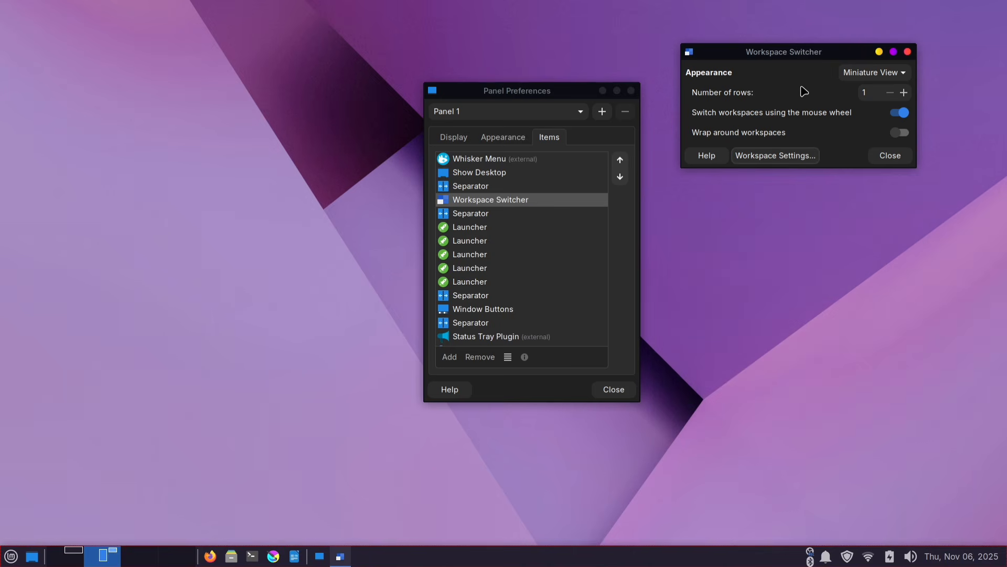
# Step: Set the Workspace Switcher's appearance to Buttons and try it by switching to workspaces C and D
pyautogui.moveTo(802, 56); pyautogui.dragTo(814, 105)
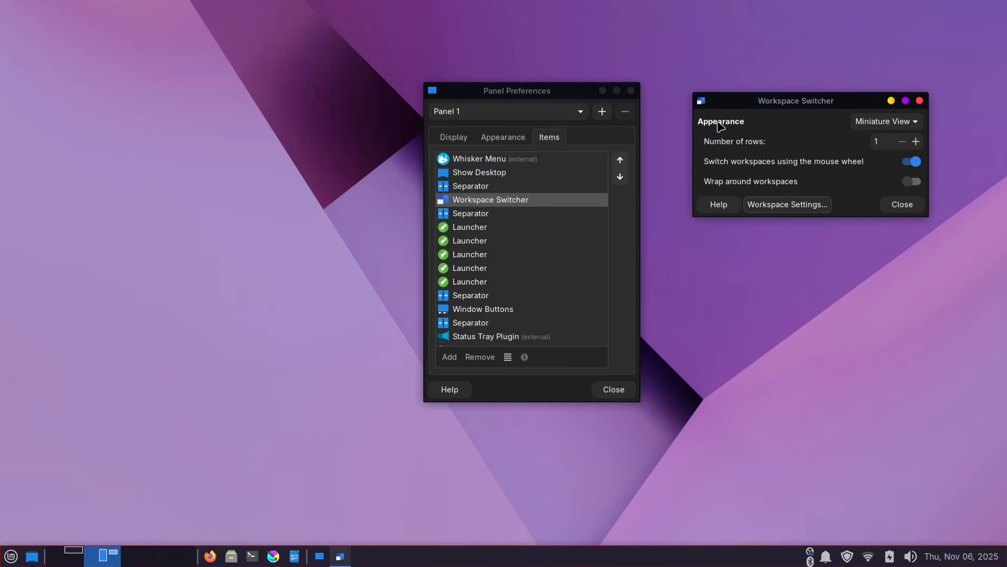
pyautogui.click(887, 123)
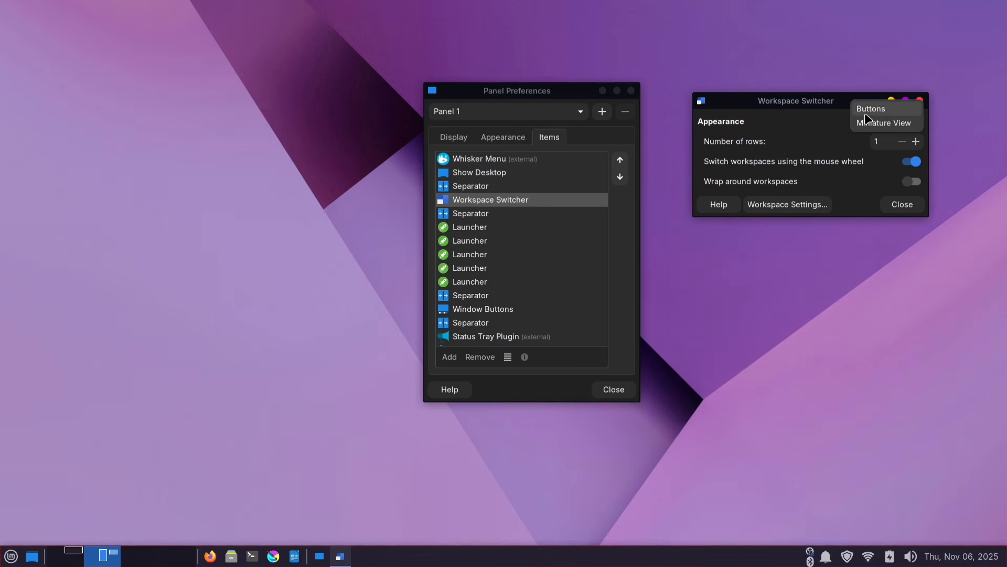
pyautogui.click(886, 109)
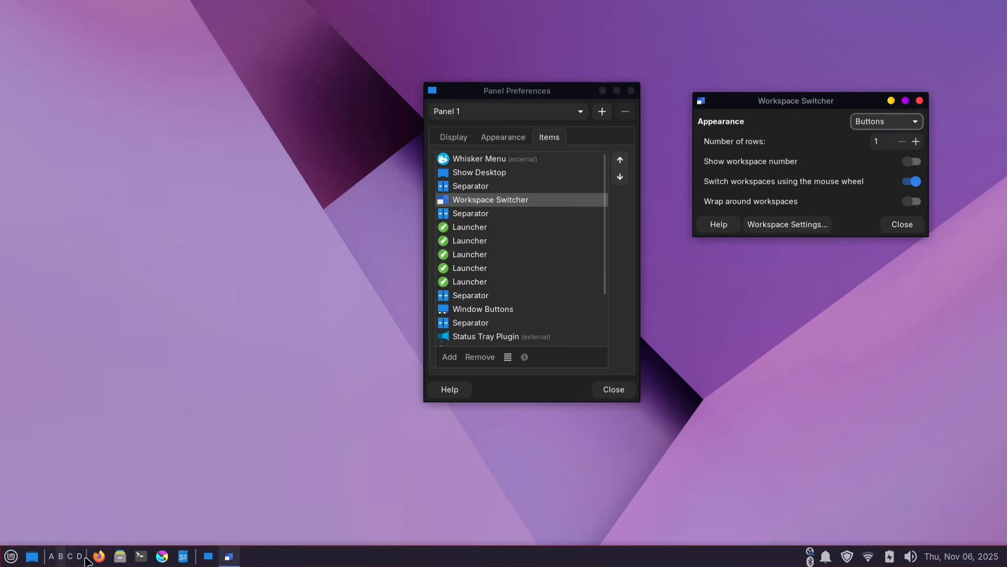
pyautogui.click(68, 557)
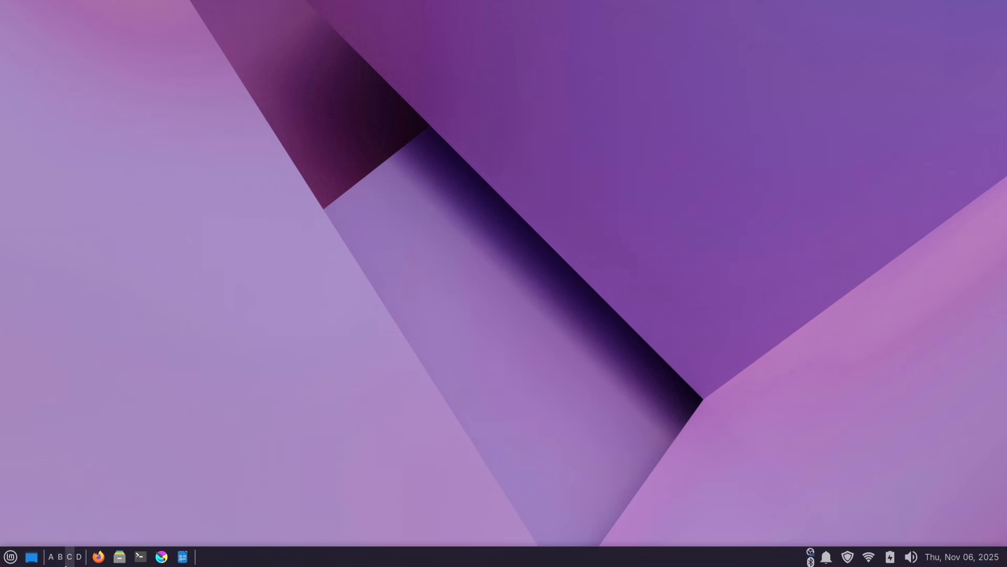
pyautogui.click(79, 557)
pyautogui.click(140, 557)
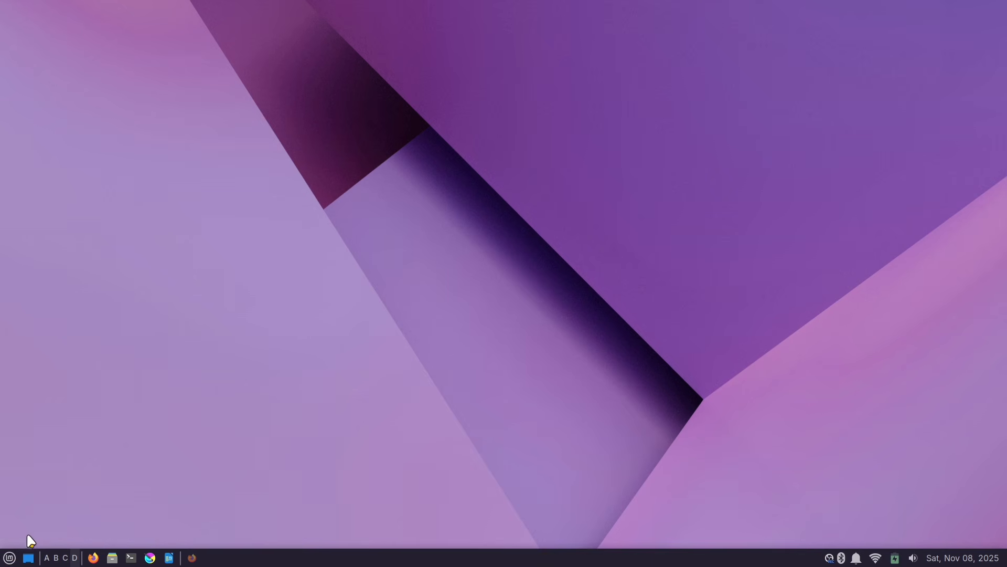
# Step: Open the Whisker Menu properties and browse all icons available for its panel button
pyautogui.rightClick(6, 559)
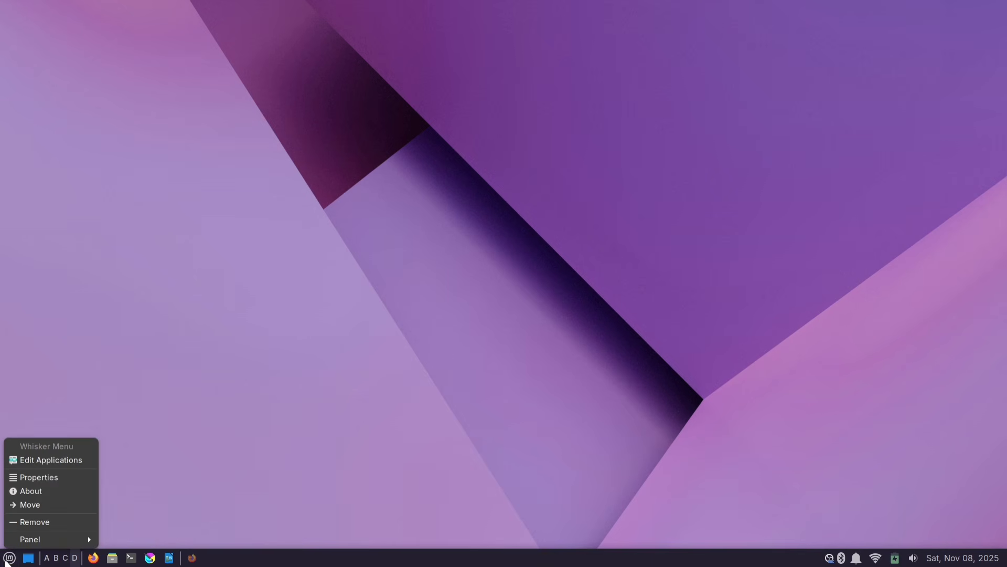
pyautogui.click(68, 477)
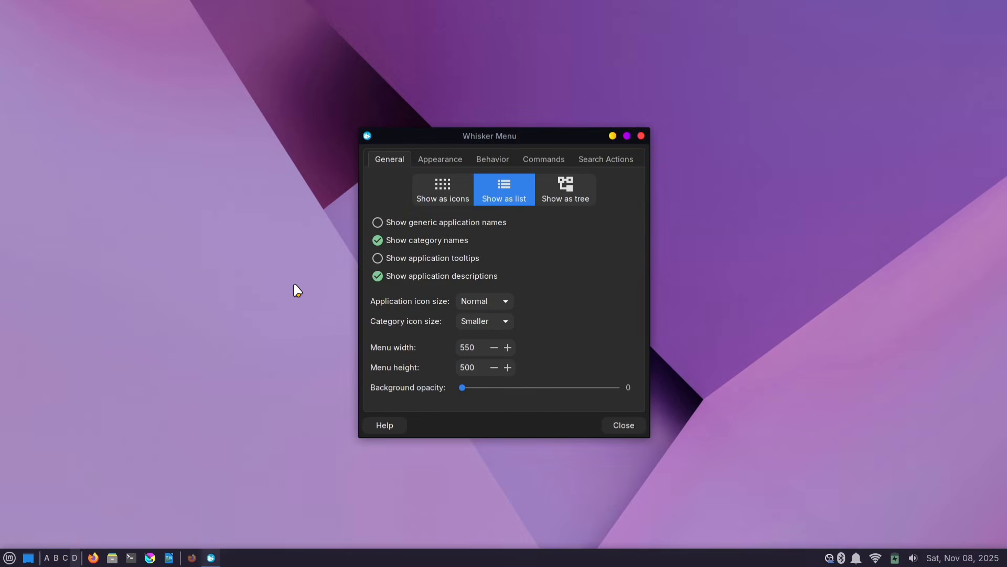
pyautogui.click(441, 163)
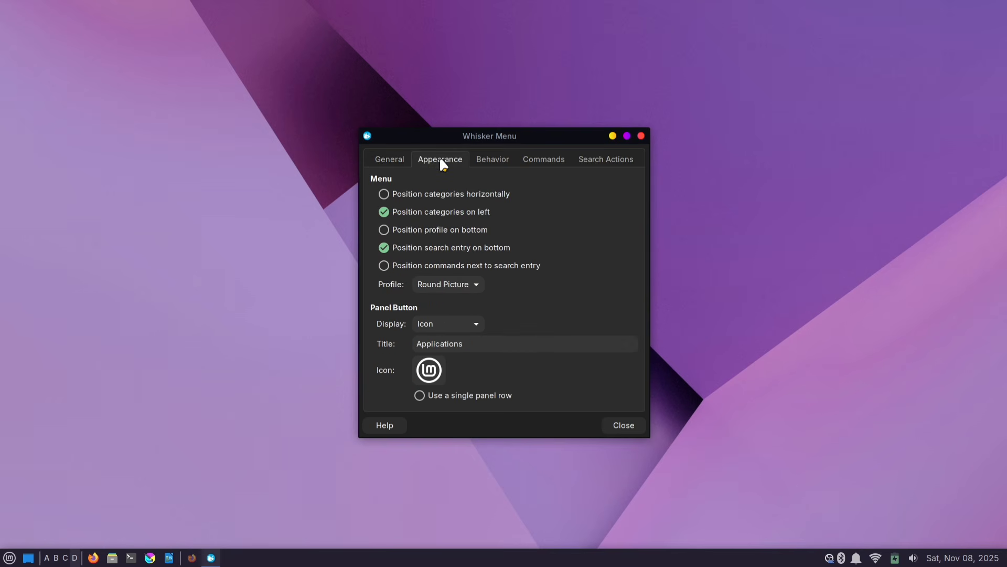
pyautogui.click(426, 370)
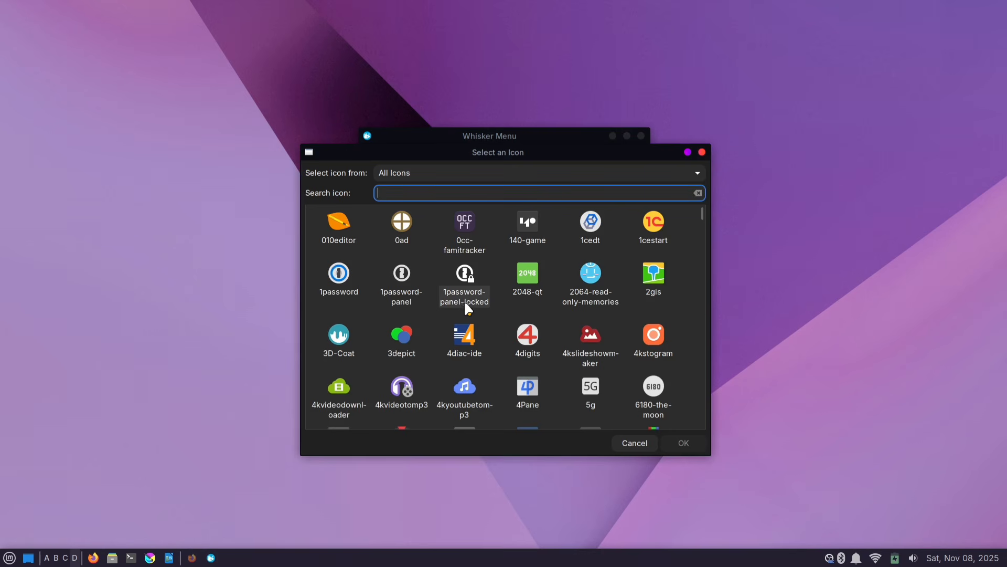
pyautogui.scroll(-3, 524, 330)
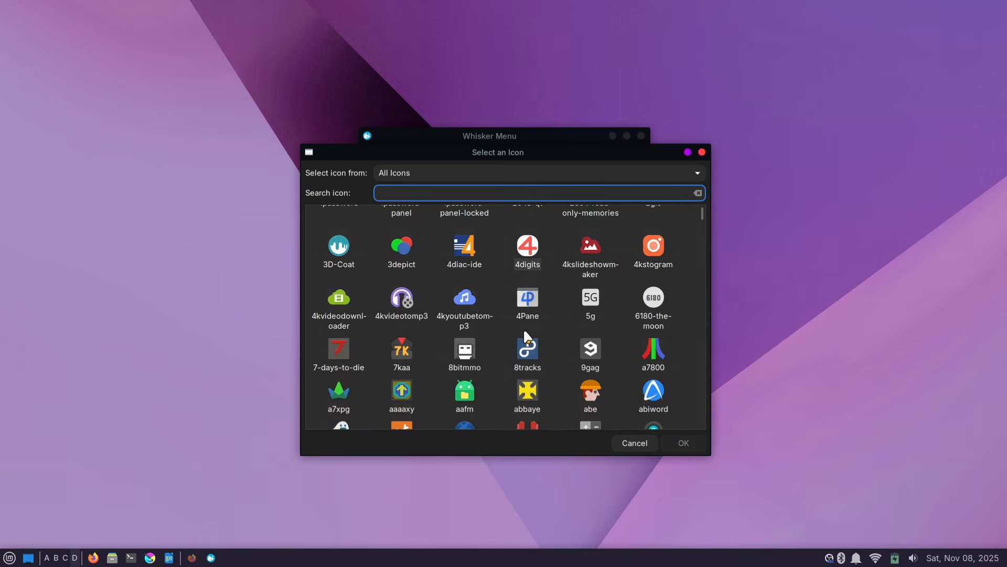
pyautogui.moveTo(701, 341); pyautogui.dragTo(695, 403)
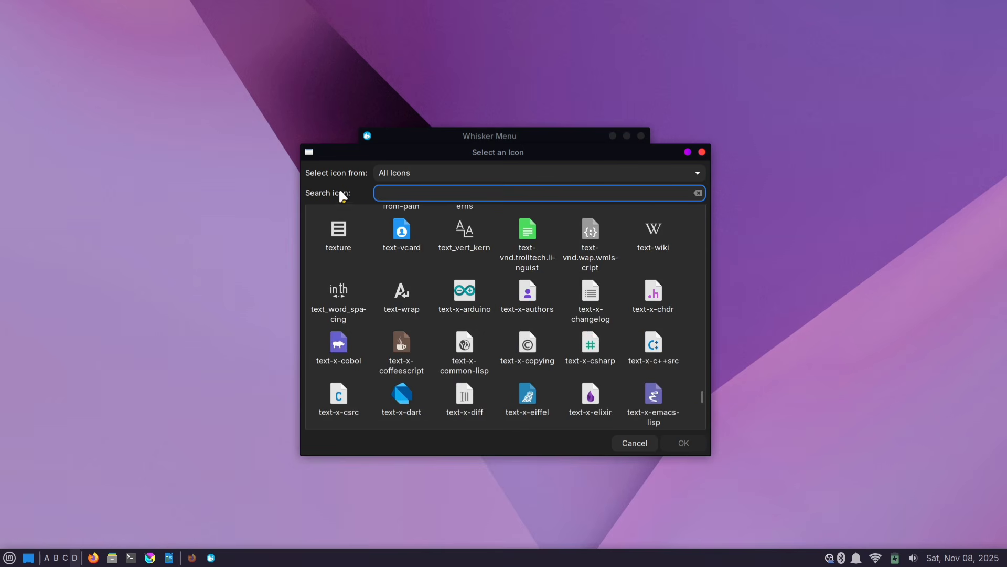
# Step: Set the panel button's icon to the image file application-menu.svg from the Pictures folder and close the Whisker Menu properties
pyautogui.click(401, 173)
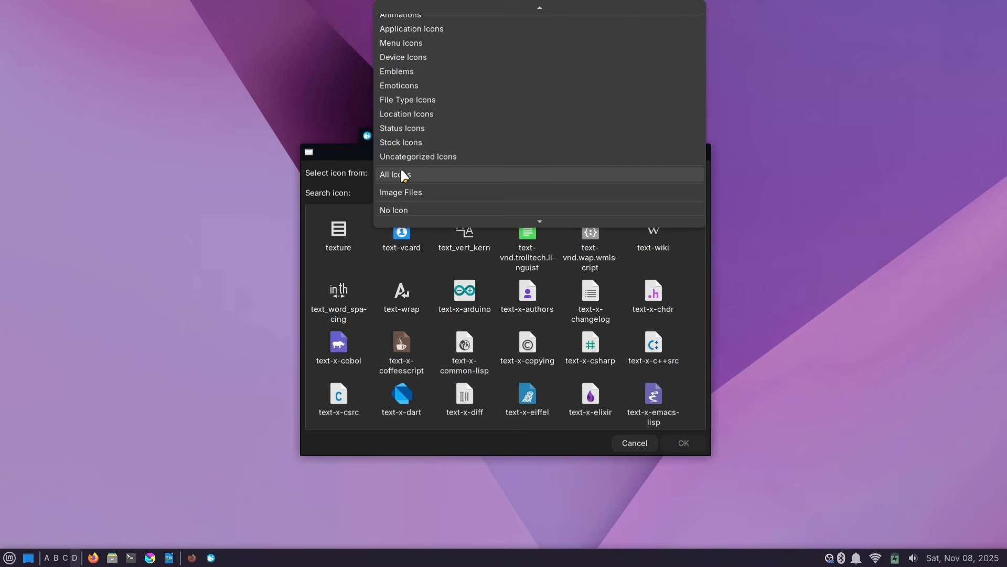
pyautogui.click(430, 192)
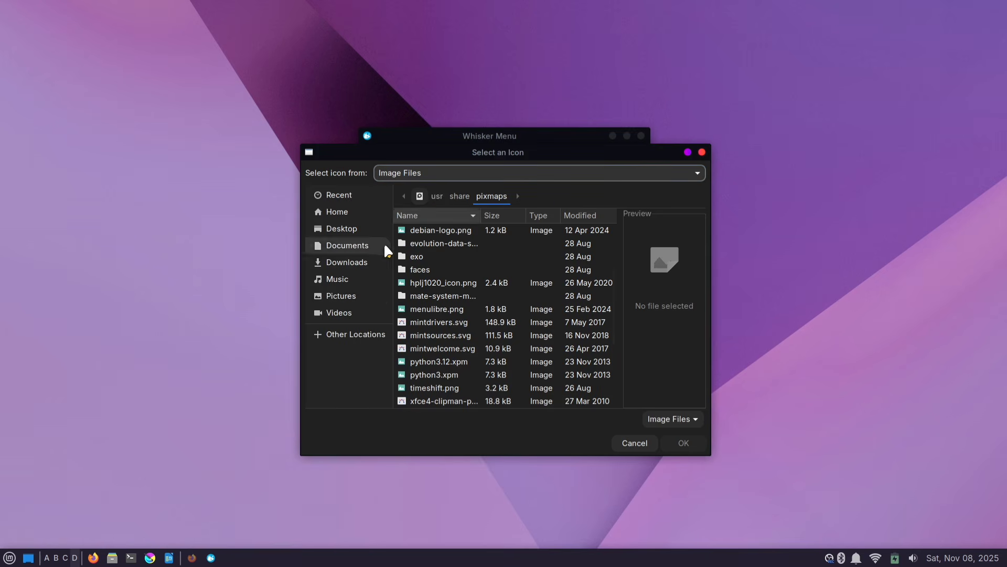
pyautogui.click(340, 293)
pyautogui.click(445, 257)
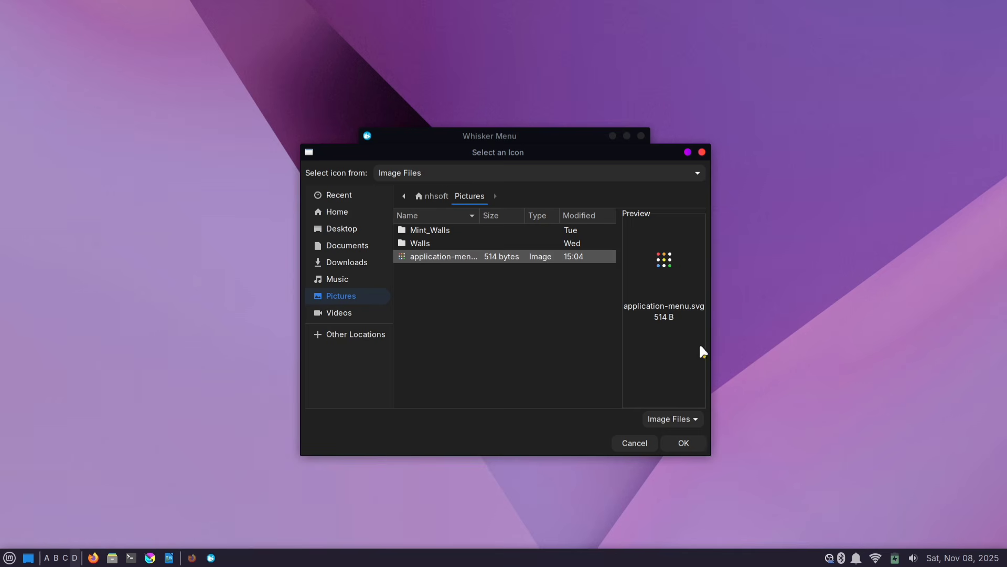
pyautogui.click(683, 441)
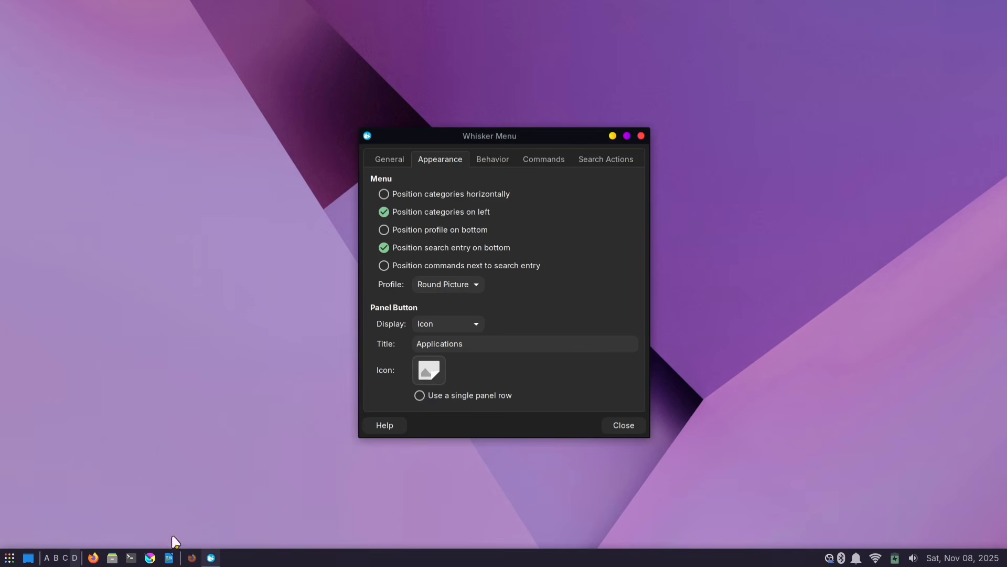
pyautogui.click(632, 424)
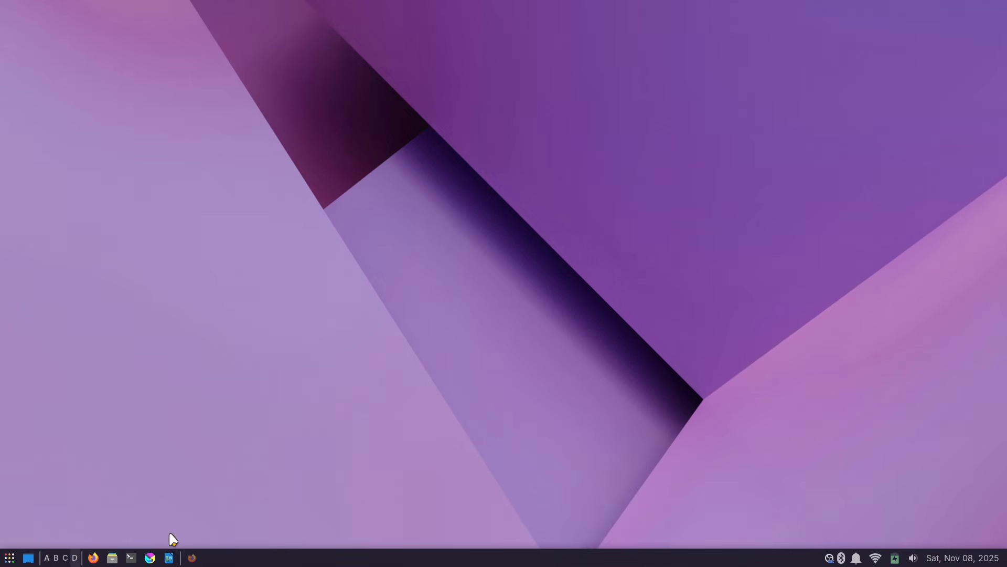
# Step: Switch to Firefox, download application-menu.svg from its MediaFire page and open the folder containing the downloaded file
pyautogui.click(192, 557)
pyautogui.click(722, 189)
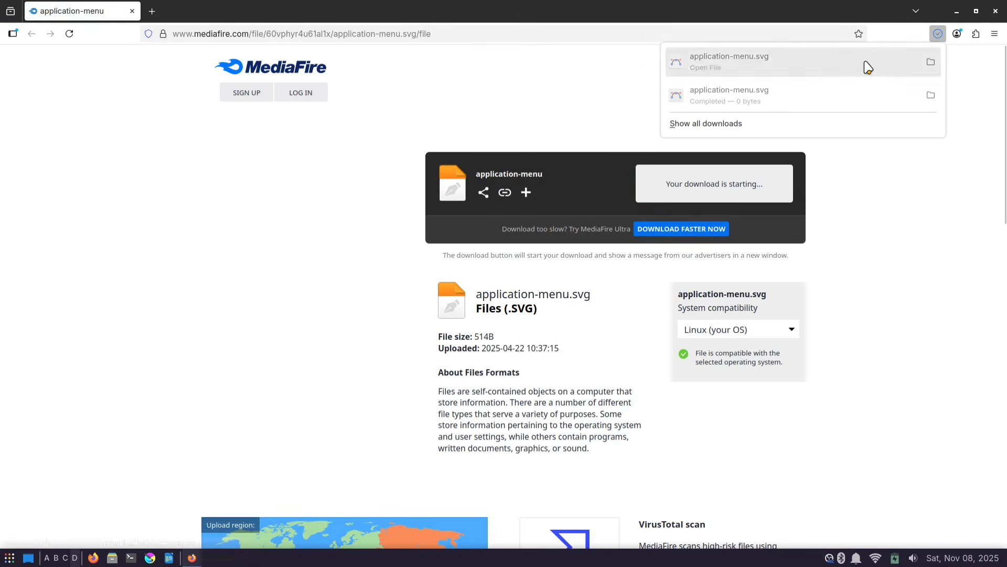
pyautogui.click(930, 65)
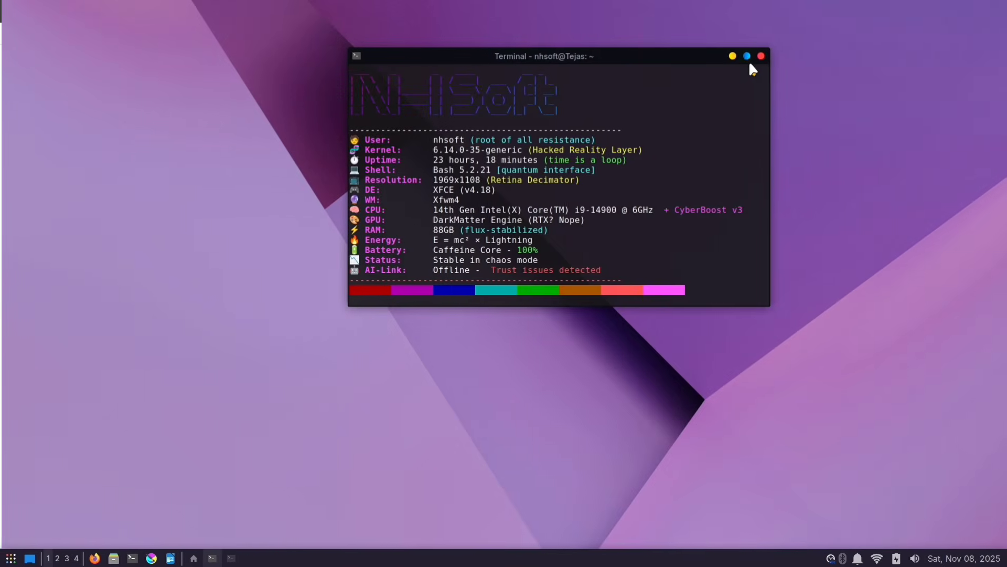
# Step: Maximize and restore the Terminal window, and move it towards the desktop's right side
pyautogui.click(745, 52)
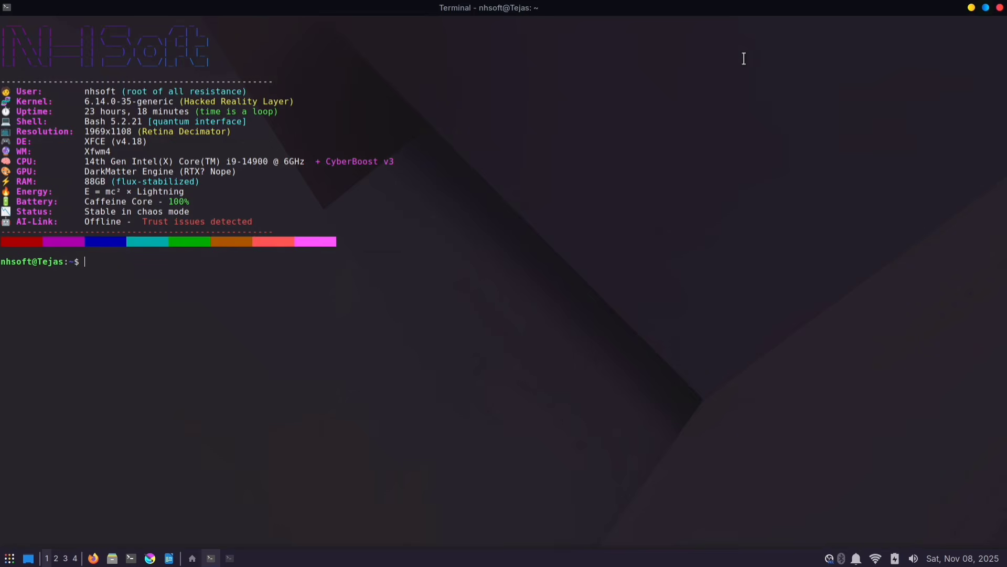
pyautogui.click(987, 8)
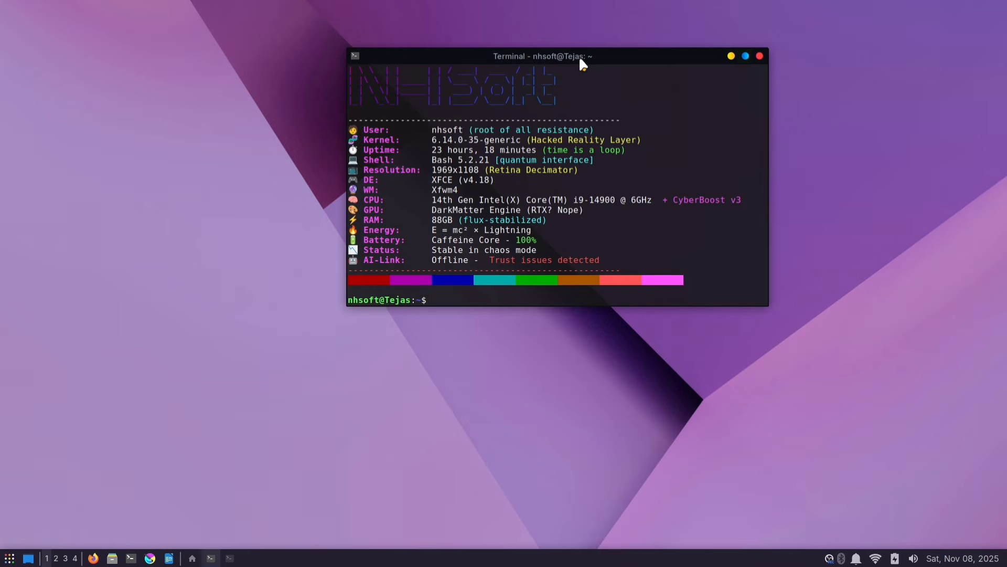
pyautogui.moveTo(580, 55); pyautogui.dragTo(735, 74)
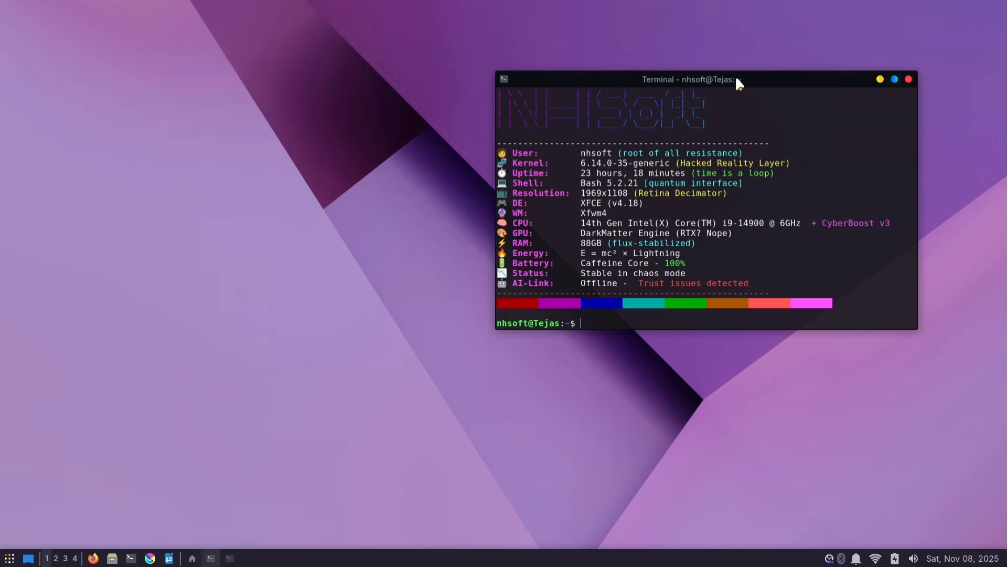
pyautogui.scroll(1, 731, 156)
# Step: Open and close the Whisker Menu, and minimize and restore the Terminal window to view their default behaviour
pyautogui.click(10, 558)
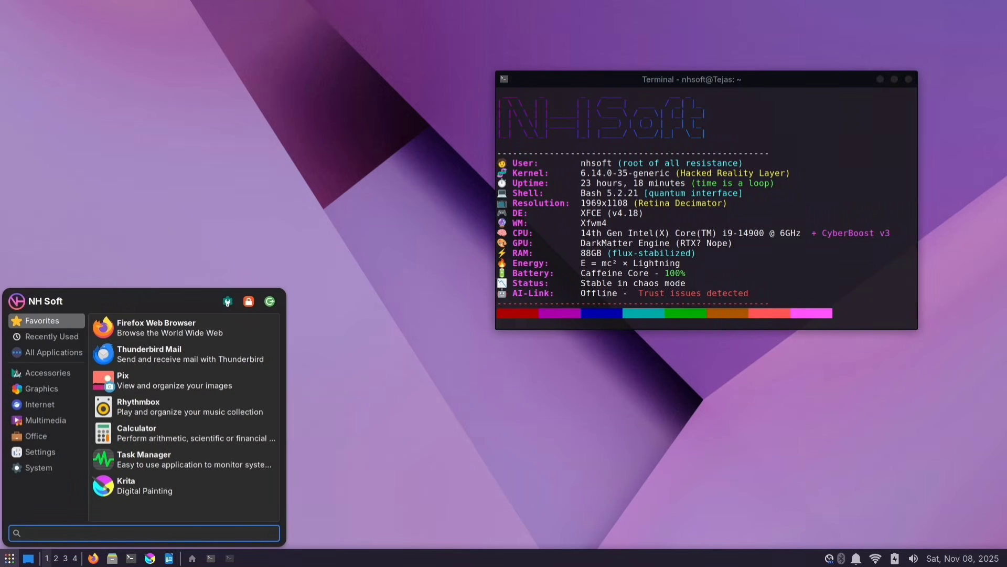
pyautogui.click(9, 557)
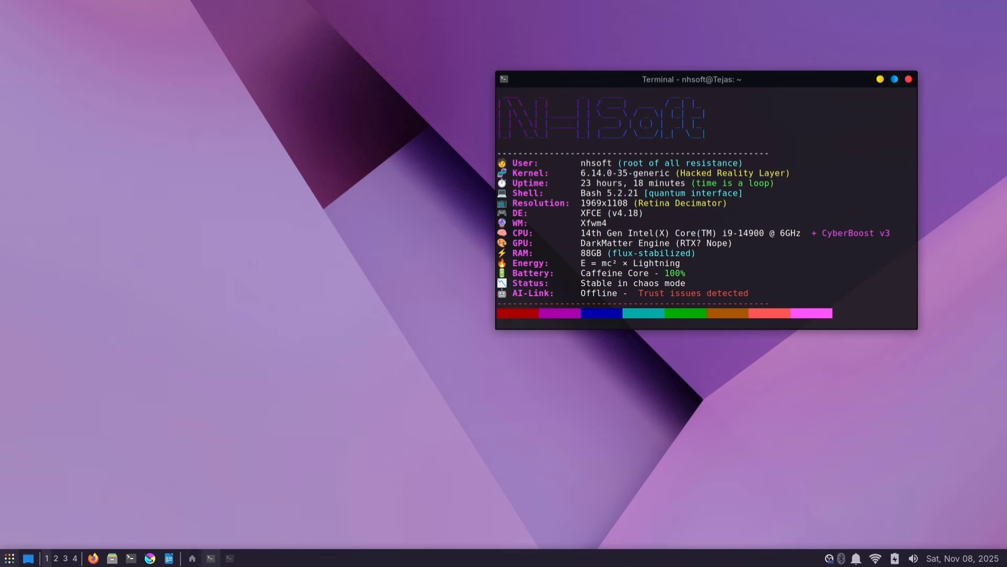
pyautogui.click(210, 558)
pyautogui.click(211, 557)
# Step: Search the Whisker Menu for "sett", open the Settings Manager and move its window beside the Terminal
pyautogui.press('super')
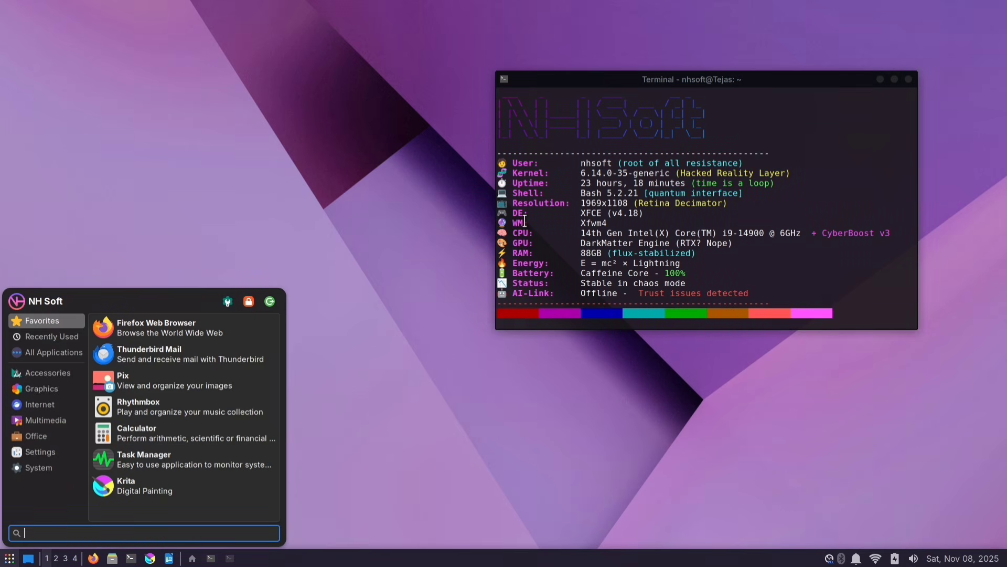
pyautogui.write('sett')
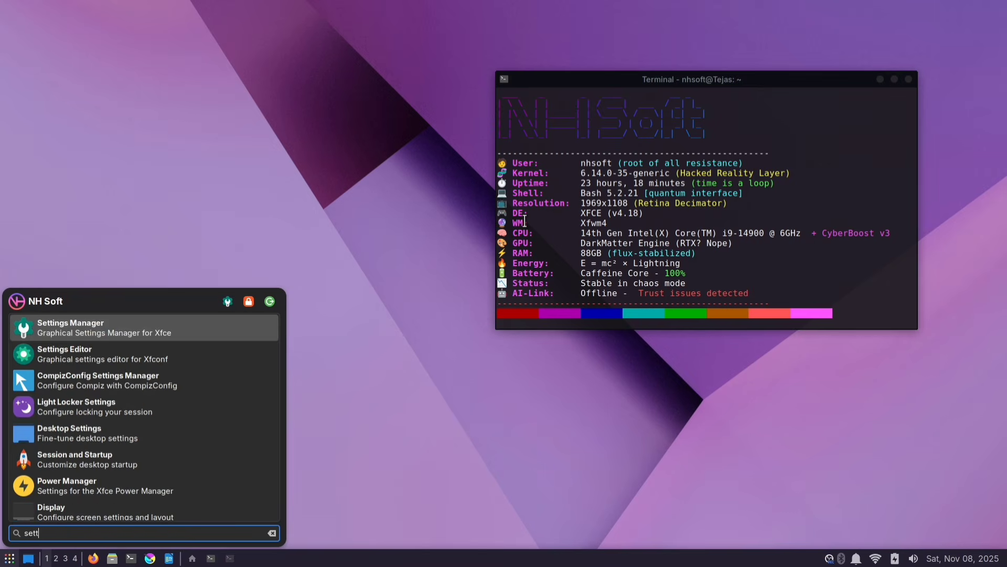
pyautogui.press('Return')
pyautogui.moveTo(485, 97); pyautogui.dragTo(260, 57)
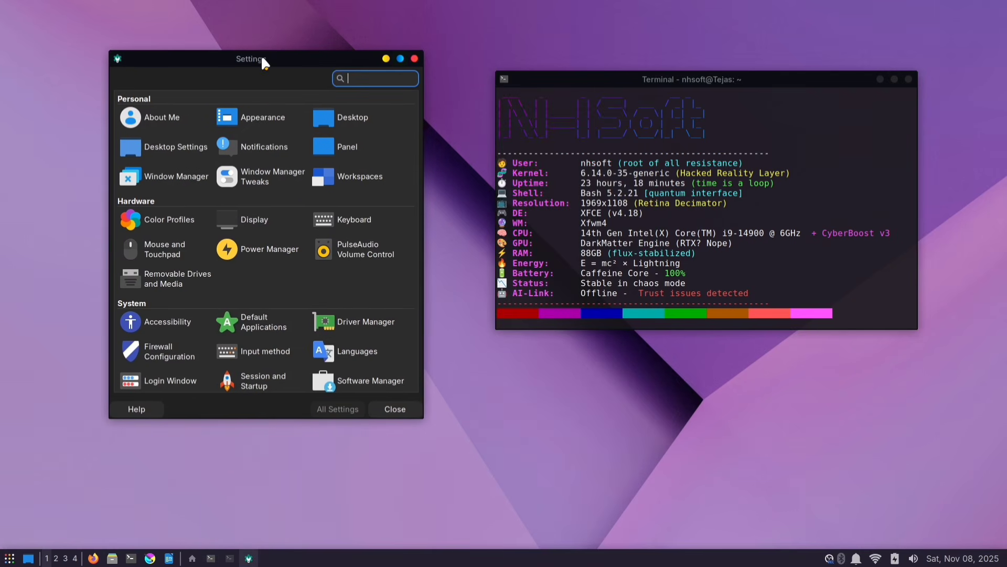
# Step: Open Desktop Settings and set the window manager to Compiz
pyautogui.click(172, 149)
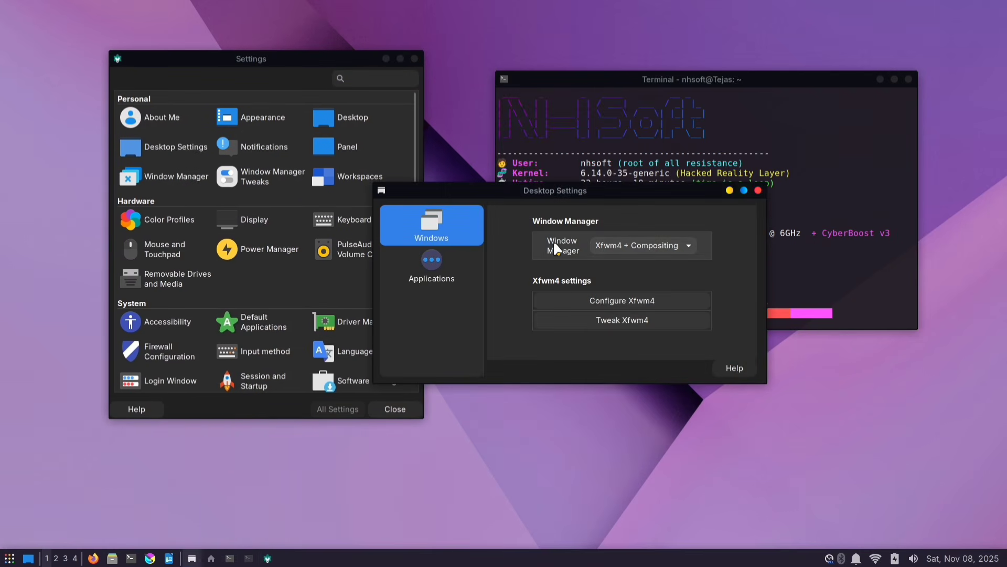
pyautogui.click(653, 238)
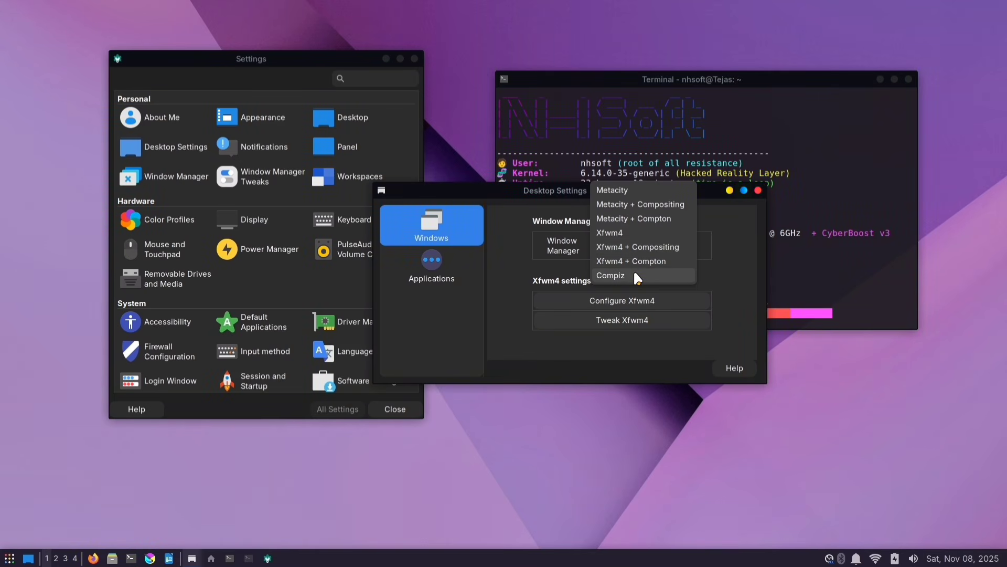
pyautogui.click(649, 272)
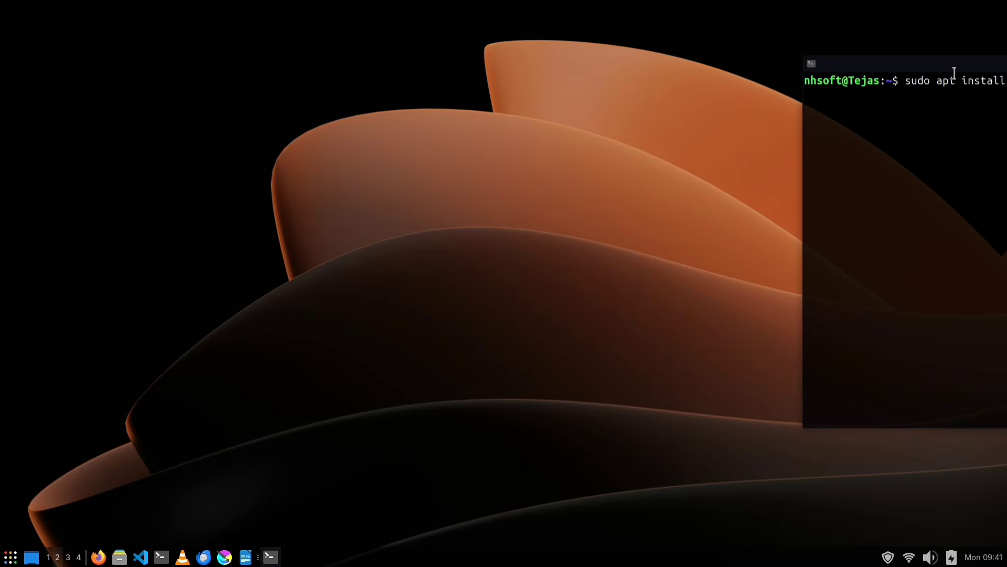
# Step: Run "sudo apt install compiz compizconfig-settings-manager compiz-plugins" in the Terminal and highlight the package names in the command
pyautogui.moveTo(934, 64); pyautogui.dragTo(525, 42)
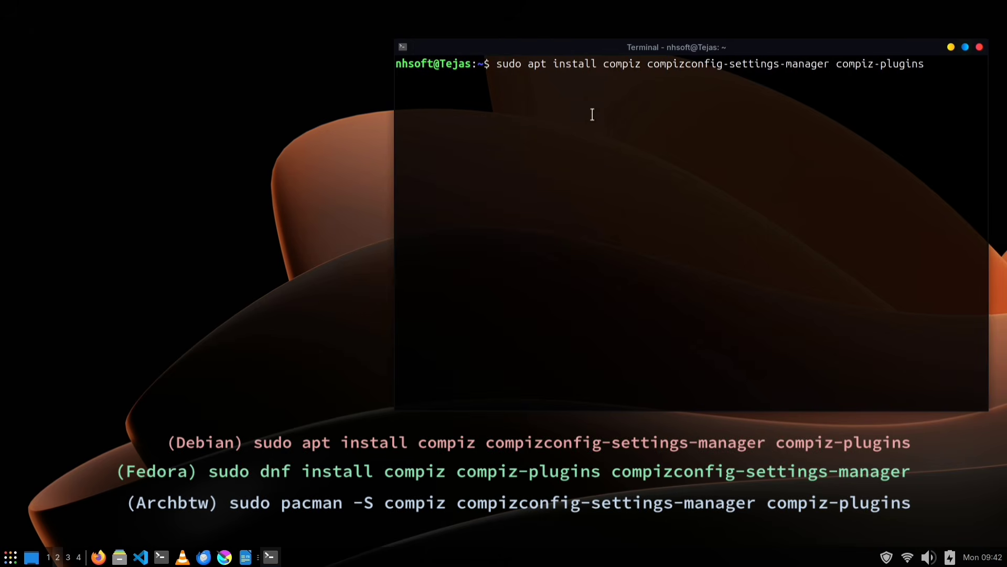
pyautogui.press('Return')
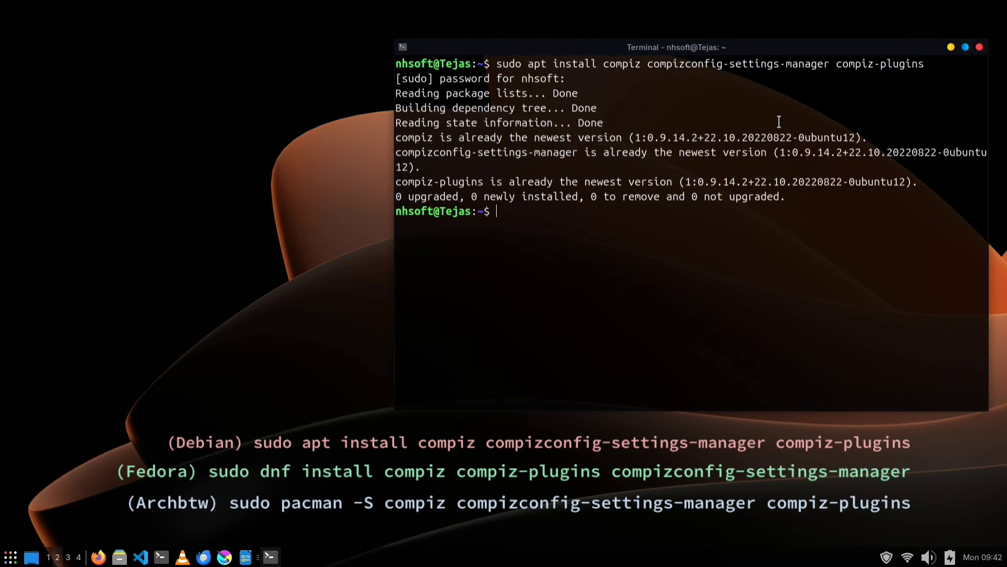
pyautogui.moveTo(924, 63); pyautogui.dragTo(602, 63)
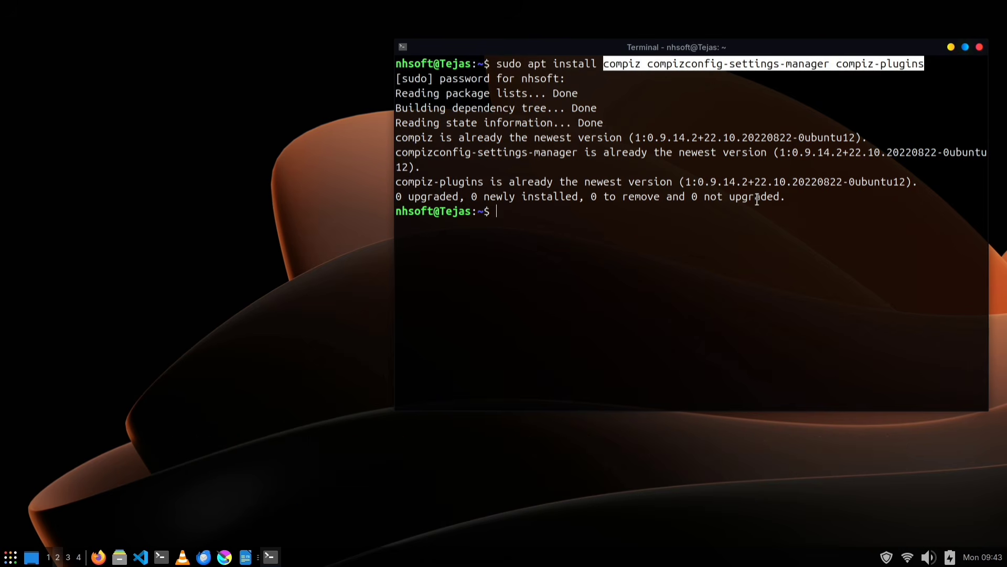
pyautogui.click(688, 232)
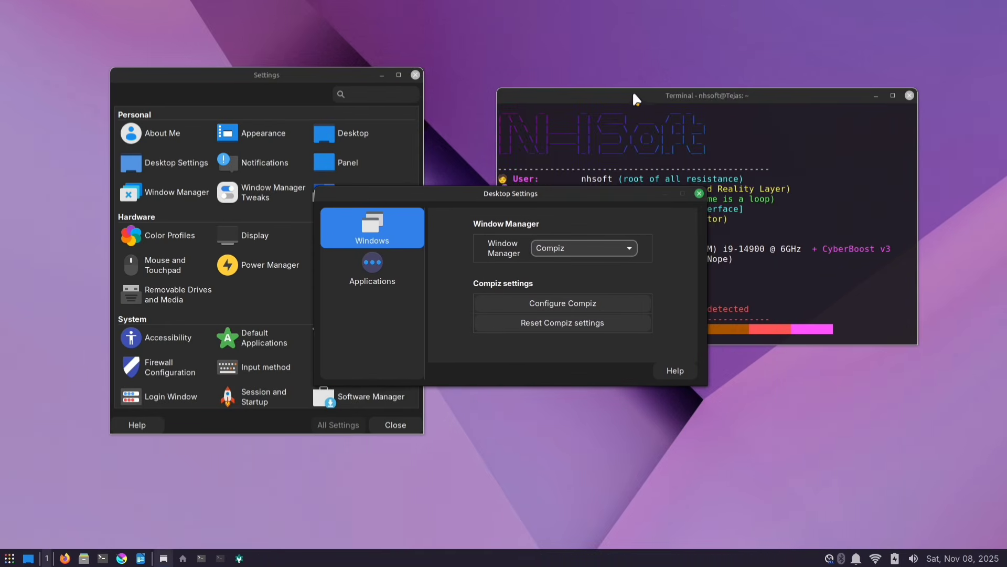
# Step: Bring the Terminal to the front and move the Desktop Settings and Settings windows to try out Compiz
pyautogui.click(632, 96)
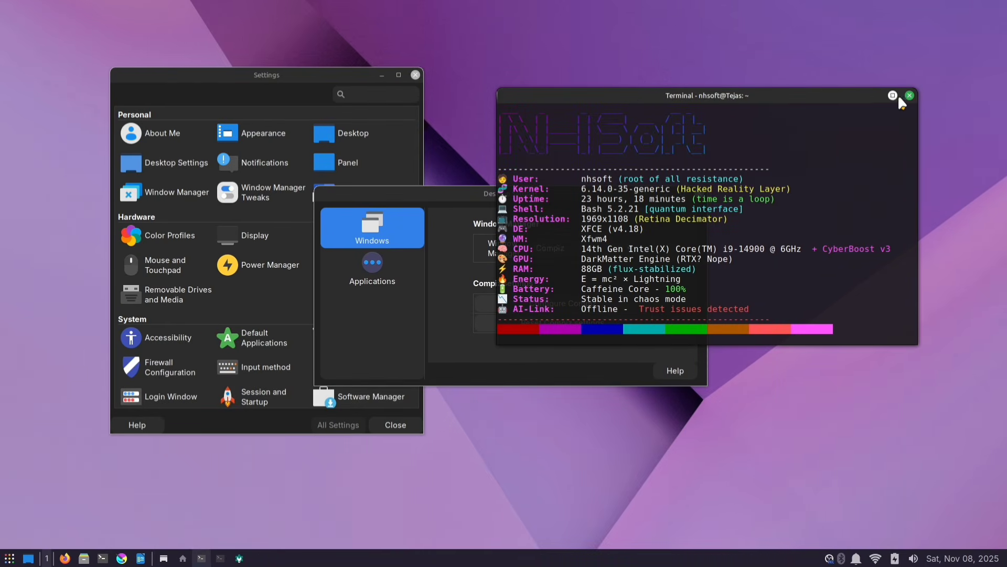
pyautogui.click(424, 195)
pyautogui.moveTo(424, 195); pyautogui.dragTo(635, 155)
pyautogui.moveTo(282, 76); pyautogui.dragTo(327, 66)
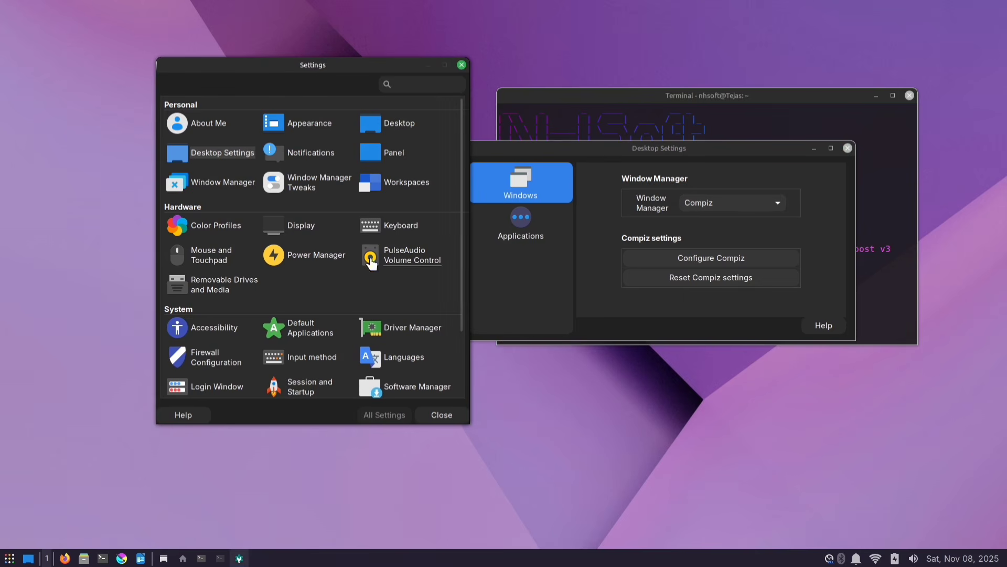
# Step: Set the Appearance style to Mint-Y-Dark-Purple, reposition the Appearance and Desktop Settings windows, and close Appearance
pyautogui.click(295, 124)
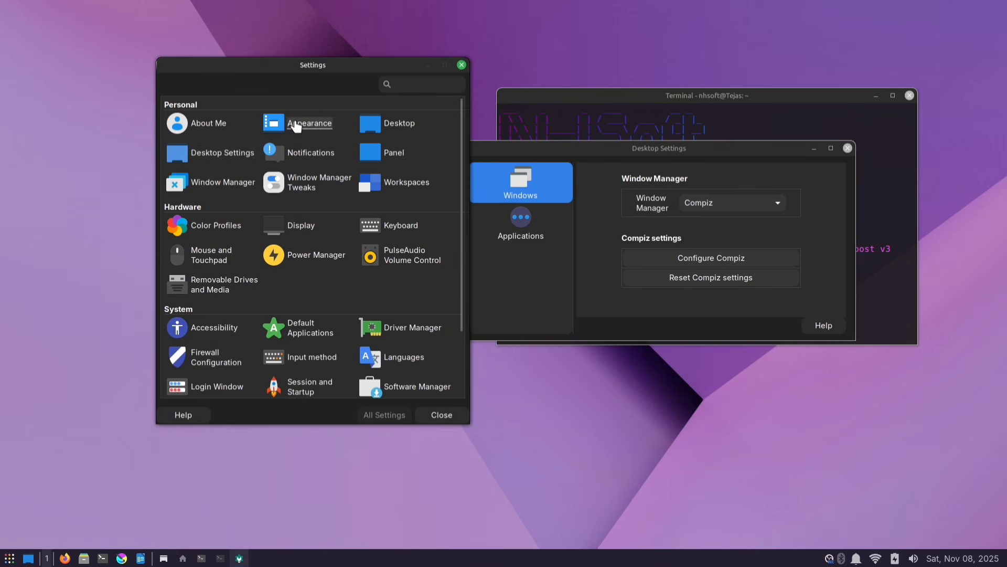
pyautogui.scroll(-15, 210, 173)
pyautogui.click(209, 173)
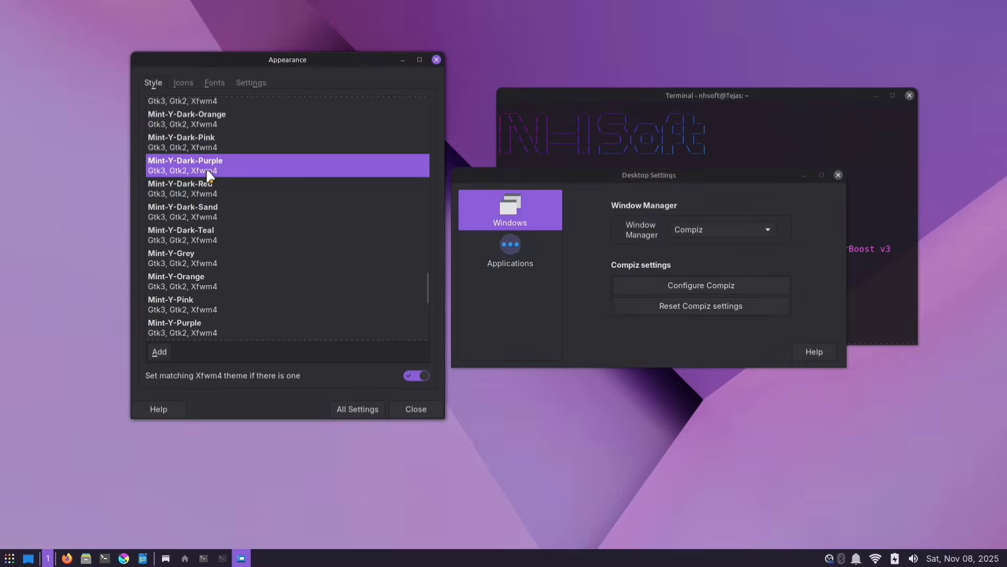
pyautogui.moveTo(303, 57); pyautogui.dragTo(256, 33)
pyautogui.moveTo(569, 171); pyautogui.dragTo(410, 165)
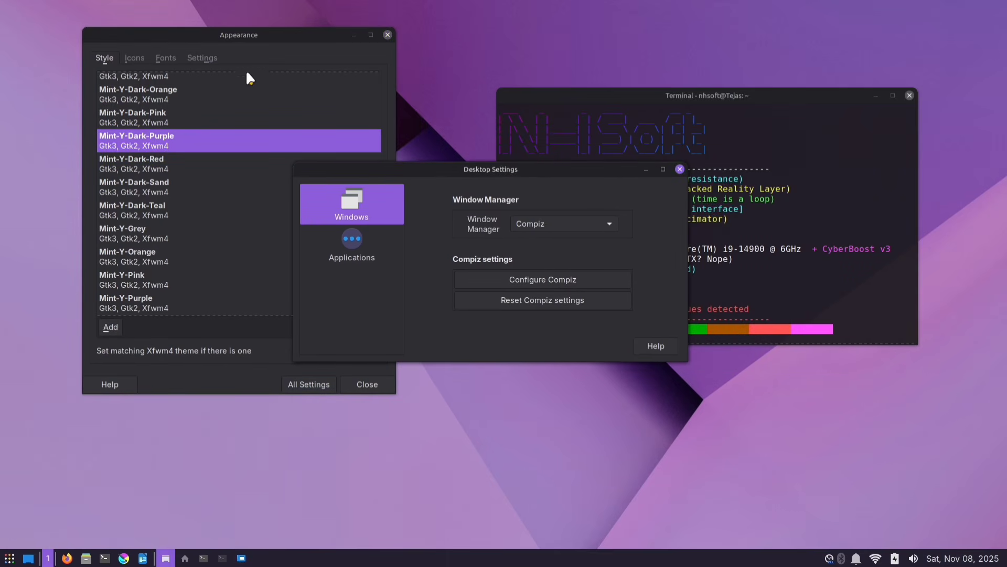
pyautogui.click(387, 35)
# Step: Move Desktop Settings behind the Terminal, bring the Terminal to the front and browse the Whisker Menu's categories
pyautogui.moveTo(389, 169); pyautogui.dragTo(595, 170)
pyautogui.click(603, 97)
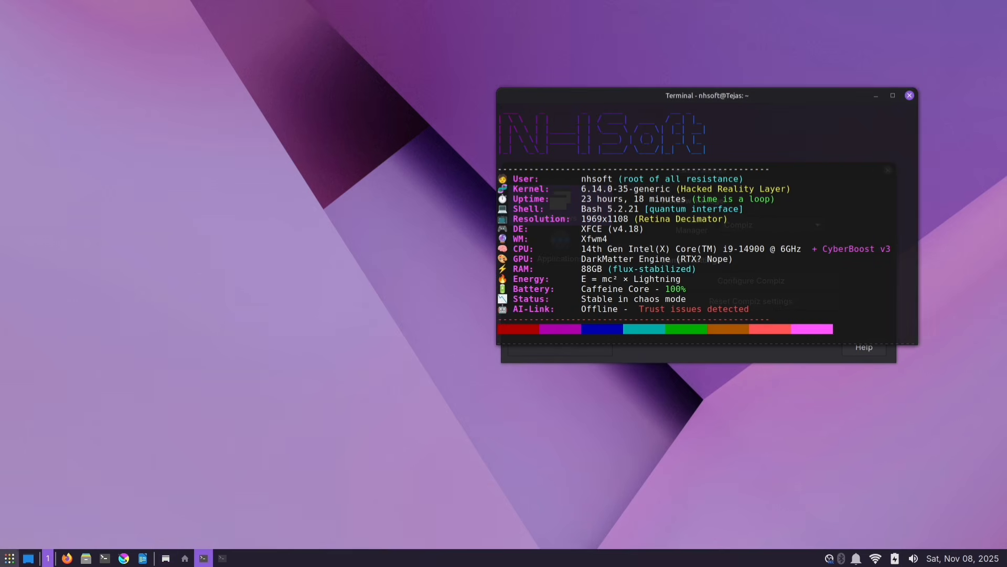
pyautogui.click(9, 558)
pyautogui.click(39, 401)
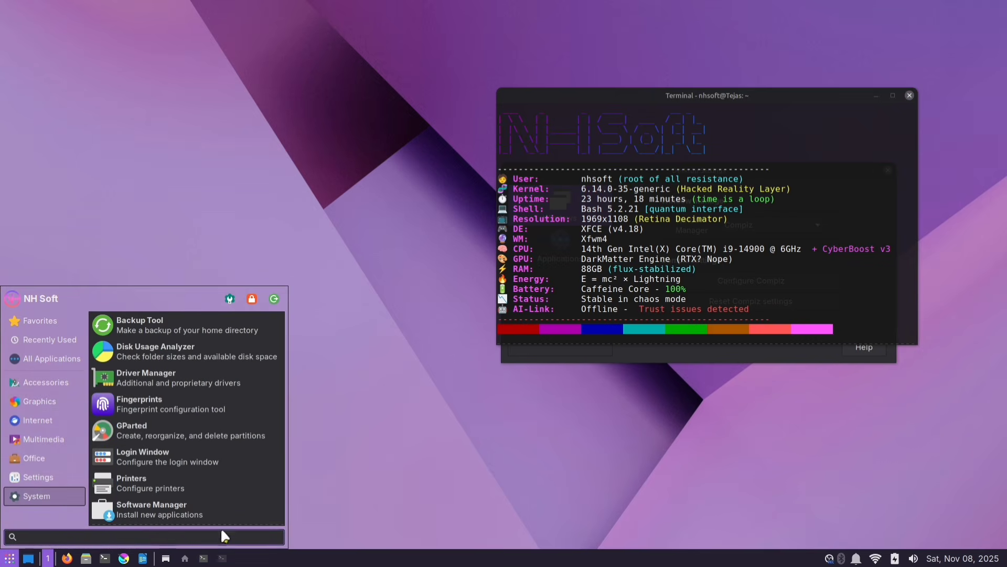
# Step: Set the Whisker Menu's background opacity to 100 in its properties and open the menu to check it
pyautogui.press('Escape')
pyautogui.rightClick(10, 557)
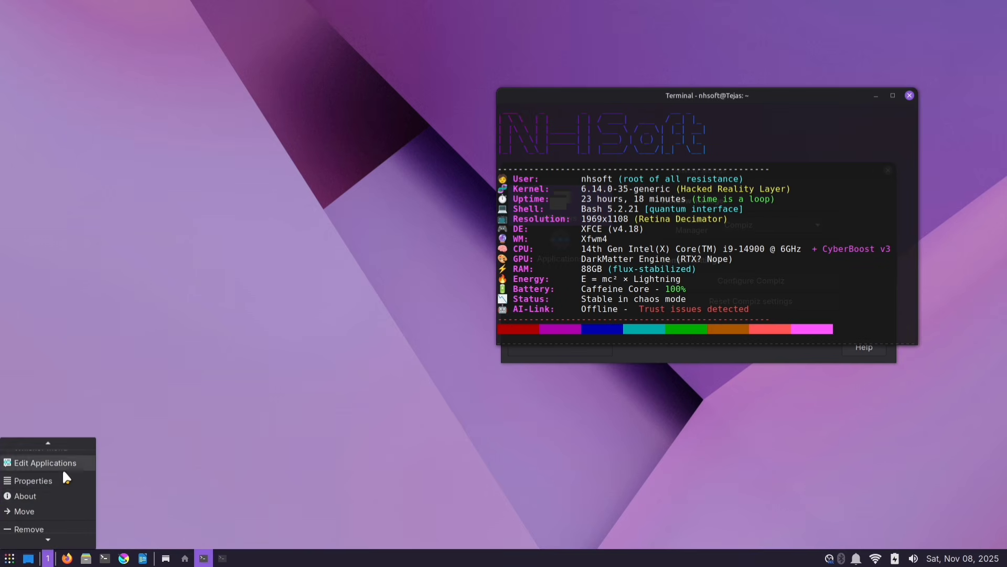
pyautogui.click(35, 480)
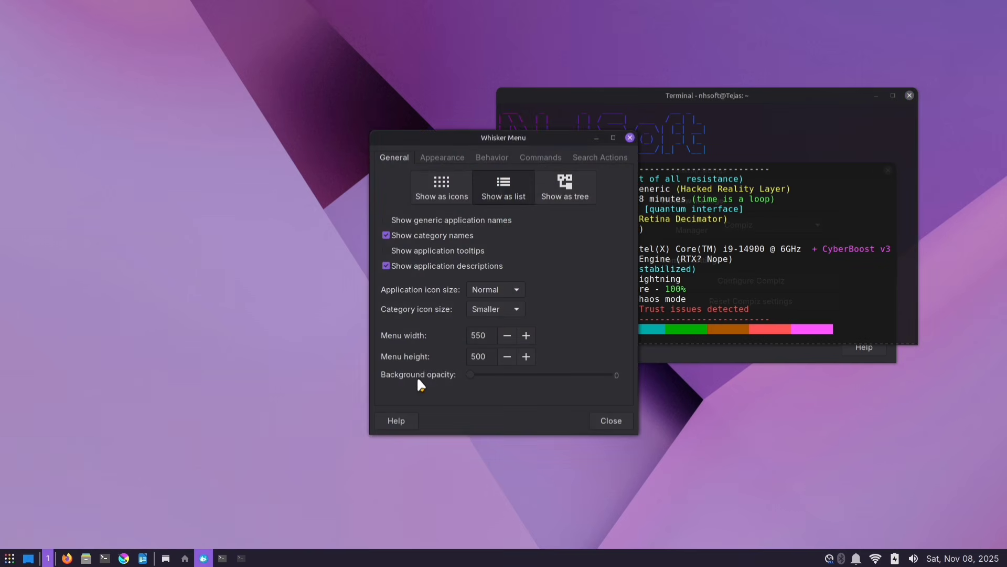
pyautogui.moveTo(472, 375); pyautogui.dragTo(645, 374)
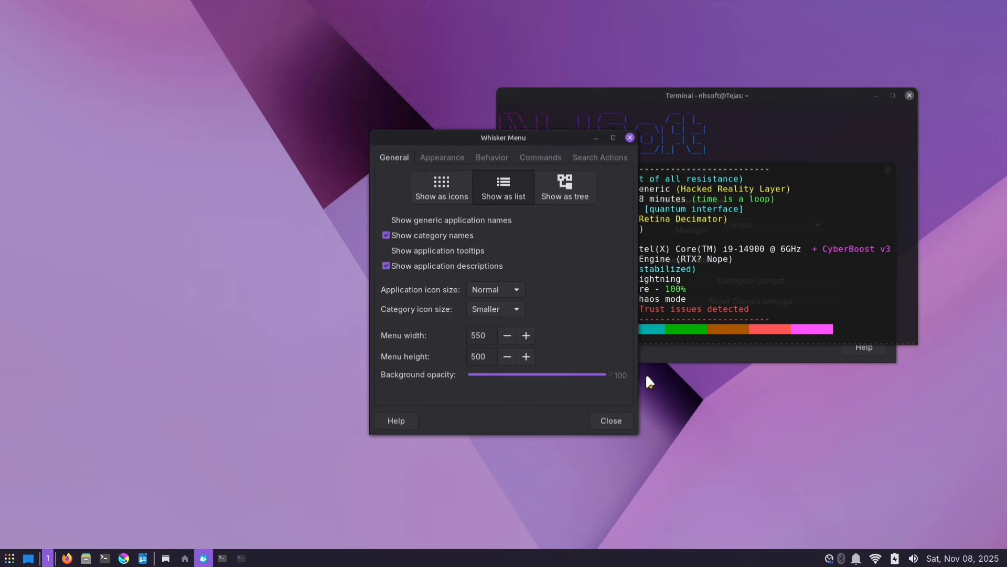
pyautogui.press('super')
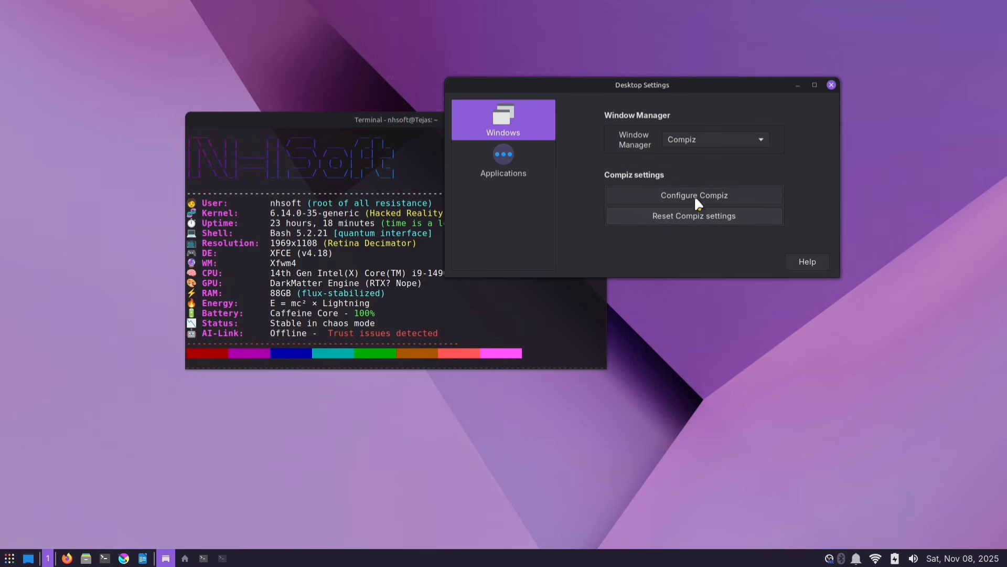
# Step: Open the Compiz configuration from Desktop Settings, dismiss the caution warning and move the CompizConfig Settings Manager away from the screen corner
pyautogui.click(738, 199)
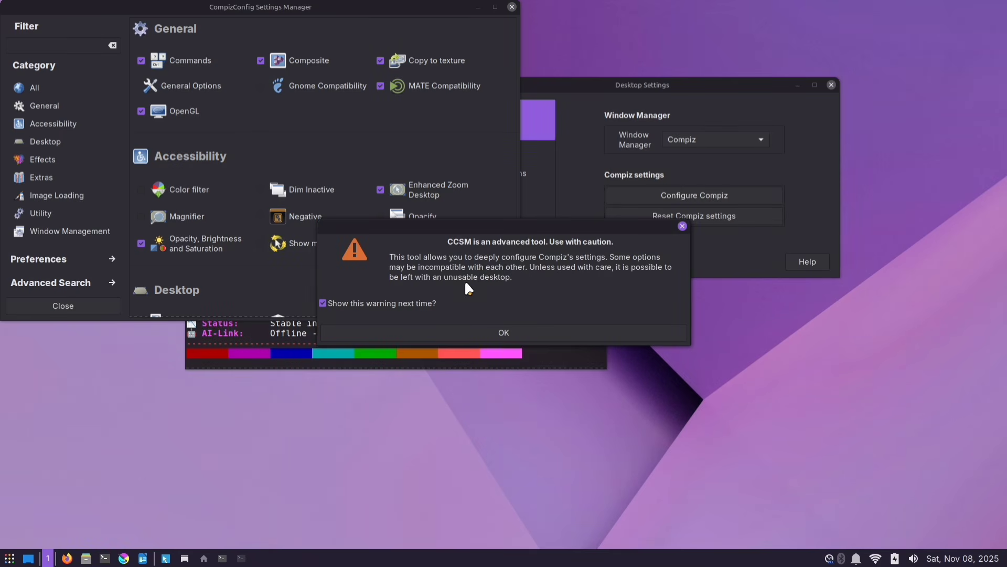
pyautogui.click(512, 329)
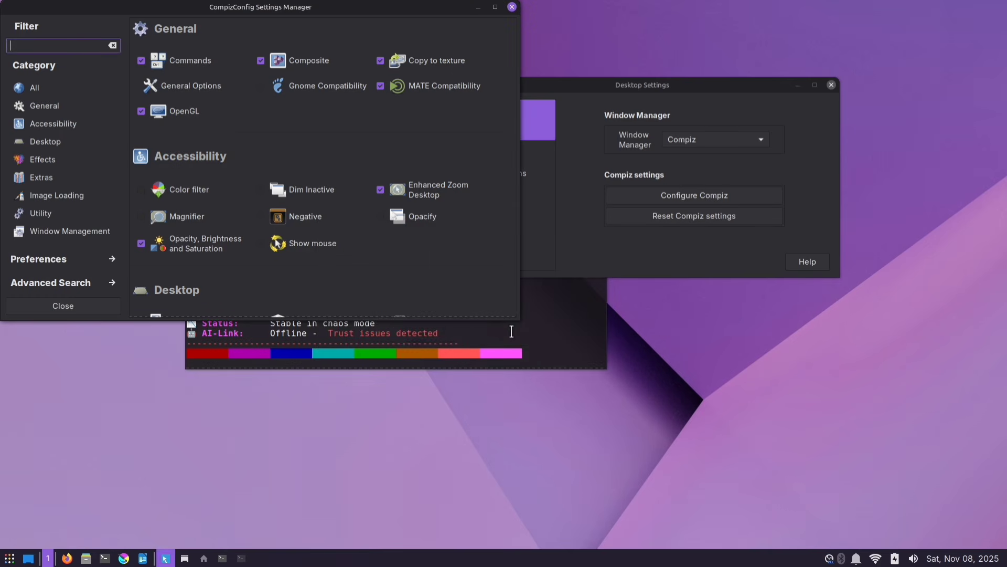
pyautogui.moveTo(395, 1); pyautogui.dragTo(469, 45)
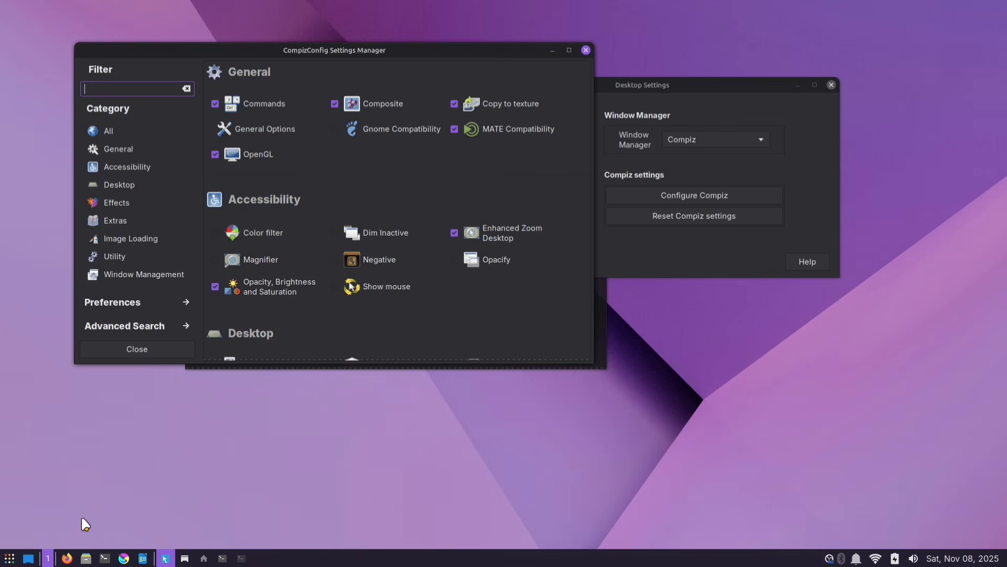
# Step: Show the workspaces in the Expo overview, move the selection to the last one and back, and enter the second workspace
pyautogui.press('super+e')
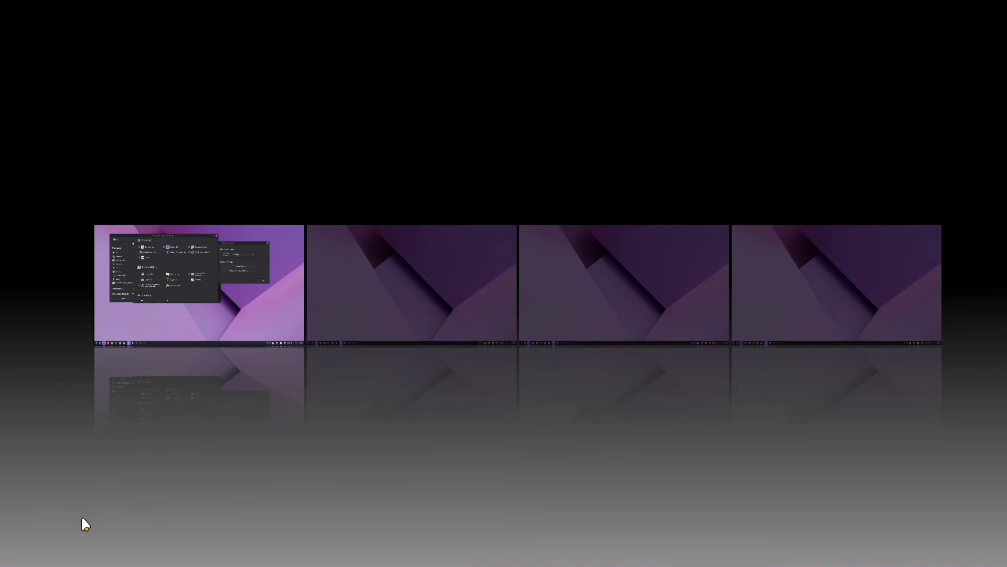
pyautogui.press('Right')
pyautogui.press('Right')
pyautogui.press('Right')
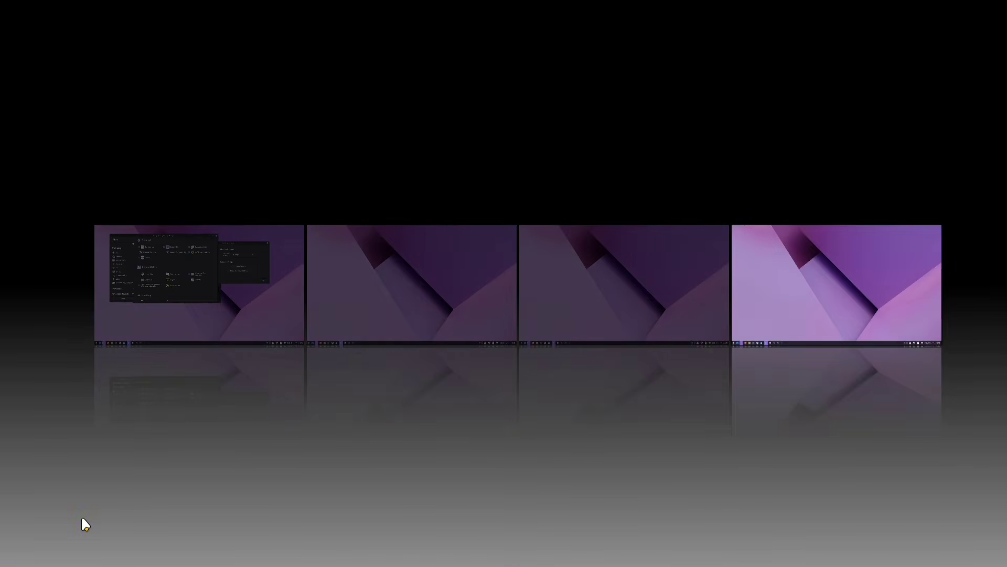
pyautogui.press('Left')
pyautogui.press('Left')
pyautogui.press('Left')
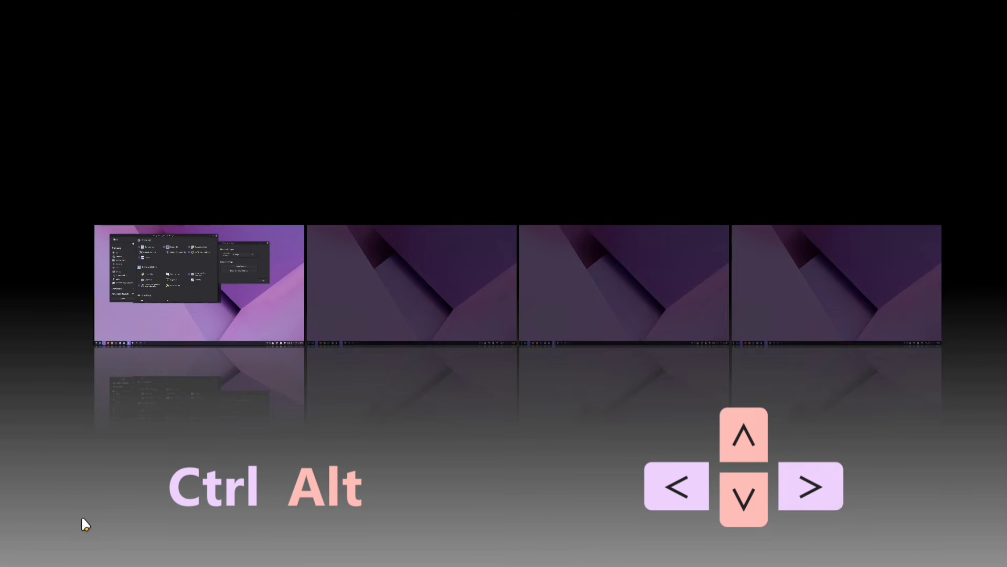
pyautogui.press('Right')
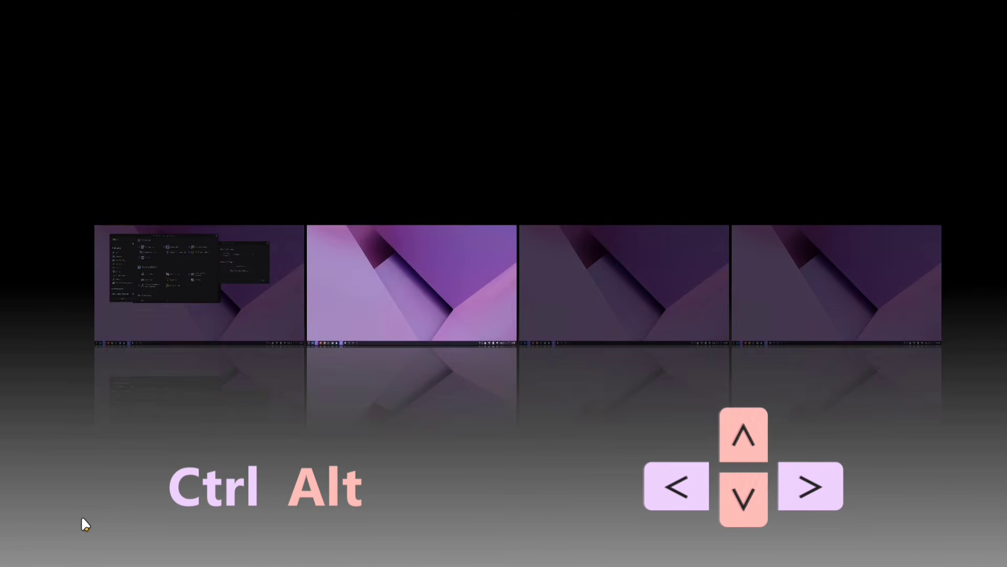
pyautogui.press('Return')
# Step: Switch back and forth between neighbouring workspaces to try out the Desktop Cube rotation, returning to the workspace with CompizConfig Settings Manager
pyautogui.hotkey('ctrl', 'alt', 'Right')
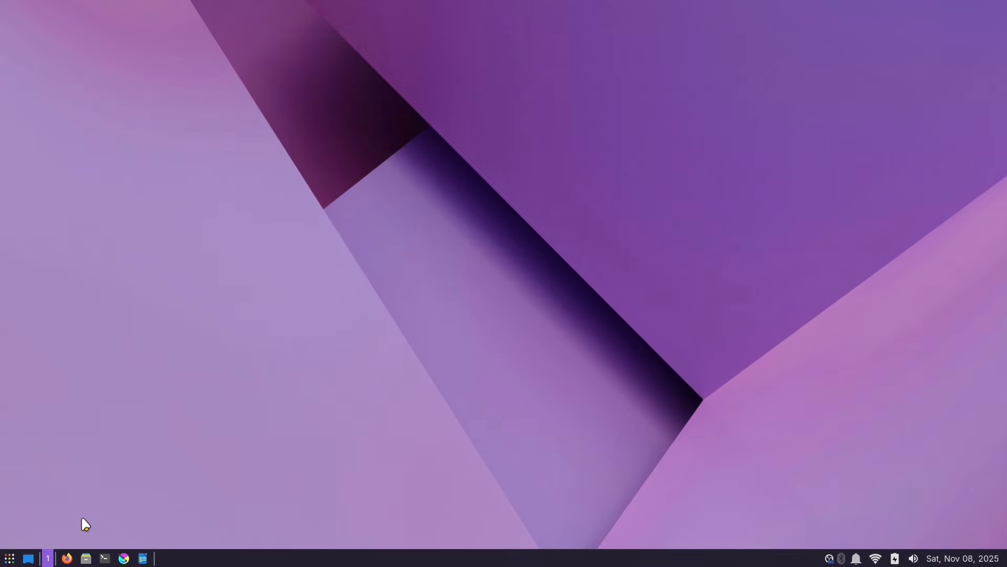
pyautogui.hotkey('ctrl', 'alt', 'Down')
pyautogui.hotkey('ctrl', 'alt', 'Left')
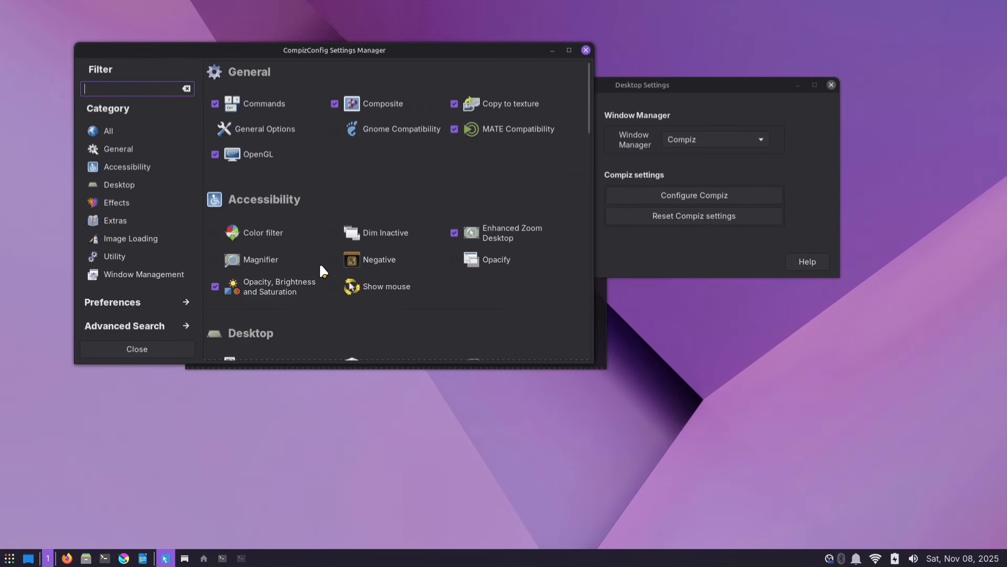
pyautogui.scroll(-3, 320, 270)
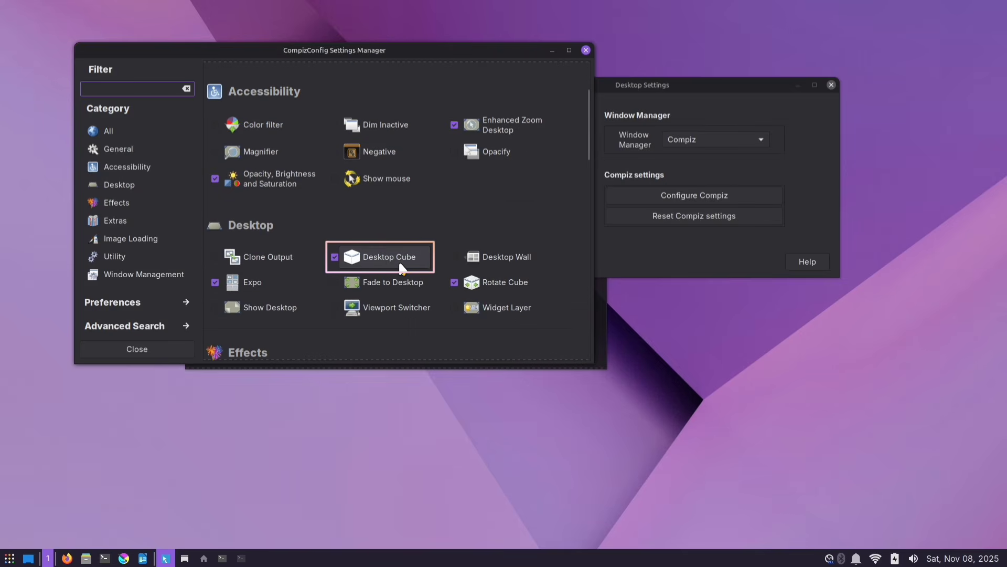
pyautogui.hotkey('ctrl', 'alt', 'Left')
pyautogui.hotkey('ctrl', 'alt', 'Right')
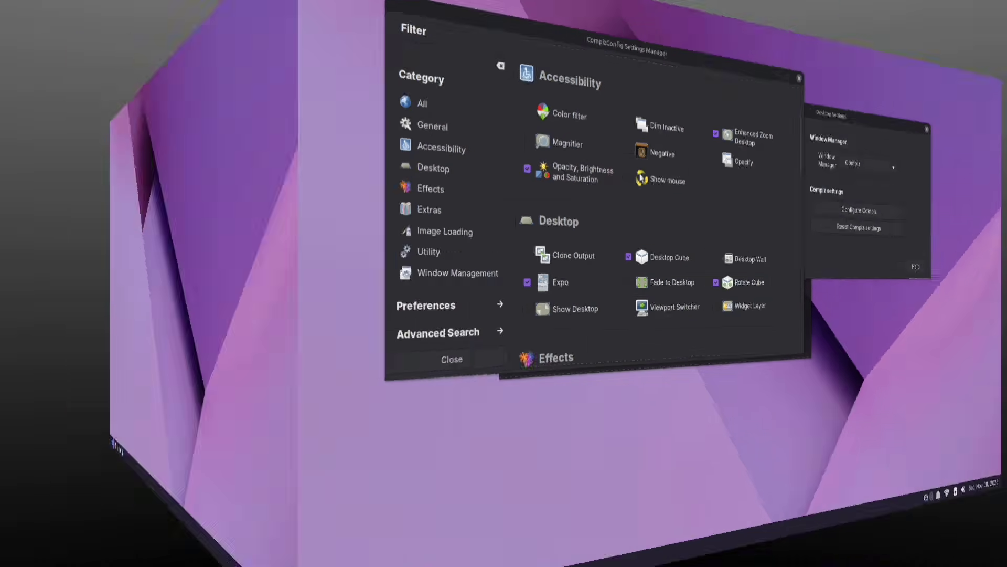
pyautogui.hotkey('ctrl', 'alt', 'Left')
pyautogui.hotkey('ctrl', 'alt', 'Right')
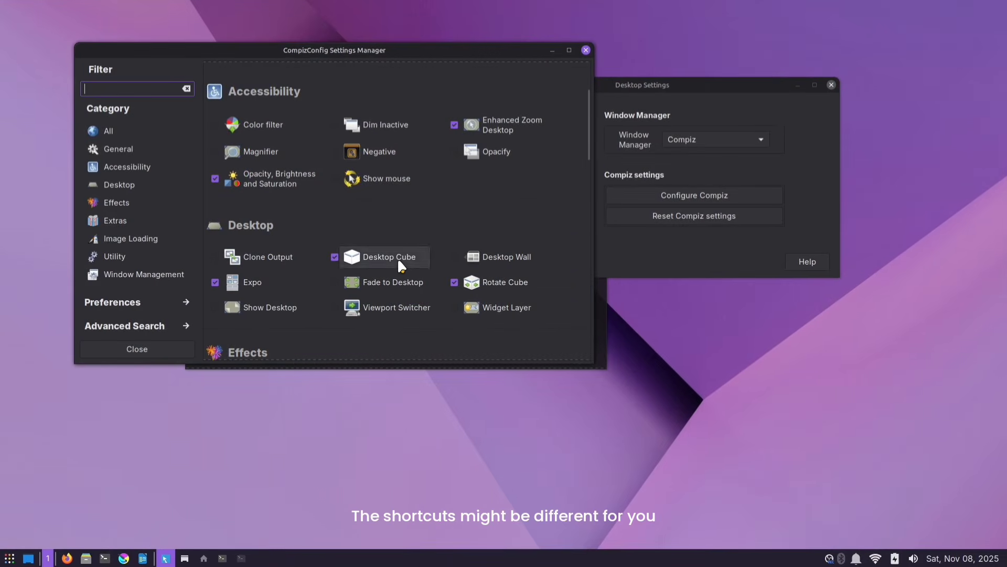
# Step: Move CompizConfig Settings Manager toward the middle of the desktop and drag the Terminal window behind it out of the way
pyautogui.scroll(-3, 399, 261)
pyautogui.scroll(-3, 399, 261)
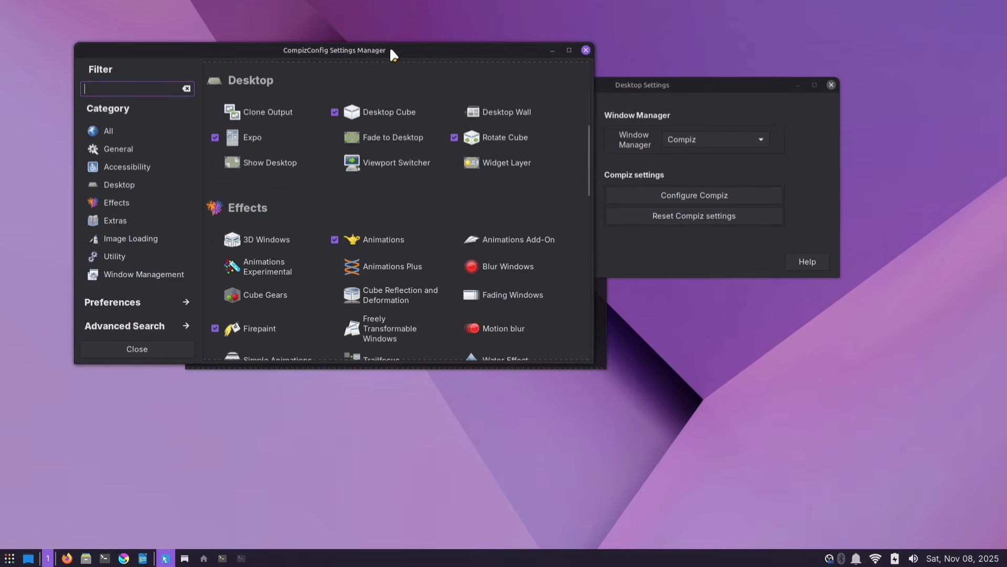
pyautogui.moveTo(392, 49); pyautogui.dragTo(612, 41)
pyautogui.click(257, 126)
pyautogui.moveTo(256, 120); pyautogui.dragTo(974, 164)
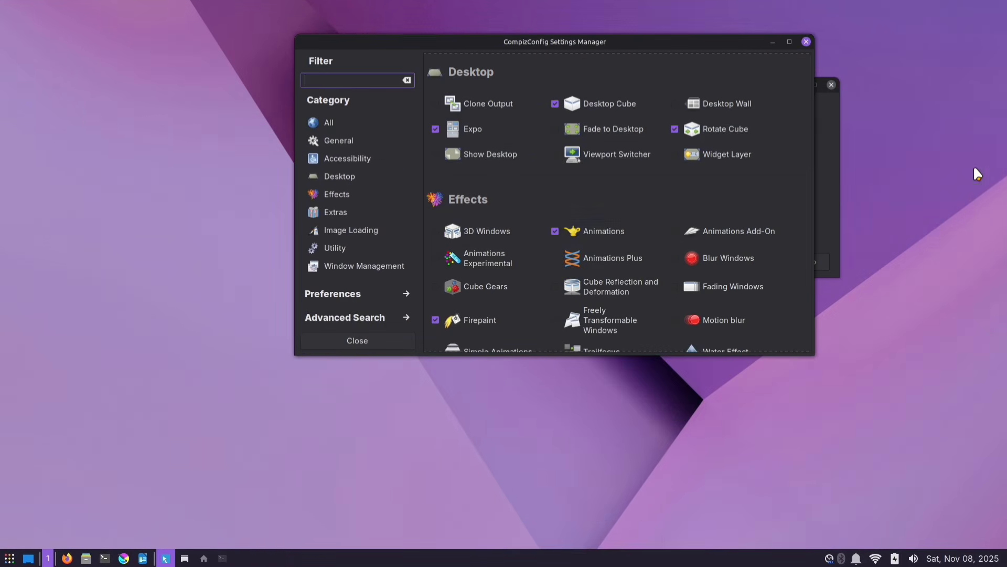
# Step: Open the Animations plugin's settings from the Effects category and move the window slightly to free the desktop around it
pyautogui.scroll(-3, 606, 304)
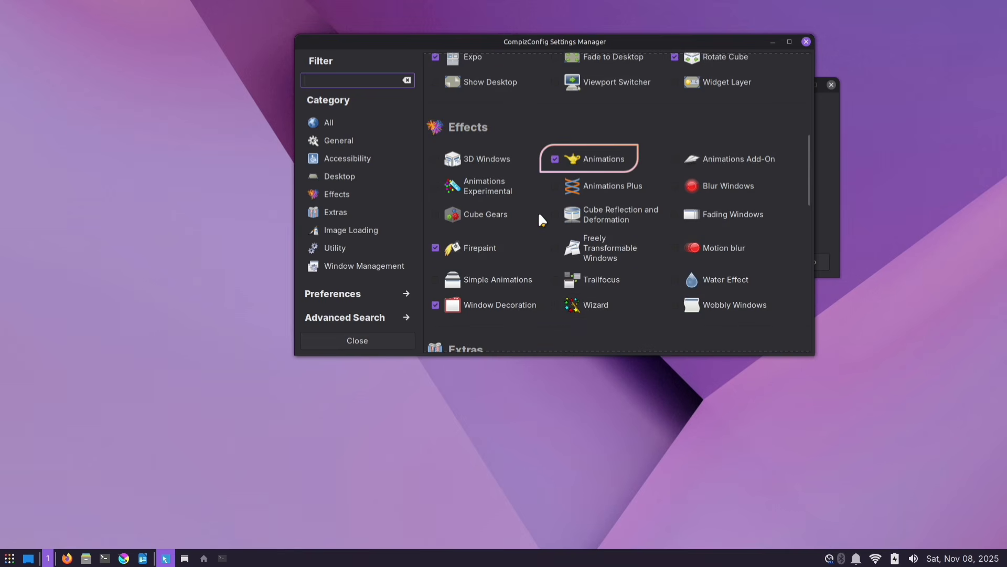
pyautogui.click(610, 157)
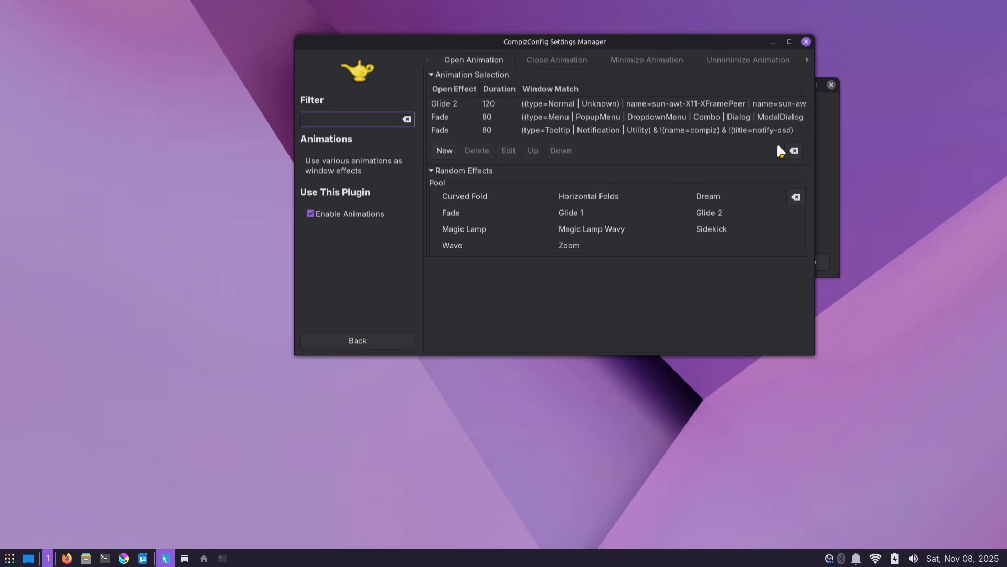
pyautogui.moveTo(675, 38); pyautogui.dragTo(728, 62)
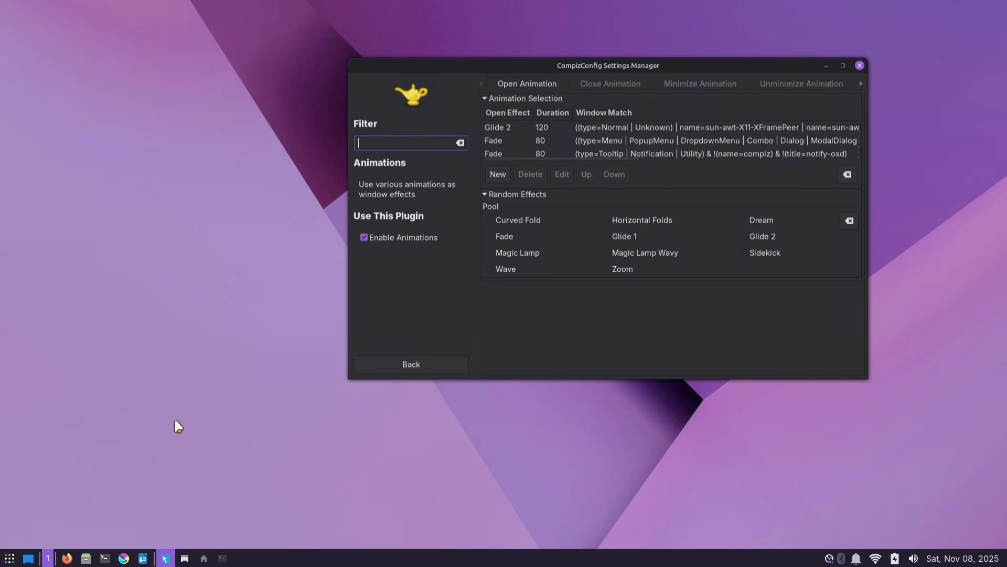
# Step: Open and close the Whisker Menu repeatedly to examine its current opening animation
pyautogui.click(7, 561)
pyautogui.click(6, 562)
pyautogui.click(6, 562)
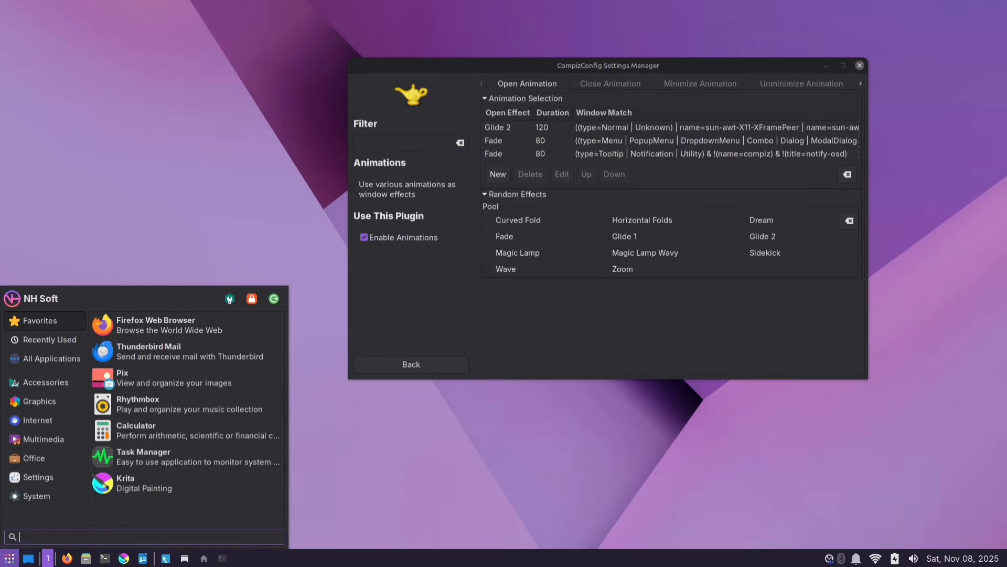
pyautogui.click(6, 561)
pyautogui.click(6, 561)
pyautogui.click(7, 561)
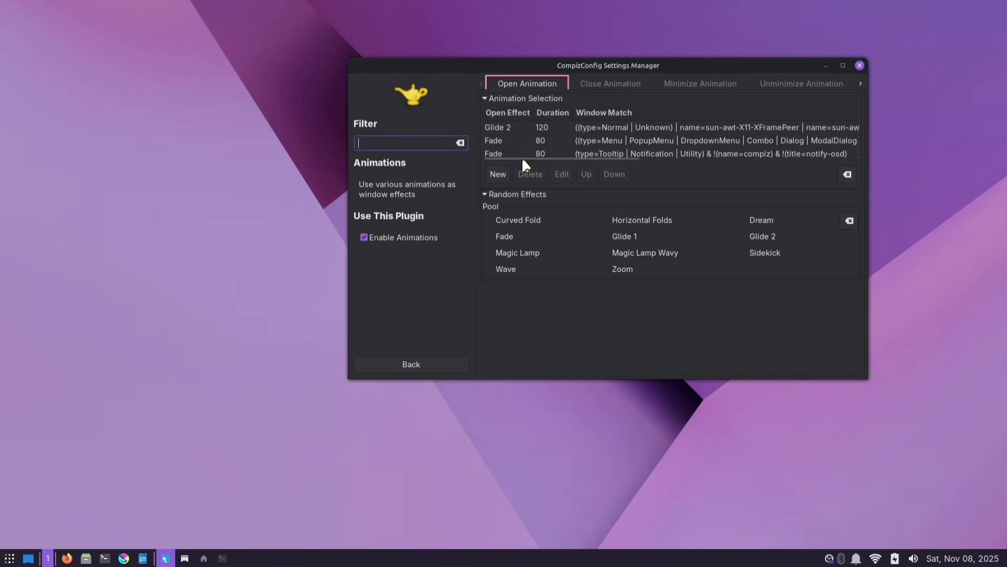
# Step: Add a new open animation entry with the Horizontal Folds effect, moving its Edit dialog beside the settings window
pyautogui.click(498, 175)
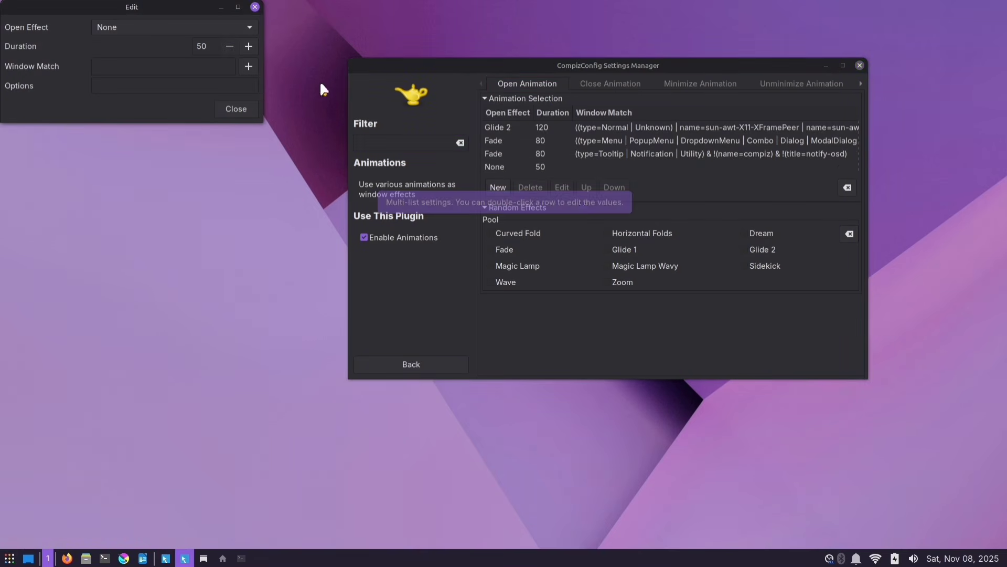
pyautogui.moveTo(142, 7); pyautogui.dragTo(193, 138)
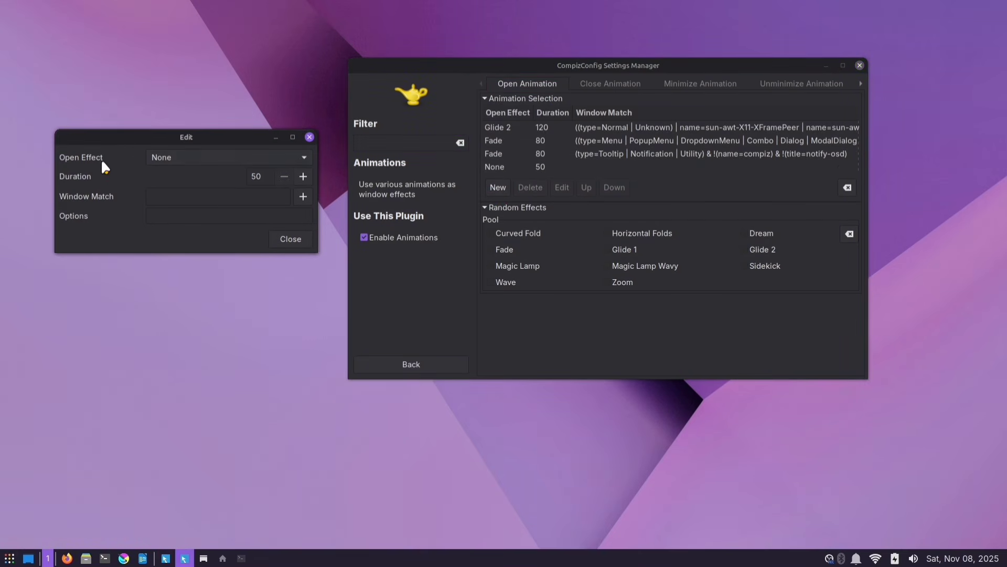
pyautogui.click(196, 163)
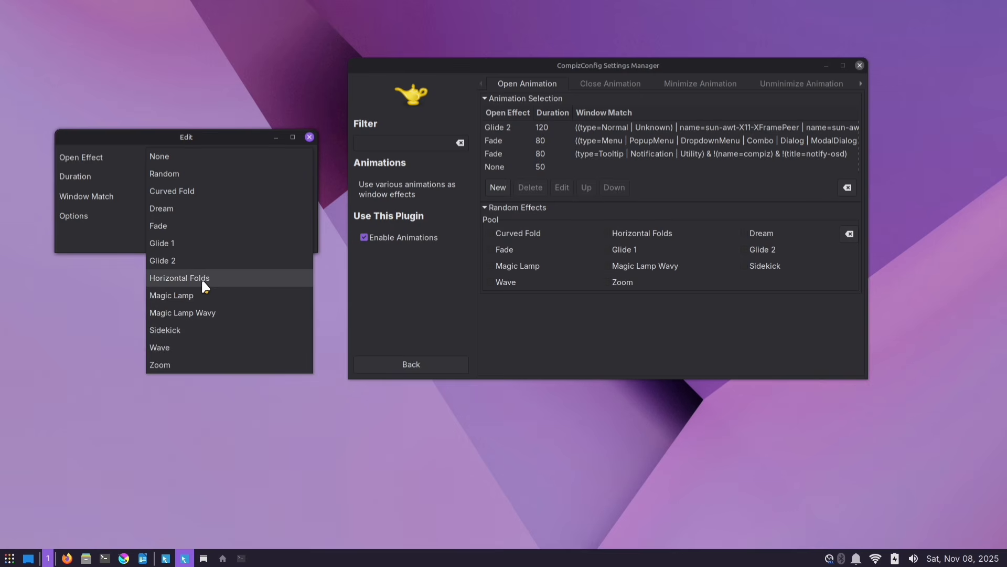
pyautogui.click(234, 277)
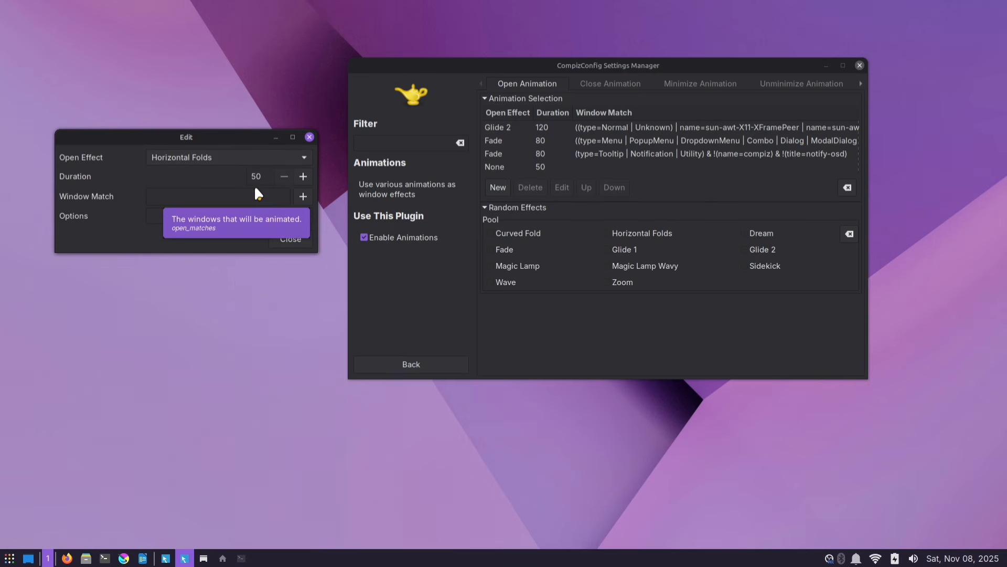
# Step: Set the new animation's duration to 1000 and its window match to "type=Menu", and close the Edit dialog
pyautogui.click(270, 176)
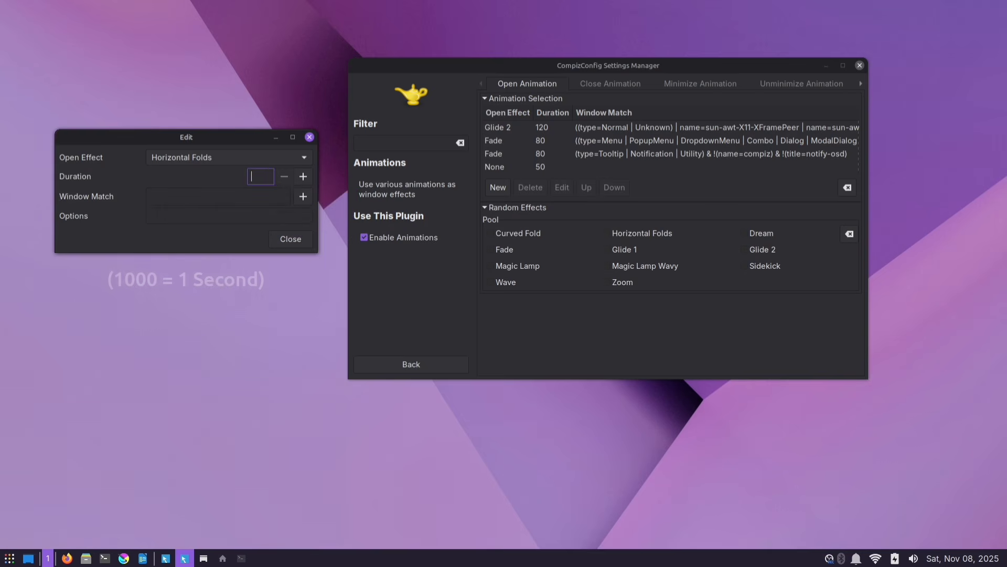
pyautogui.write('00')
pyautogui.press('Left')
pyautogui.press('BackSpace')
pyautogui.write('1')
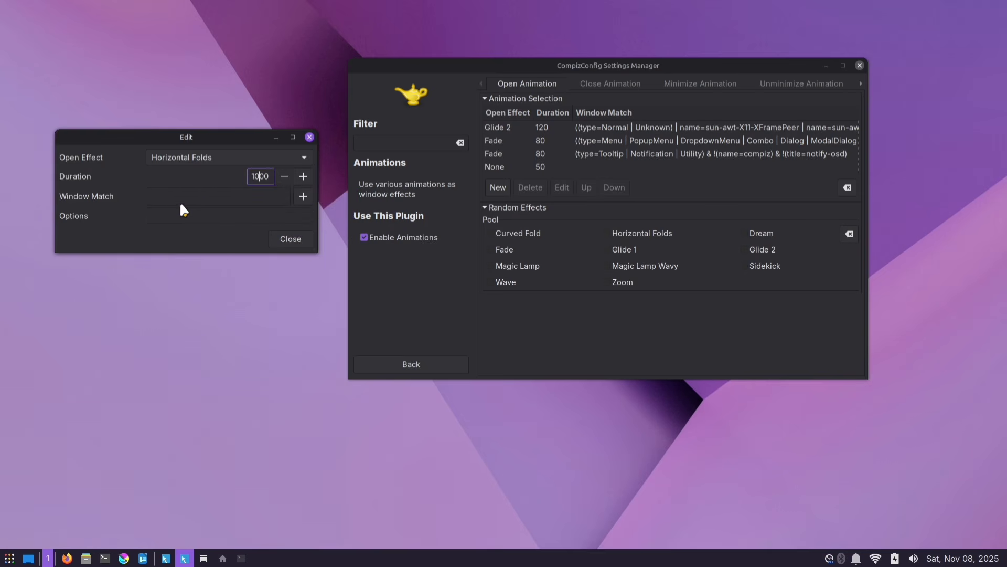
pyautogui.click(165, 196)
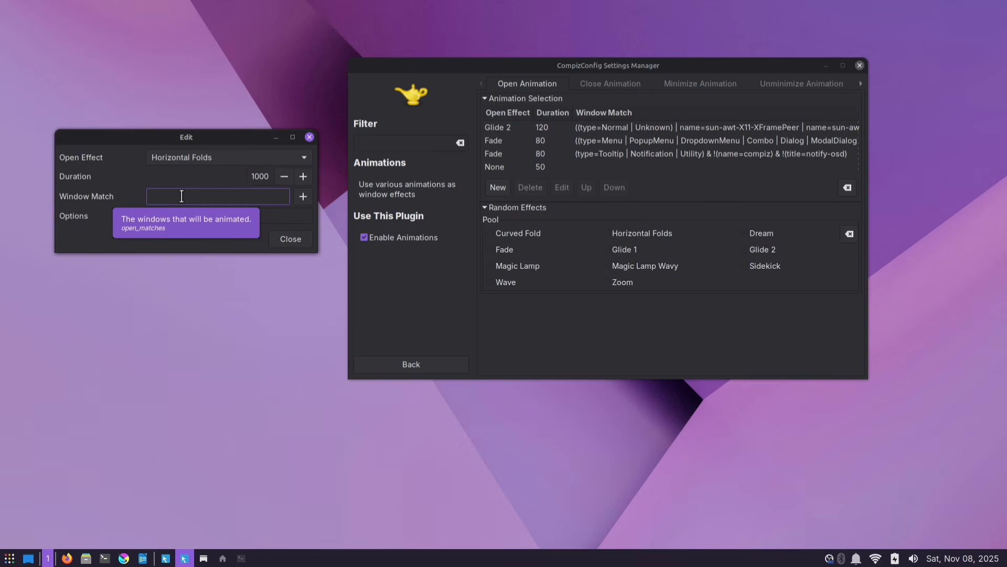
pyautogui.write('type=Menu')
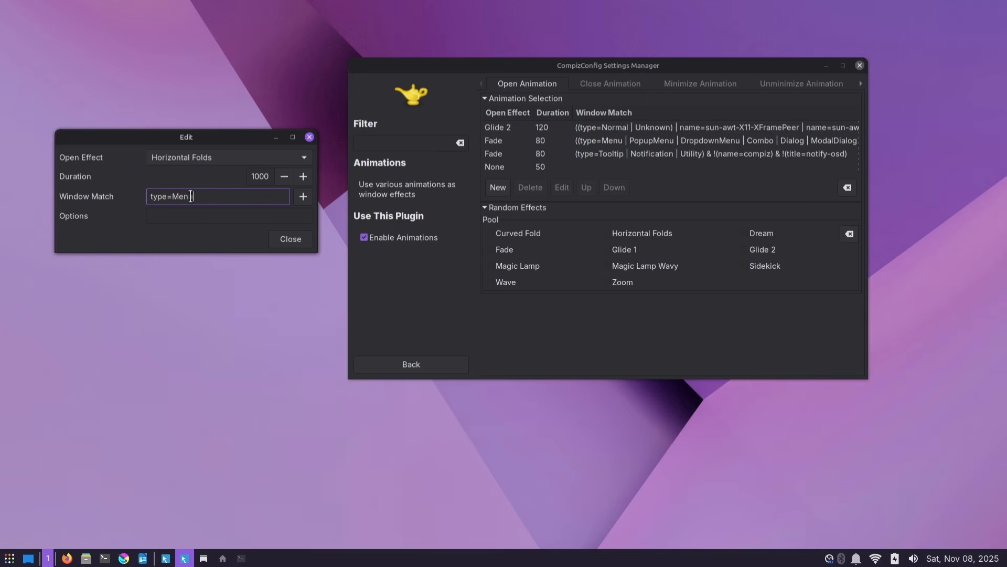
pyautogui.click(283, 240)
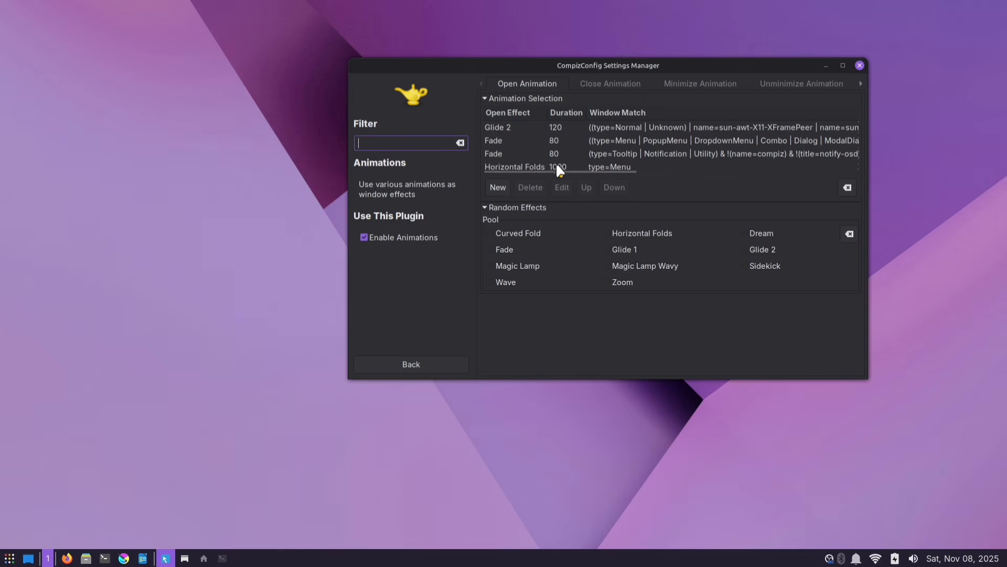
# Step: Test the Whisker Menu's opening animation and move the Horizontal Folds entry to the top of the open animation list
pyautogui.click(587, 168)
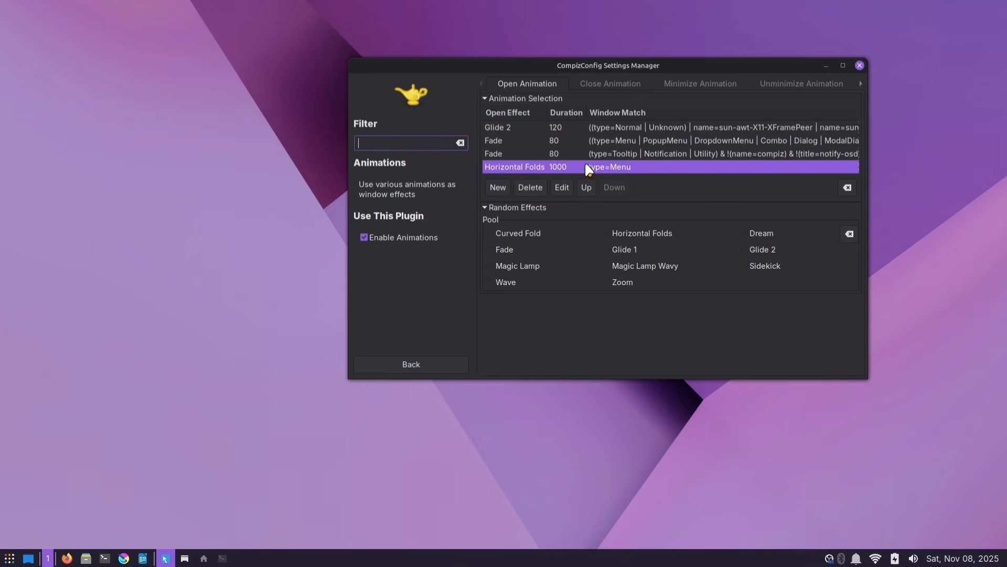
pyautogui.press('super')
pyautogui.press('super')
pyautogui.click(586, 188)
pyautogui.click(587, 187)
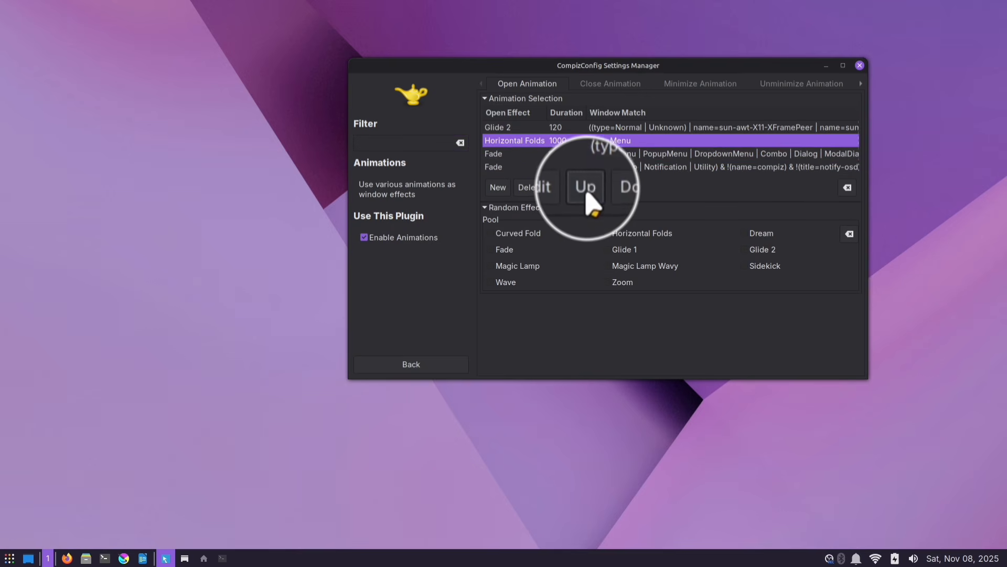
pyautogui.click(586, 187)
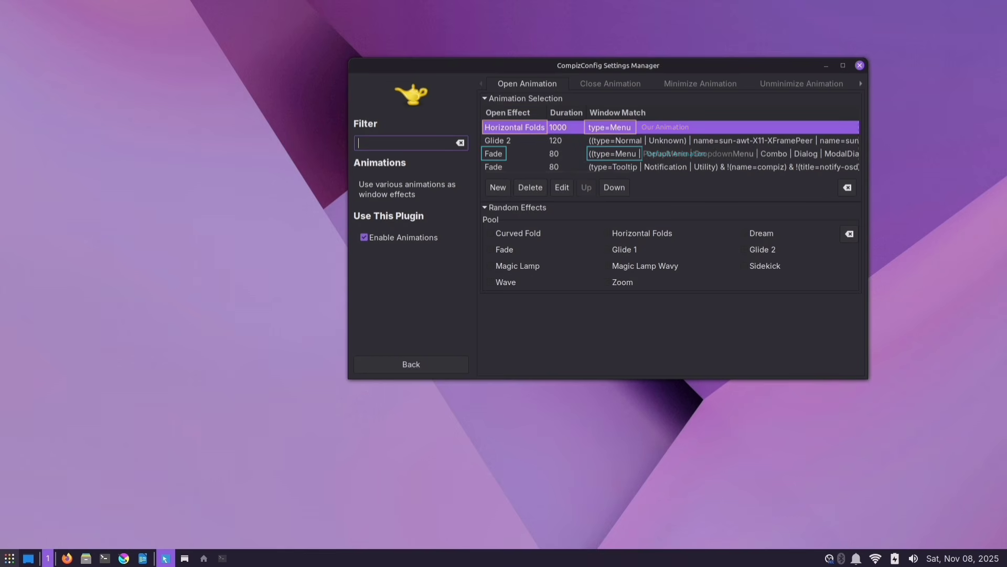
# Step: Open and close the Whisker Menu several times to examine its Horizontal Folds opening animation
pyautogui.click(9, 557)
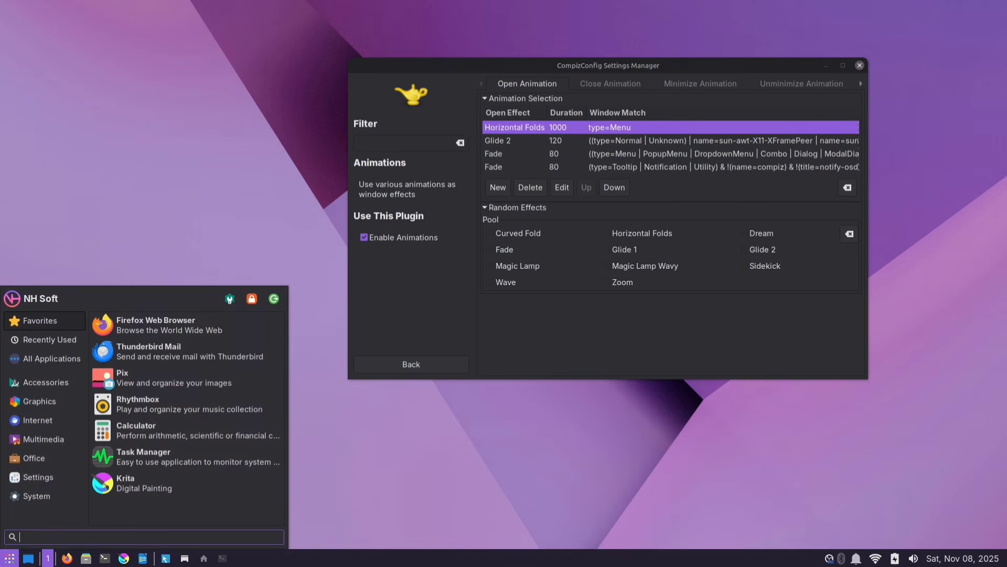
pyautogui.press('super')
pyautogui.press('super')
pyautogui.press('super')
pyautogui.press('super')
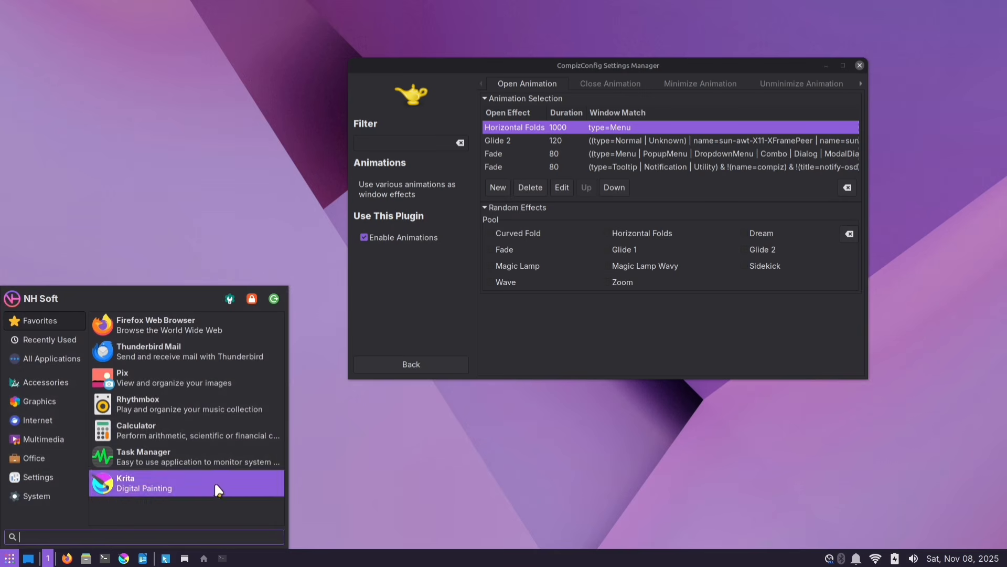
pyautogui.click(424, 439)
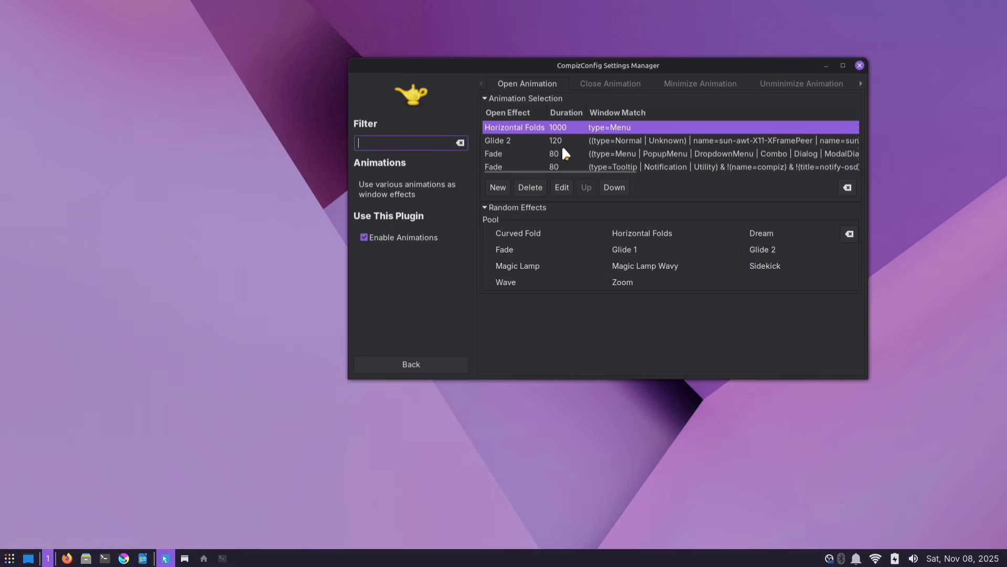
# Step: Change the menu's open animation entry to the Sidekick effect with a duration of 500, and close the Edit dialog
pyautogui.click(562, 187)
pyautogui.click(256, 159)
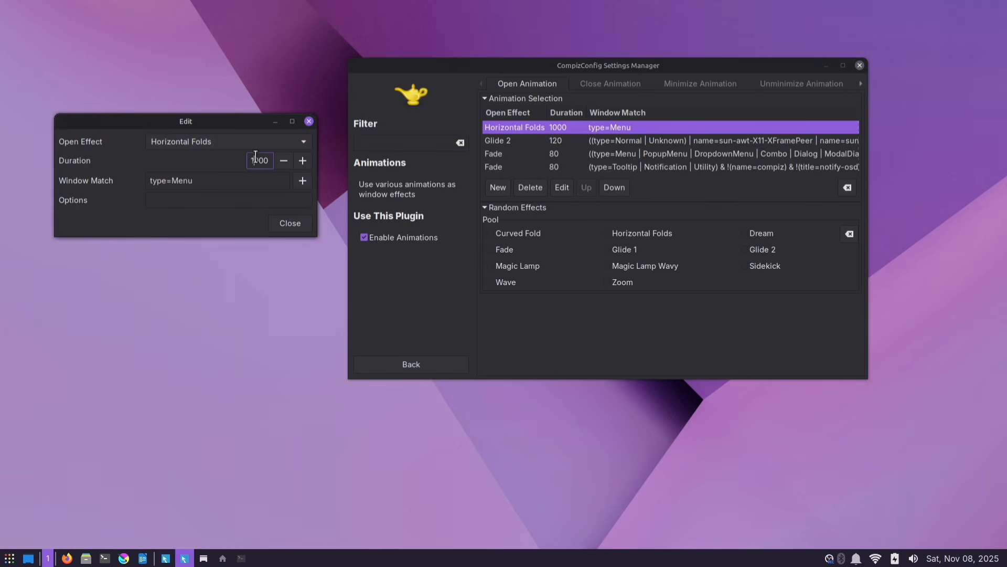
pyautogui.press('BackSpace')
pyautogui.press('Delete')
pyautogui.write('5')
pyautogui.click(203, 150)
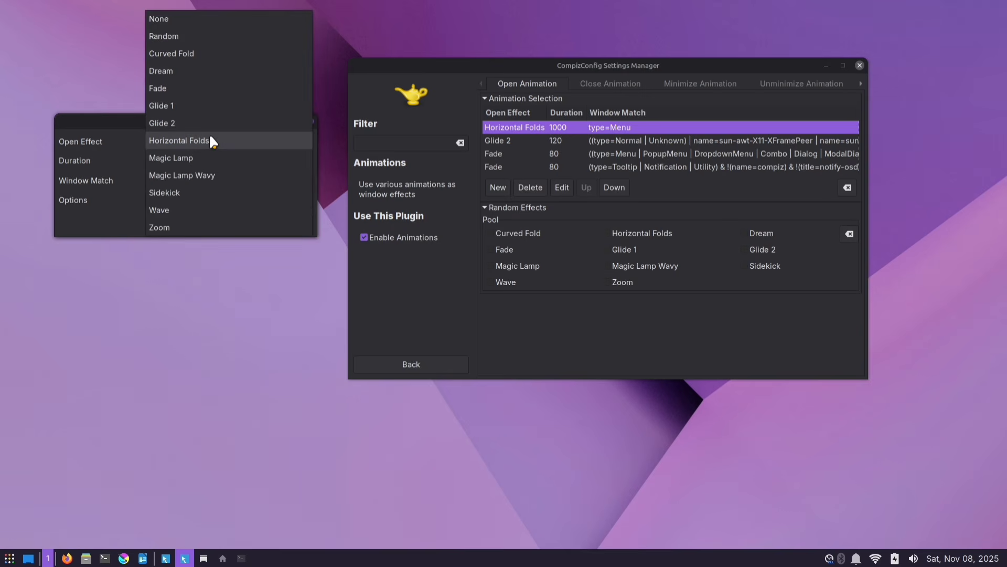
pyautogui.click(185, 193)
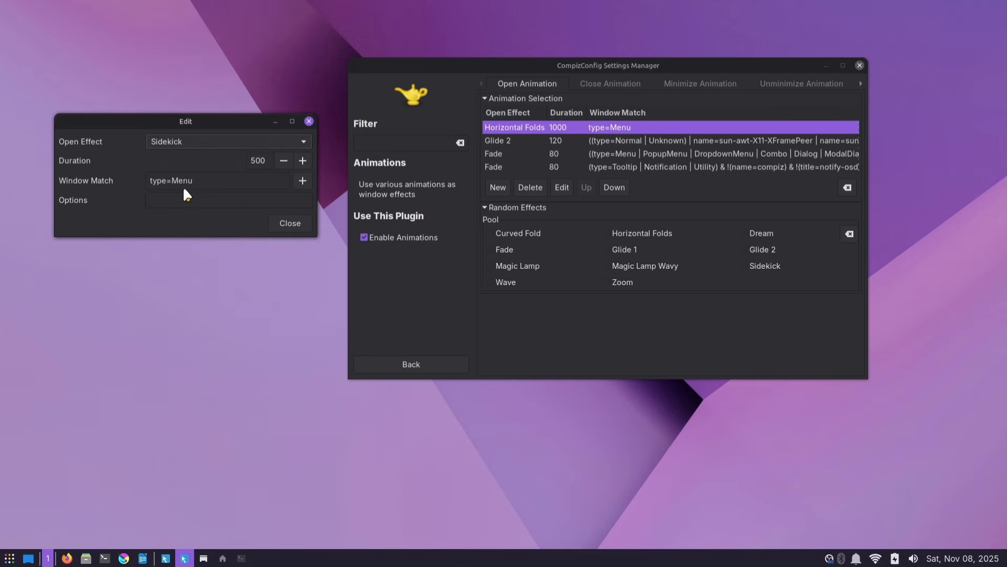
pyautogui.click(290, 223)
# Step: Open and close the Whisker Menu repeatedly to examine the Sidekick opening animation
pyautogui.press('super')
pyautogui.press('super')
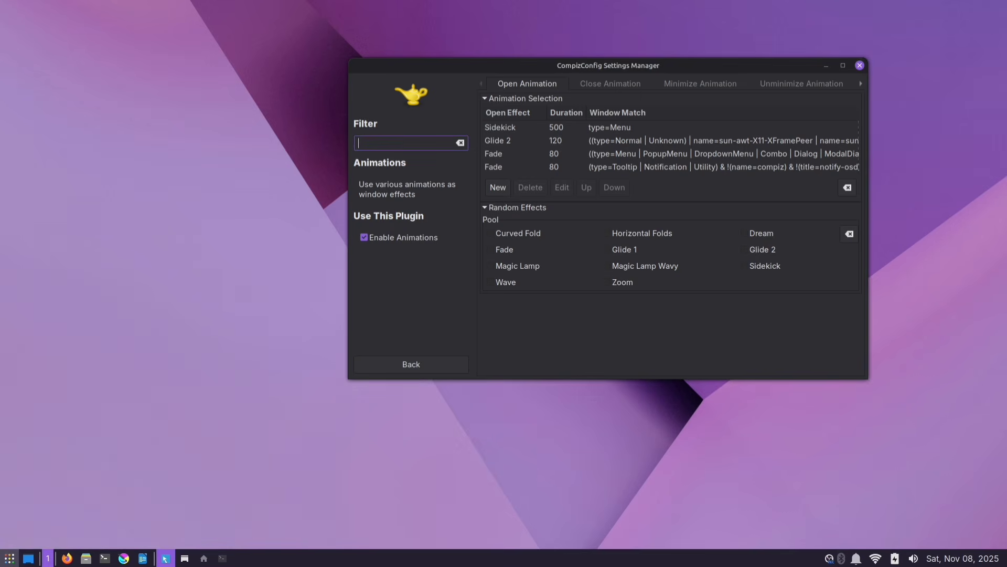
pyautogui.press('super')
pyautogui.press('super')
pyautogui.press('super')
pyautogui.press('super')
pyautogui.press('super')
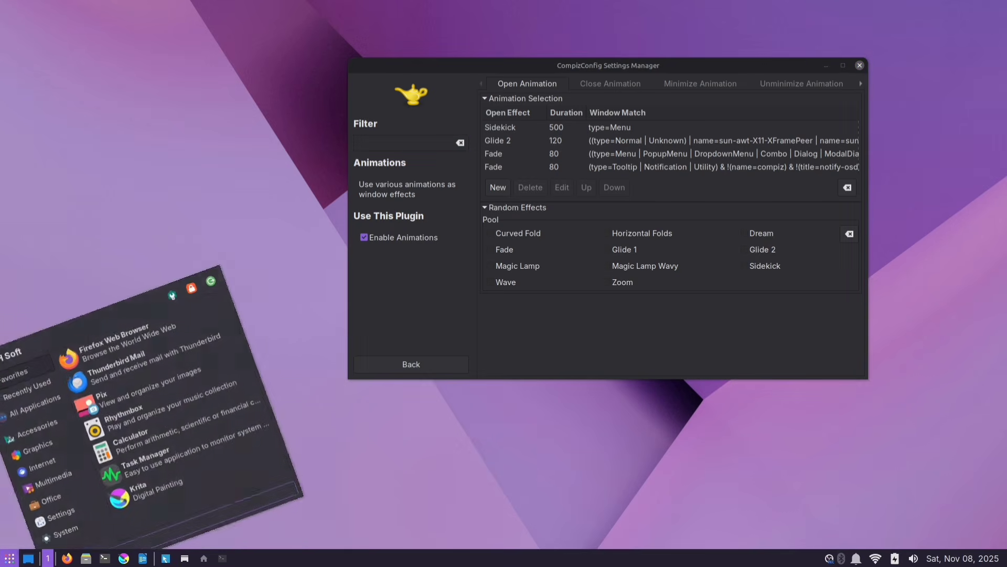
pyautogui.press('super')
pyautogui.press('super')
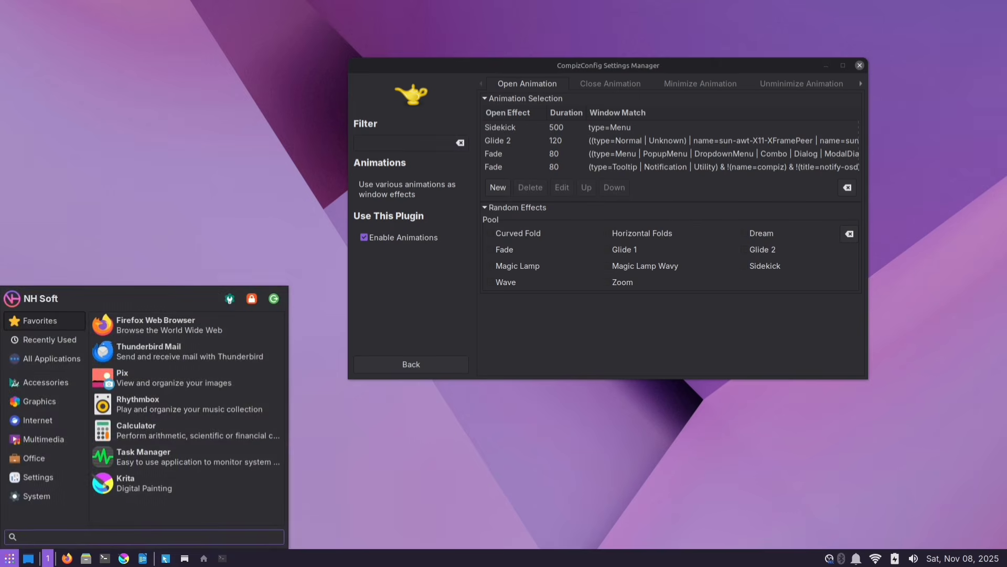
pyautogui.press('super')
pyautogui.press('super')
pyautogui.press('super')
pyautogui.press('super')
# Step: Add a new close animation entry with the Sidekick effect, moving its Edit dialog beside the settings window
pyautogui.click(599, 84)
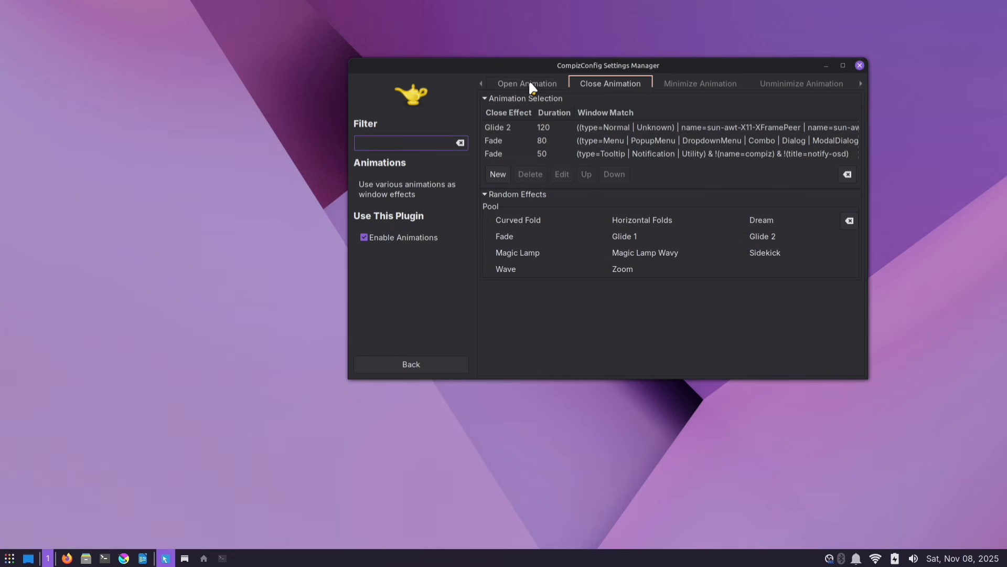
pyautogui.click(498, 175)
pyautogui.moveTo(184, 7); pyautogui.dragTo(246, 144)
pyautogui.click(215, 157)
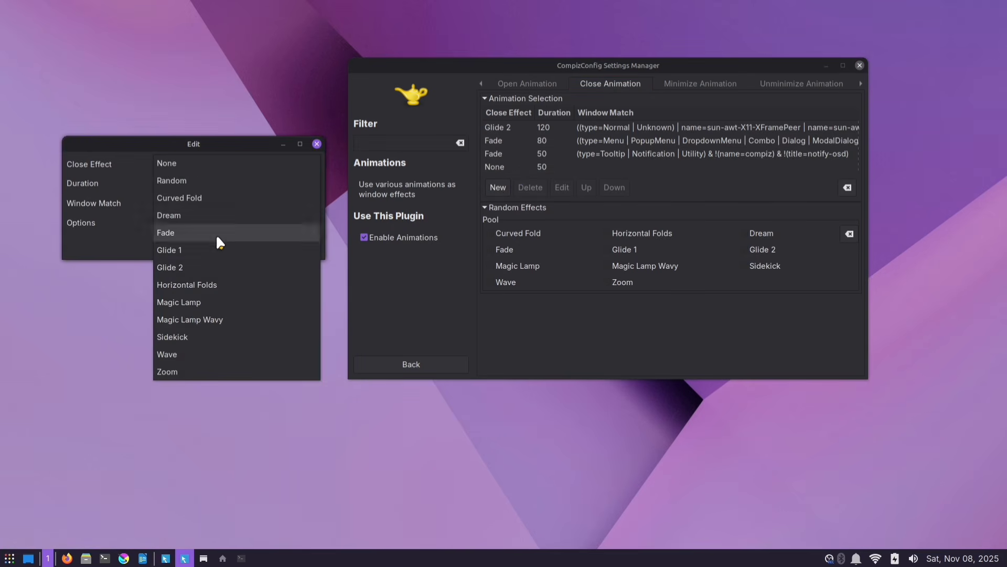
pyautogui.click(188, 339)
# Step: Set the new close animation's duration to 500 and its window match to "type=Menu", and close the Edit dialog
pyautogui.click(266, 181)
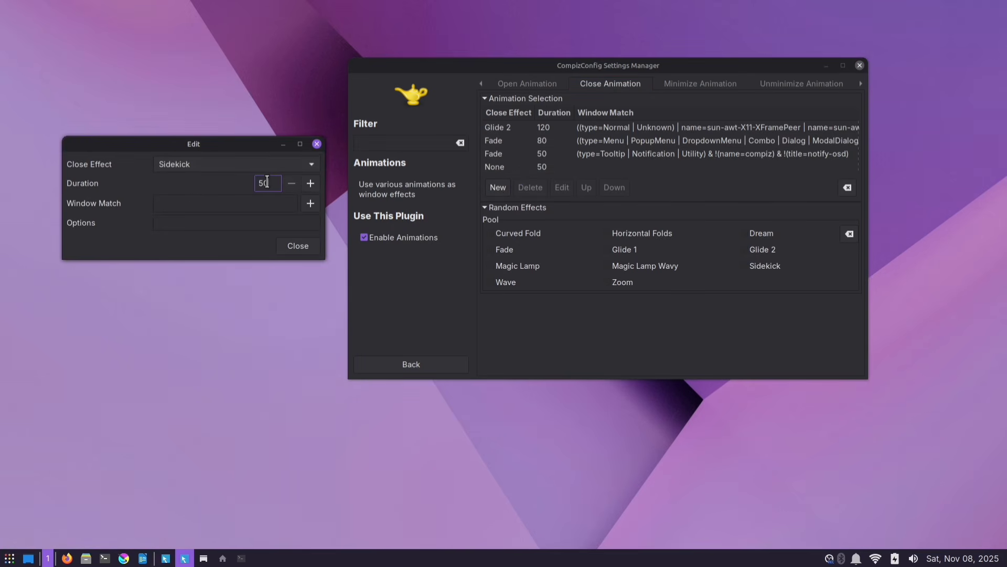
pyautogui.write('0')
pyautogui.click(233, 204)
pyautogui.write('ty')
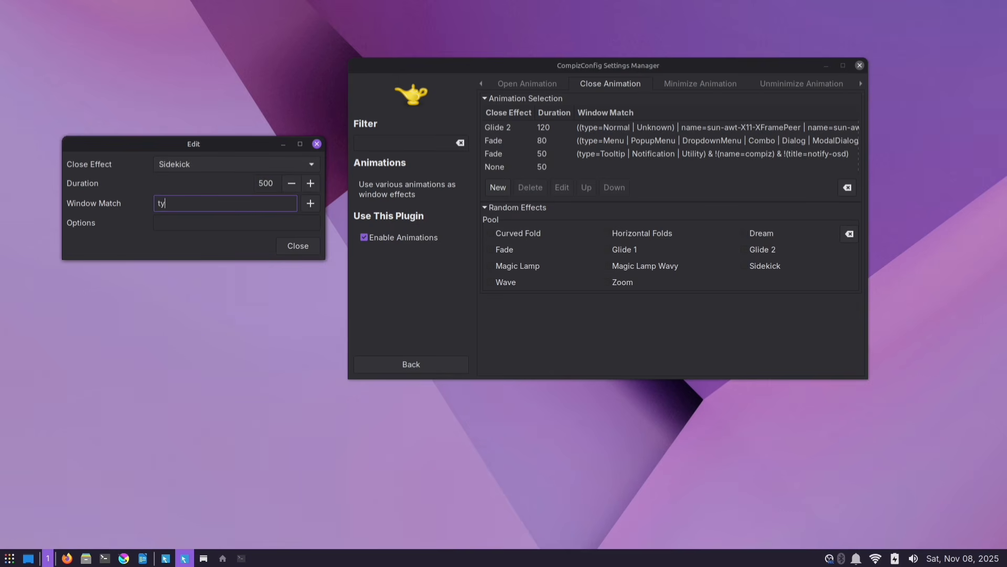
pyautogui.write('pe=Menu')
pyautogui.click(298, 246)
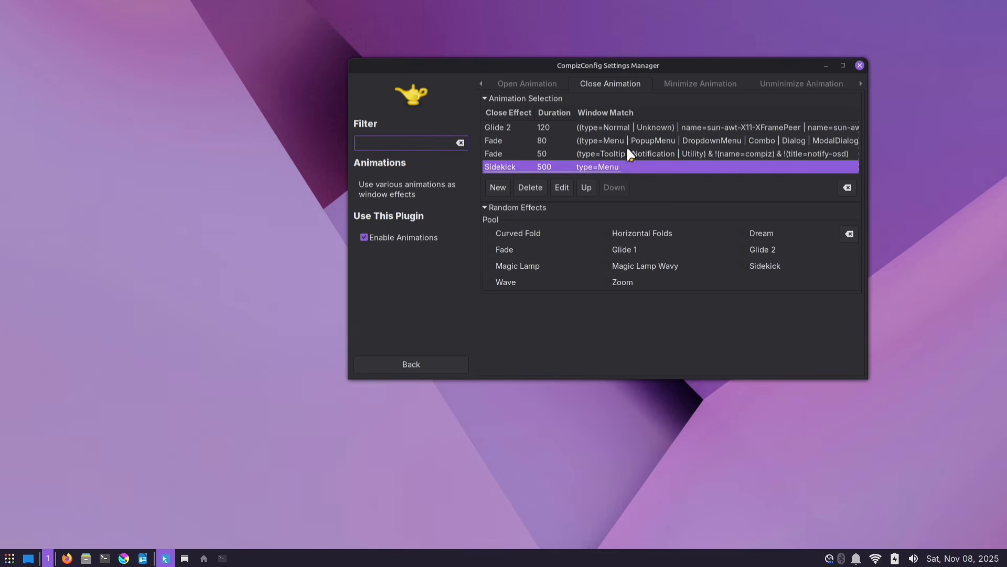
# Step: Move the Sidekick entry to the top of the close animation list
pyautogui.click(587, 186)
pyautogui.click(587, 187)
pyautogui.click(586, 187)
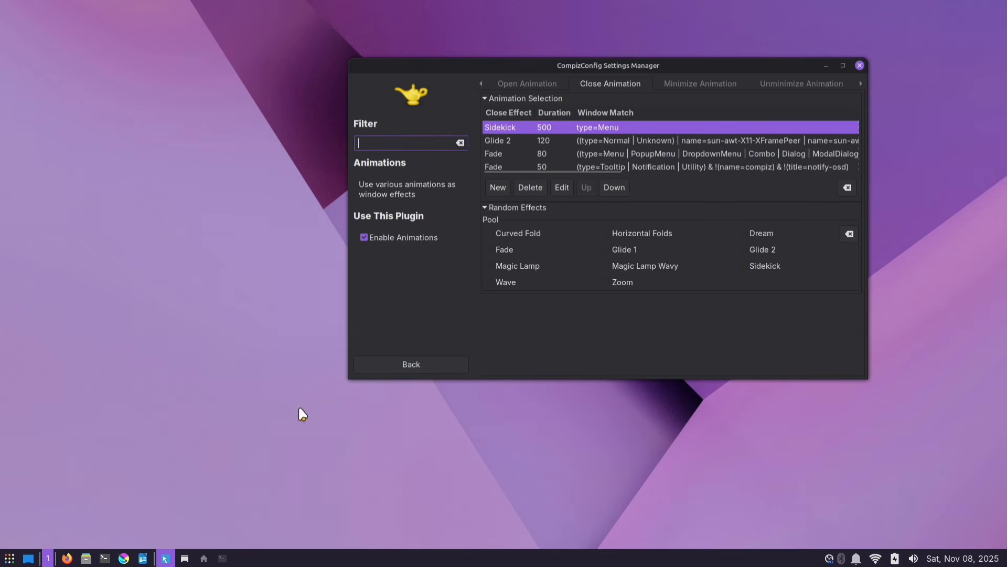
# Step: Open and close the Whisker Menu repeatedly with the pointer in different places to examine the Sidekick opening and closing animations
pyautogui.click(1, 566)
pyautogui.click(1, 565)
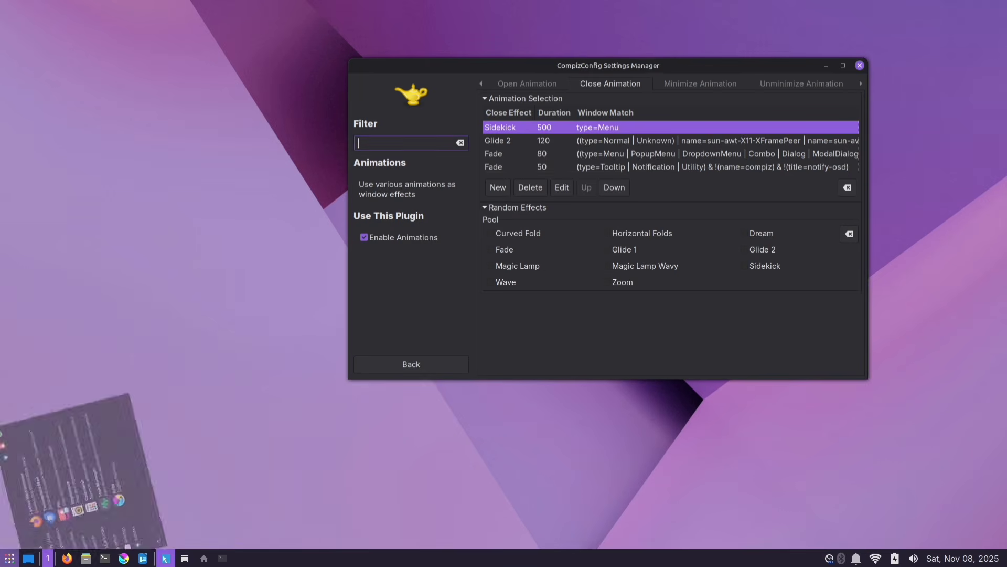
pyautogui.click(2, 564)
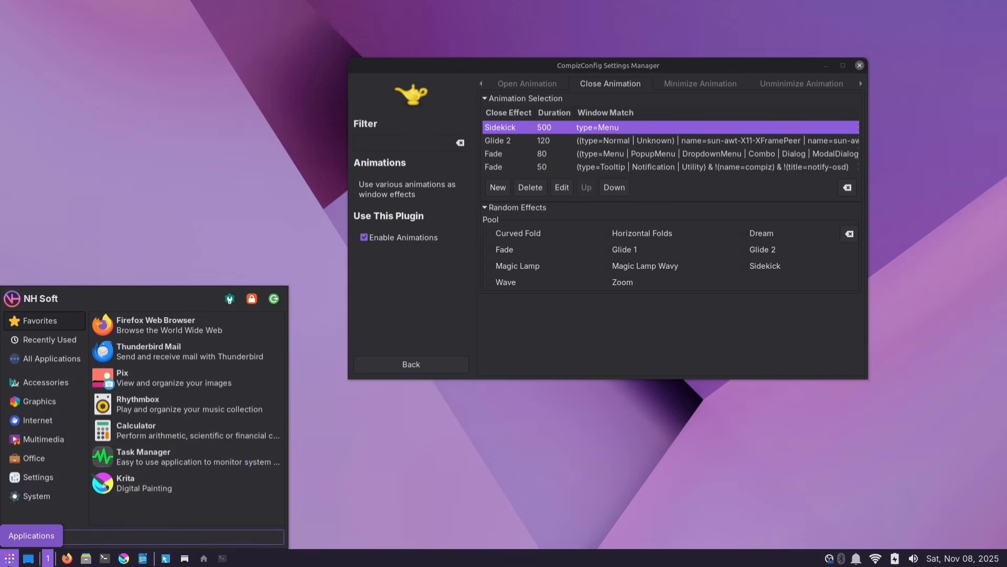
pyautogui.click(2, 564)
pyautogui.click(2, 564)
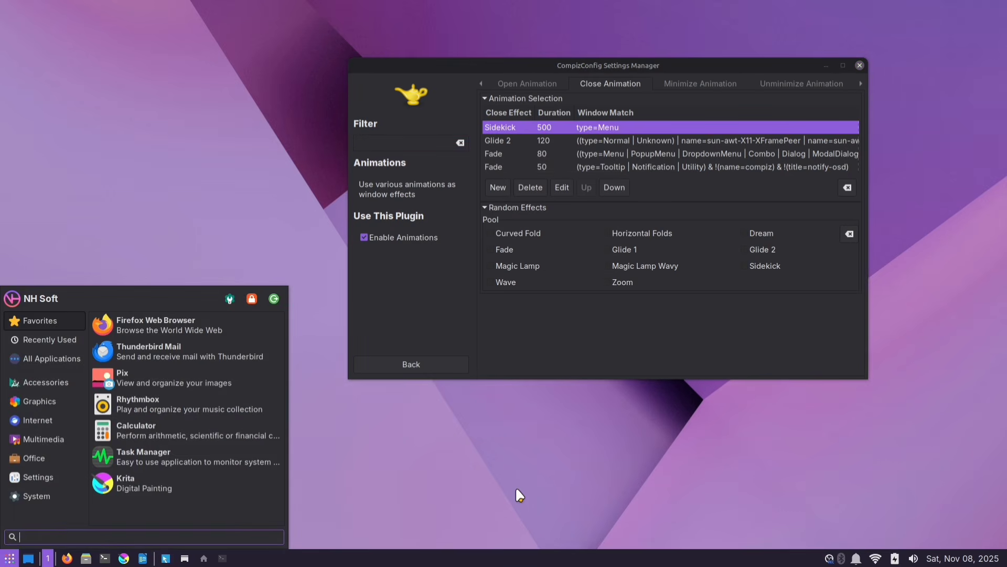
pyautogui.press('super')
pyautogui.press('super')
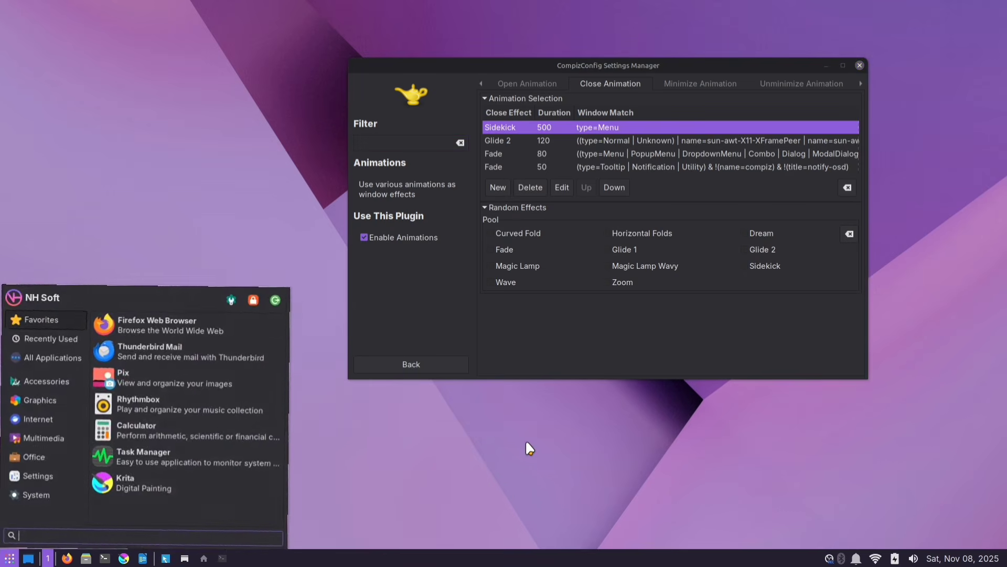
pyautogui.press('super')
pyautogui.press('super')
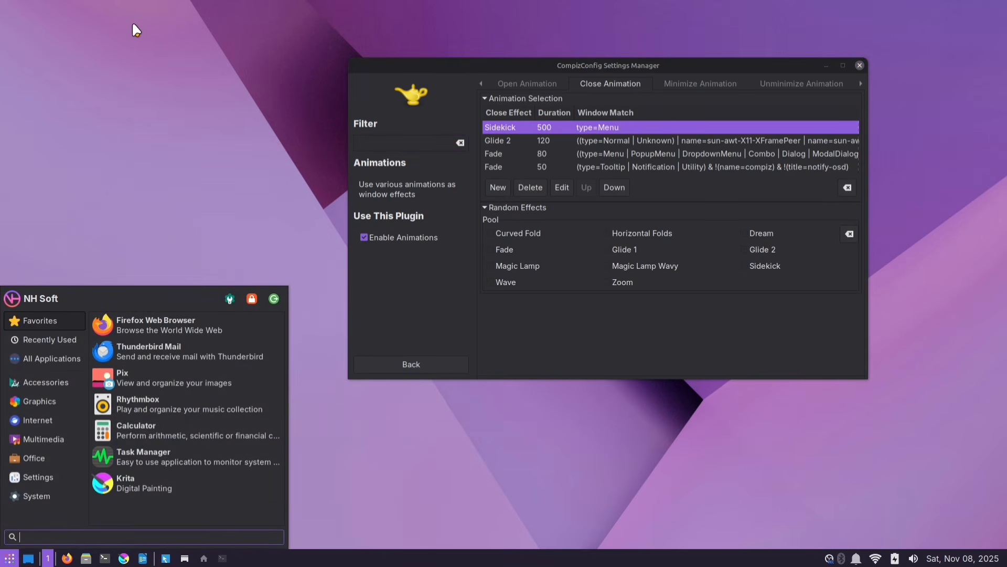
pyautogui.press('super')
pyautogui.press('super')
pyautogui.press('super')
pyautogui.press('super')
pyautogui.press('super')
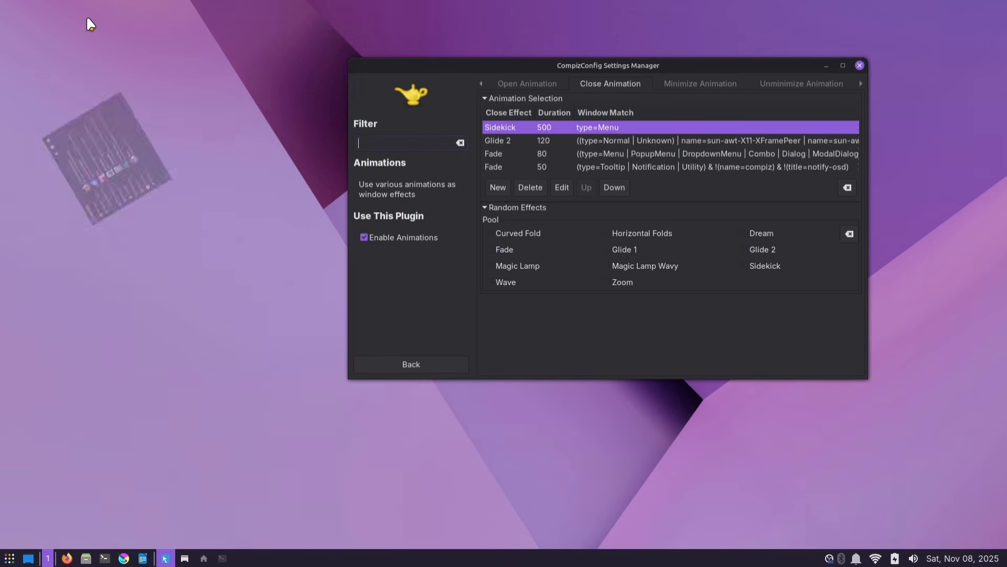
pyautogui.press('super')
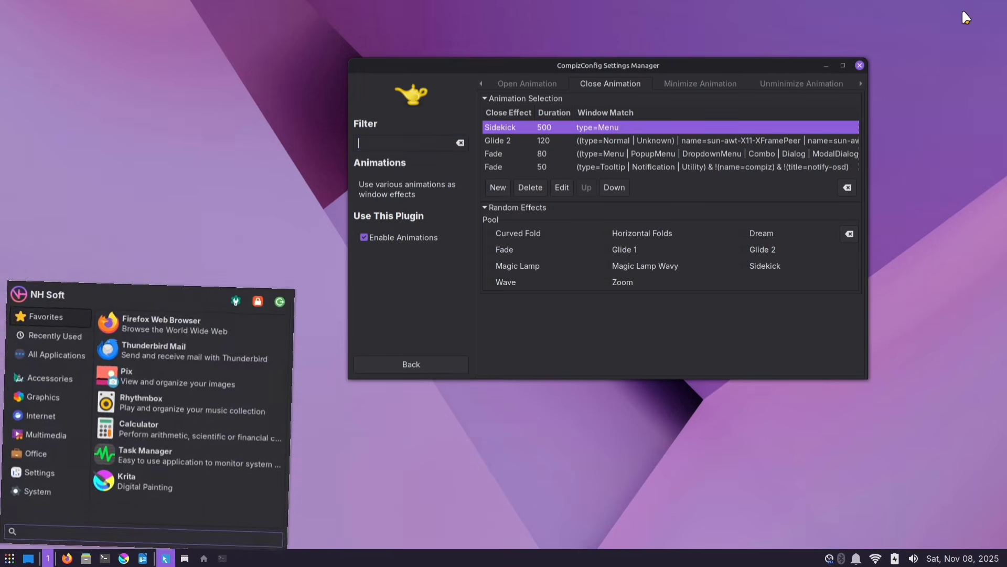
pyautogui.press('super')
pyautogui.press('super')
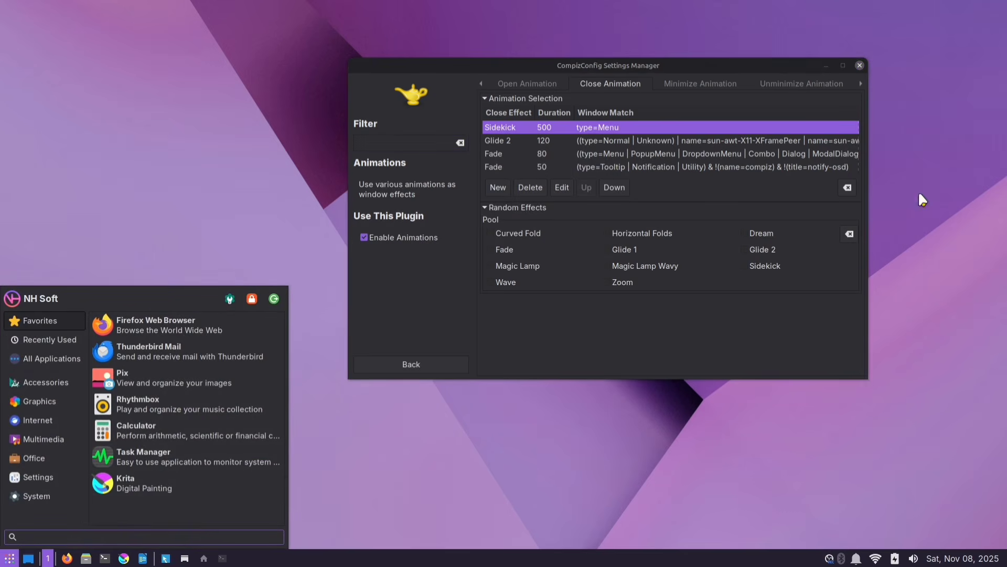
pyautogui.press('super')
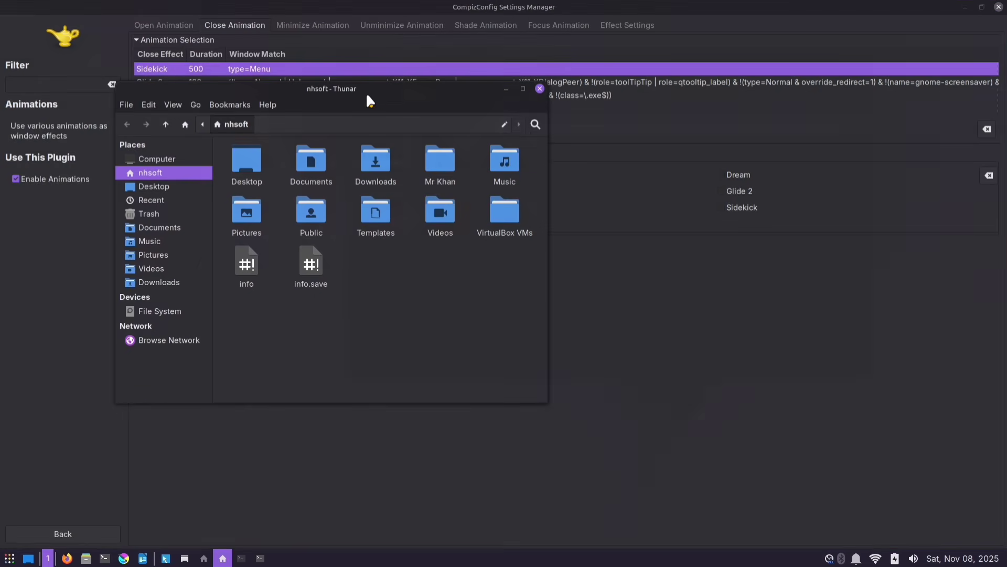
# Step: Move the Thunar window toward the middle of the desktop and close it to examine the normal window closing animation
pyautogui.moveTo(376, 89); pyautogui.dragTo(563, 137)
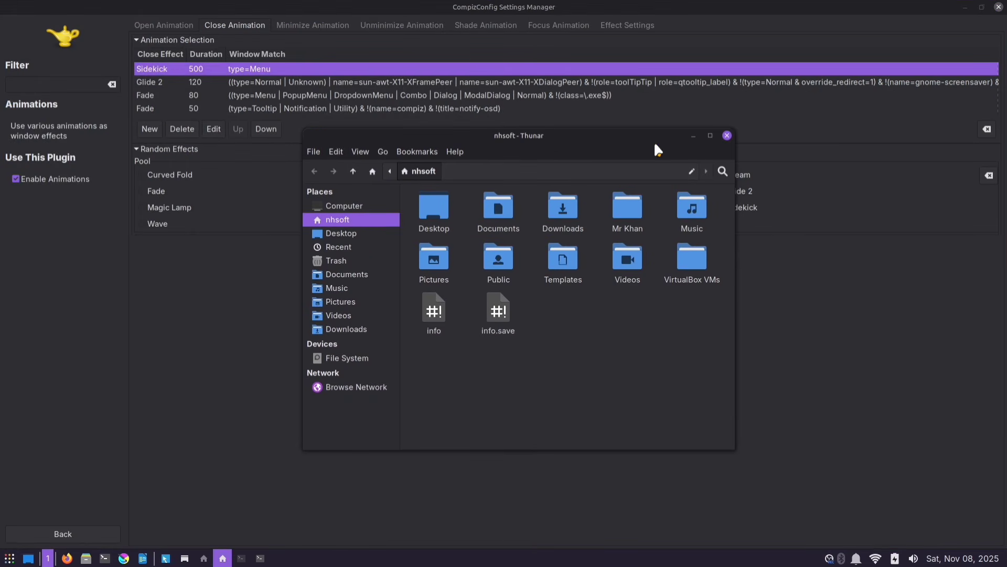
pyautogui.click(728, 137)
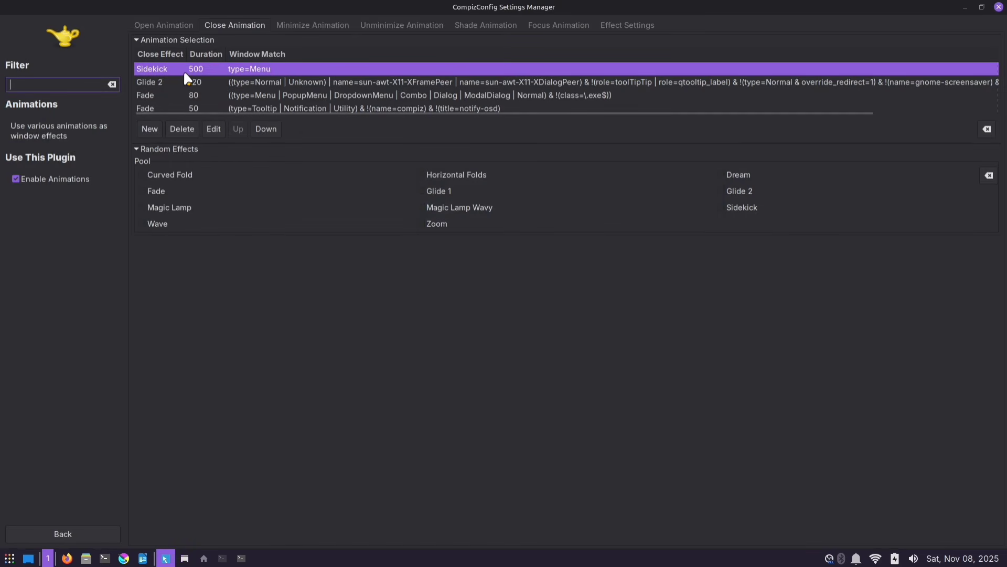
# Step: Add an open animation entry with the Wave effect, duration 500 and window match "type=Normal", and close the Edit dialog
pyautogui.click(164, 26)
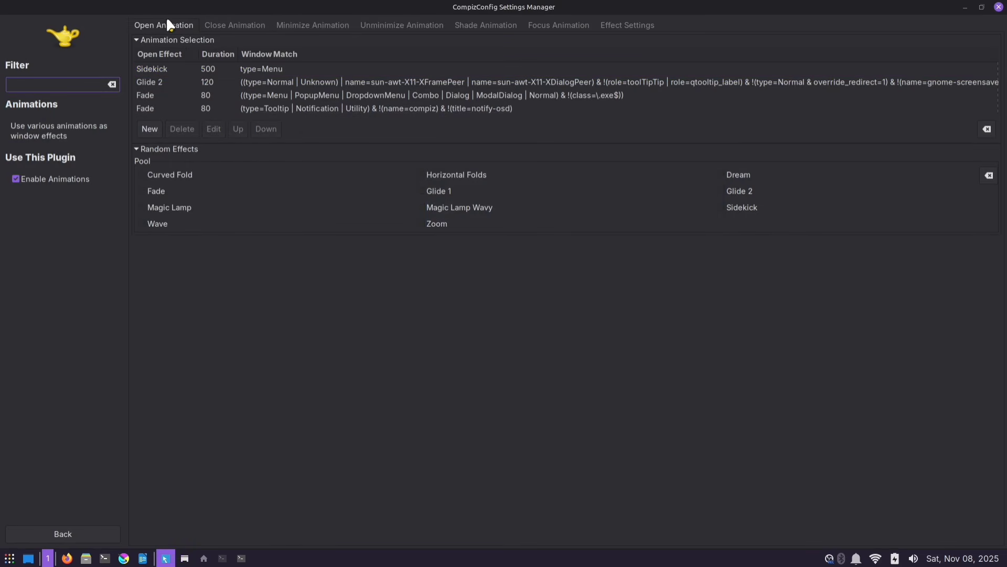
pyautogui.click(149, 127)
pyautogui.click(152, 127)
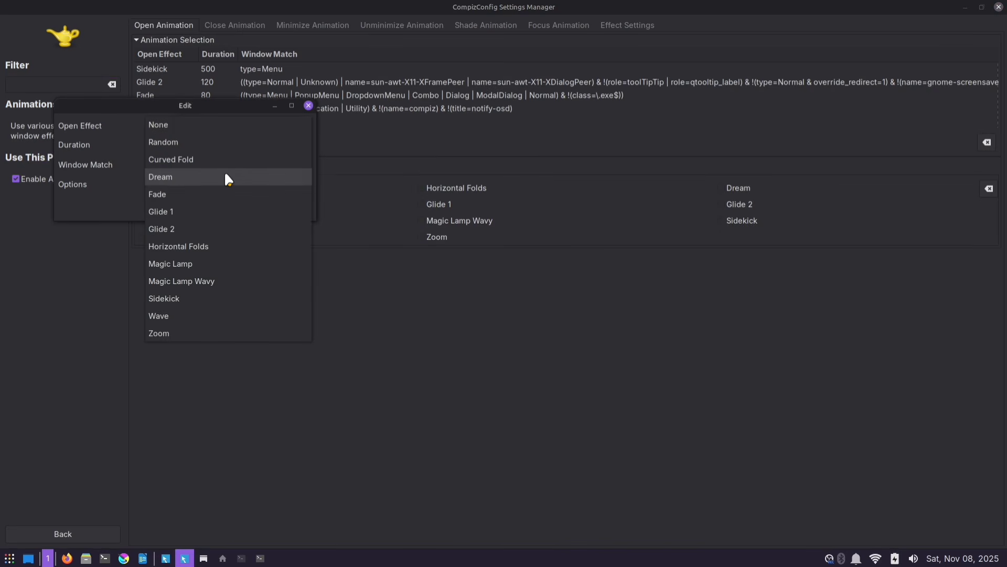
pyautogui.click(264, 145)
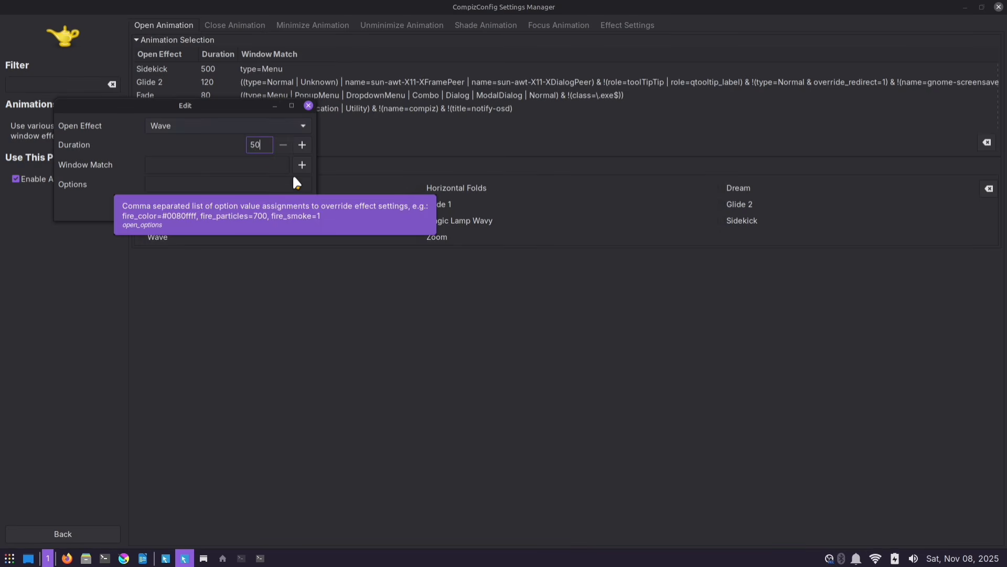
pyautogui.write('0')
pyautogui.click(224, 164)
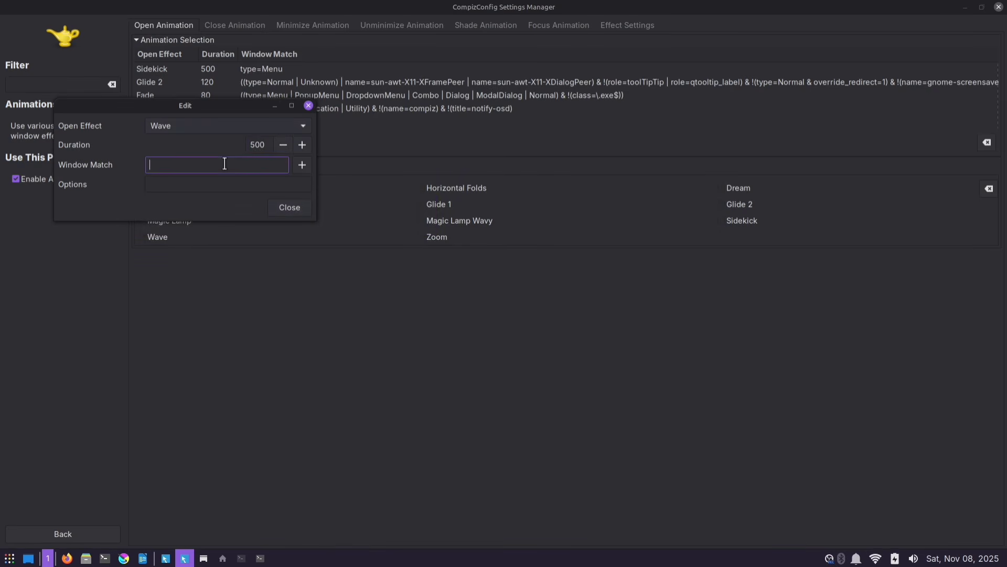
pyautogui.write('type=Normal')
pyautogui.click(286, 207)
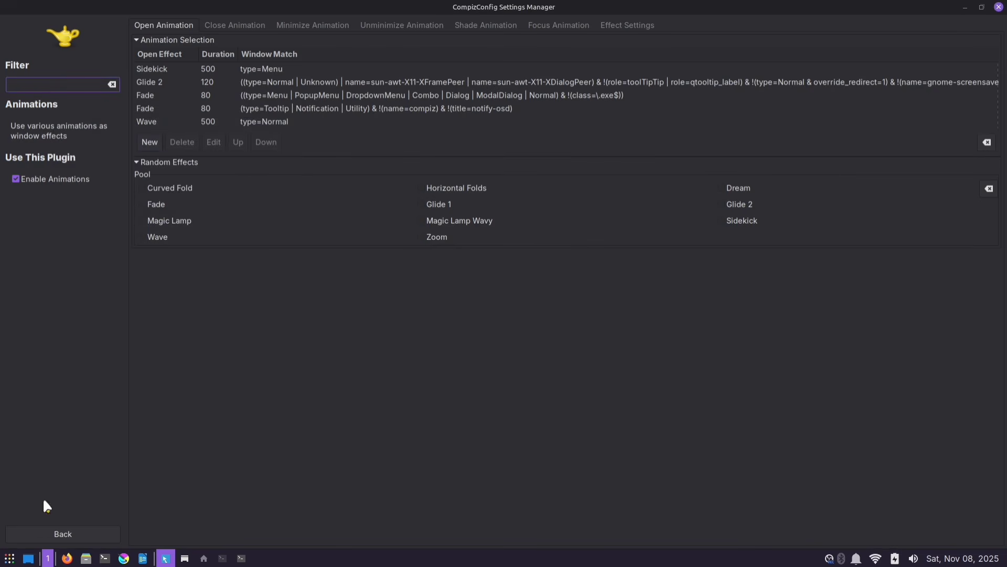
# Step: Open the Thunar file manager to test the normal window opening animation, move its window and close it
pyautogui.click(83, 559)
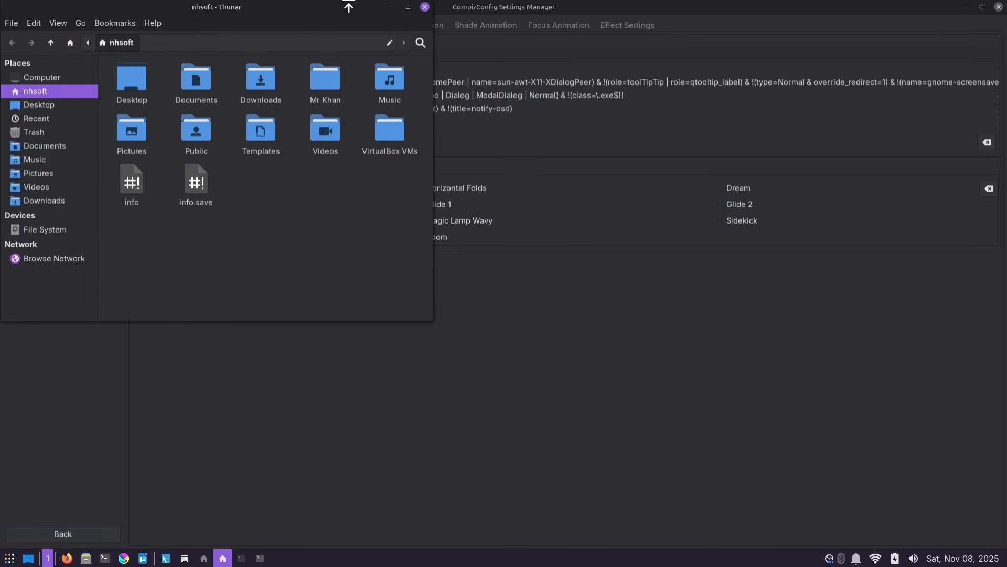
pyautogui.moveTo(303, 13); pyautogui.dragTo(411, 105)
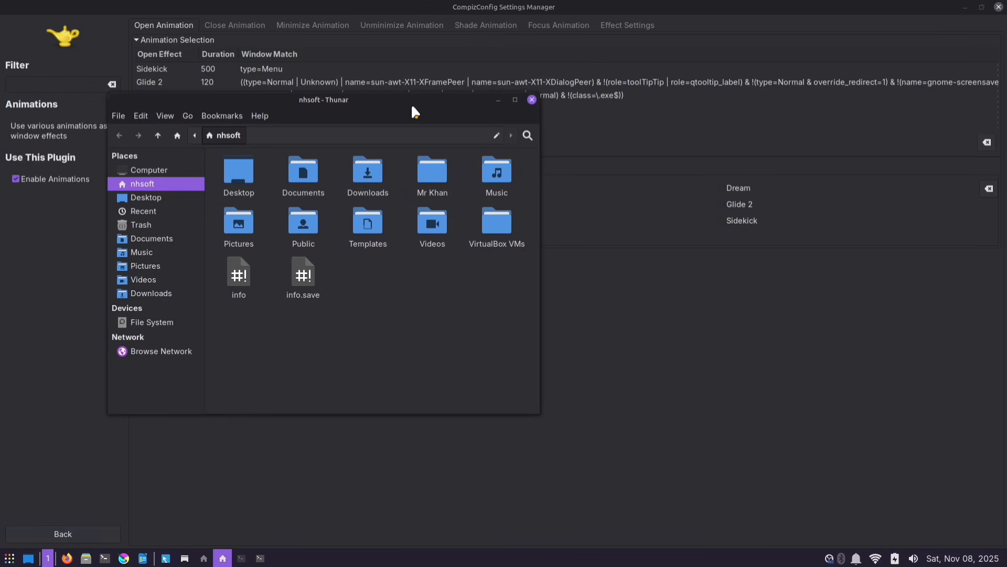
pyautogui.click(531, 100)
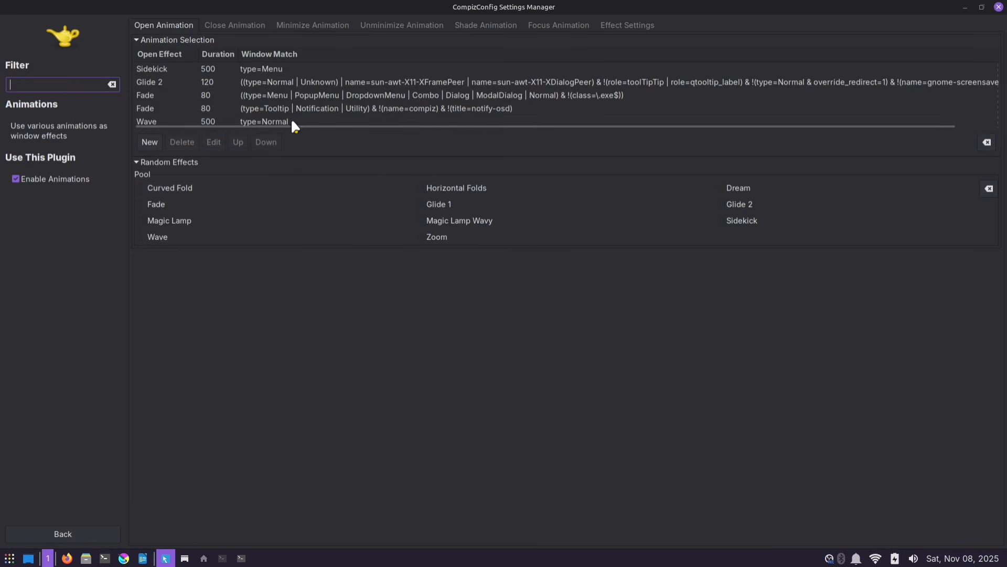
# Step: Move the Wave open animation entry for normal windows up to just below Sidekick, and open a terminal and the file manager to test it
pyautogui.click(264, 123)
pyautogui.click(239, 141)
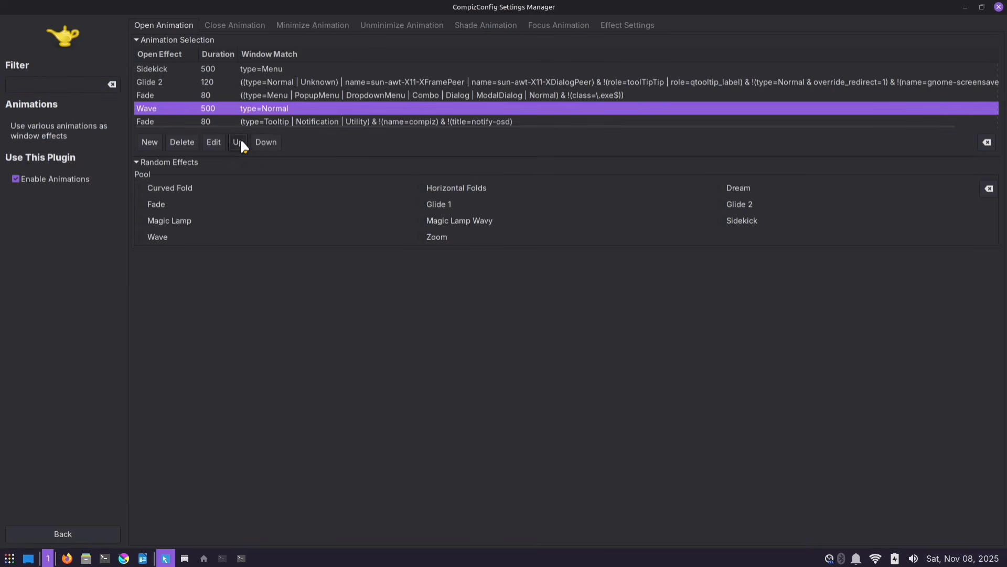
pyautogui.click(239, 142)
pyautogui.click(240, 142)
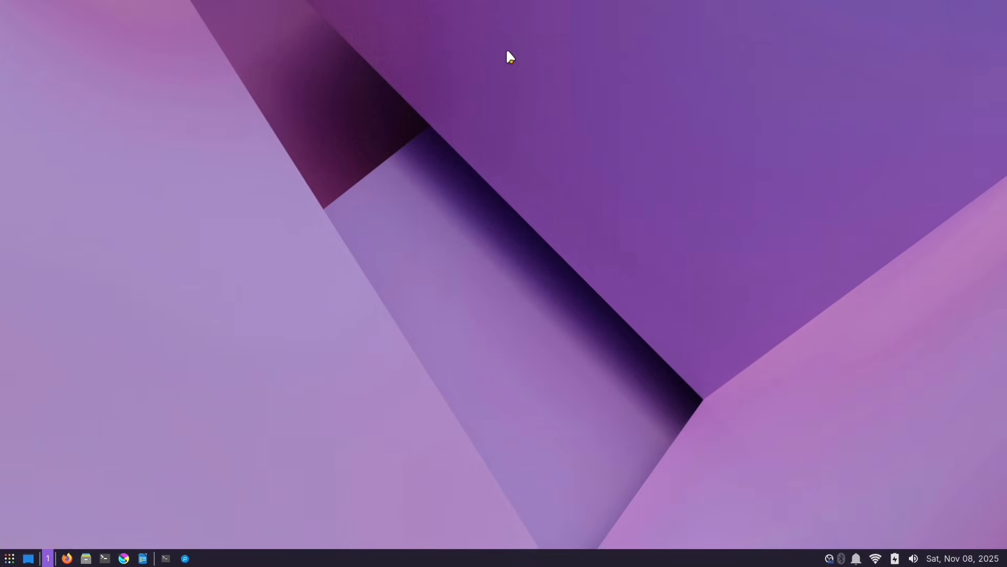
pyautogui.click(105, 557)
pyautogui.click(89, 558)
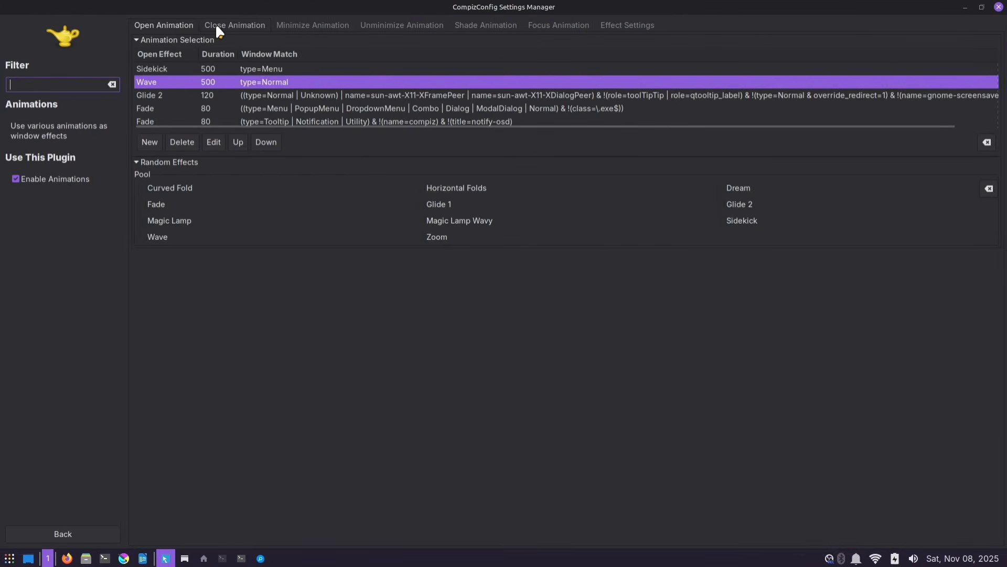
# Step: Add a close animation entry with the Magic Lamp Wavy effect, duration 2000 and window match "type=Normal"
pyautogui.click(219, 25)
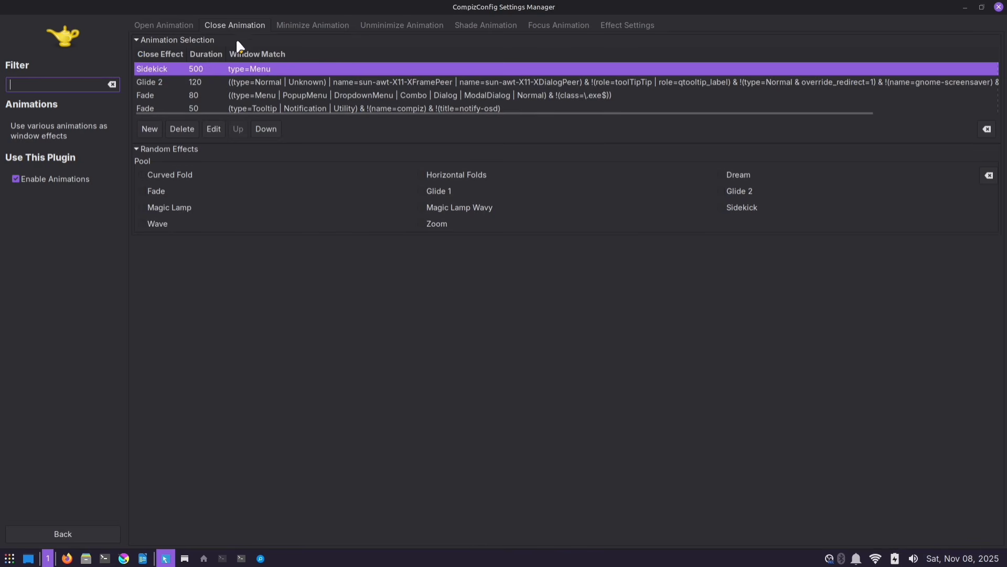
pyautogui.click(149, 129)
pyautogui.click(199, 153)
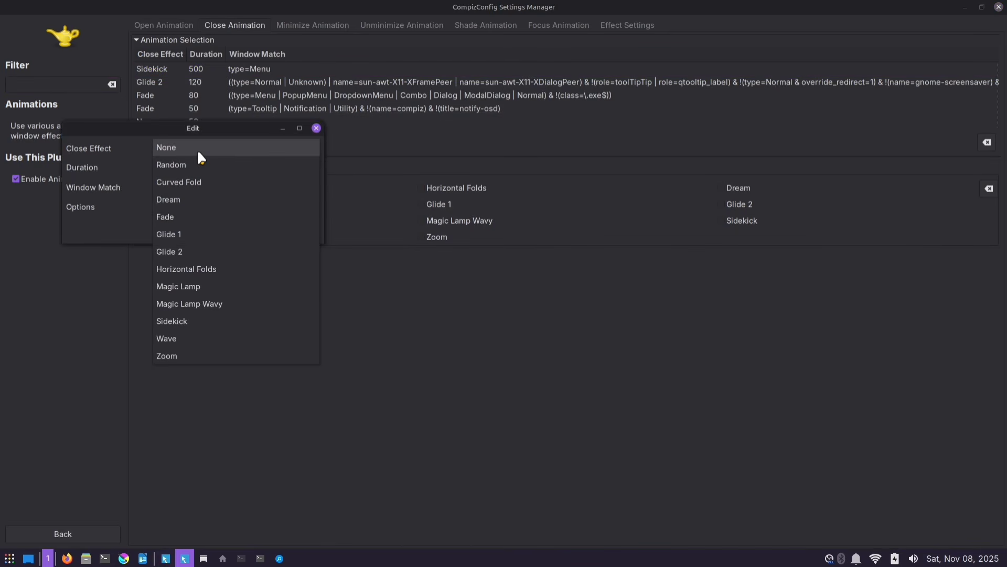
pyautogui.click(160, 304)
pyautogui.doubleClick(258, 168)
pyautogui.write('2000')
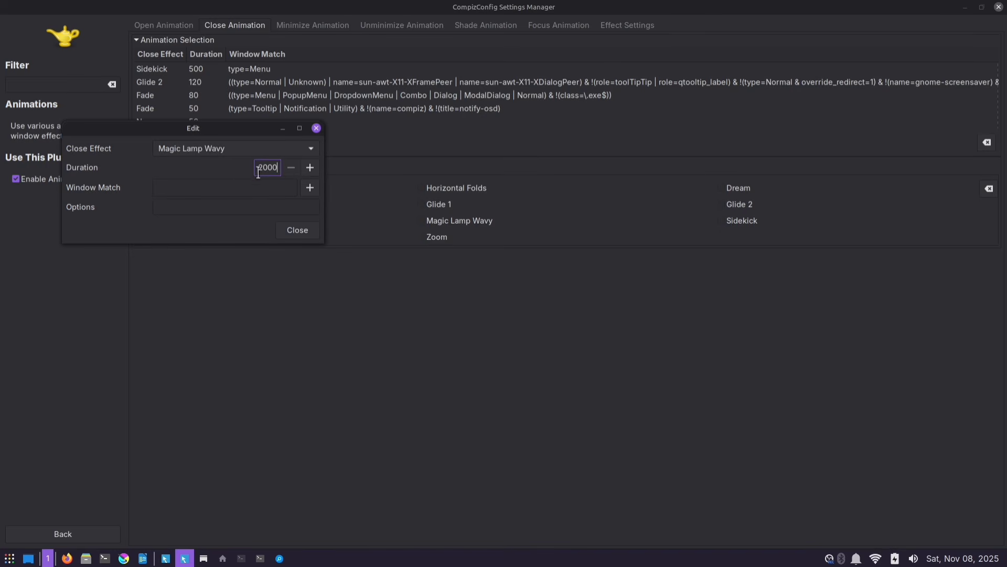
pyautogui.click(243, 188)
pyautogui.write('type=Norm')
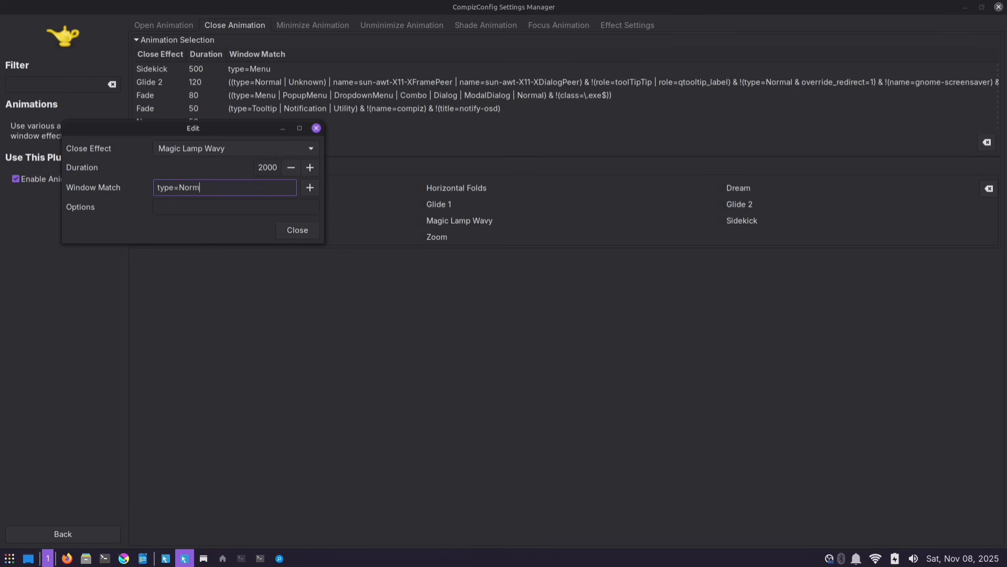
pyautogui.write('al')
pyautogui.click(301, 230)
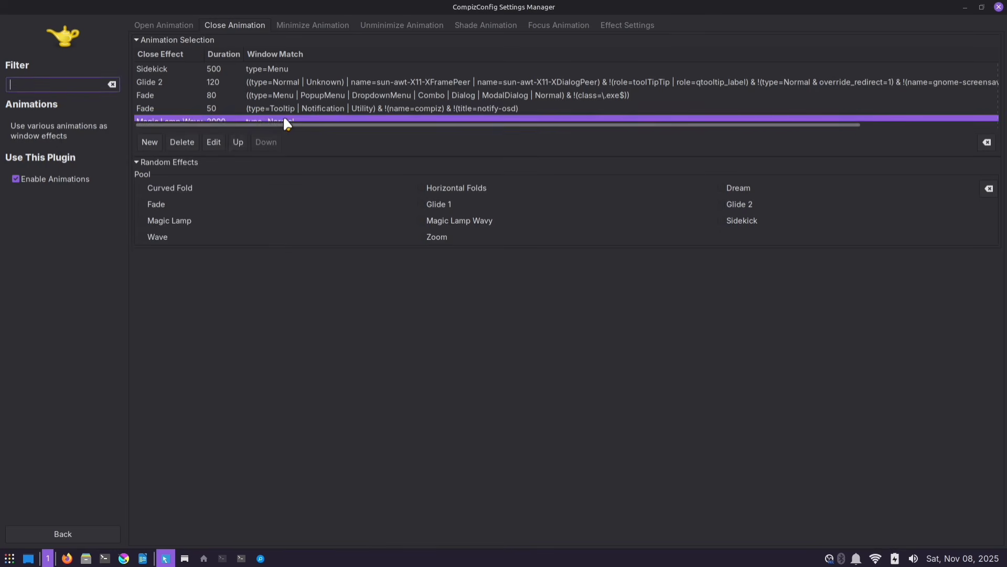
# Step: Move the Magic Lamp Wavy close animation entry to the first place in the list
pyautogui.click(238, 142)
pyautogui.click(238, 142)
pyautogui.click(238, 142)
pyautogui.click(238, 142)
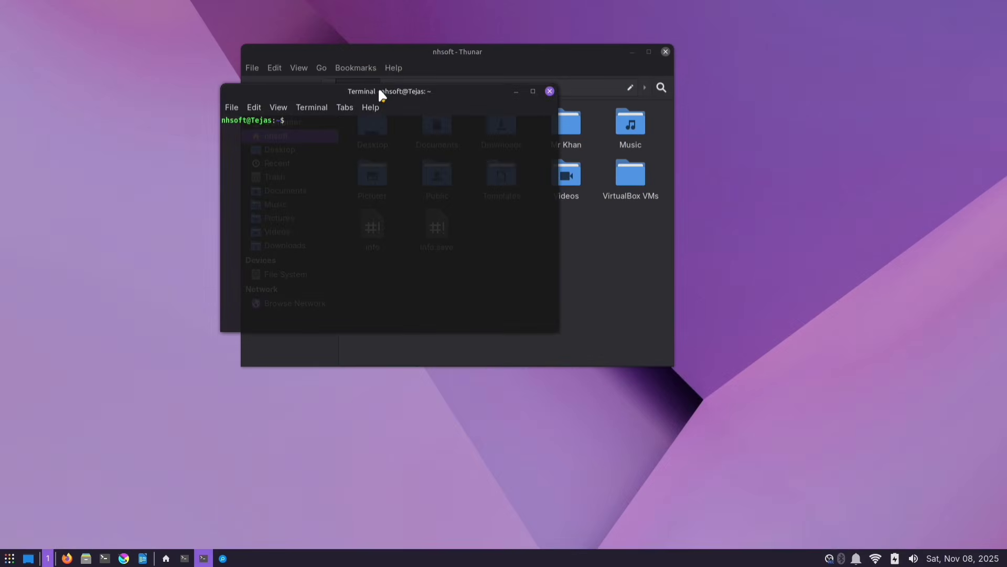
# Step: Move and close the terminal and Thunar windows, and open and close another terminal, to examine the window closing animation
pyautogui.moveTo(378, 90); pyautogui.dragTo(172, 153)
pyautogui.click(343, 157)
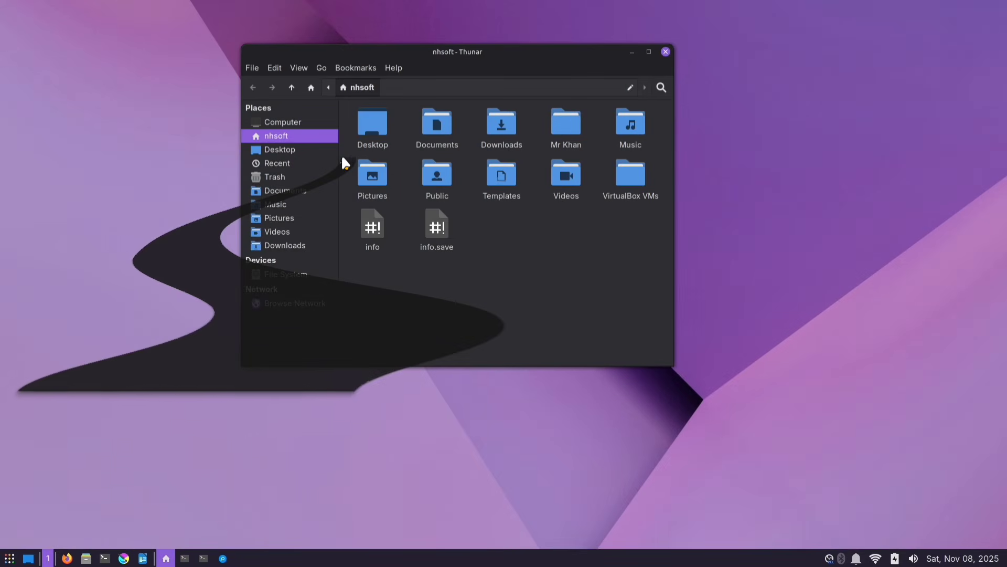
pyautogui.moveTo(462, 47); pyautogui.dragTo(247, 119)
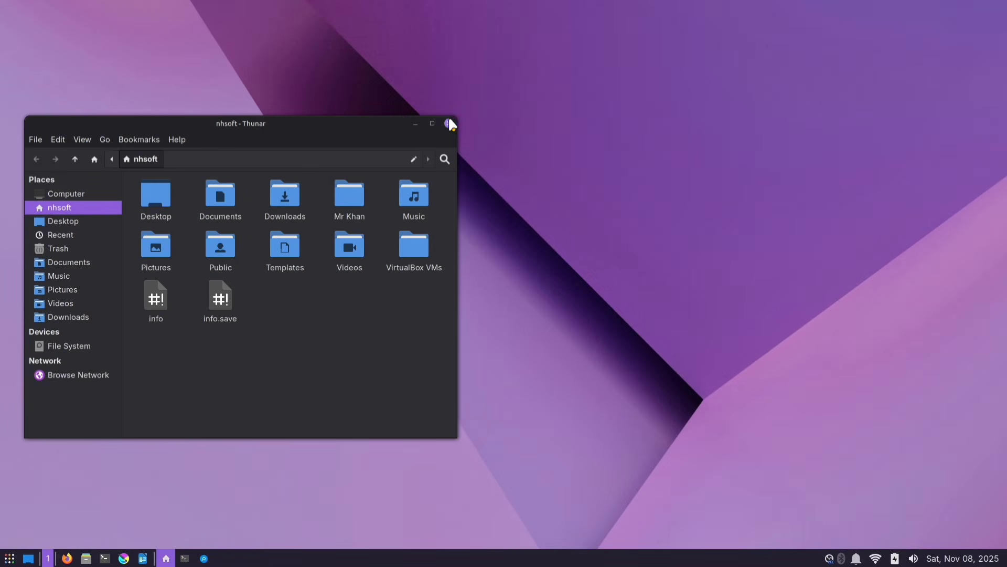
pyautogui.click(450, 123)
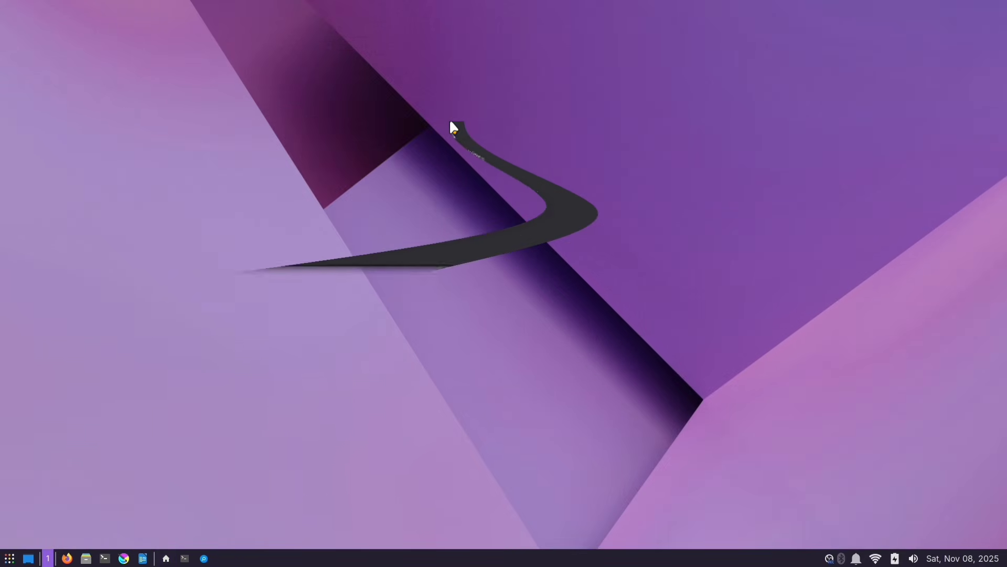
pyautogui.hotkey('ctrl', 'alt', 't')
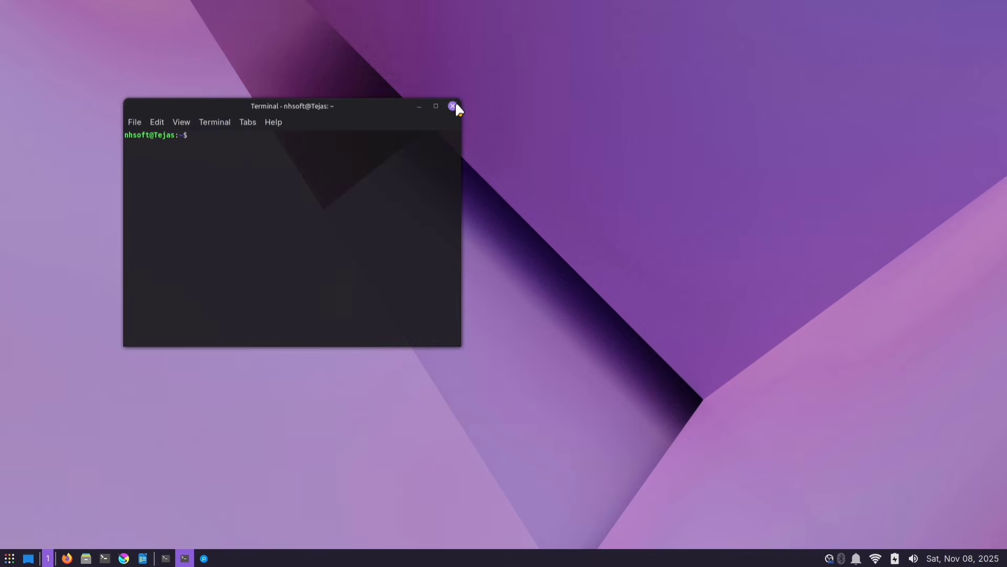
pyautogui.click(453, 106)
pyautogui.hotkey('ctrl', 'alt', 'Left')
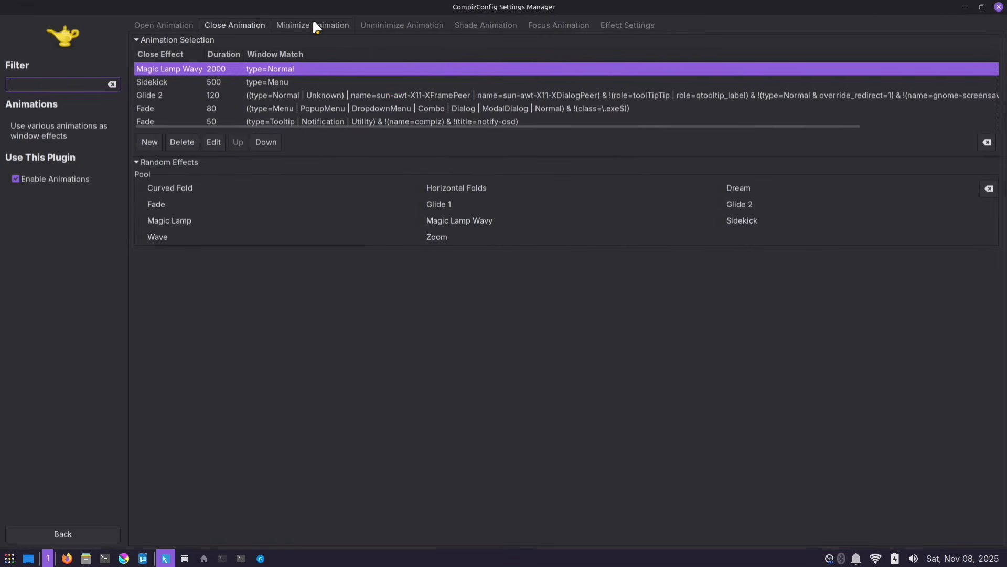
# Step: Edit the existing minimize animation entry to use the Magic Lamp effect with a duration of 312
pyautogui.click(315, 27)
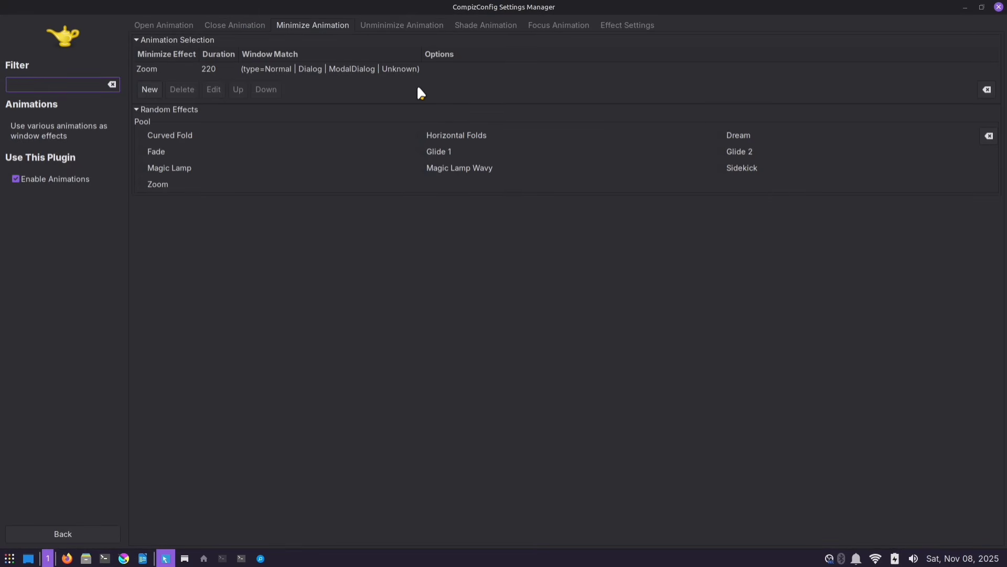
pyautogui.click(239, 74)
pyautogui.click(213, 90)
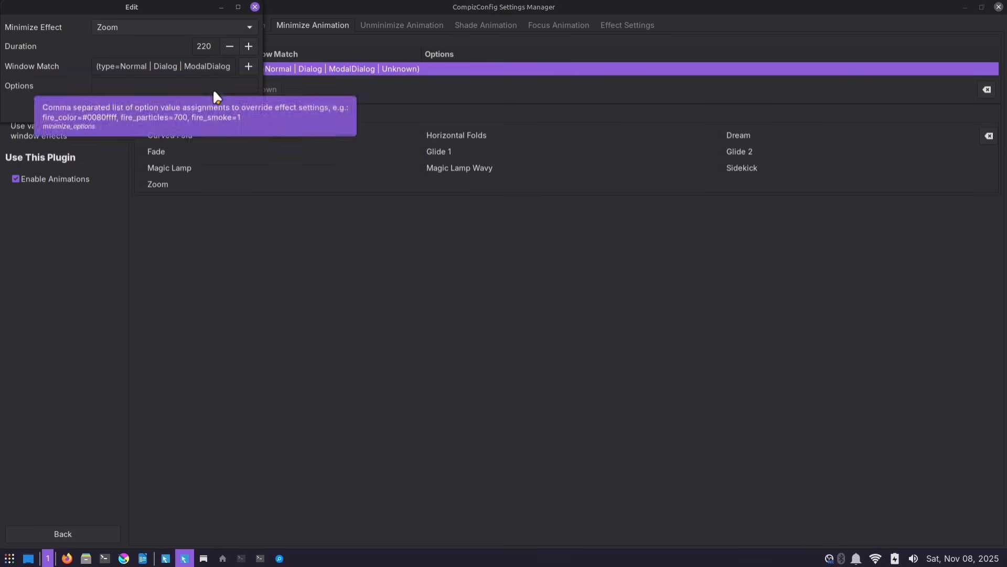
pyautogui.click(157, 27)
pyautogui.scroll(3, 160, 26)
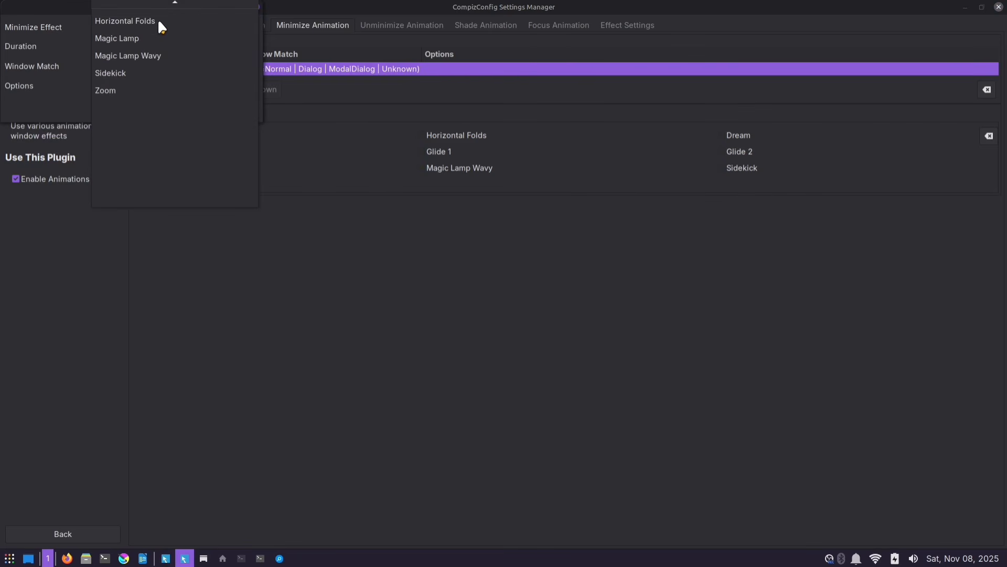
pyautogui.click(129, 41)
pyautogui.click(248, 46)
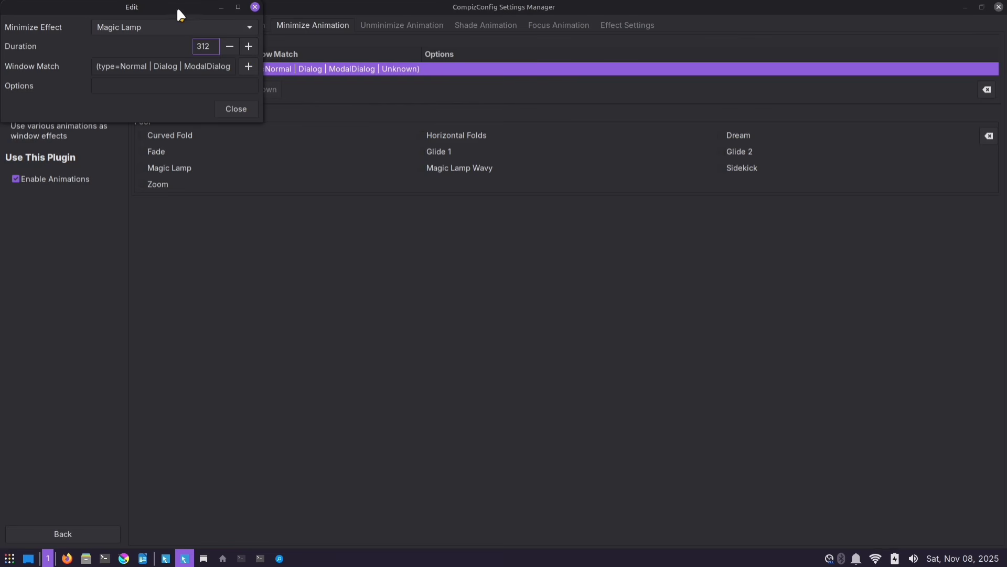
pyautogui.moveTo(176, 6); pyautogui.dragTo(206, 51)
pyautogui.click(264, 156)
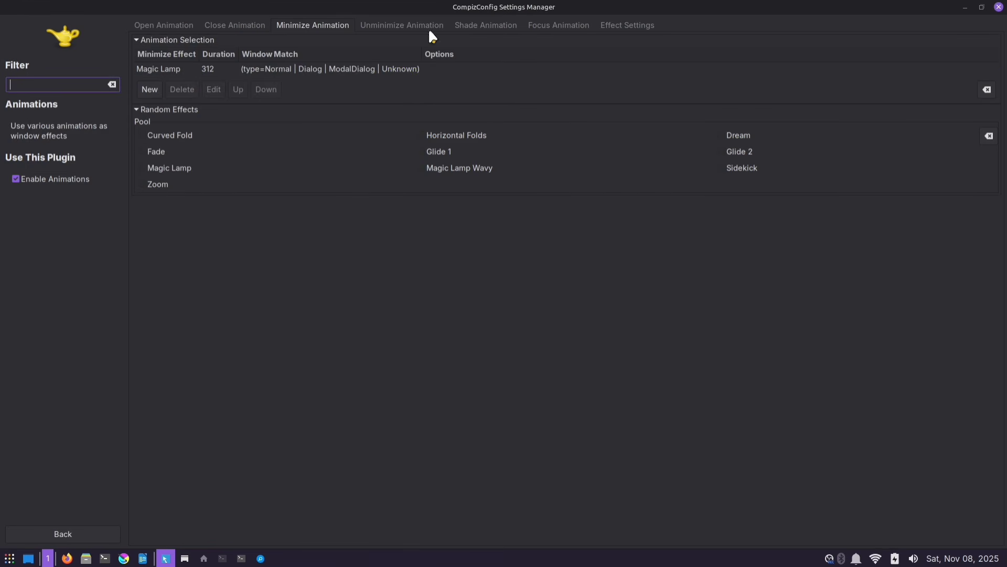
# Step: Change the effect of the existing unminimize animation entry to Curved Fold and close the Edit dialog
pyautogui.click(412, 26)
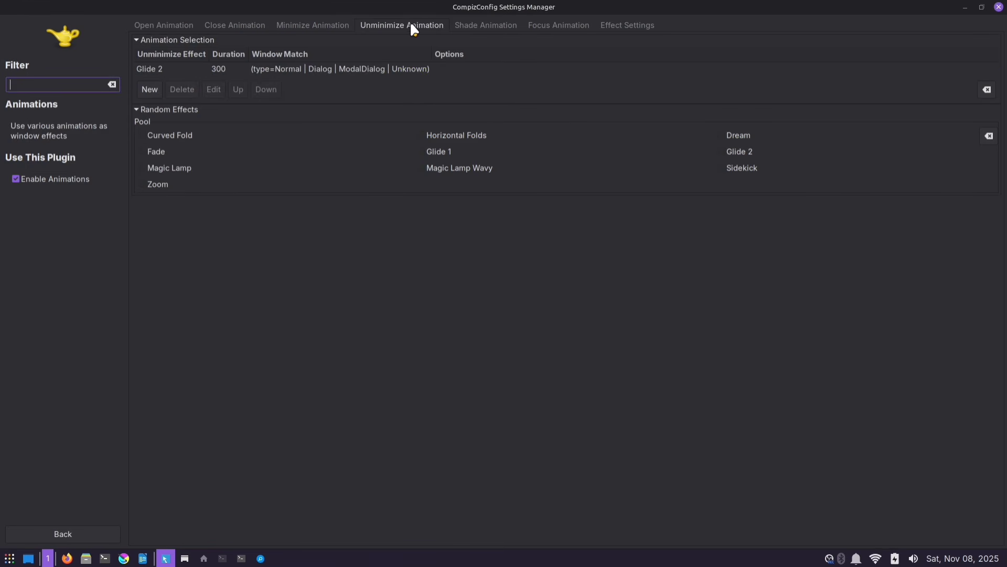
pyautogui.click(242, 71)
pyautogui.click(212, 89)
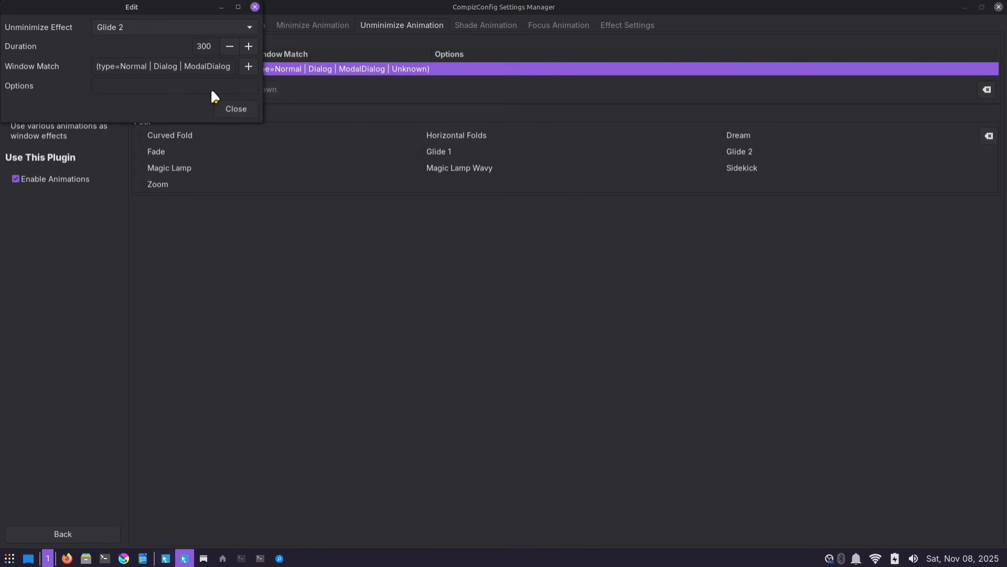
pyautogui.click(172, 25)
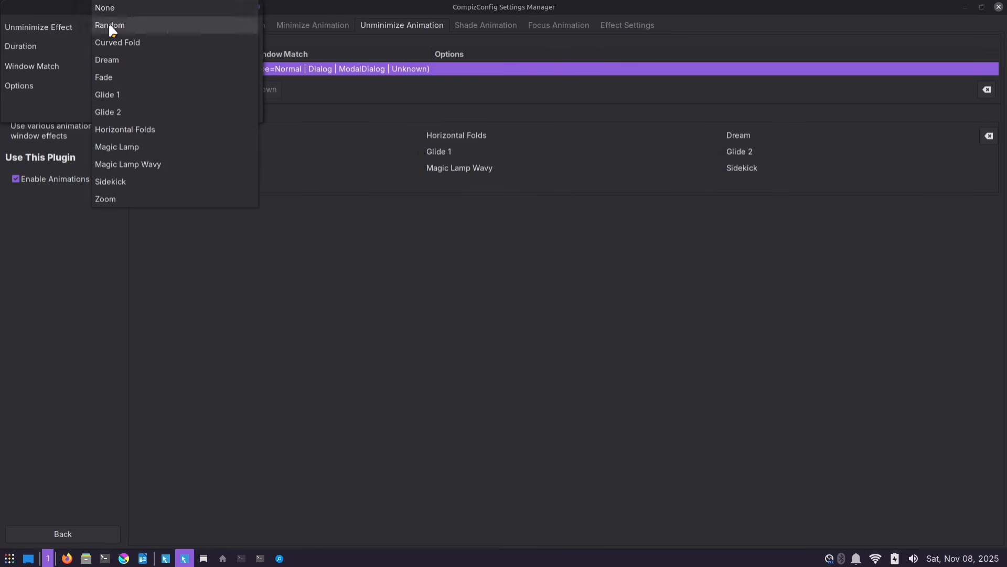
pyautogui.click(148, 38)
pyautogui.click(233, 112)
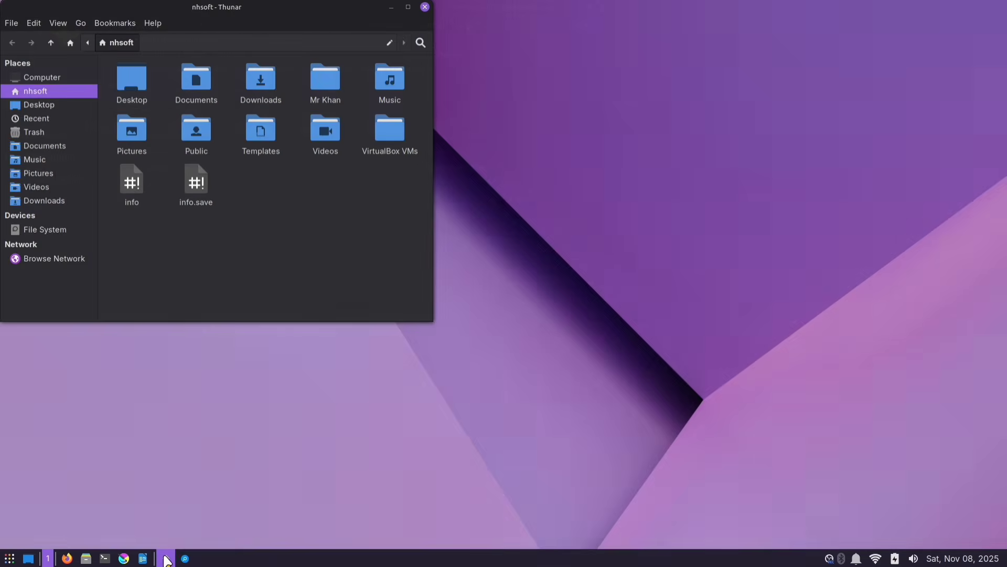
# Step: Minimize and restore the Thunar window repeatedly to examine the minimize and unminimize animations
pyautogui.click(165, 557)
pyautogui.click(166, 558)
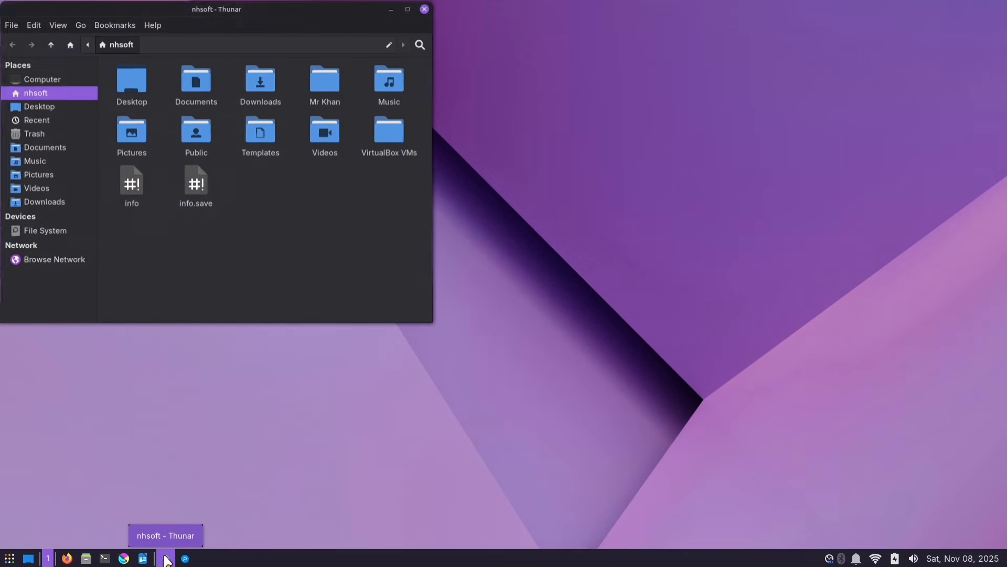
pyautogui.click(165, 558)
pyautogui.click(165, 558)
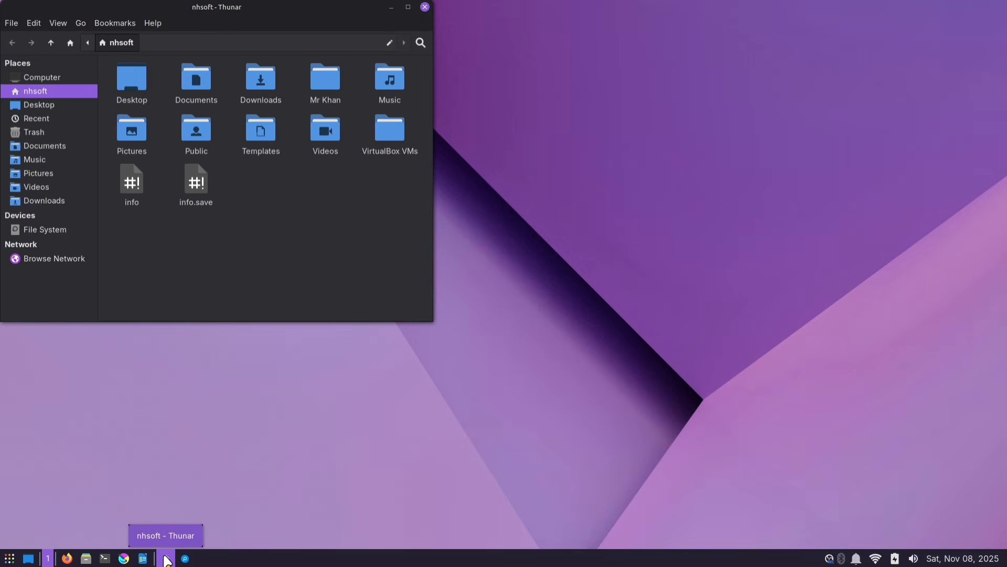
pyautogui.click(166, 558)
pyautogui.click(165, 558)
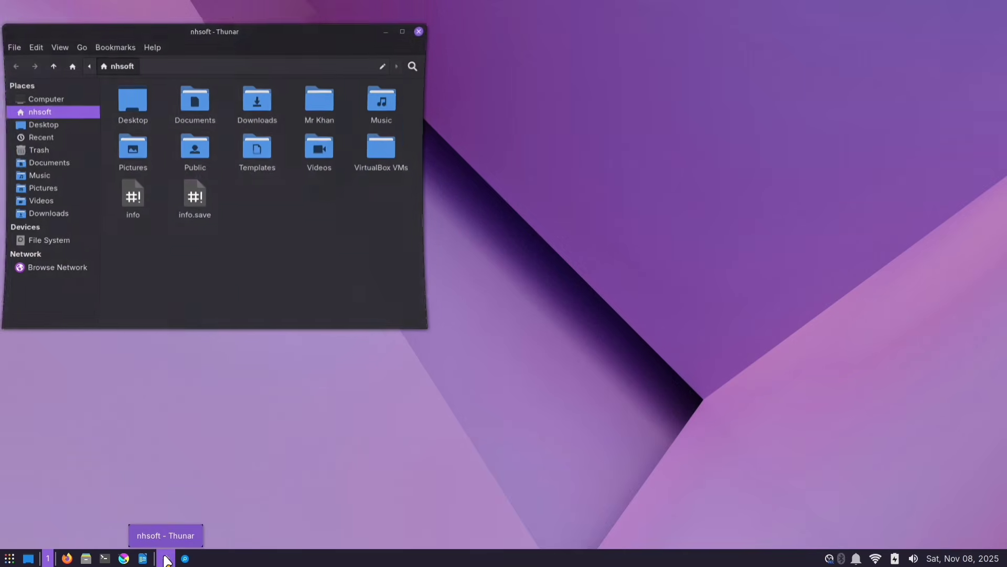
pyautogui.click(168, 558)
# Step: Edit the existing focus animation entry to use the Wave effect with a duration of 300
pyautogui.click(499, 23)
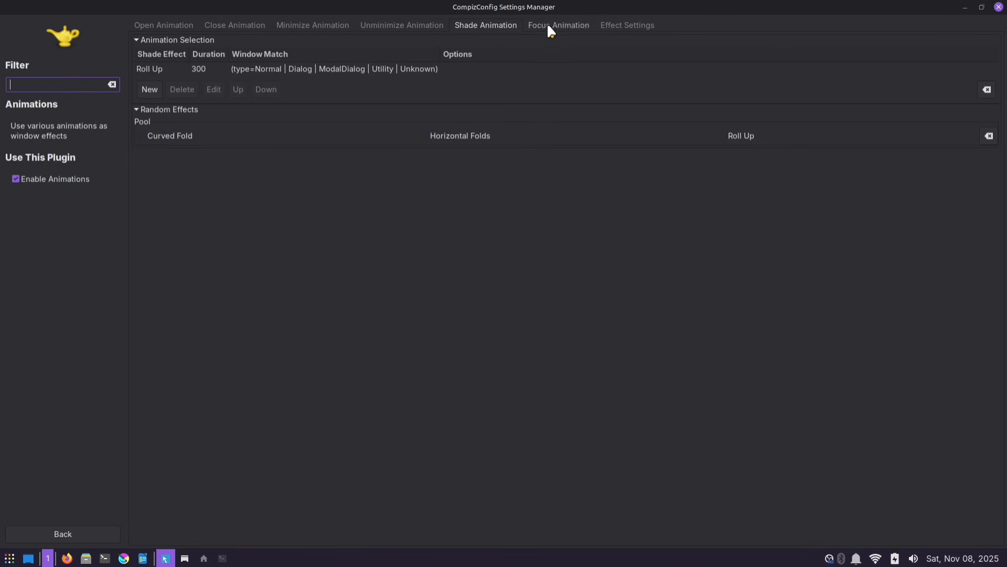
pyautogui.click(561, 31)
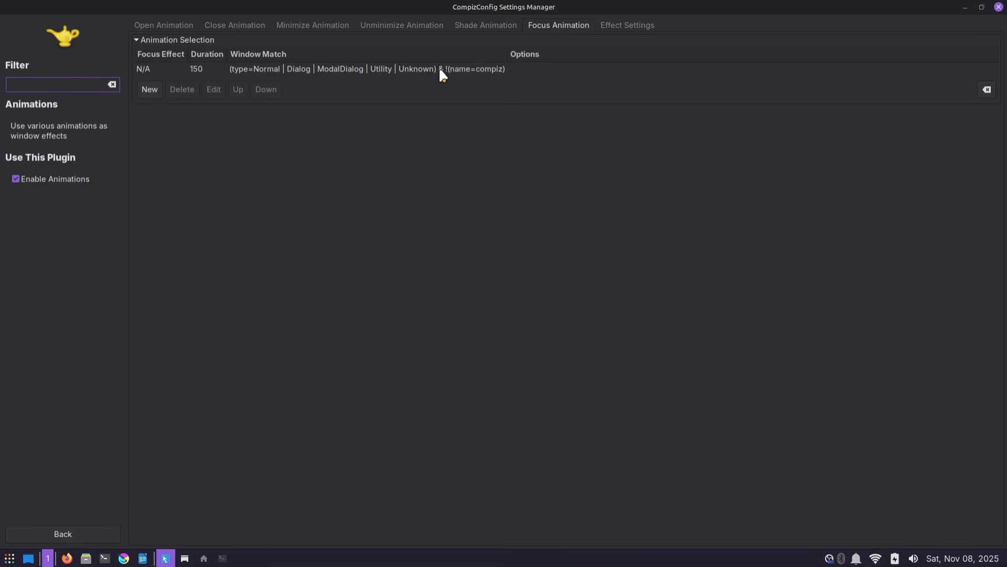
pyautogui.click(155, 68)
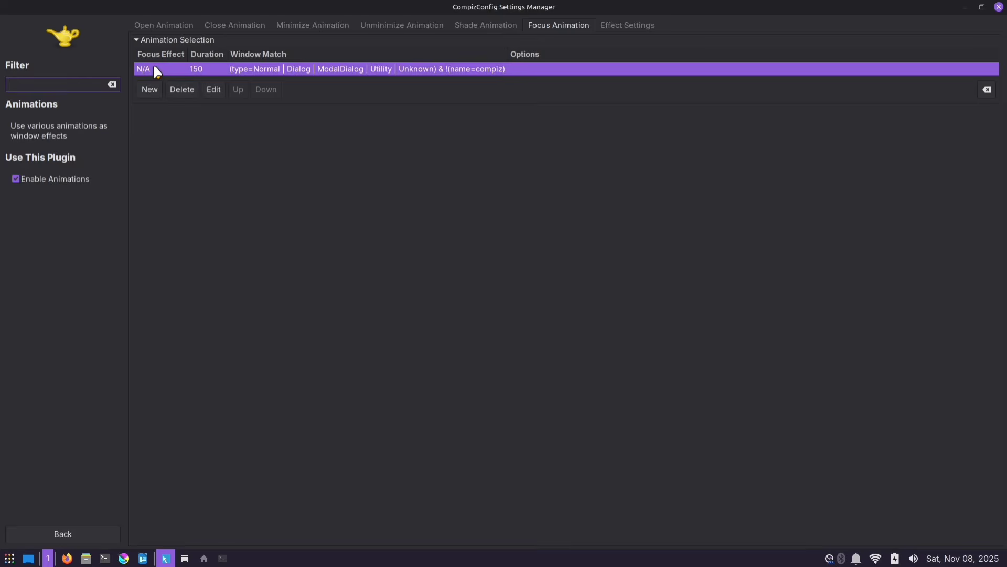
pyautogui.click(214, 90)
pyautogui.moveTo(10, 15); pyautogui.dragTo(83, 131)
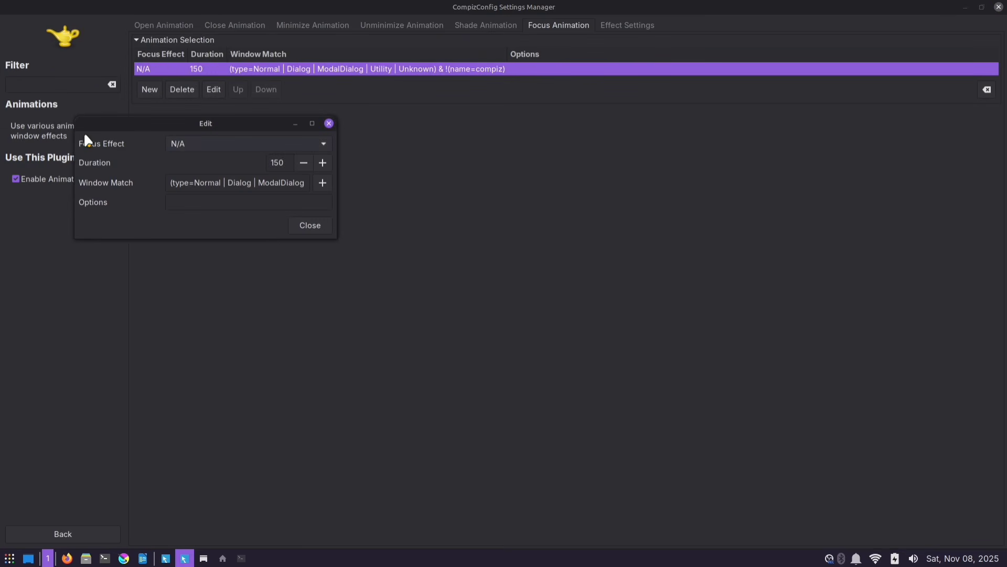
pyautogui.click(211, 145)
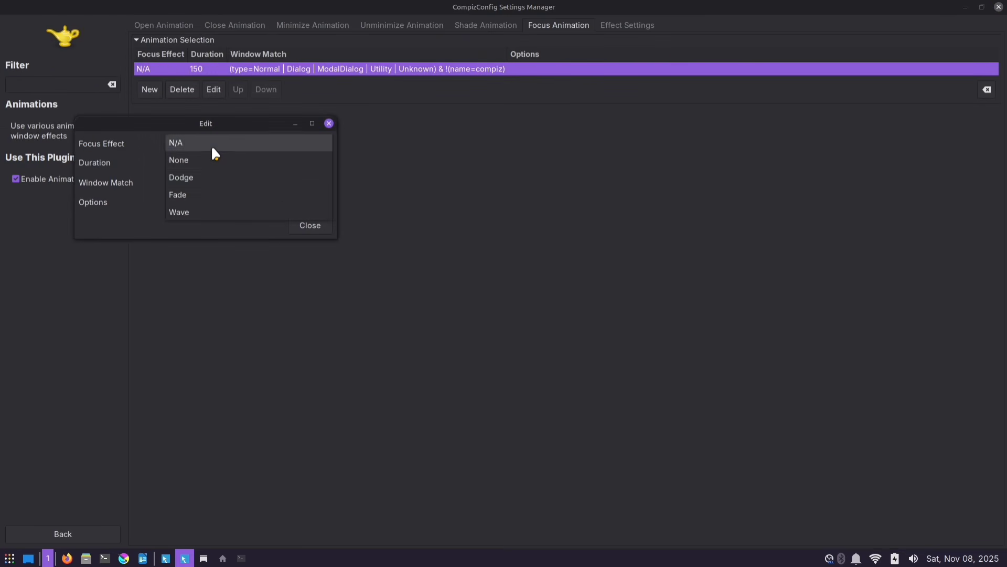
pyautogui.click(202, 212)
pyautogui.press('Tab')
pyautogui.write('300')
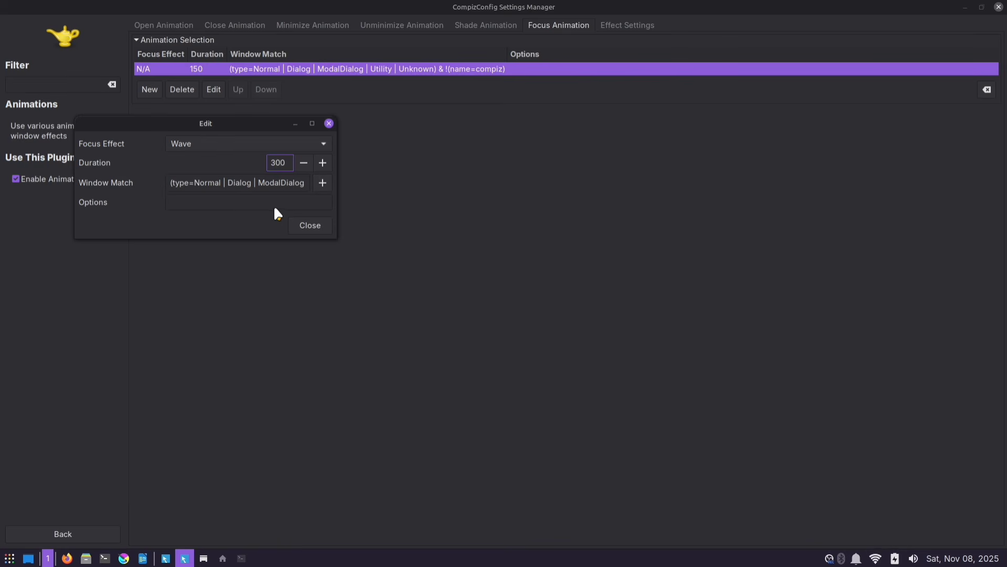
pyautogui.click(308, 225)
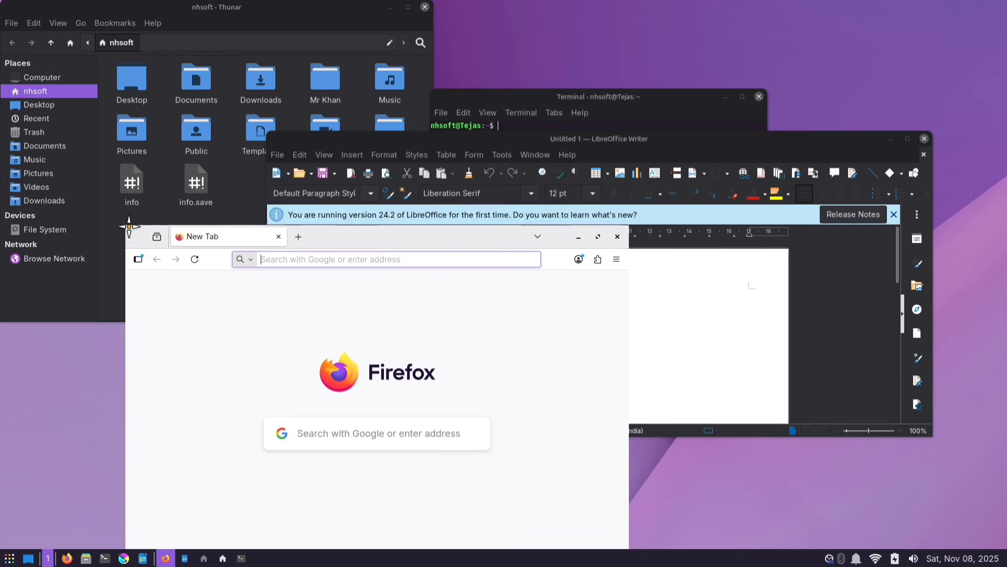
# Step: Switch focus repeatedly between the Firefox, Thunar, Writer and Terminal windows to examine the focus animation
pyautogui.moveTo(127, 230); pyautogui.dragTo(126, 207)
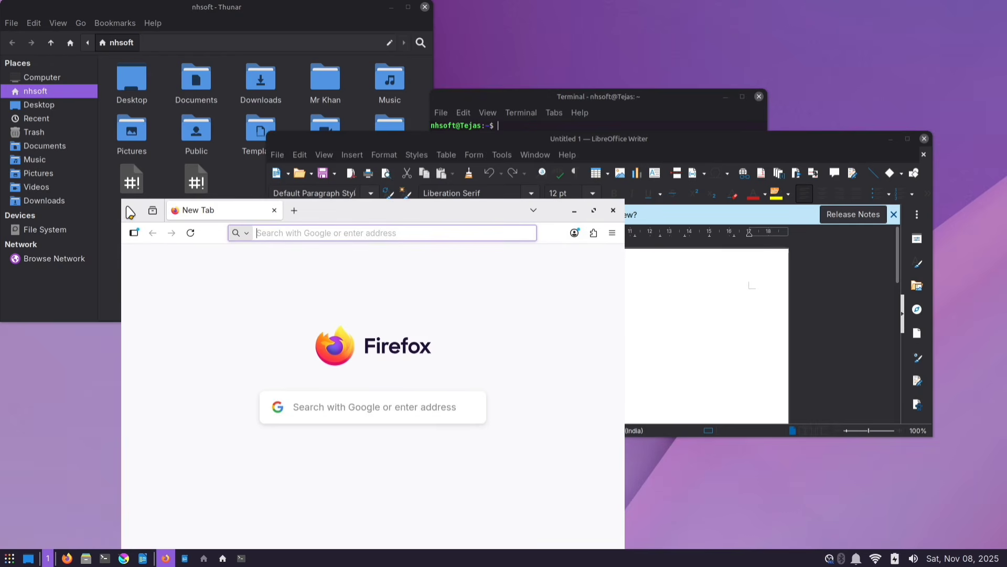
pyautogui.click(326, 13)
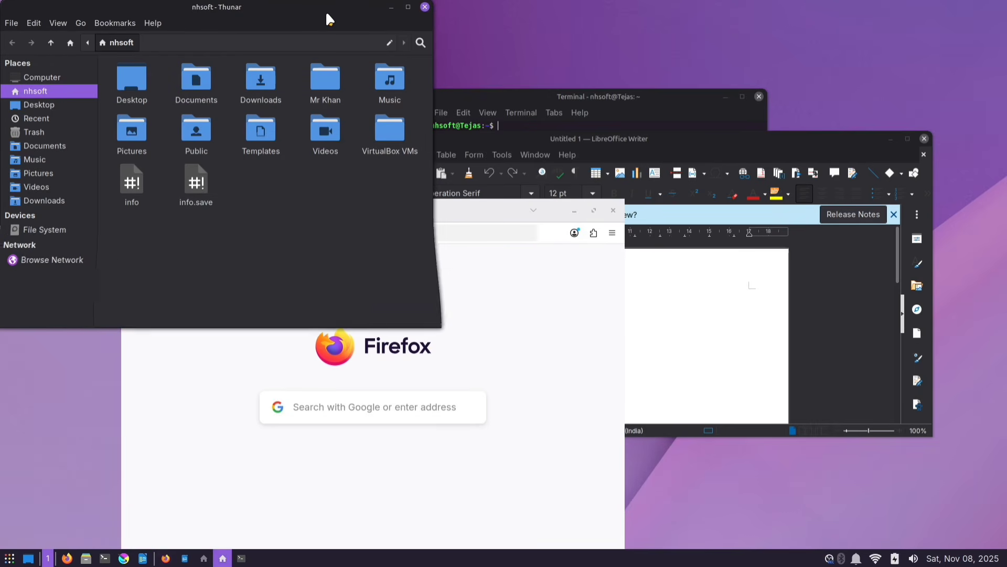
pyautogui.click(660, 144)
pyautogui.click(650, 100)
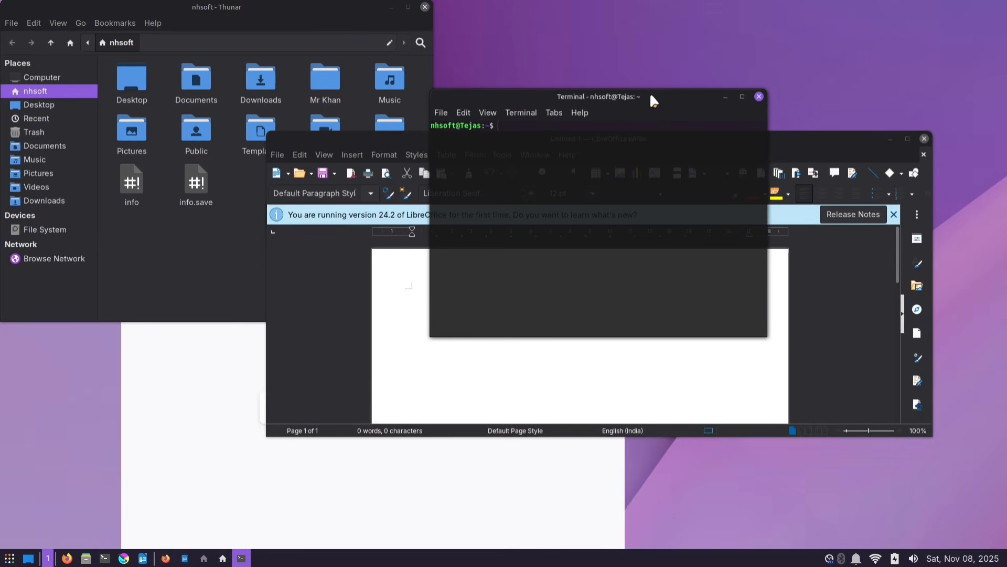
pyautogui.click(181, 369)
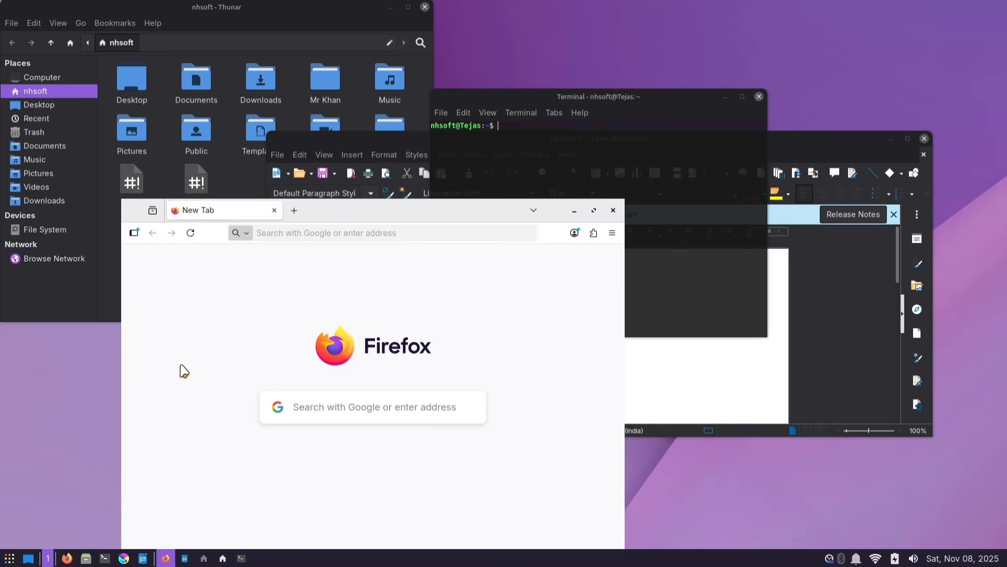
pyautogui.click(371, 141)
pyautogui.click(173, 339)
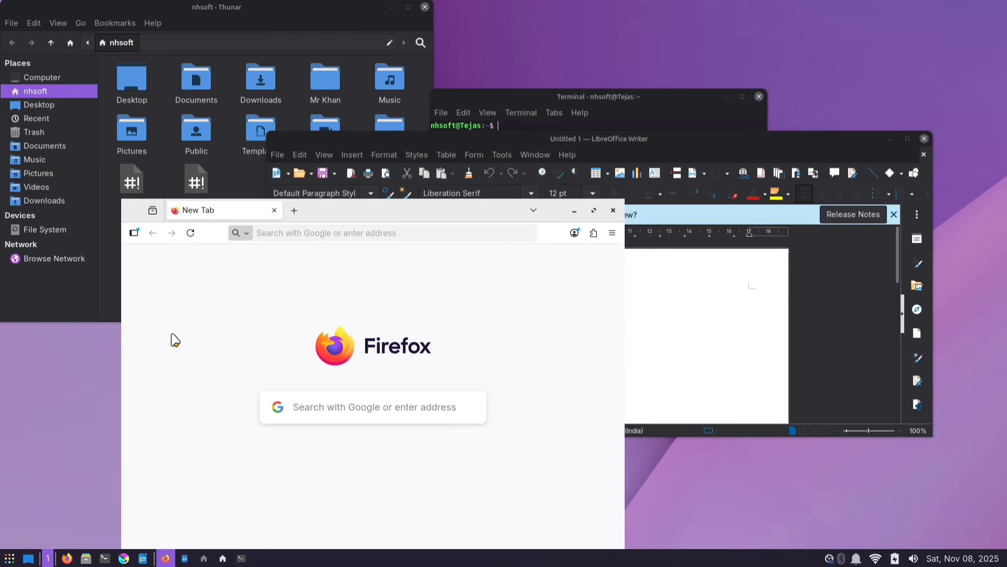
pyautogui.click(347, 6)
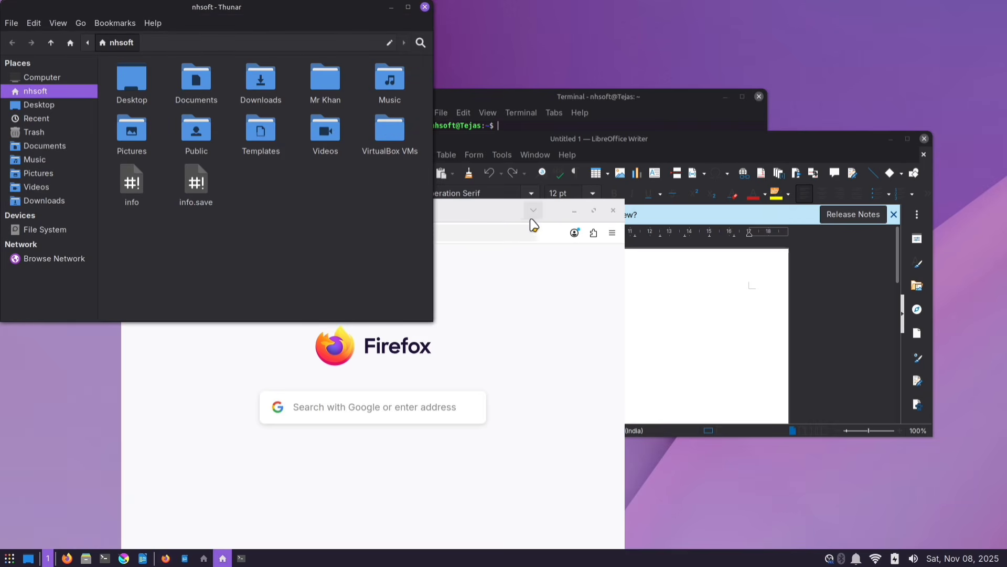
pyautogui.click(696, 144)
pyautogui.click(637, 98)
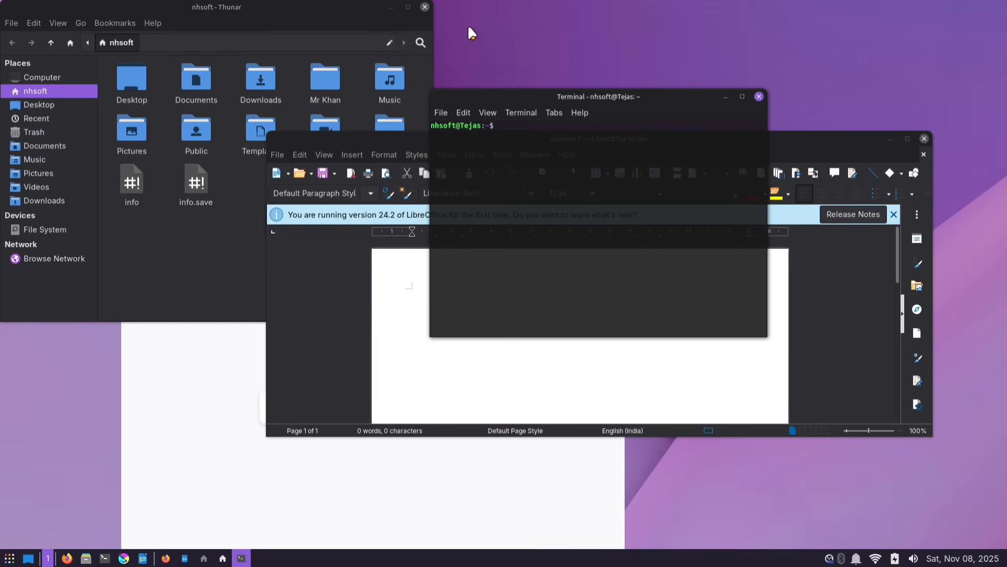
# Step: Close the Thunar, Terminal, LibreOffice Writer and Firefox windows
pyautogui.click(424, 7)
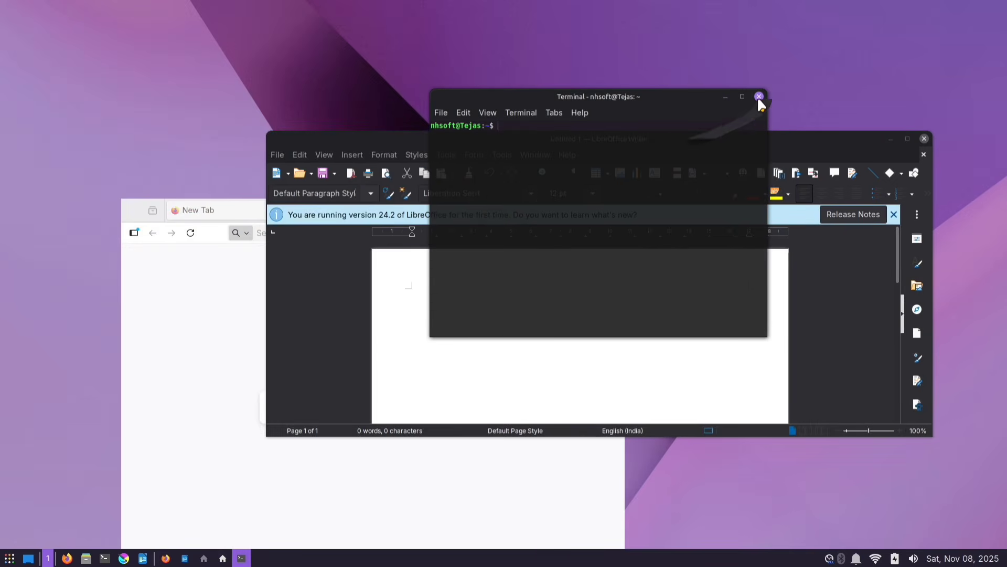
pyautogui.click(759, 96)
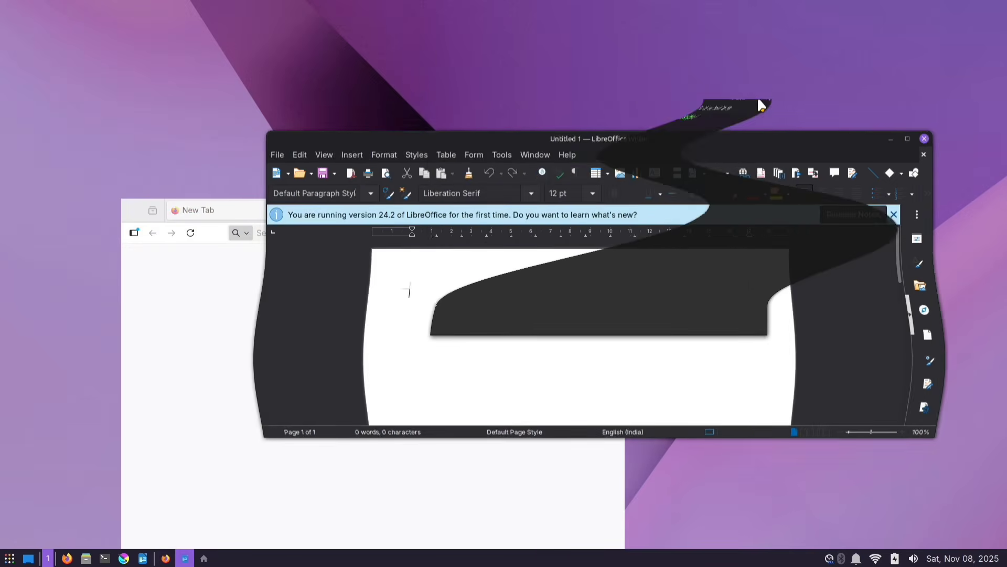
pyautogui.click(923, 137)
pyautogui.click(613, 209)
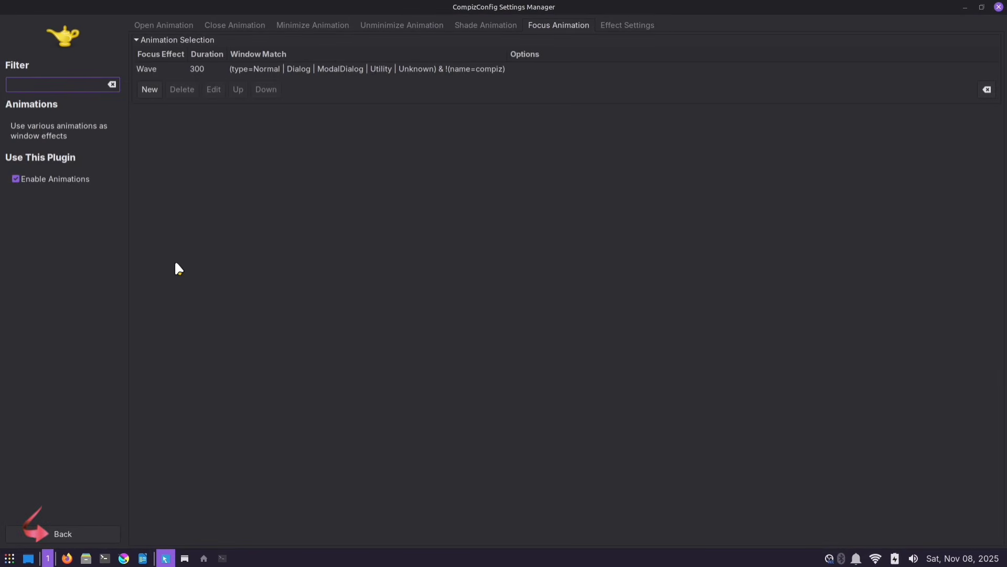
# Step: Leave the Animations plugin, enable the Ring Switcher plugin under Window Management and open its settings
pyautogui.click(59, 528)
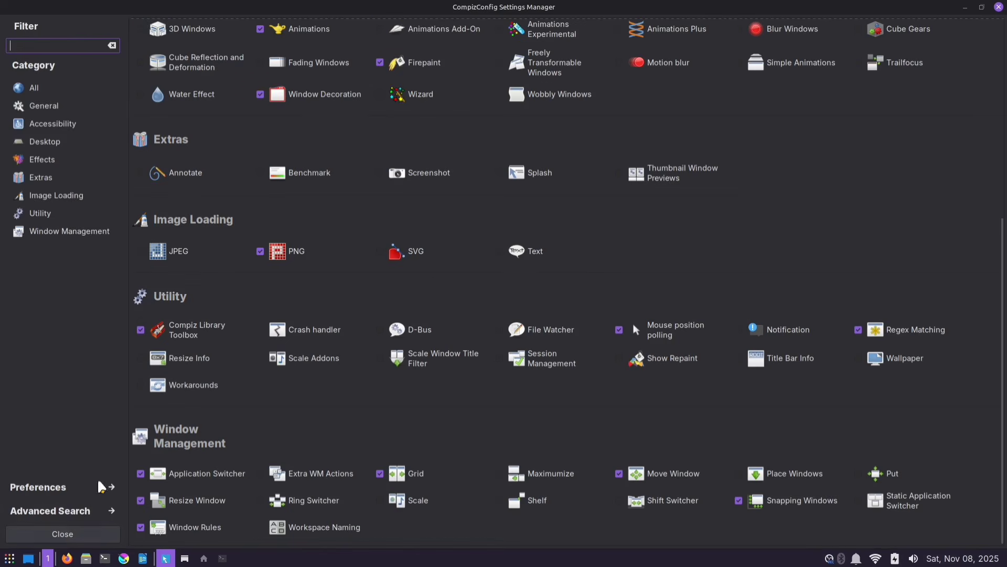
pyautogui.scroll(3, 413, 320)
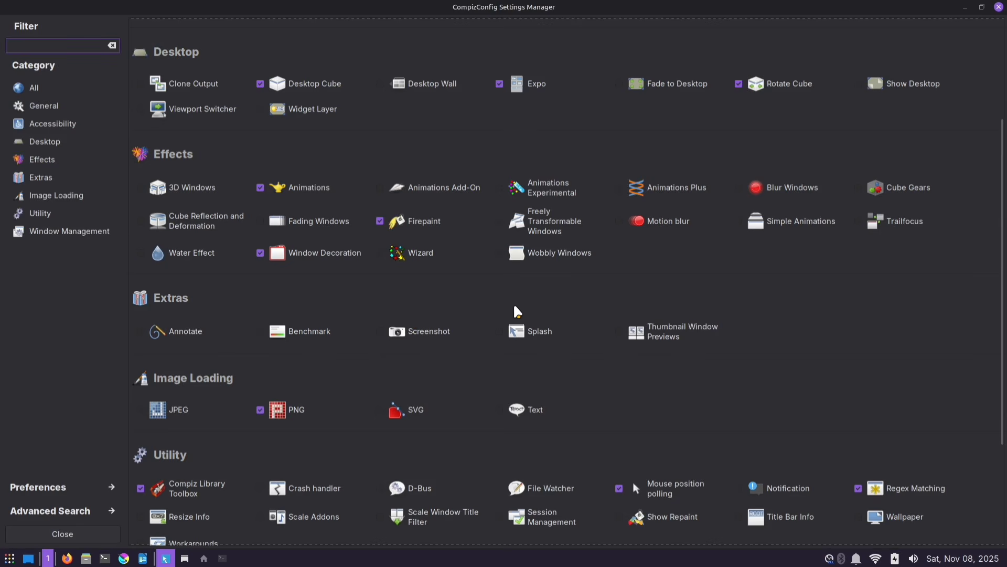
pyautogui.scroll(-3, 481, 285)
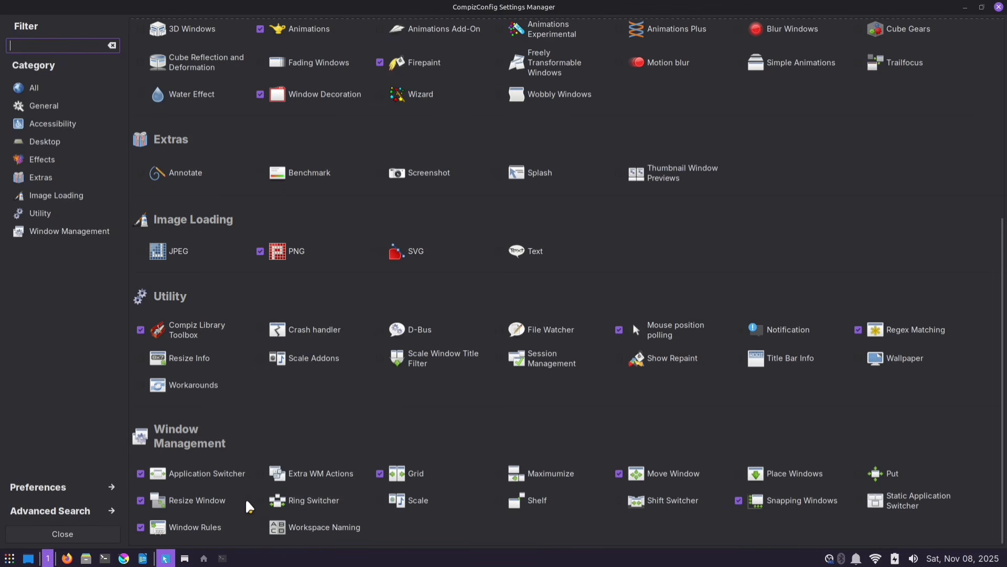
pyautogui.click(260, 502)
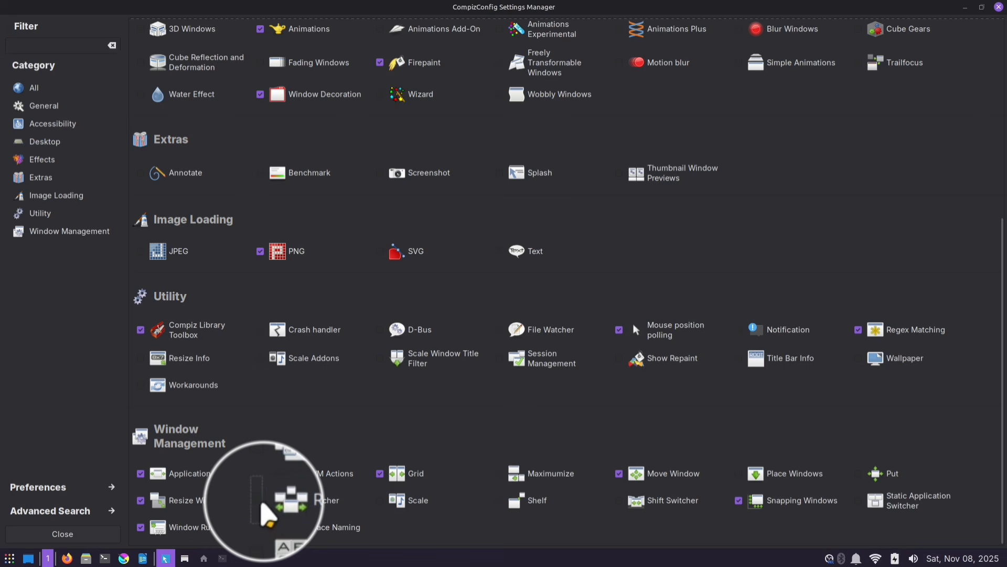
pyautogui.click(317, 501)
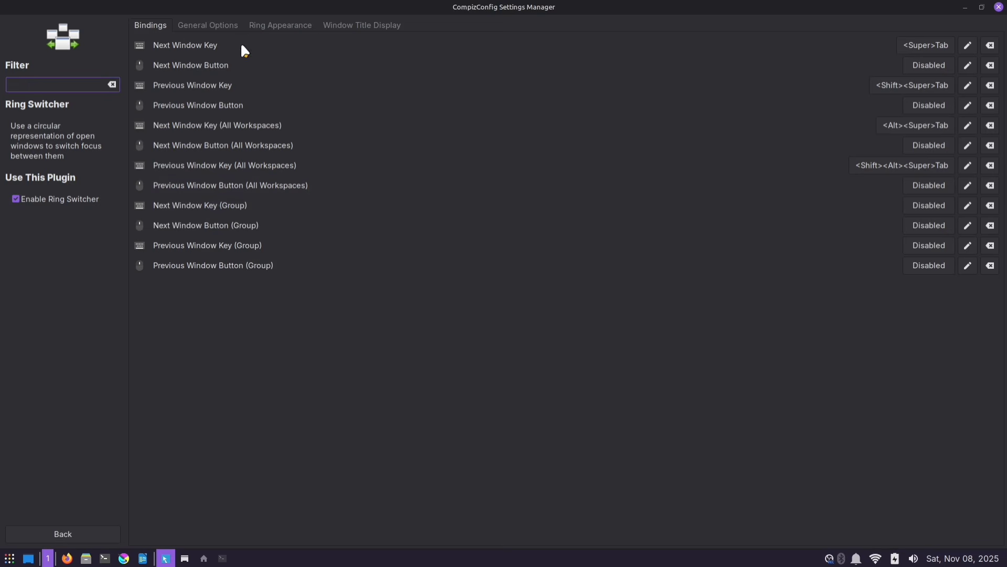
# Step: Set the Ring Switcher's Next Window Key binding to <Control><Shift>Tab
pyautogui.click(934, 46)
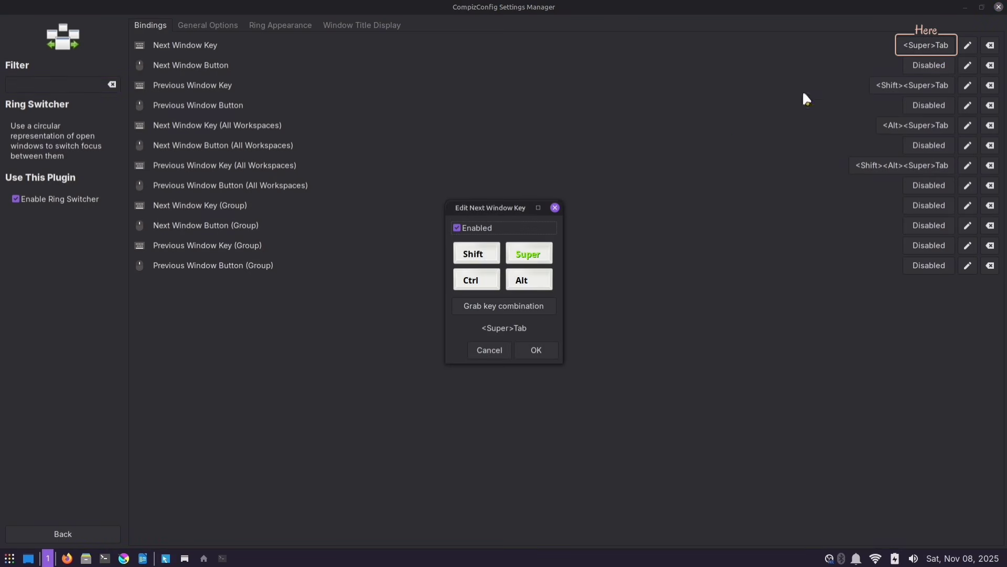
pyautogui.click(501, 307)
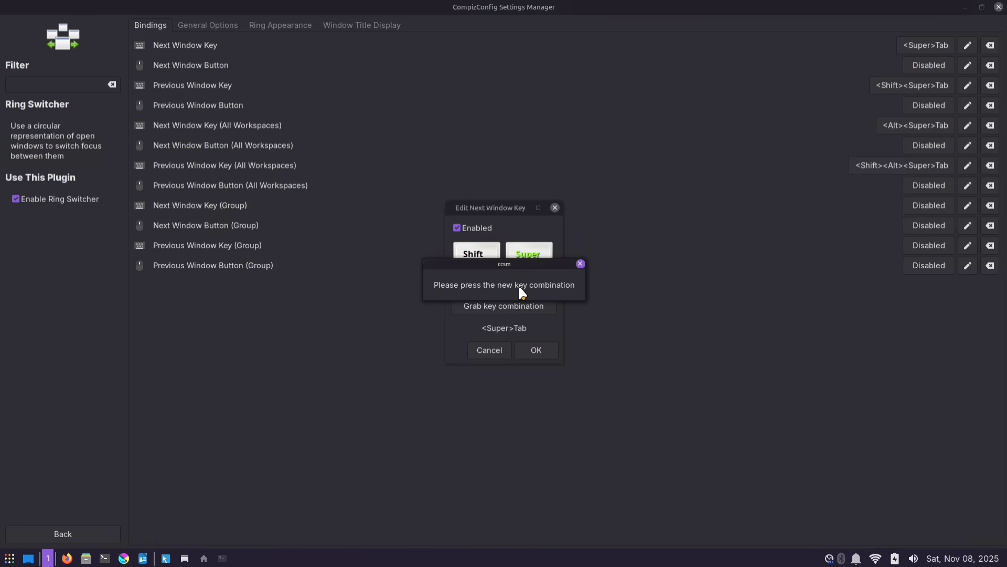
pyautogui.hotkey('ctrl', 'shift', 'Tab')
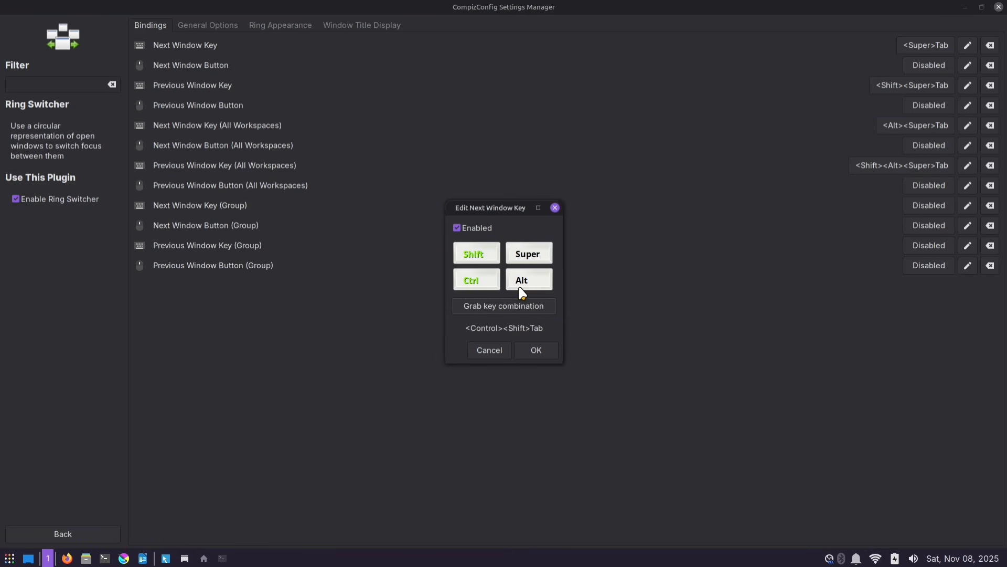
pyautogui.click(535, 350)
# Step: Open Firefox, Thunar, a Terminal and LibreOffice Writer as test windows for the Ring Switcher
pyautogui.click(67, 558)
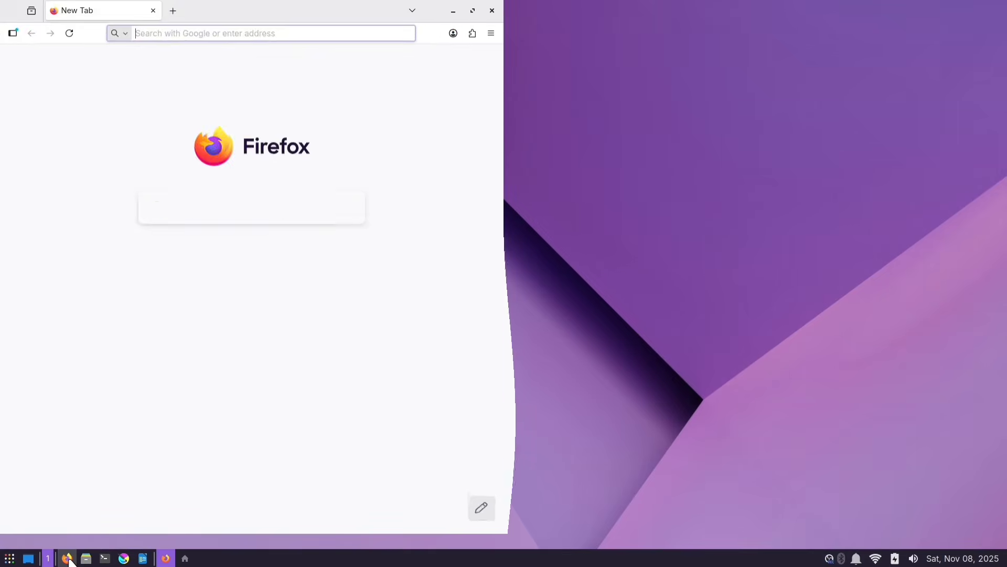
pyautogui.click(86, 558)
pyautogui.click(105, 558)
pyautogui.click(142, 558)
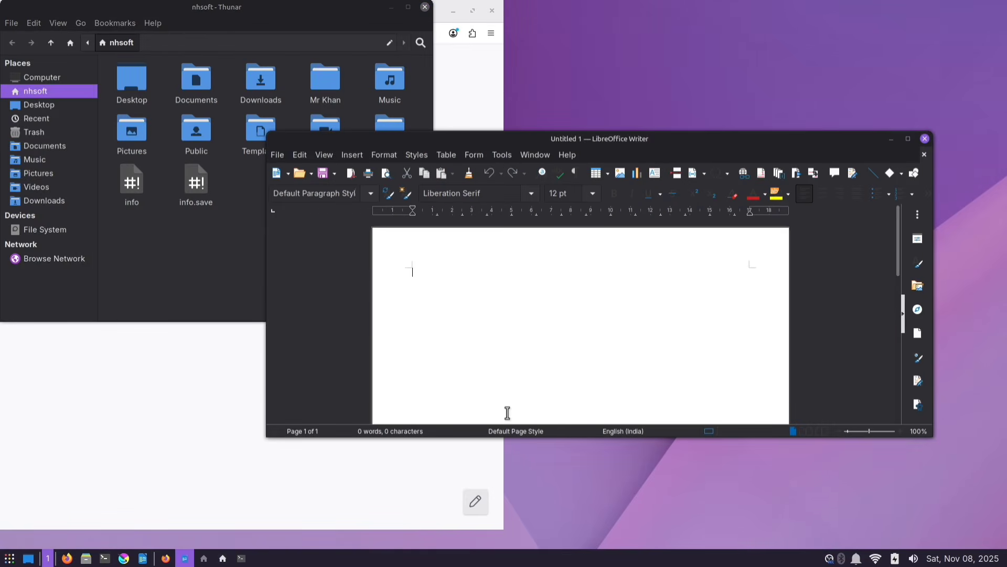
# Step: Cycle repeatedly through the open windows with the Ring Switcher to examine its circular window previews
pyautogui.hotkey('alt', 'Tab')
pyautogui.hotkey('alt', 'Tab')
pyautogui.hotkey('alt', 'Tab')
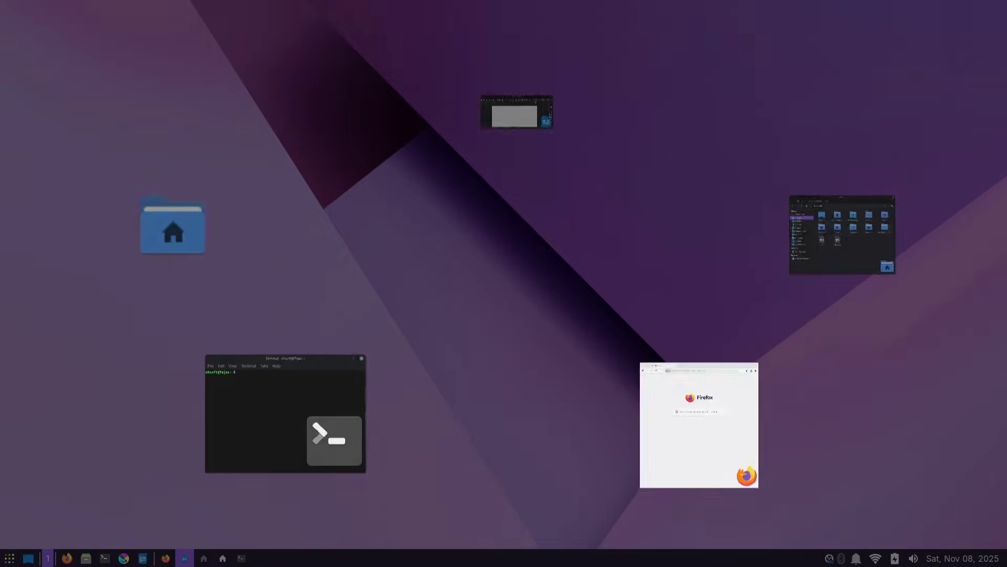
pyautogui.hotkey('alt', 'Tab')
pyautogui.hotkey('alt', 'Tab')
pyautogui.hotkey('alt', 'Tab')
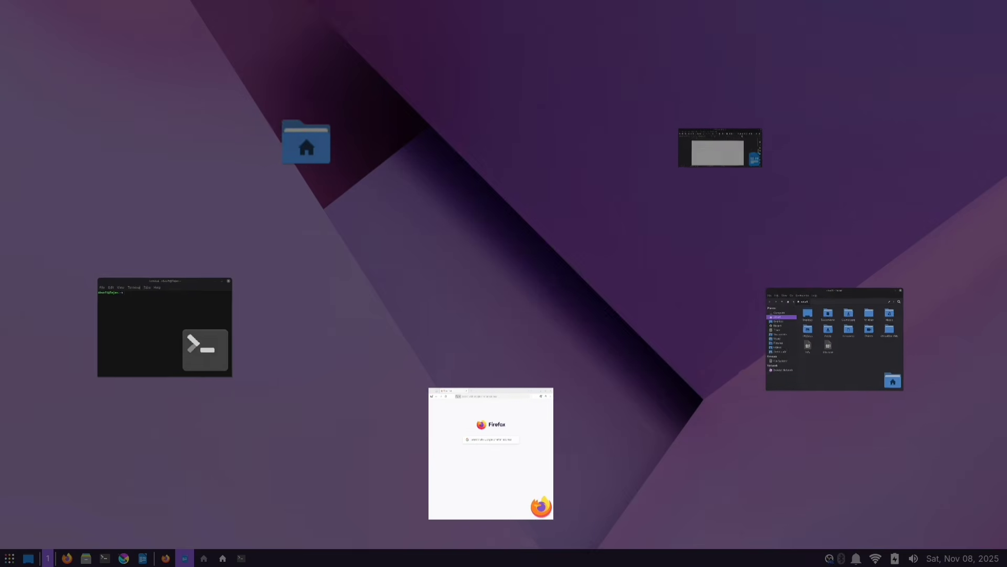
pyautogui.hotkey('alt', 'Tab')
pyautogui.hotkey('alt', 'Tab')
pyautogui.hotkey('alt', 'Tab')
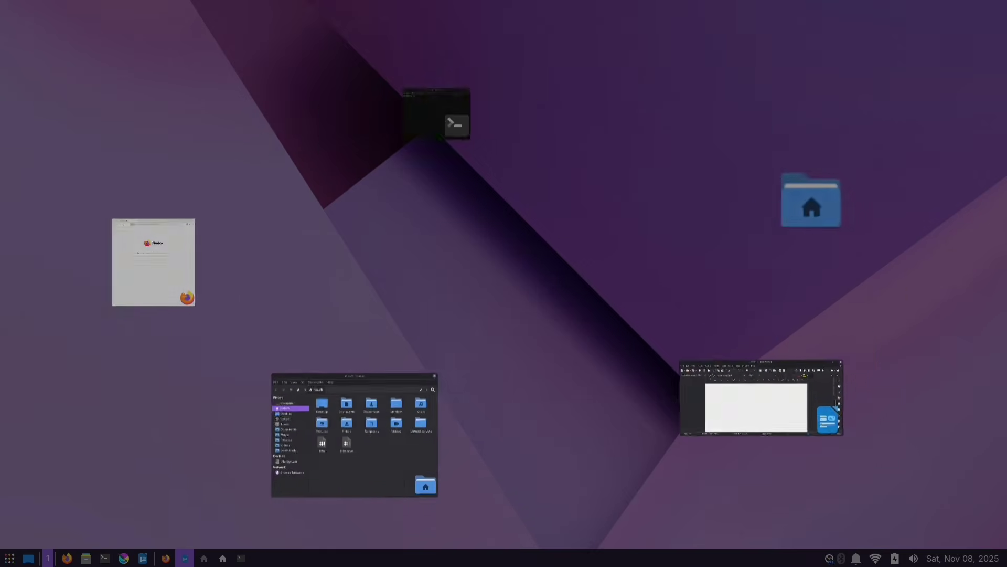
pyautogui.hotkey('alt', 'Tab')
pyautogui.hotkey('alt', 'Tab')
pyautogui.hotkey('alt', 'Tab')
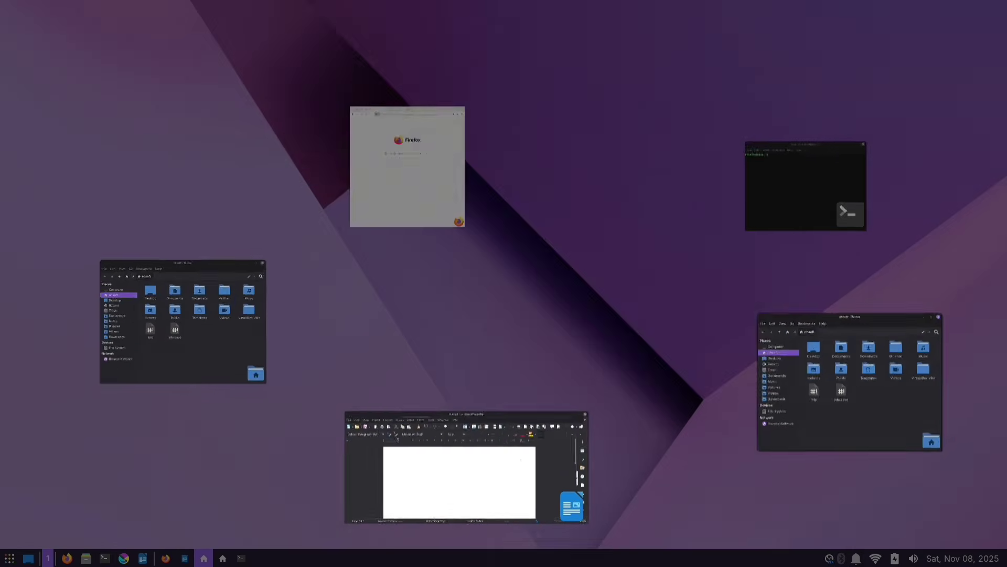
pyautogui.hotkey('alt', 'Tab')
pyautogui.hotkey('alt', 'Tab')
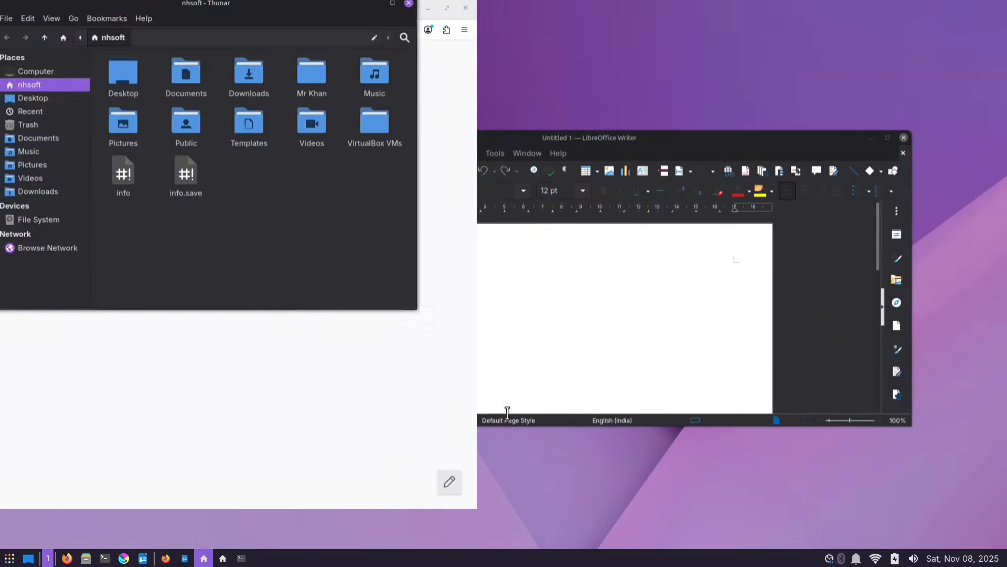
pyautogui.hotkey('alt', 'Tab')
pyautogui.hotkey('alt', 'Tab')
pyautogui.hotkey('alt', 'Tab')
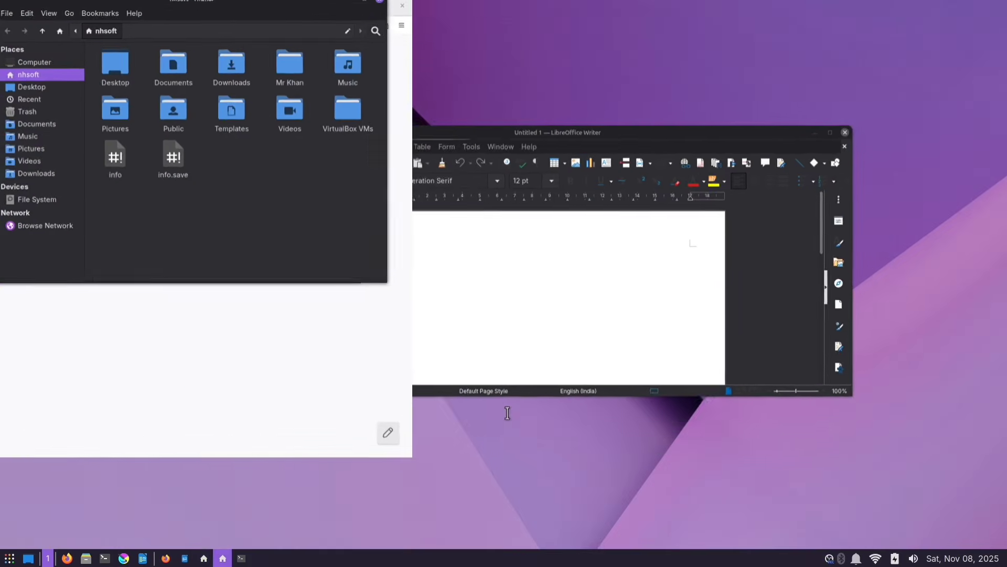
pyautogui.hotkey('alt', 'Tab')
pyautogui.press('super+Tab')
pyautogui.press('super+Tab')
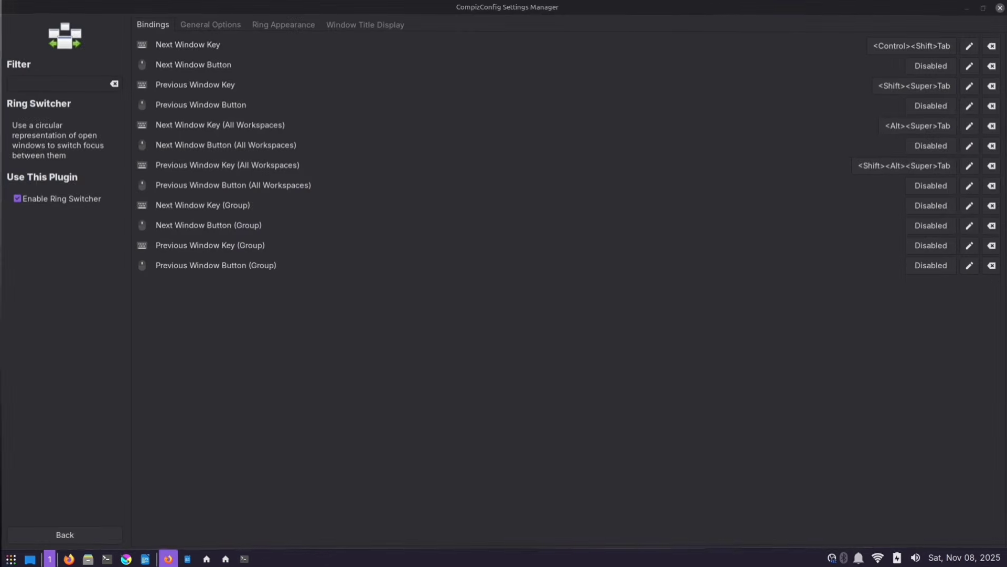
# Step: Leave the Ring Switcher settings, find the Settings manager by searching for "sett", and open Desktop Settings
pyautogui.click(56, 531)
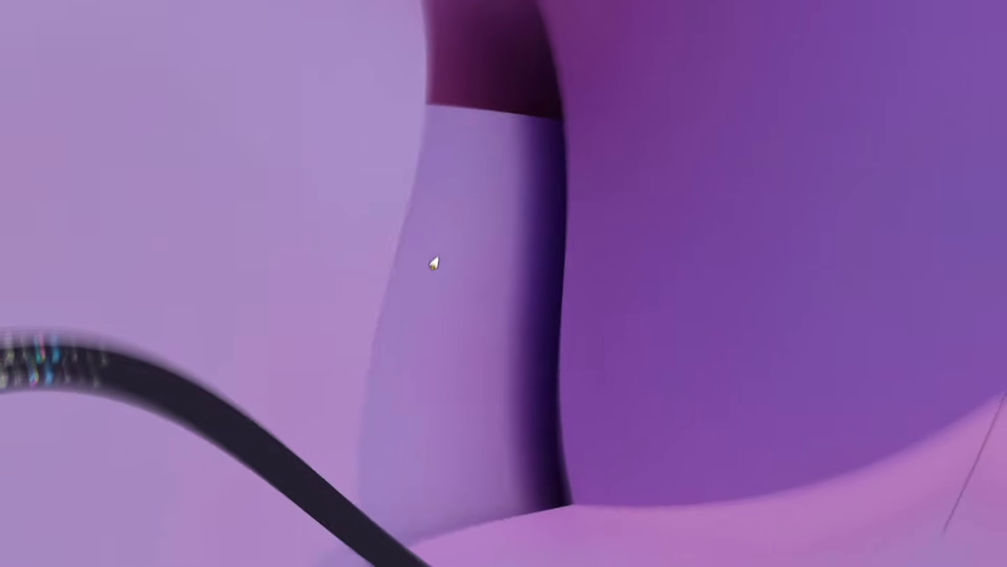
pyautogui.press('super')
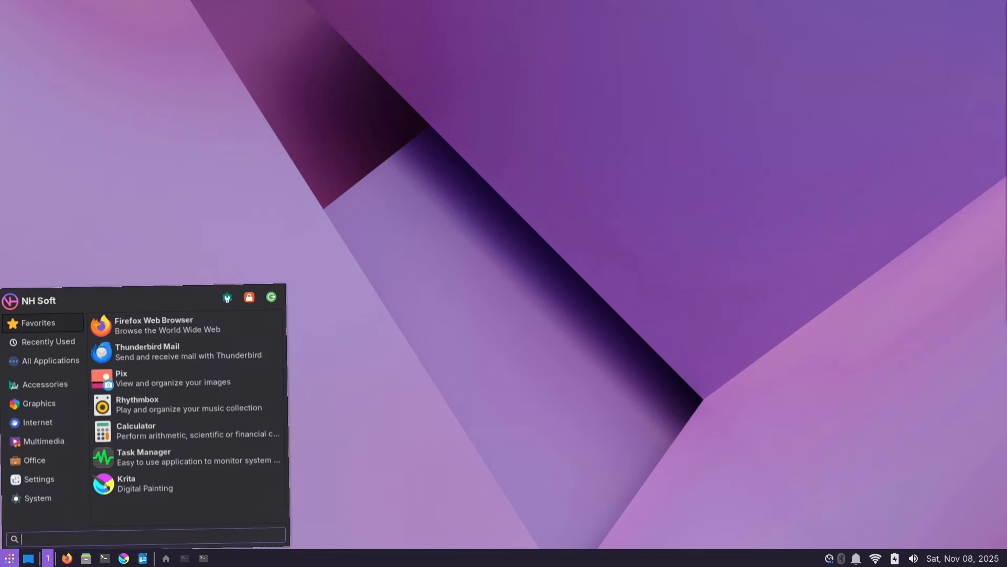
pyautogui.write('sett')
pyautogui.press('Return')
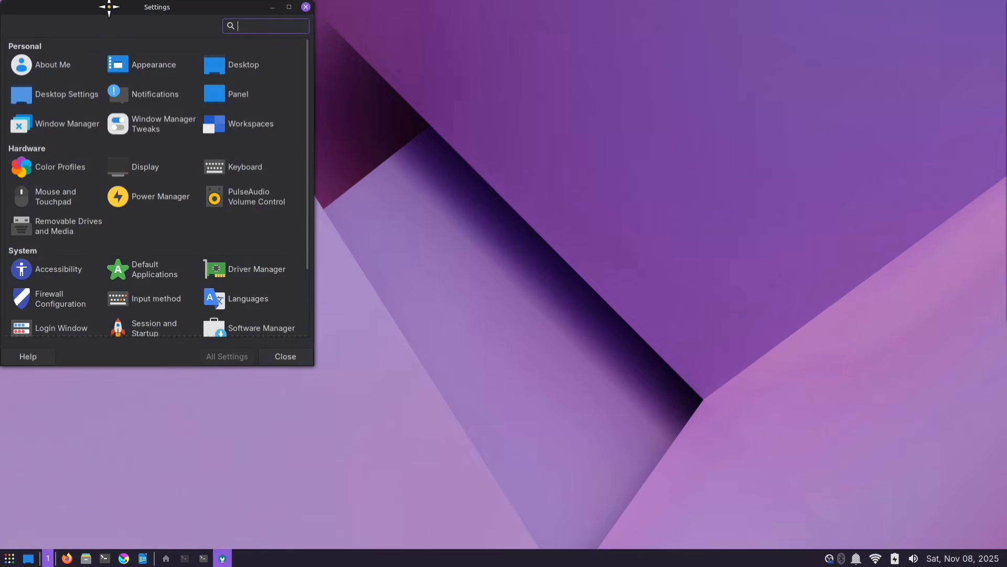
pyautogui.moveTo(109, 6); pyautogui.dragTo(216, 57)
pyautogui.click(163, 149)
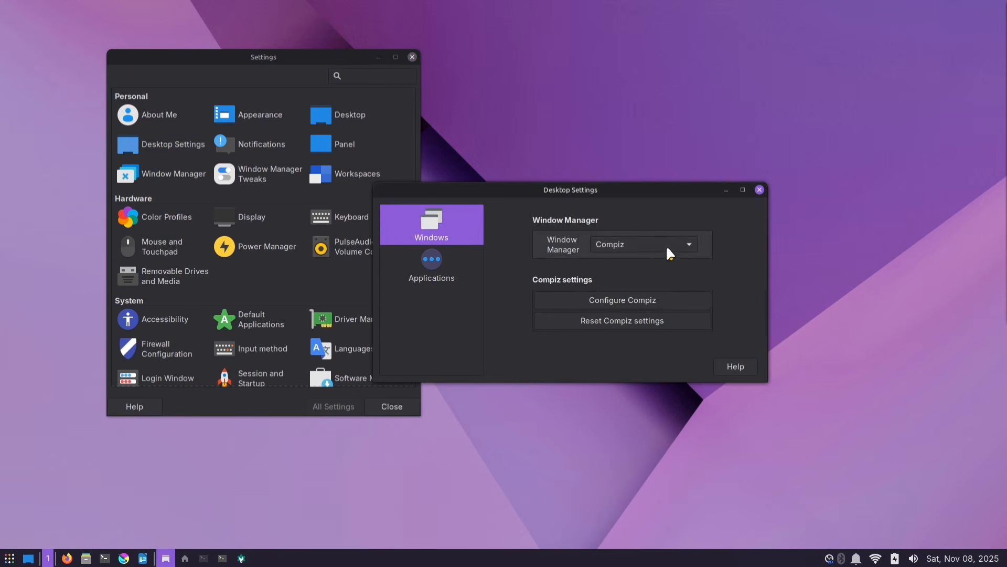
# Step: Set the window manager to Xfwm4 + Compositing and close the Desktop Settings and Settings windows
pyautogui.click(653, 242)
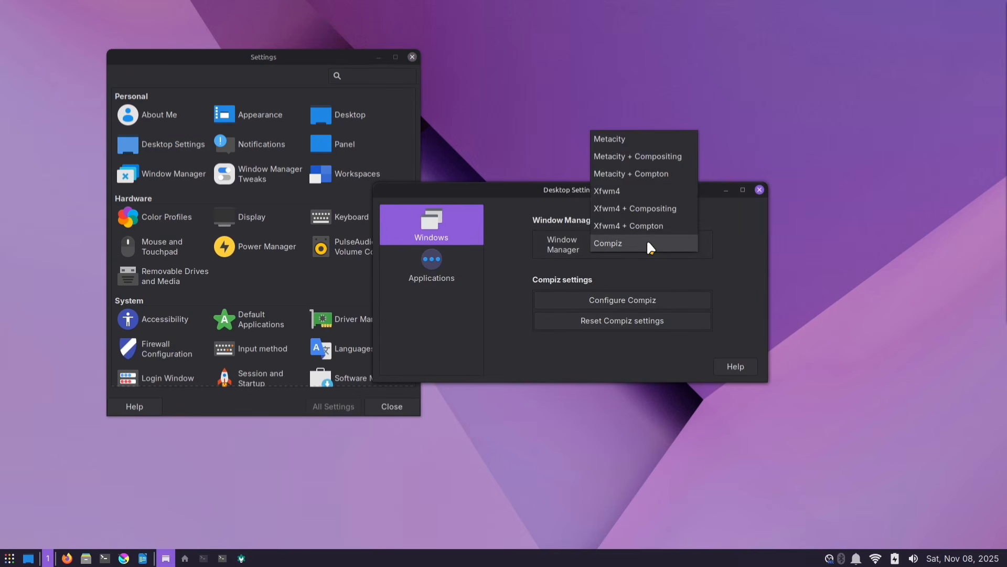
pyautogui.click(668, 209)
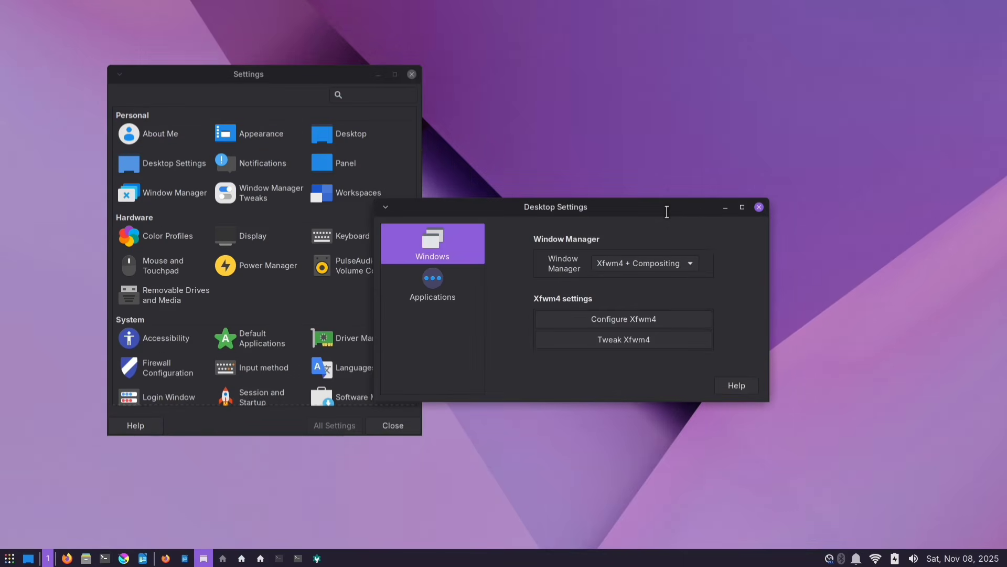
pyautogui.moveTo(667, 211); pyautogui.dragTo(680, 134)
pyautogui.hotkey('alt', 'F4')
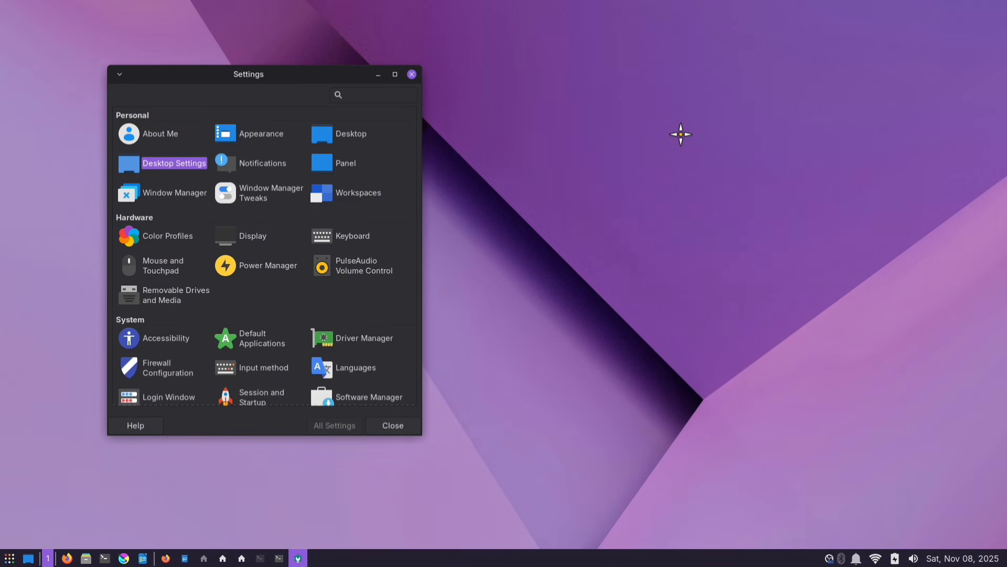
pyautogui.hotkey('alt', 'F4')
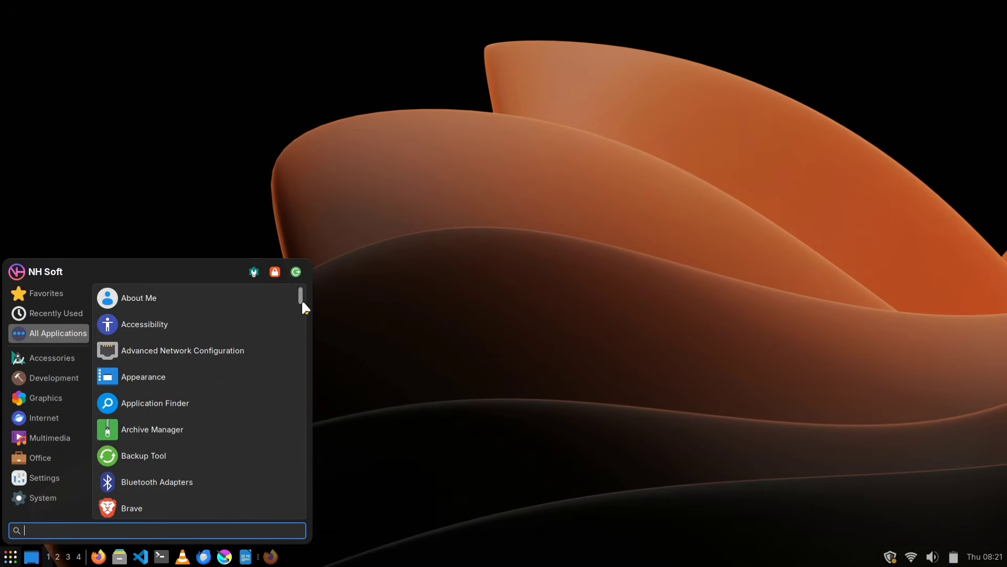
# Step: Browse the All Applications list in the Whisker Menu and open the log-out dialog
pyautogui.scroll(-2, 303, 308)
pyautogui.moveTo(303, 307); pyautogui.dragTo(307, 367)
pyautogui.click(296, 272)
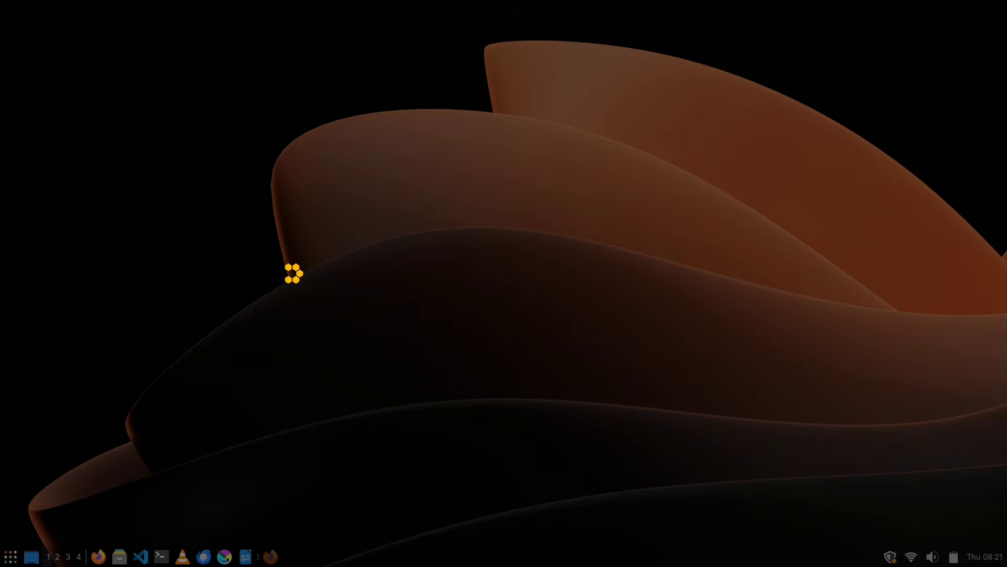